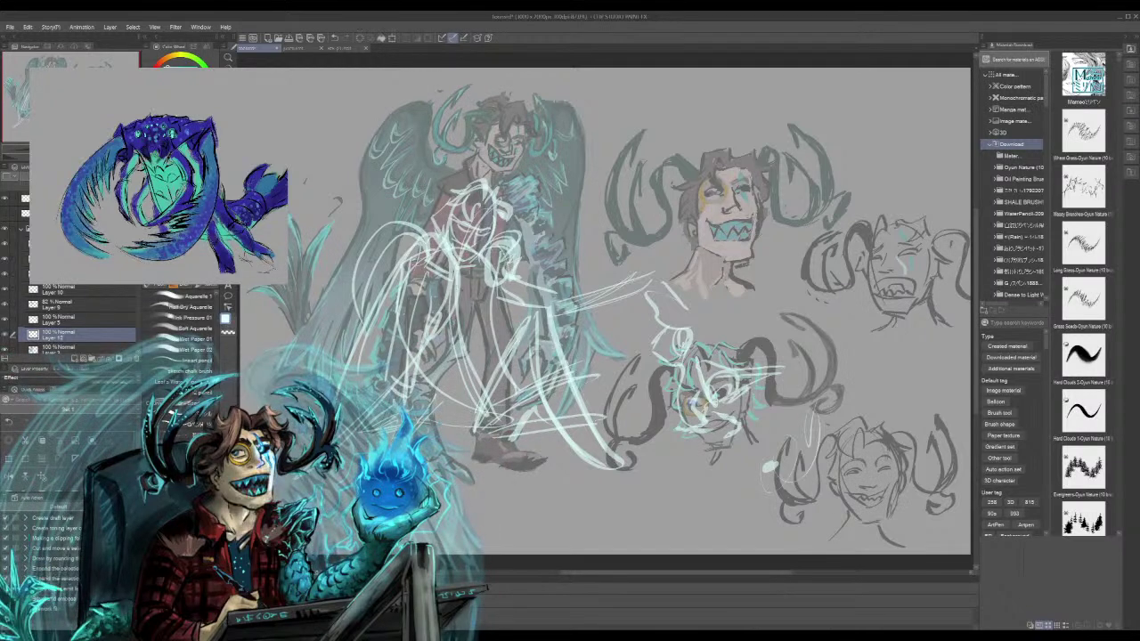
Look through the layer list and select the sketch layer set to 82% opacity
scroll(80, 319, down, 5)
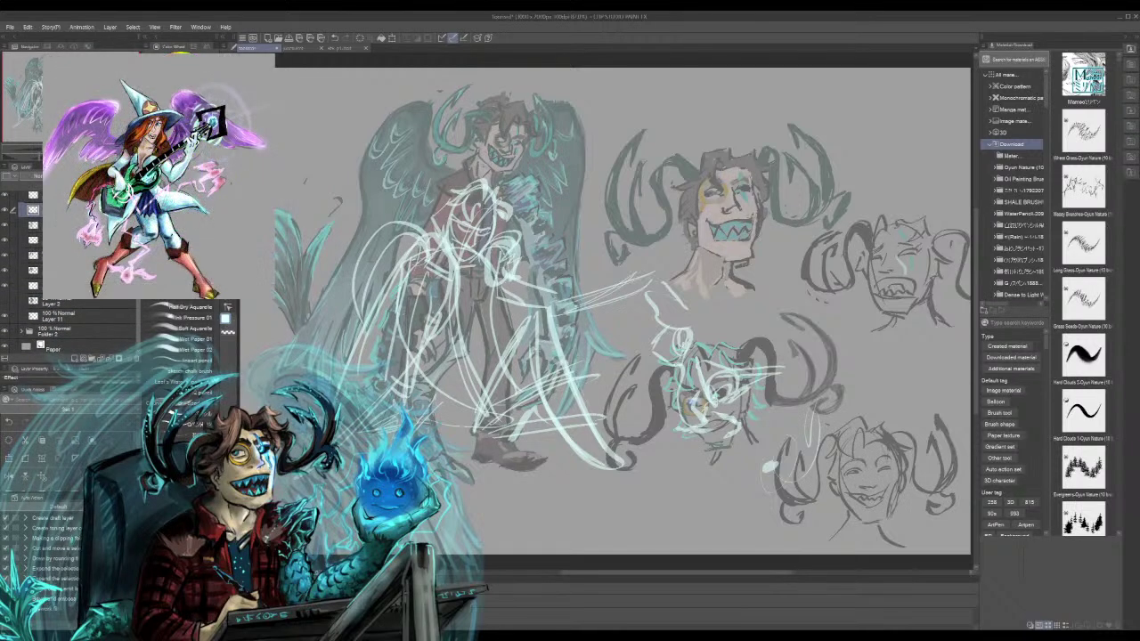
scroll(80, 319, up, 2)
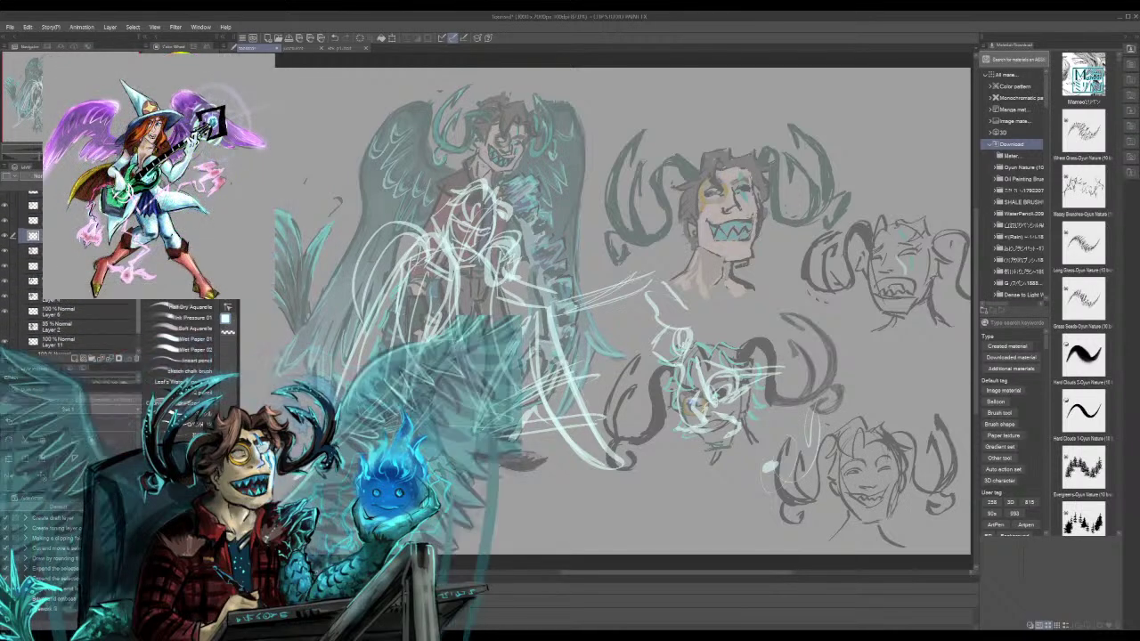
scroll(80, 319, down, 1)
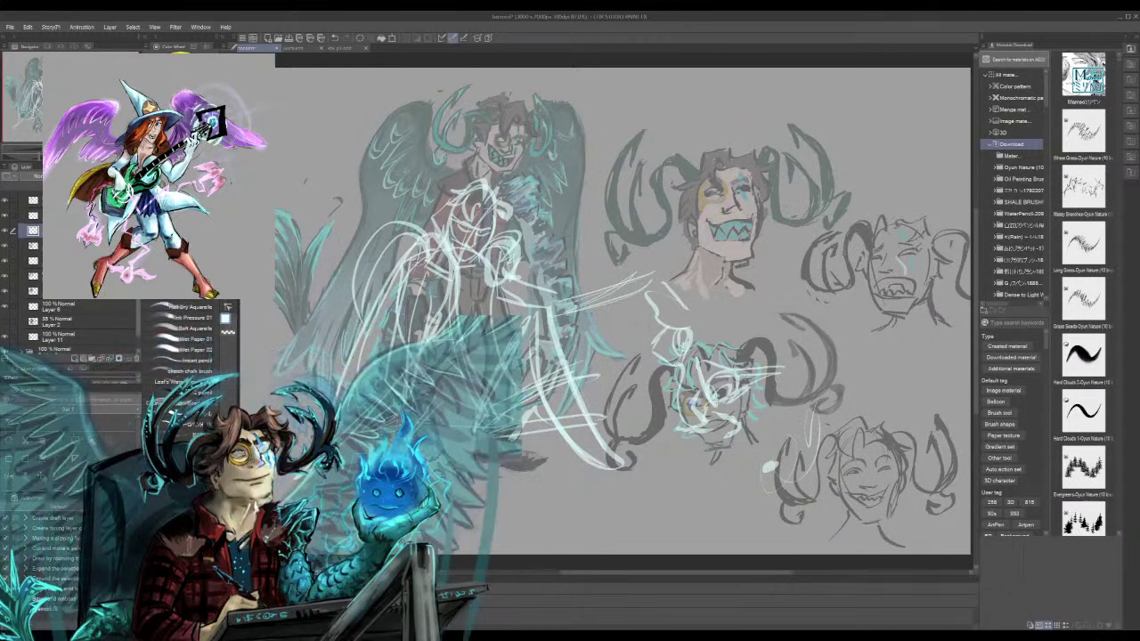
scroll(80, 294, up, 2)
click(81, 314)
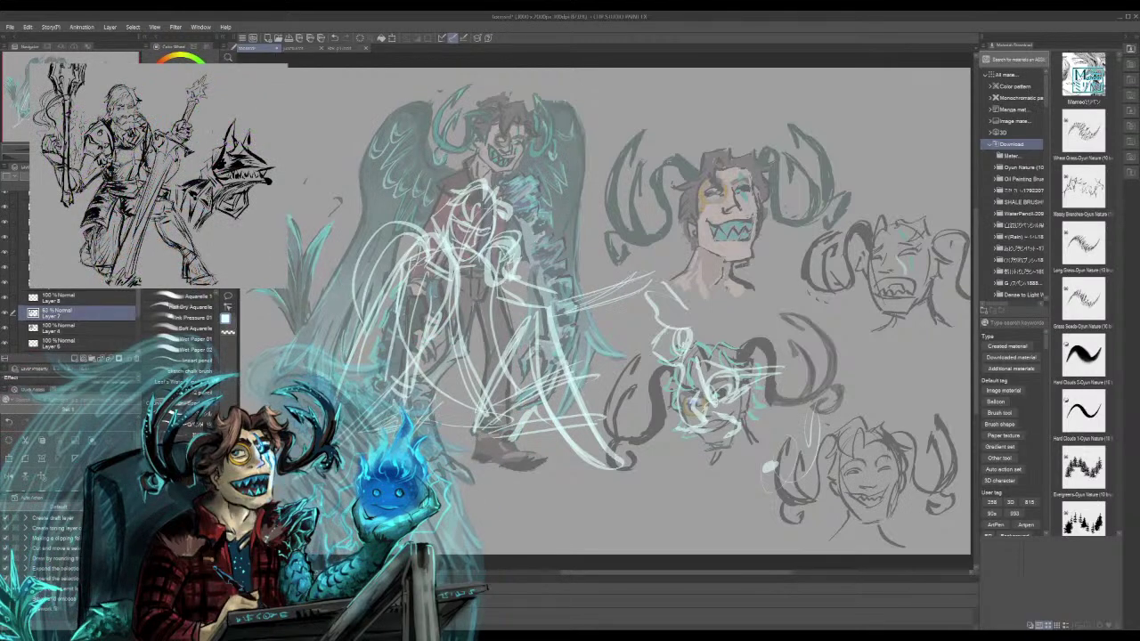
scroll(80, 321, up, 2)
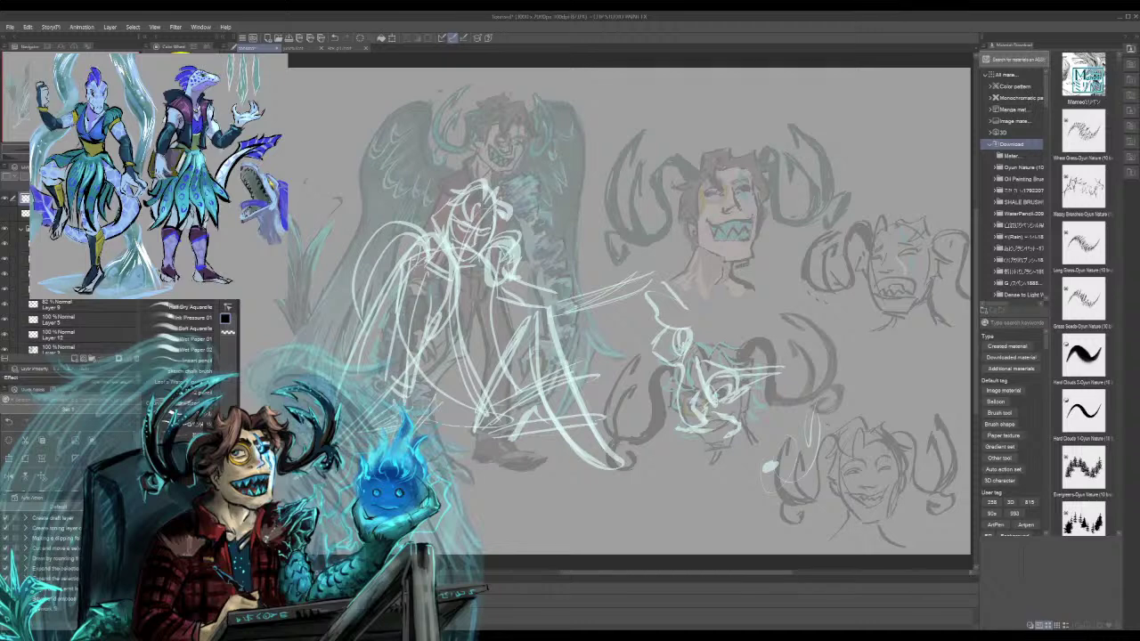
Switch to the Pen tool and find the Leaky Larry and Leaky Lauren group of inking brushes in the brush list
key(p)
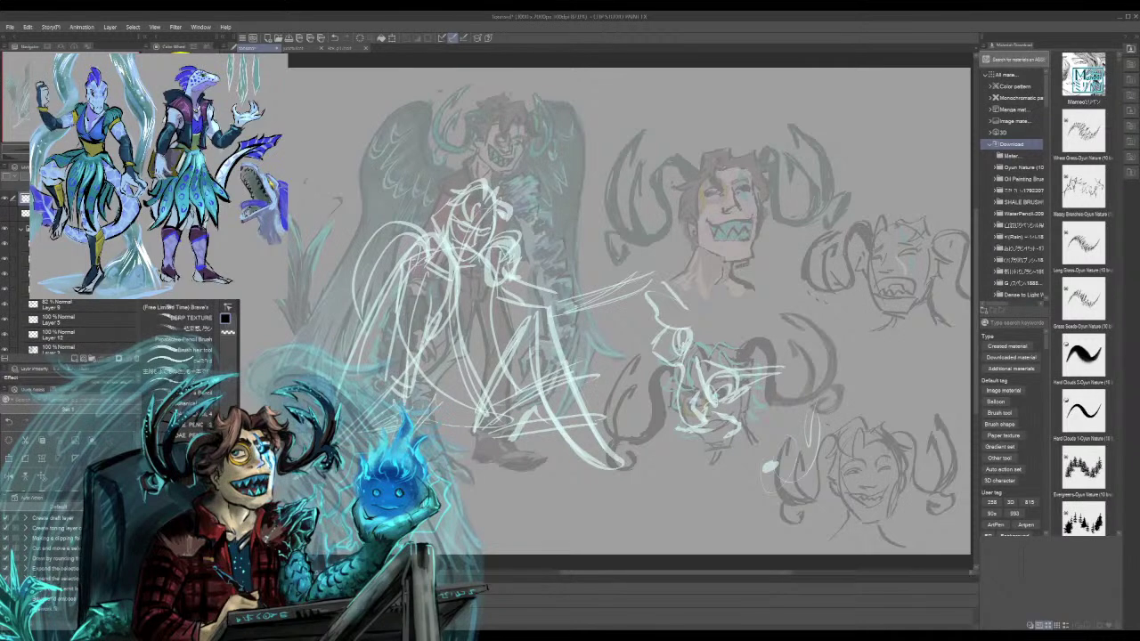
scroll(181, 349, down, 10)
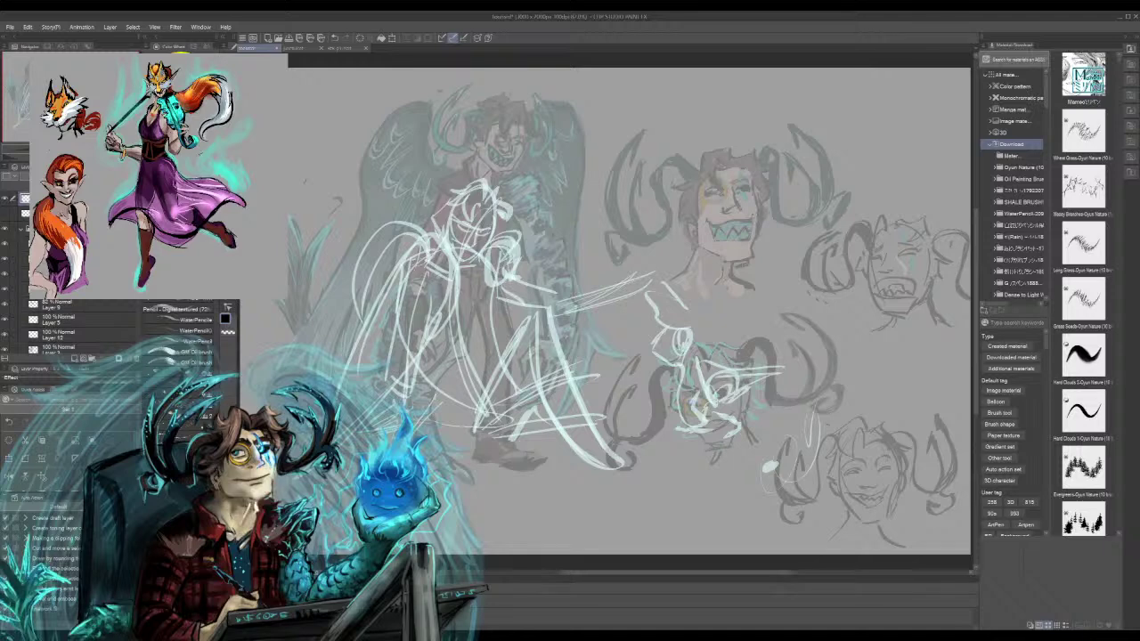
scroll(180, 350, down, 5)
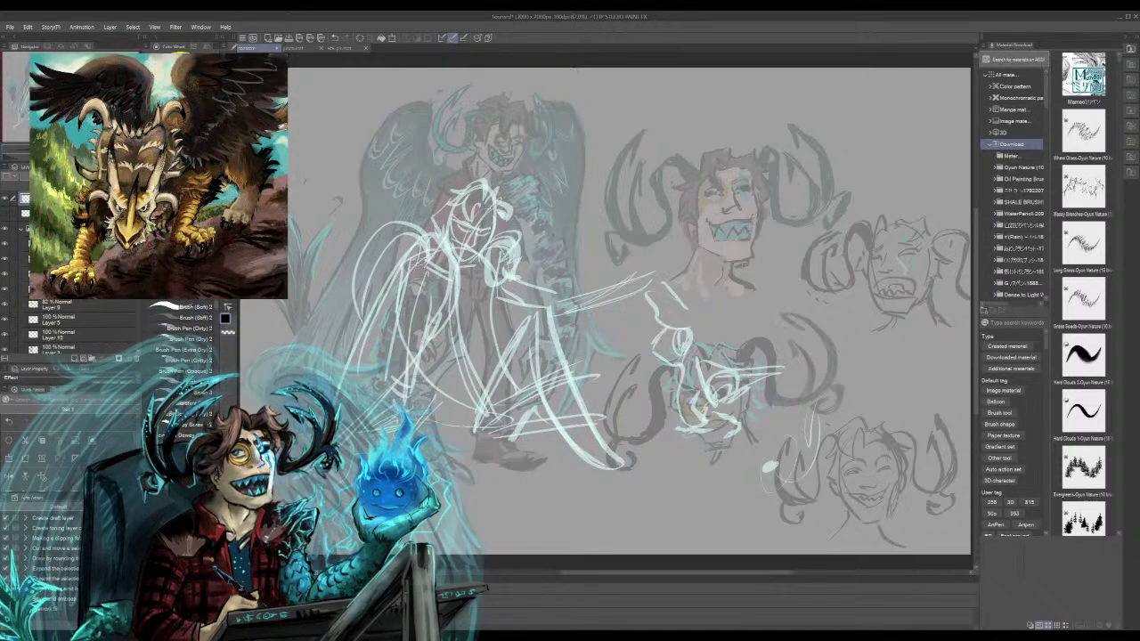
scroll(181, 349, down, 5)
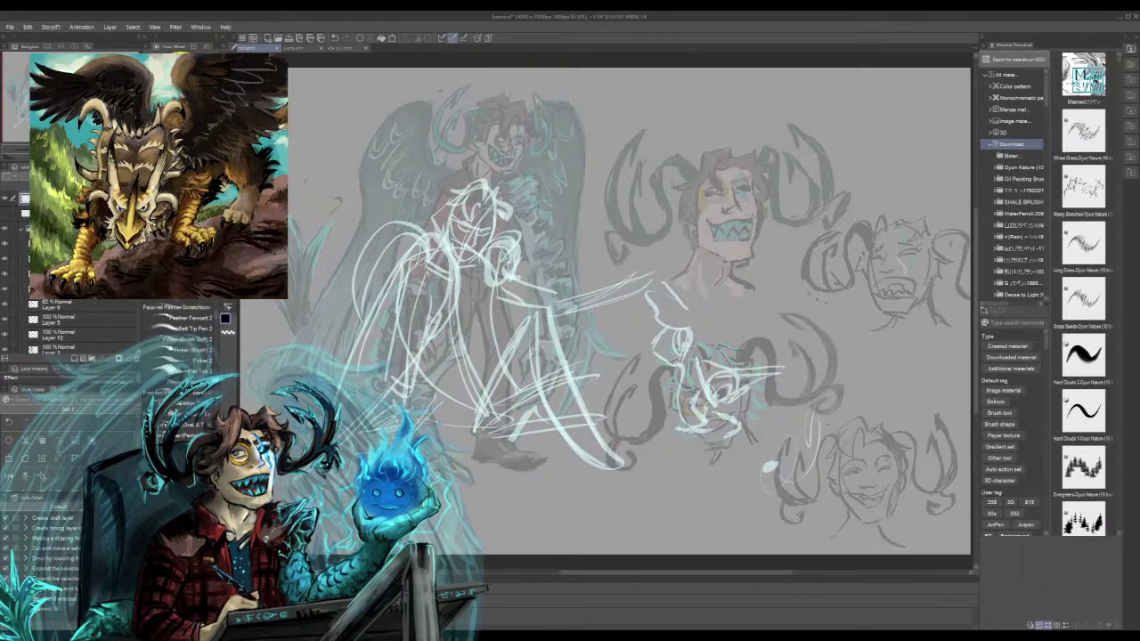
scroll(181, 350, down, 5)
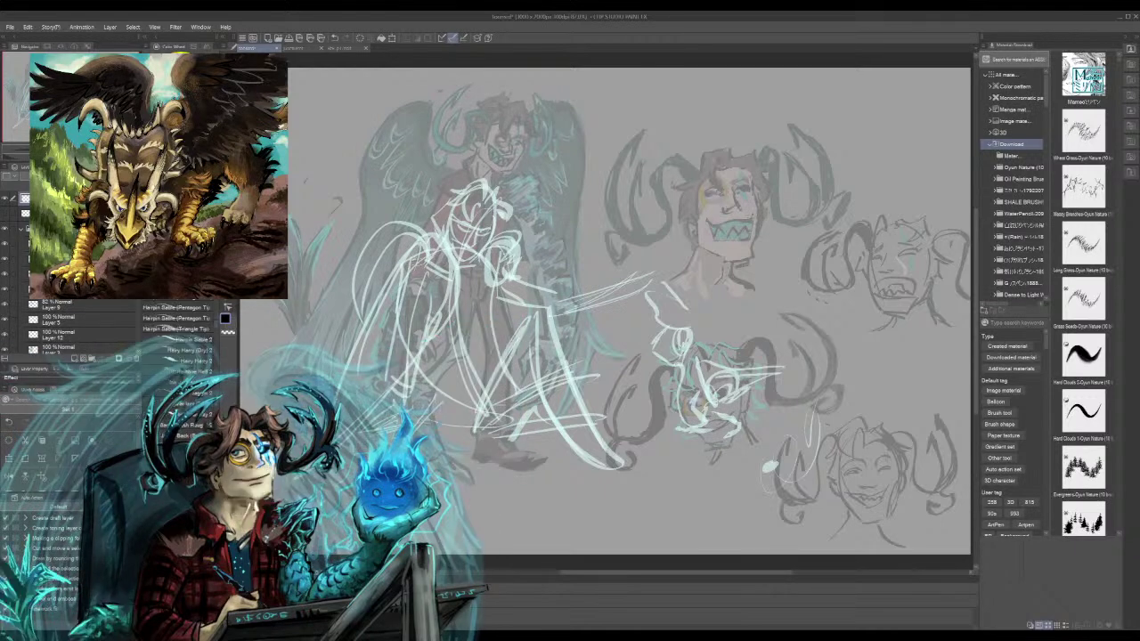
scroll(181, 349, down, 3)
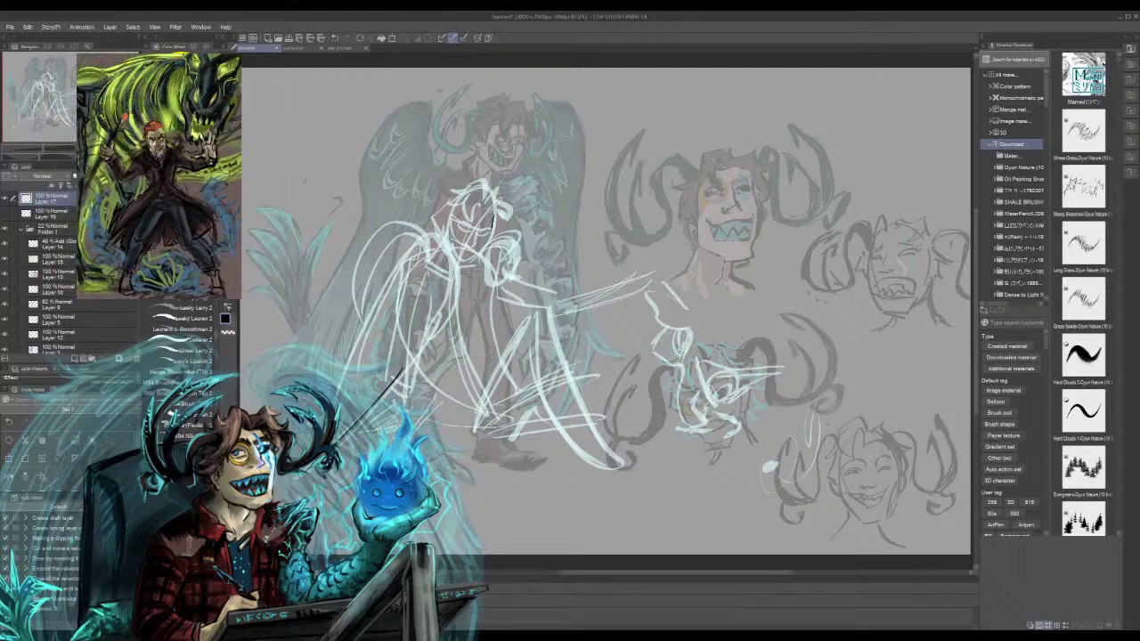
Draw the seated figure's jawline and front hair tufts in black over the white rough sketch on Layer 17
drag(488, 240, 457, 261)
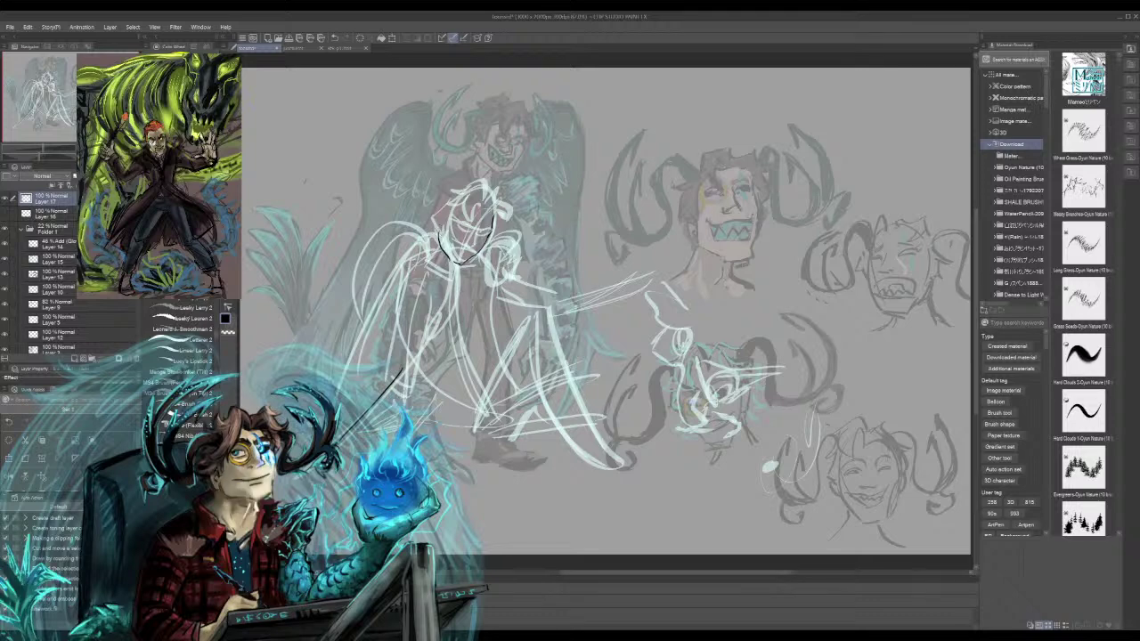
mouse_move(481, 201)
mouse_down()
mouse_move(469, 221)
mouse_move(467, 190)
mouse_move(493, 195)
mouse_up()
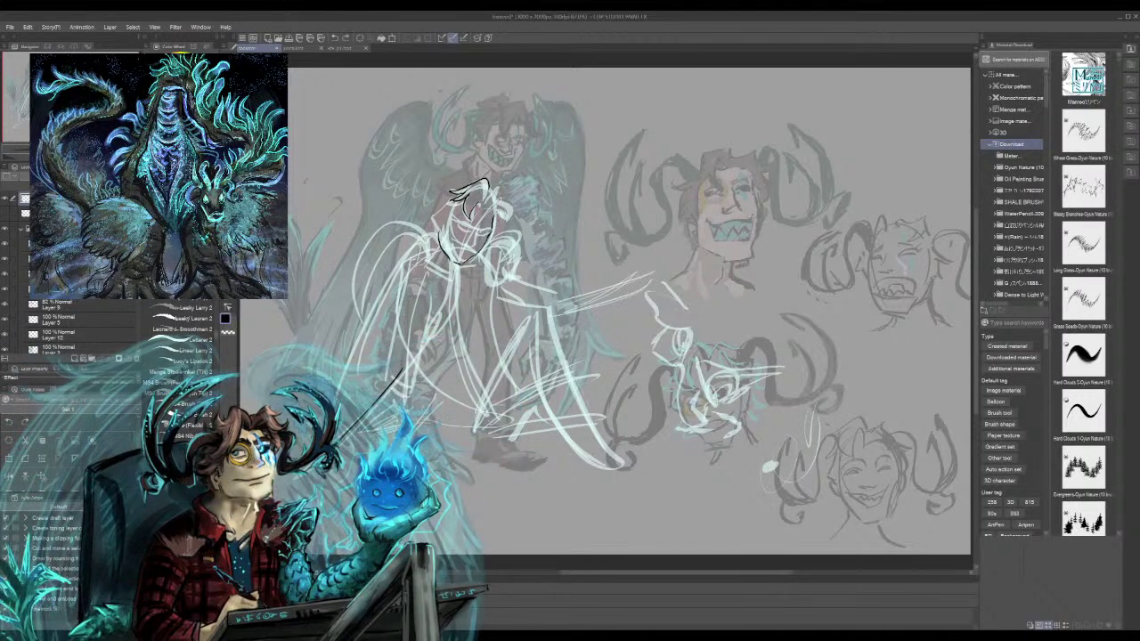
mouse_move(492, 189)
mouse_down()
mouse_move(511, 225)
mouse_move(500, 227)
mouse_up()
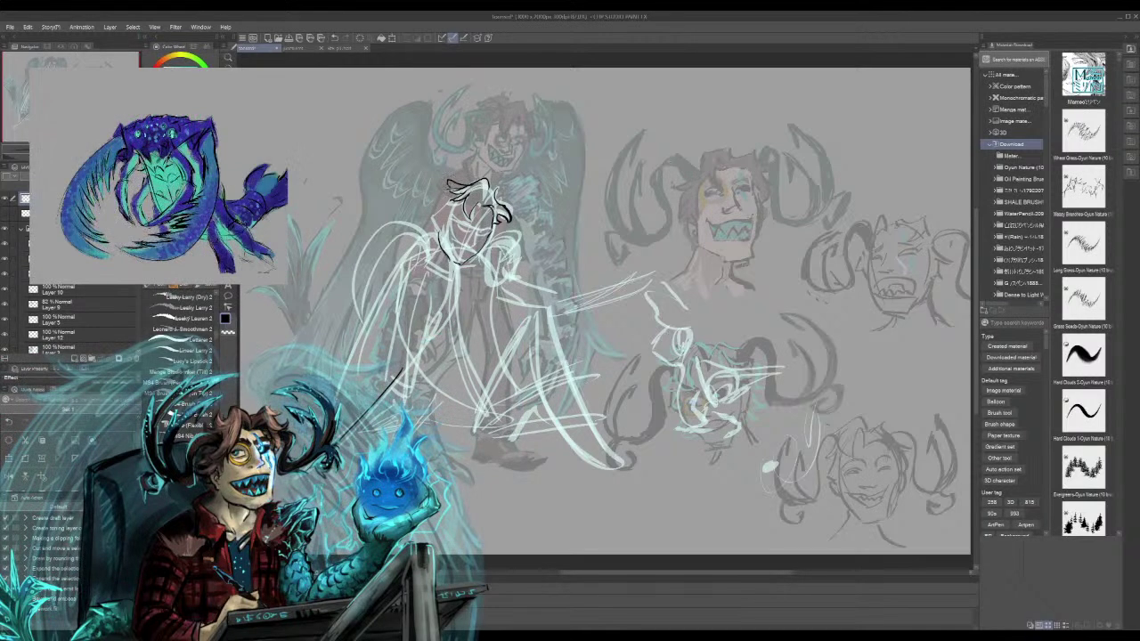
Undo the last two hair strokes and draw the messy hair down the back of the seated figure's head
key(ctrl+z)
key(ctrl+z)
mouse_move(472, 188)
mouse_down()
mouse_move(445, 183)
mouse_move(429, 213)
mouse_up()
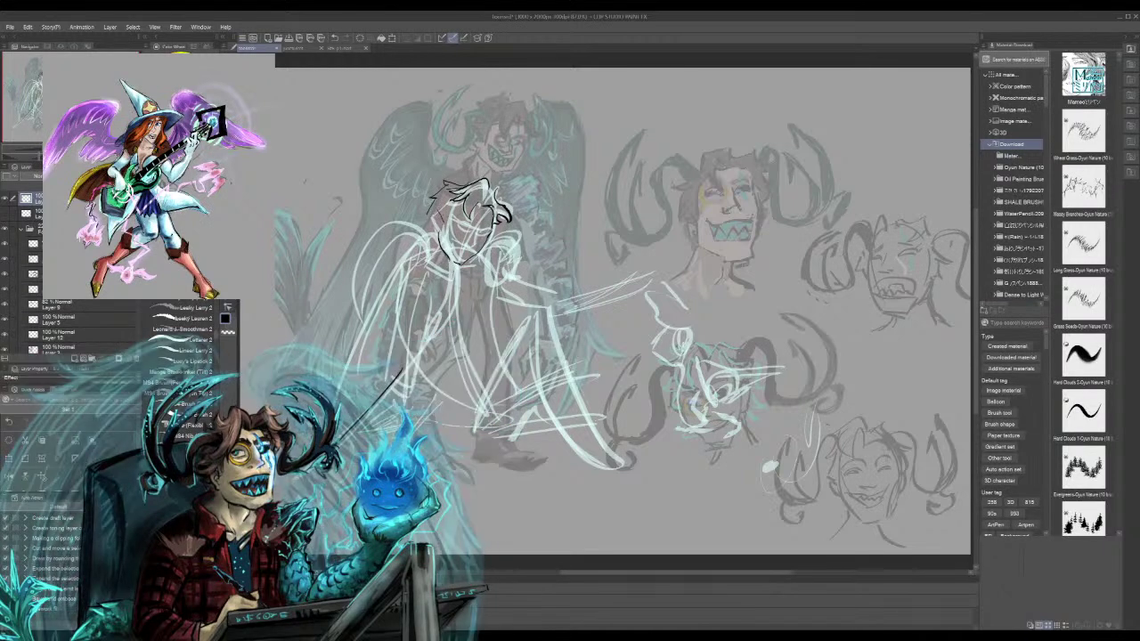
drag(437, 206, 431, 225)
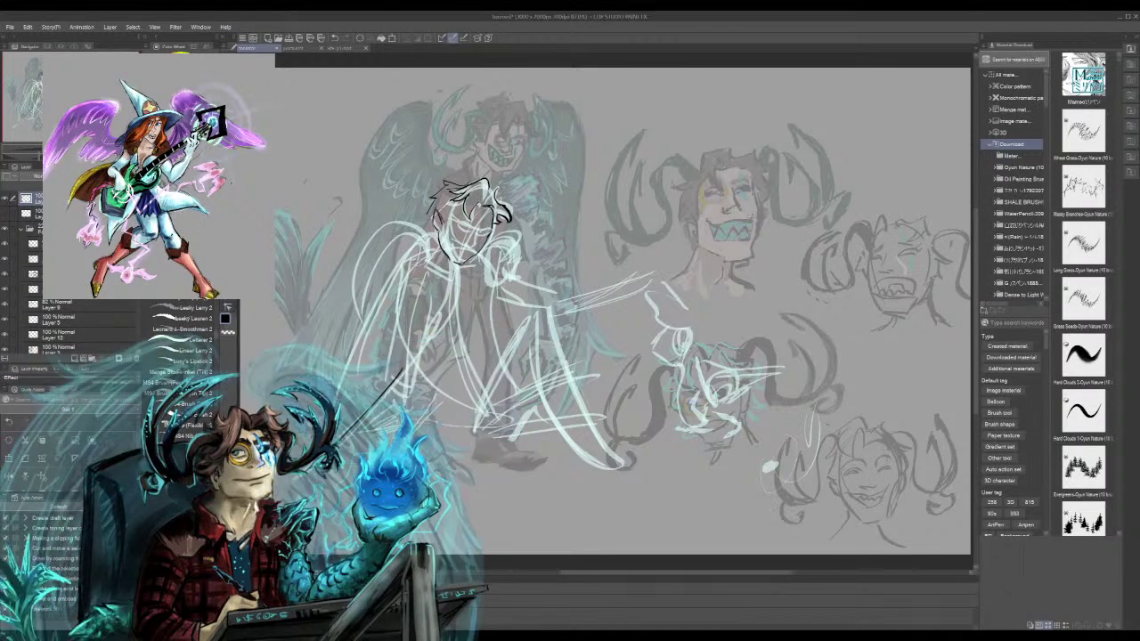
drag(433, 216, 431, 233)
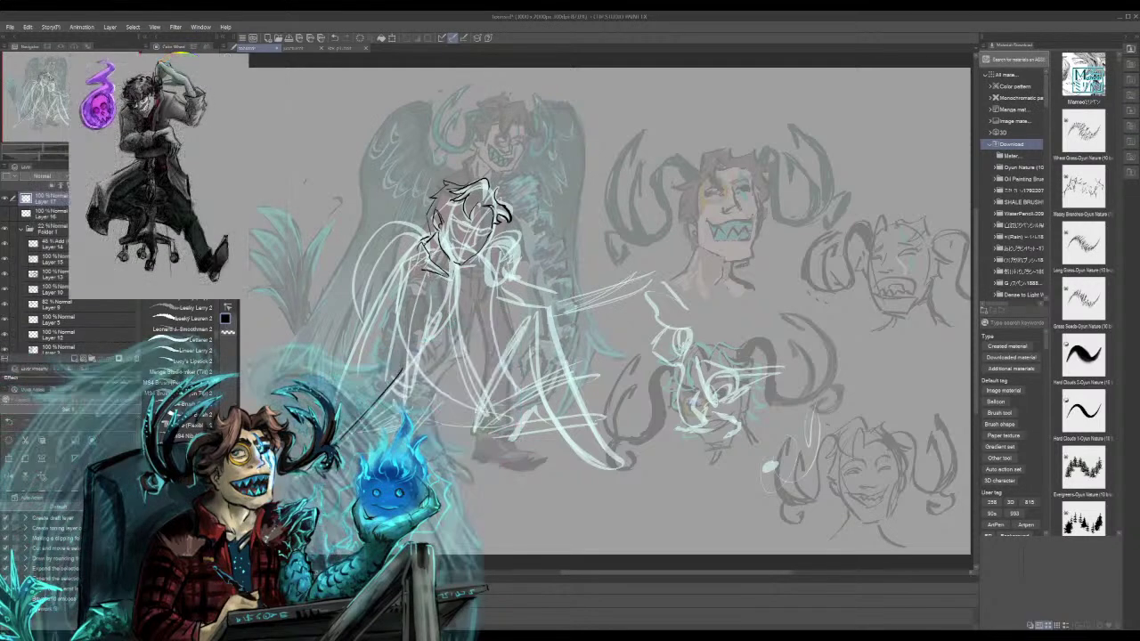
Draw the seated figure's jacket collar, the long curve of the back and the underside of the leg on the ground
mouse_move(423, 270)
mouse_down()
mouse_move(423, 244)
mouse_move(401, 280)
mouse_up()
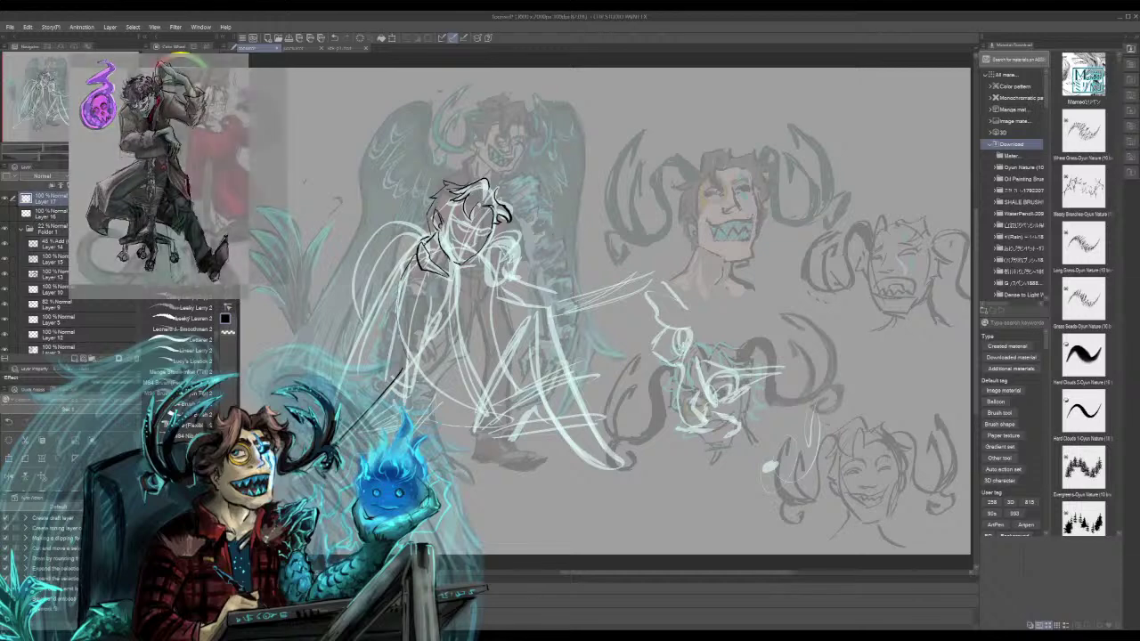
drag(386, 346, 374, 383)
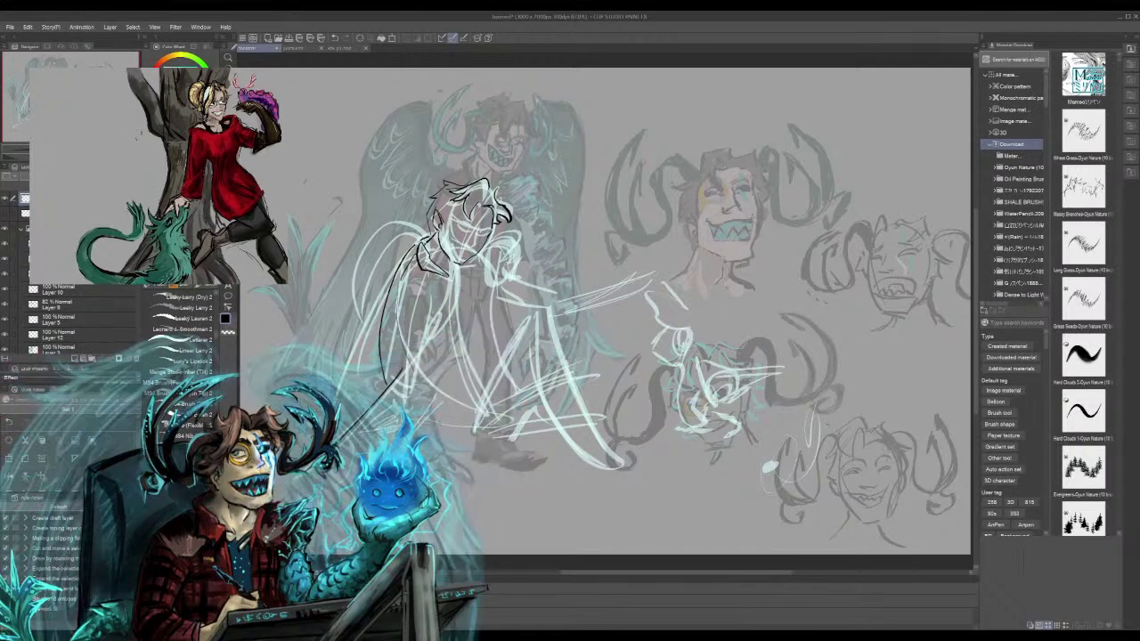
drag(438, 429, 547, 425)
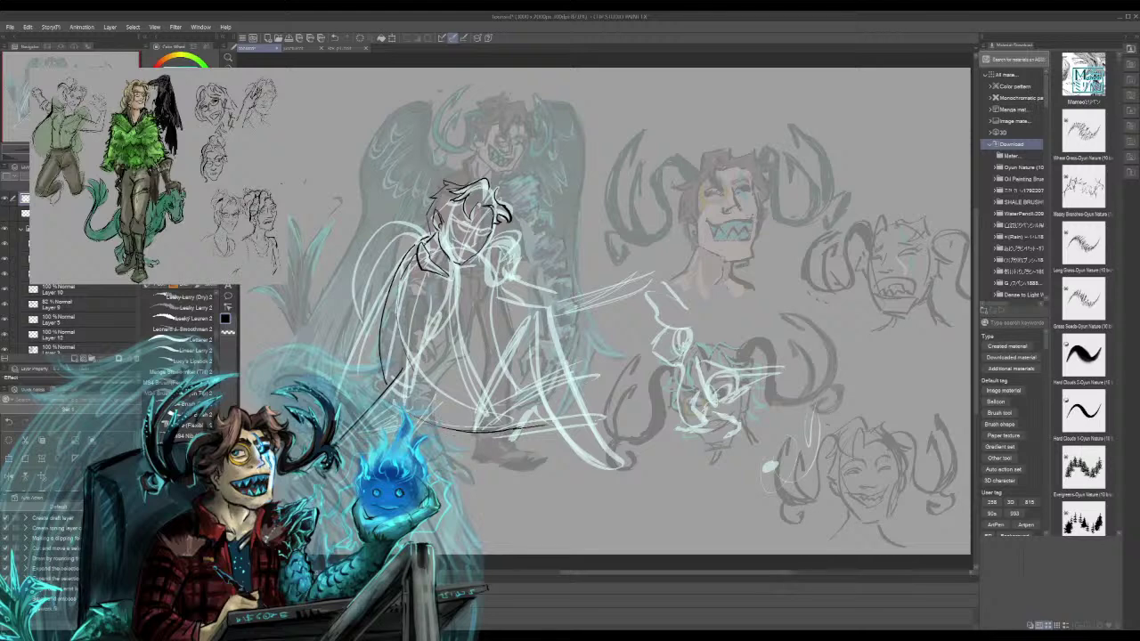
Draw the upper and lower contours of the leg lying flat on the ground, undoing a stray stroke
mouse_move(475, 390)
mouse_down()
mouse_move(574, 372)
mouse_move(554, 403)
mouse_up()
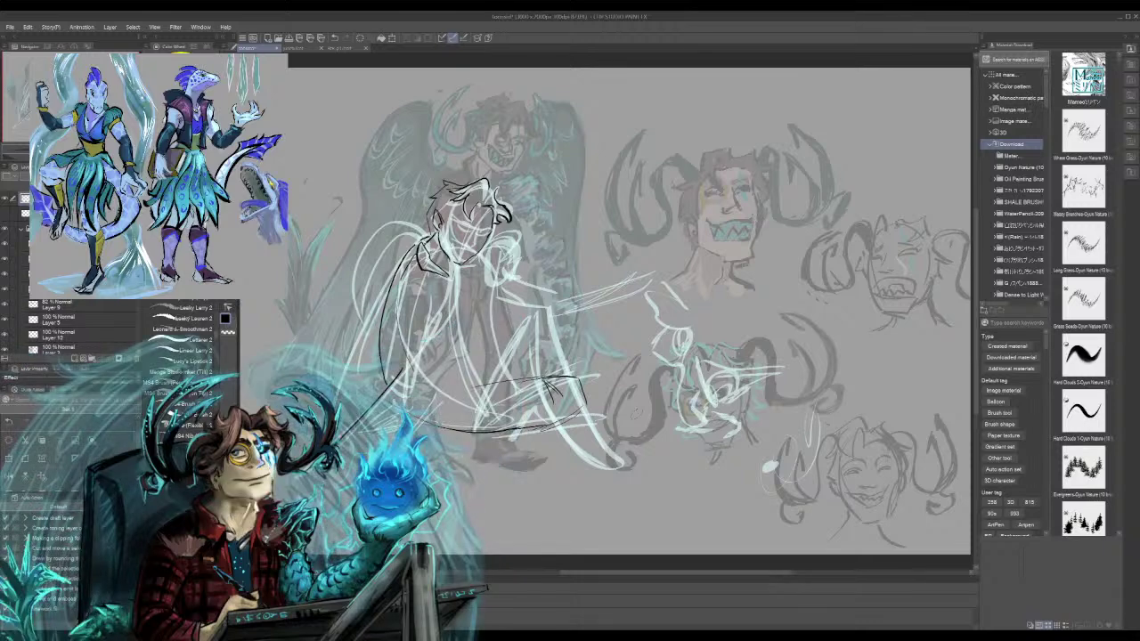
key(ctrl+z)
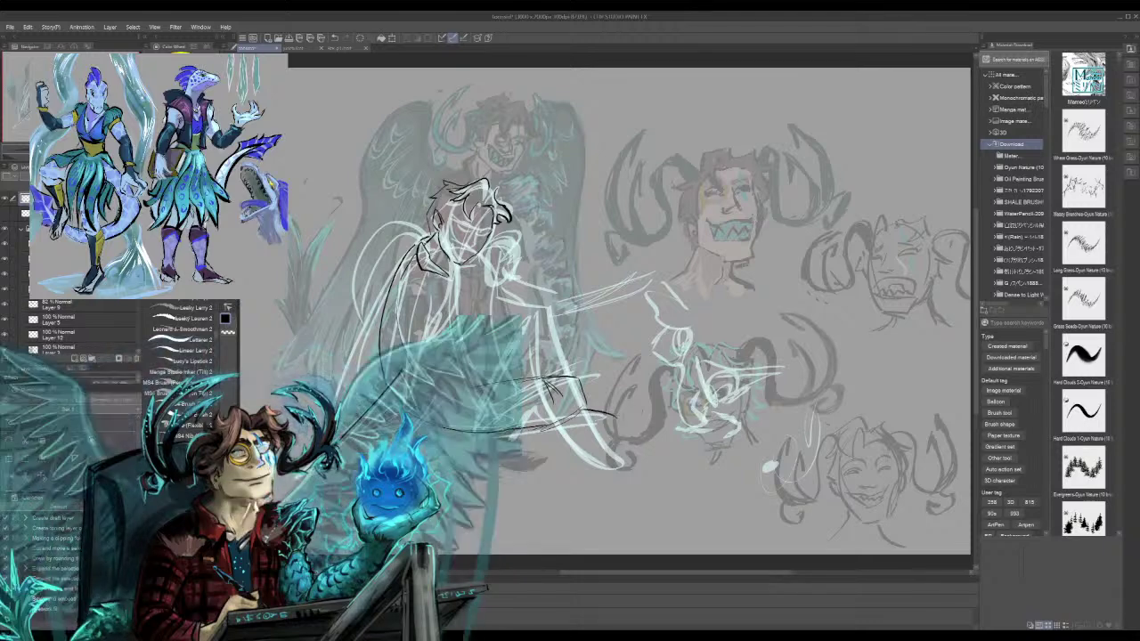
drag(539, 428, 616, 417)
Draw the clawed toes at the end of the flat leg, undoing the first overlong toe stroke
mouse_move(554, 383)
mouse_down()
mouse_move(615, 388)
mouse_move(641, 366)
mouse_move(653, 372)
mouse_move(649, 390)
mouse_up()
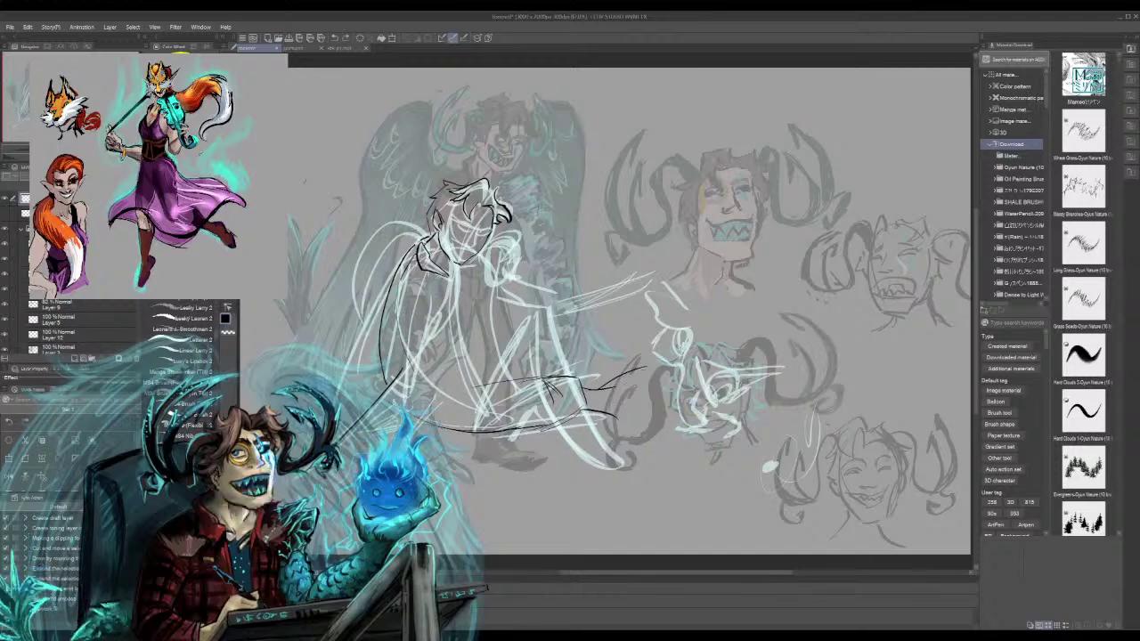
key(ctrl+z)
drag(599, 390, 616, 372)
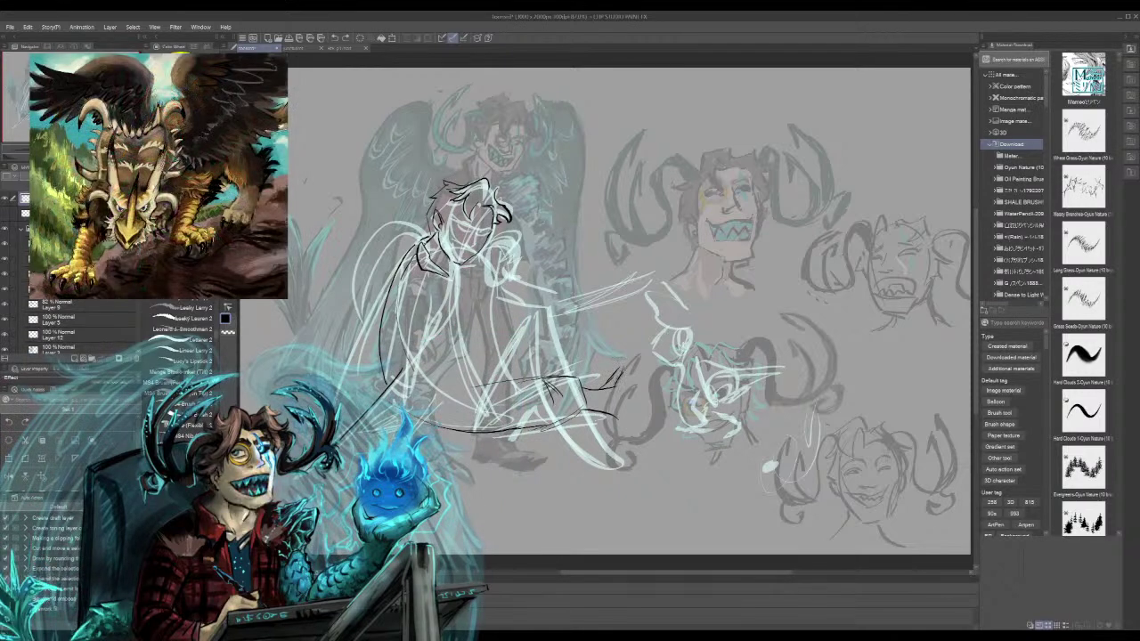
mouse_move(615, 385)
mouse_down()
mouse_move(624, 371)
mouse_move(634, 377)
mouse_up()
drag(589, 412, 617, 420)
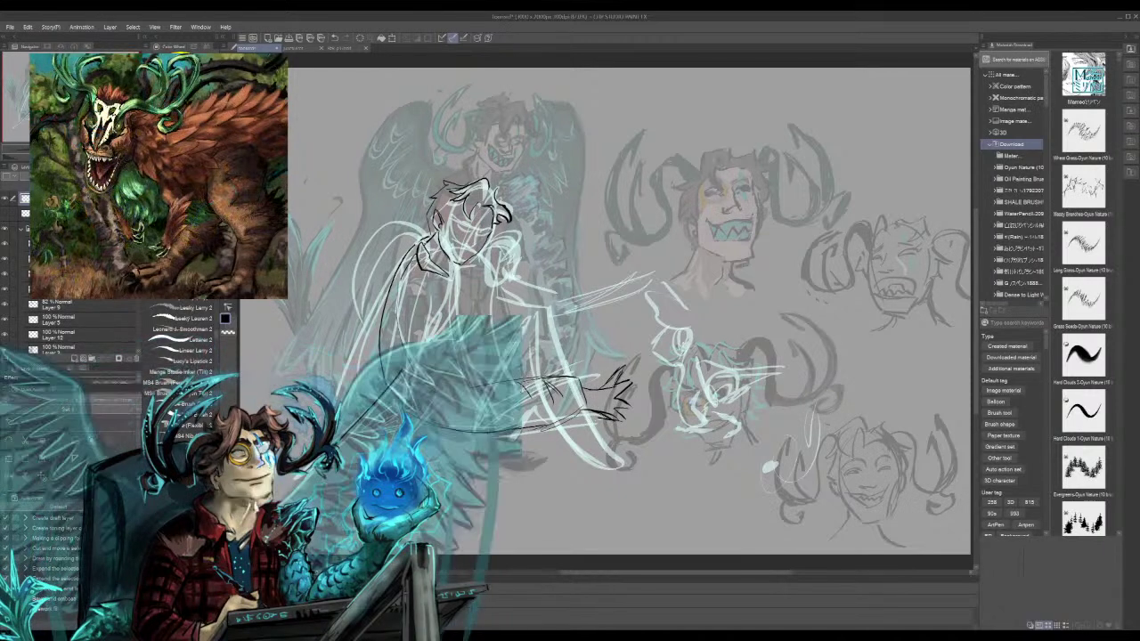
Reinforce the flat leg's contours and add fold and hatching lines along the shin and ankle
drag(515, 392, 538, 382)
drag(456, 389, 524, 401)
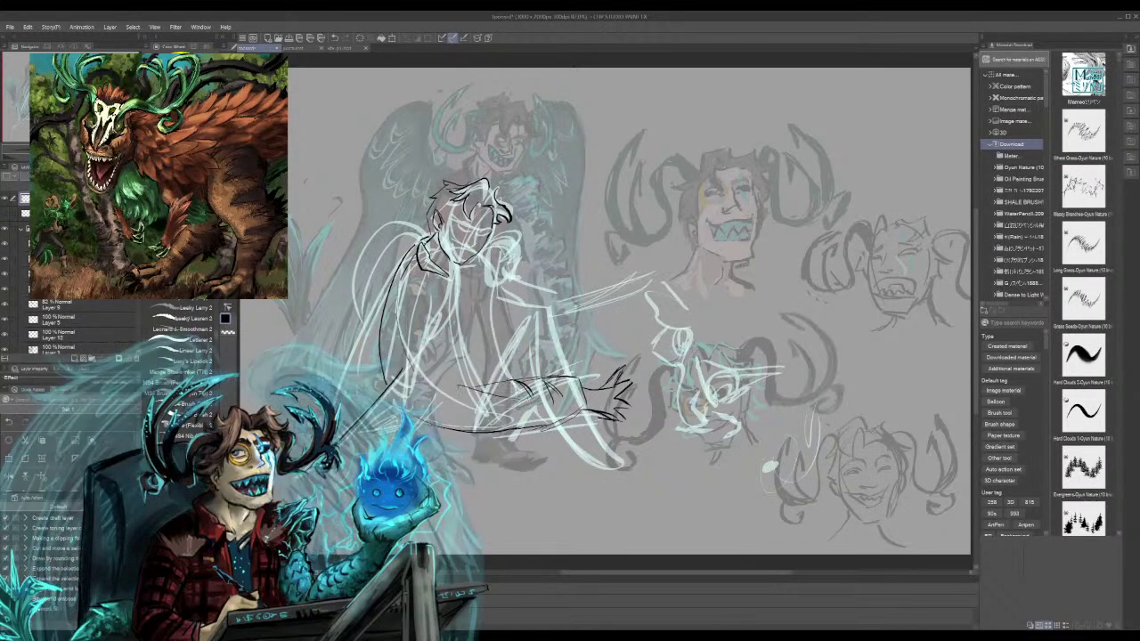
mouse_move(463, 382)
mouse_down()
mouse_move(508, 378)
mouse_move(541, 398)
mouse_up()
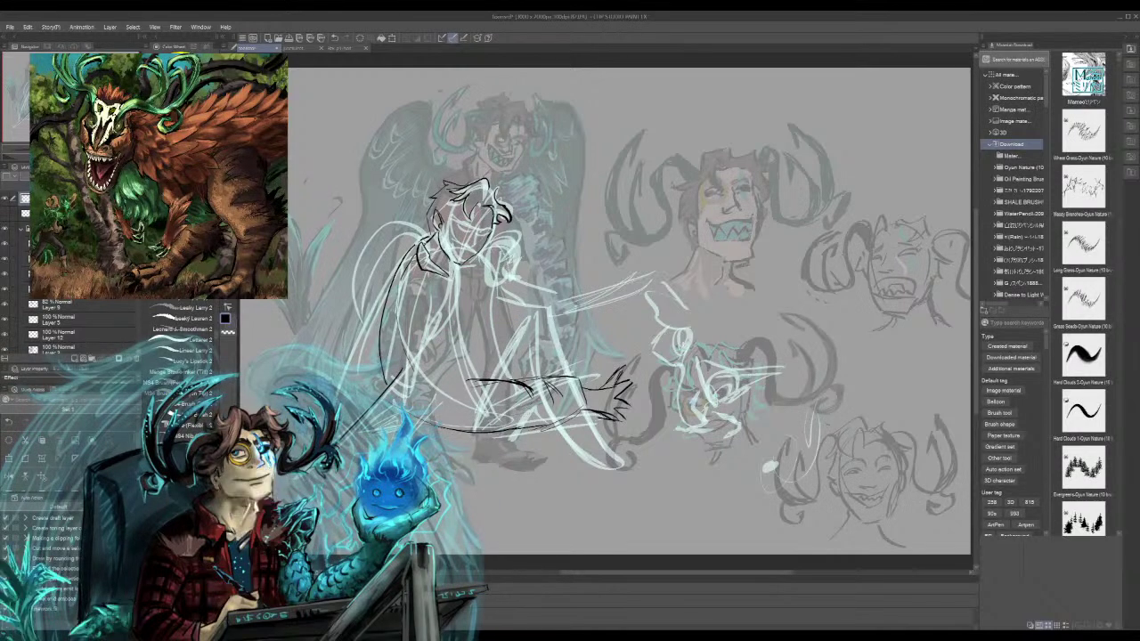
mouse_move(481, 430)
mouse_down()
mouse_move(514, 419)
mouse_move(502, 417)
mouse_up()
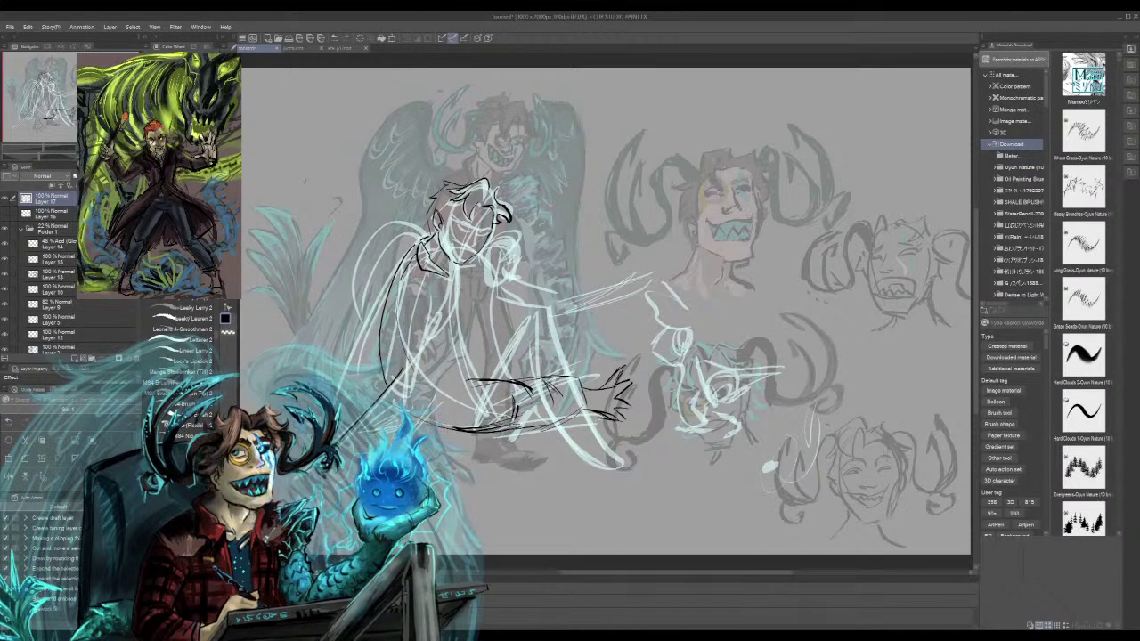
drag(522, 426, 540, 408)
drag(502, 430, 561, 375)
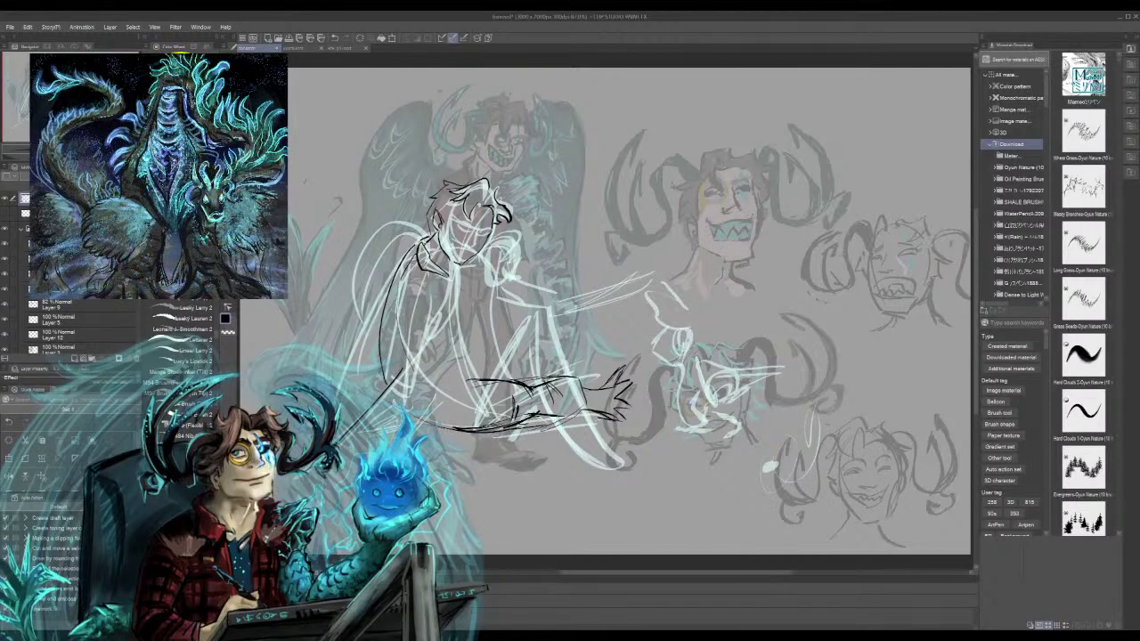
mouse_move(556, 386)
mouse_down()
mouse_move(566, 411)
mouse_move(583, 407)
mouse_move(569, 392)
mouse_move(613, 385)
mouse_move(608, 414)
mouse_move(576, 400)
mouse_up()
key(ctrl+z)
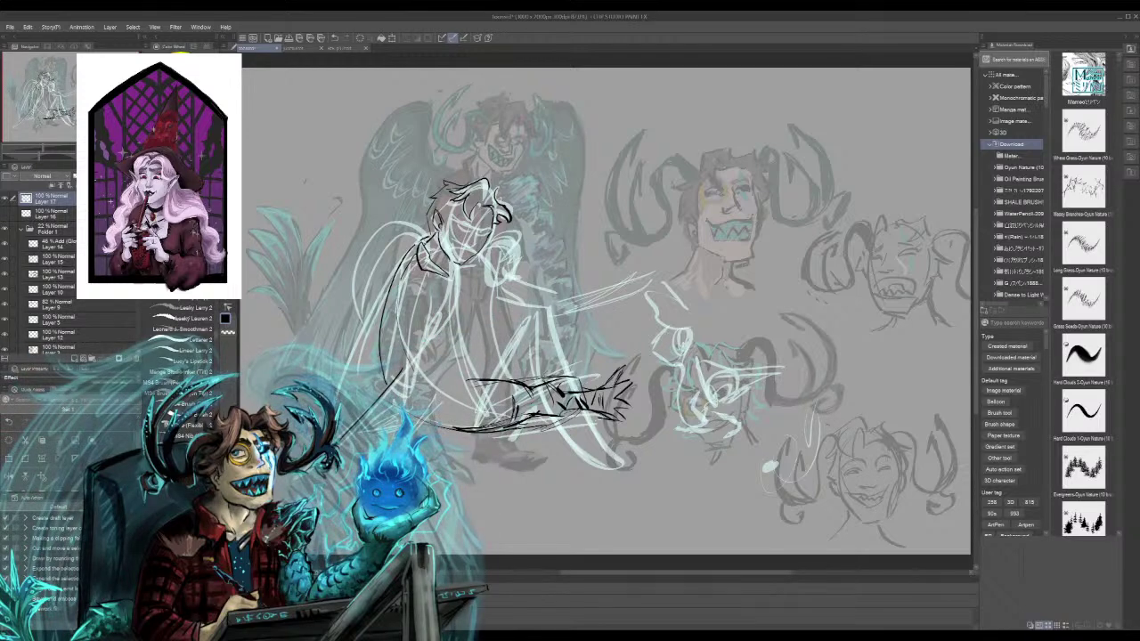
Draw the raised leg with its bent knee, outlining the thigh, shin and calf down to the flat leg
drag(467, 356, 531, 296)
mouse_move(488, 326)
mouse_down()
mouse_move(542, 292)
mouse_move(524, 392)
mouse_up()
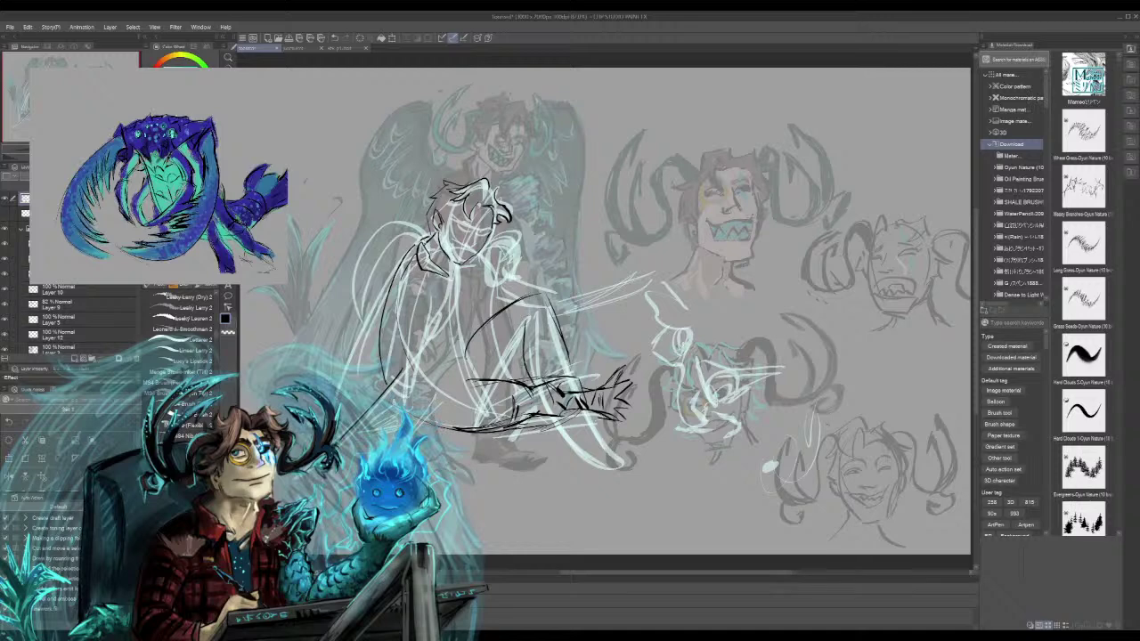
drag(542, 319, 527, 383)
drag(527, 337, 495, 383)
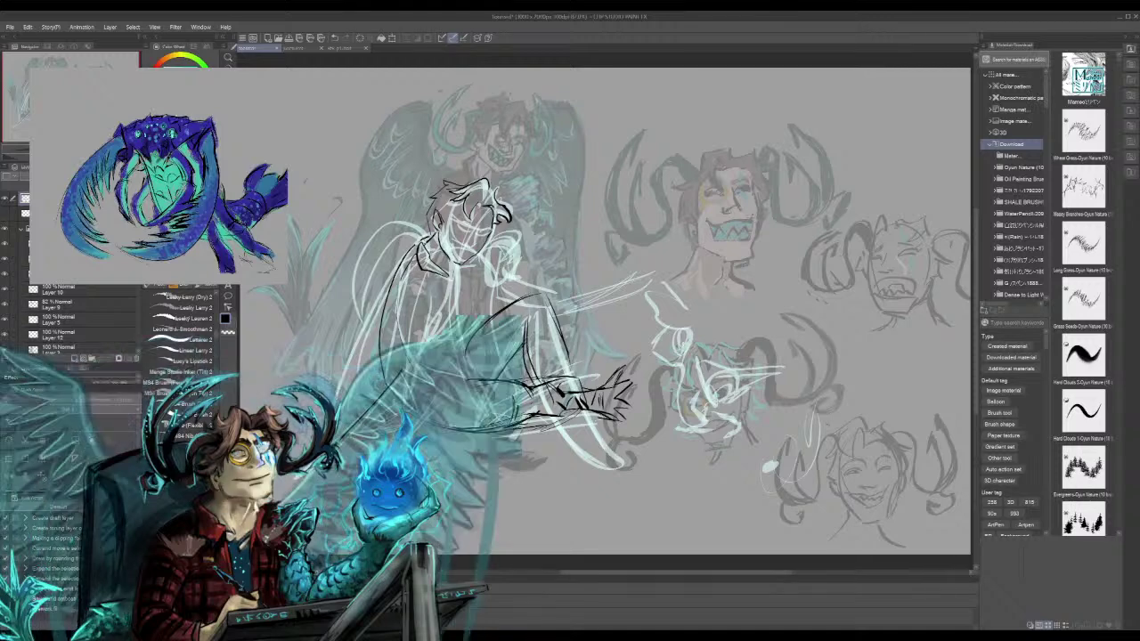
mouse_move(523, 345)
mouse_down()
mouse_move(483, 382)
mouse_move(446, 366)
mouse_up()
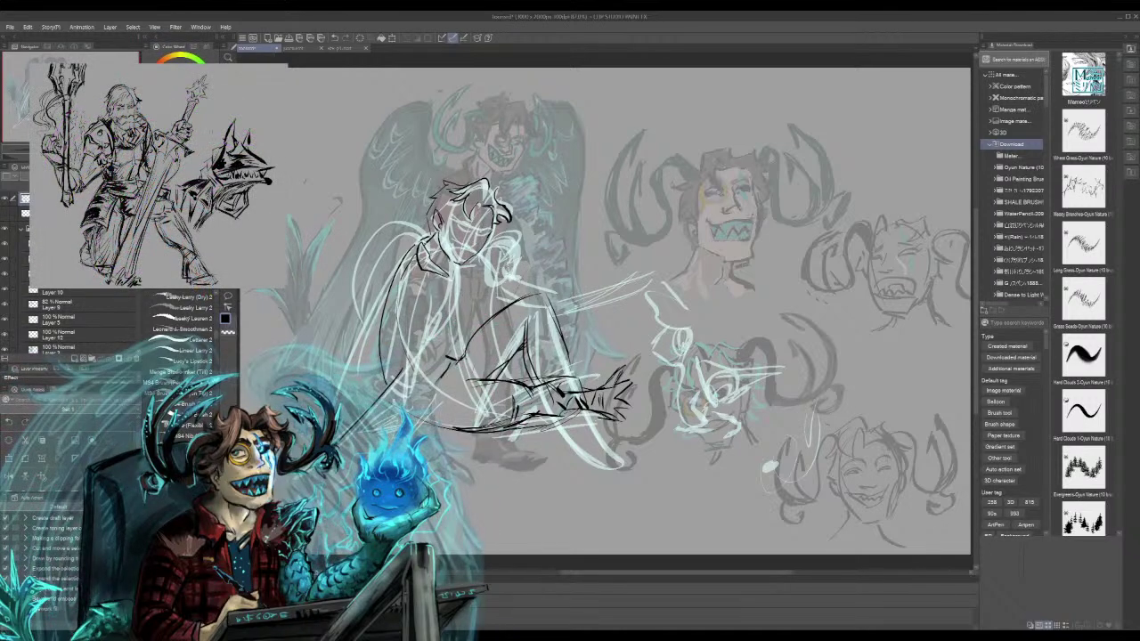
drag(519, 290, 501, 319)
mouse_move(538, 272)
mouse_down()
mouse_move(521, 300)
mouse_move(476, 294)
mouse_move(472, 337)
mouse_up()
drag(479, 293, 459, 349)
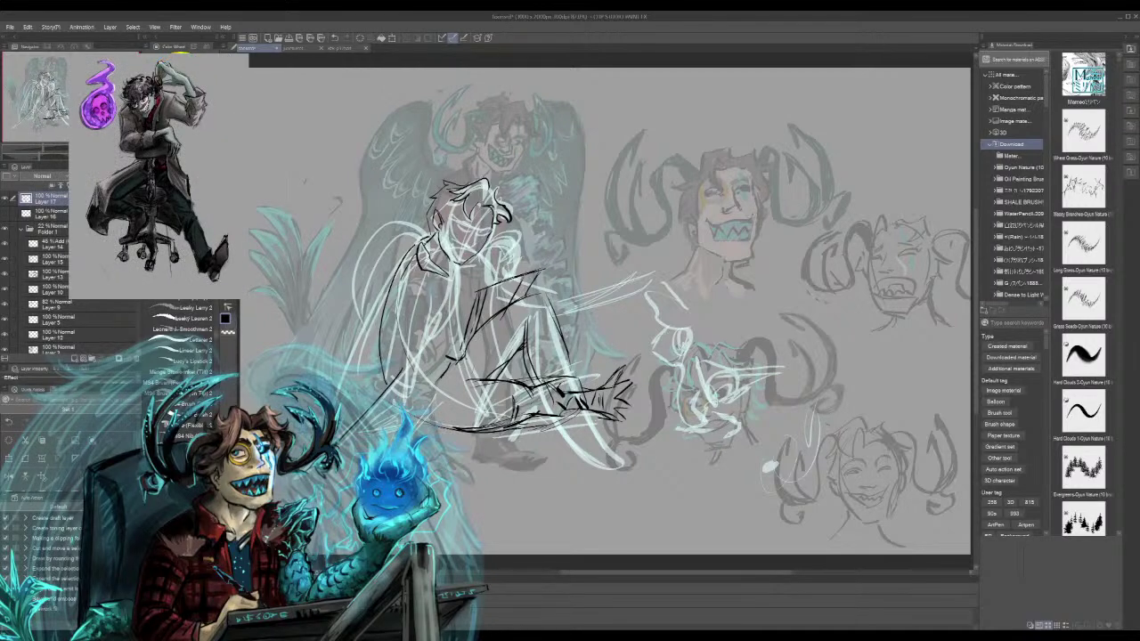
drag(538, 266, 464, 289)
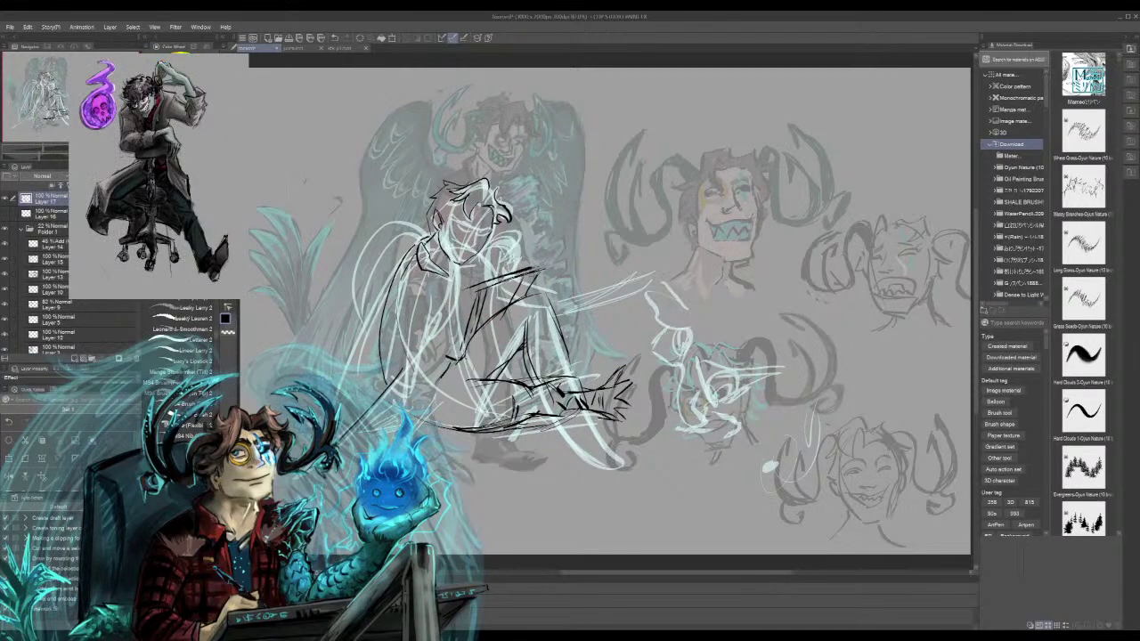
drag(542, 265, 532, 285)
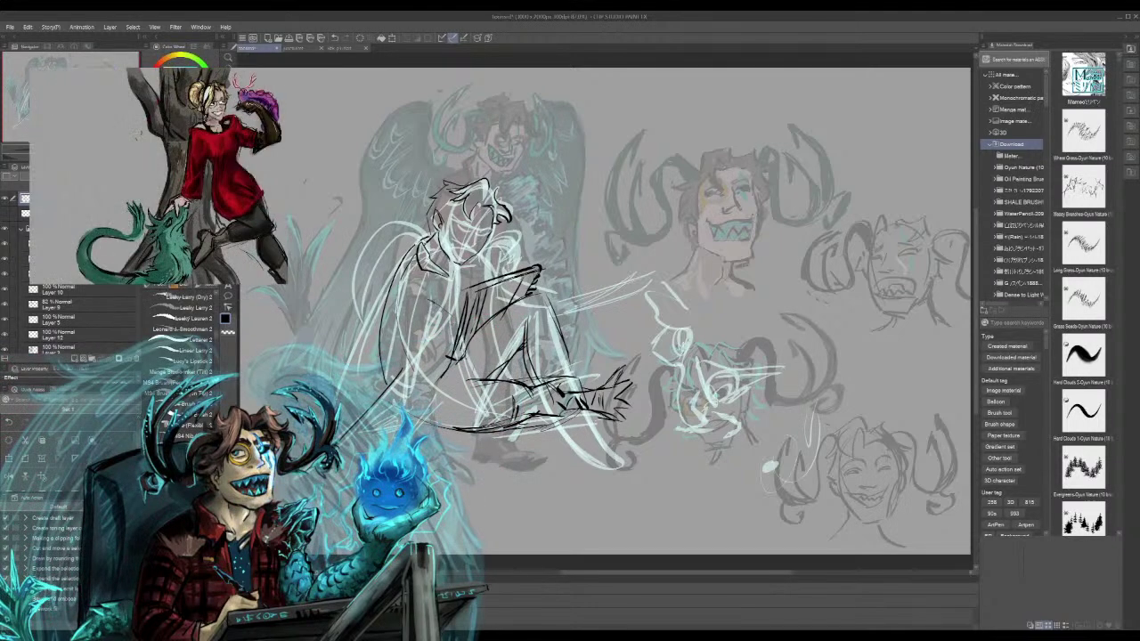
mouse_move(430, 308)
mouse_down()
mouse_move(454, 316)
mouse_move(445, 340)
mouse_up()
key(ctrl+z)
key(ctrl+z)
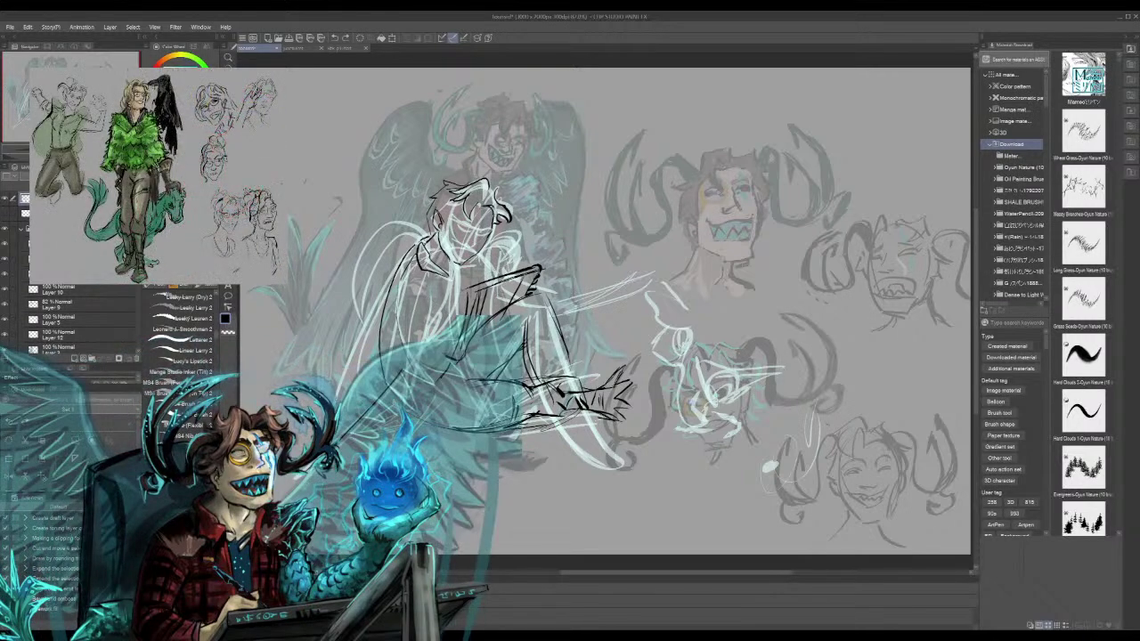
drag(512, 271, 526, 302)
drag(465, 264, 524, 310)
mouse_move(526, 266)
mouse_down()
mouse_move(442, 312)
mouse_move(482, 322)
mouse_up()
key(ctrl+z)
key(ctrl+z)
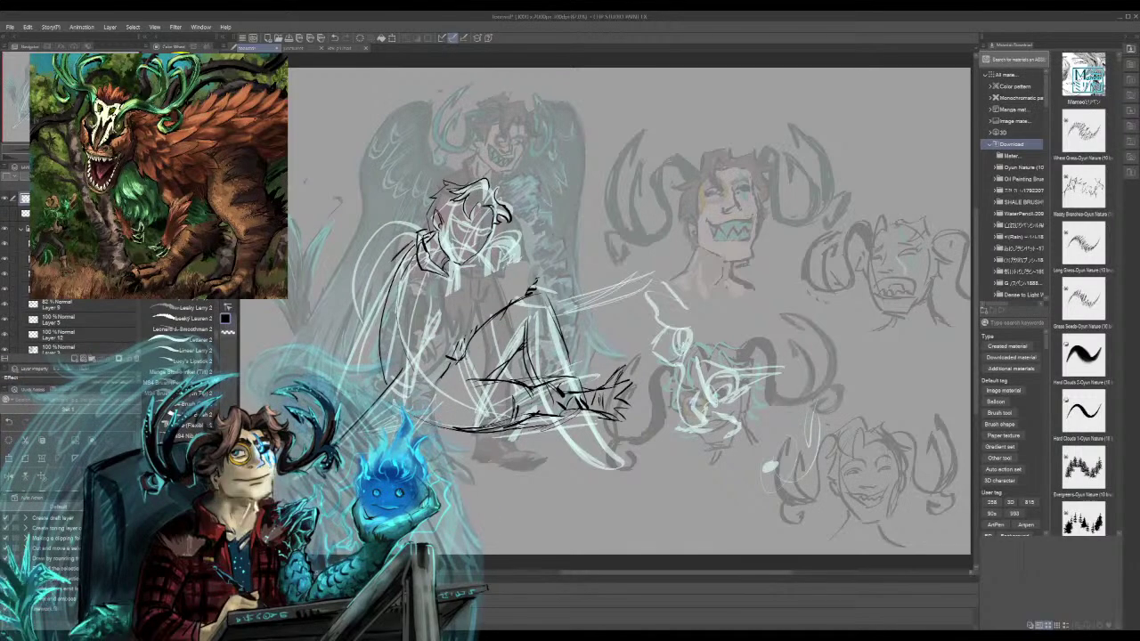
Draw a ragged feathered edge over the shoulder and down the near upper arm, with the first long feather beside it
mouse_move(407, 272)
mouse_down()
mouse_move(413, 286)
mouse_move(406, 264)
mouse_up()
drag(410, 306, 408, 328)
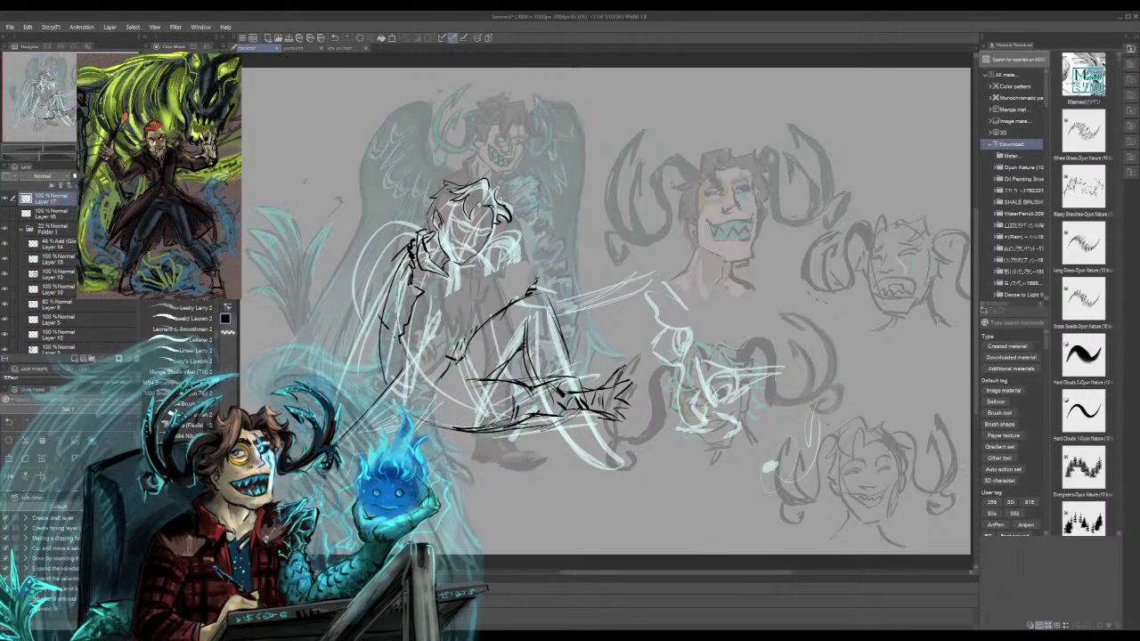
drag(387, 330, 372, 351)
mouse_move(374, 310)
mouse_down()
mouse_move(348, 344)
mouse_move(319, 338)
mouse_move(349, 267)
mouse_move(325, 304)
mouse_move(285, 303)
mouse_move(348, 268)
mouse_up()
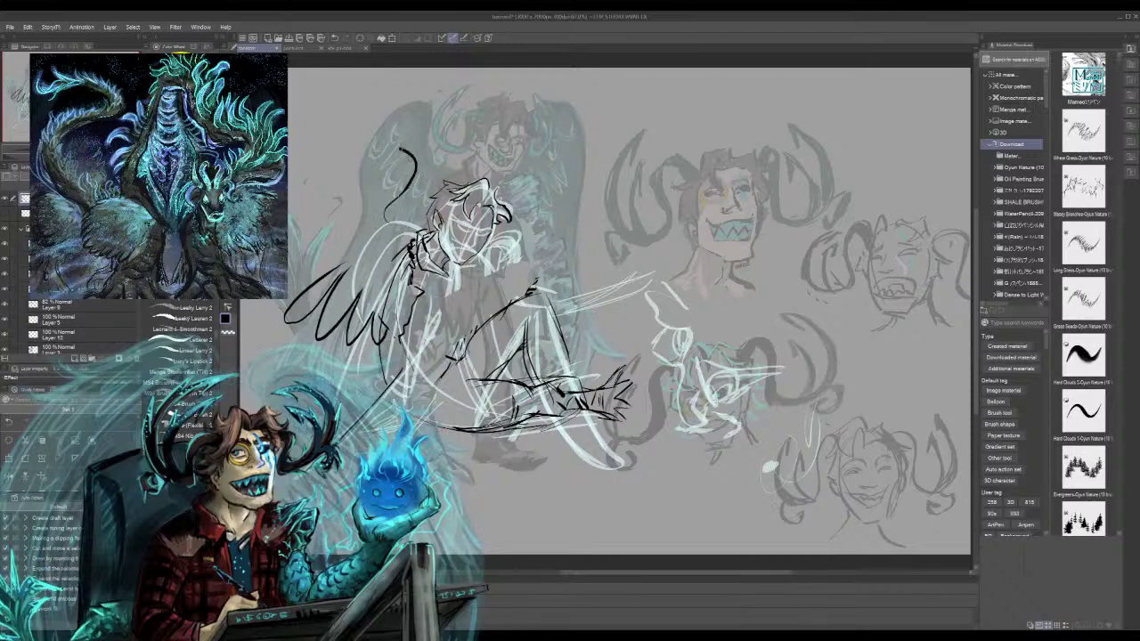
drag(288, 192, 413, 182)
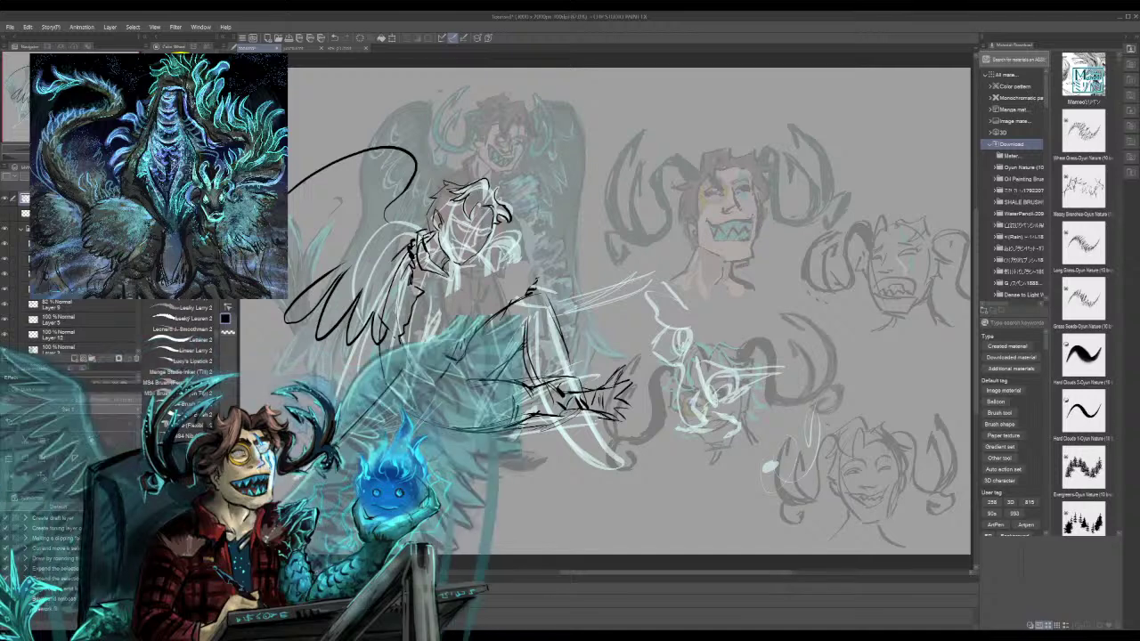
key(ctrl+z)
key(ctrl+z)
key(ctrl+z)
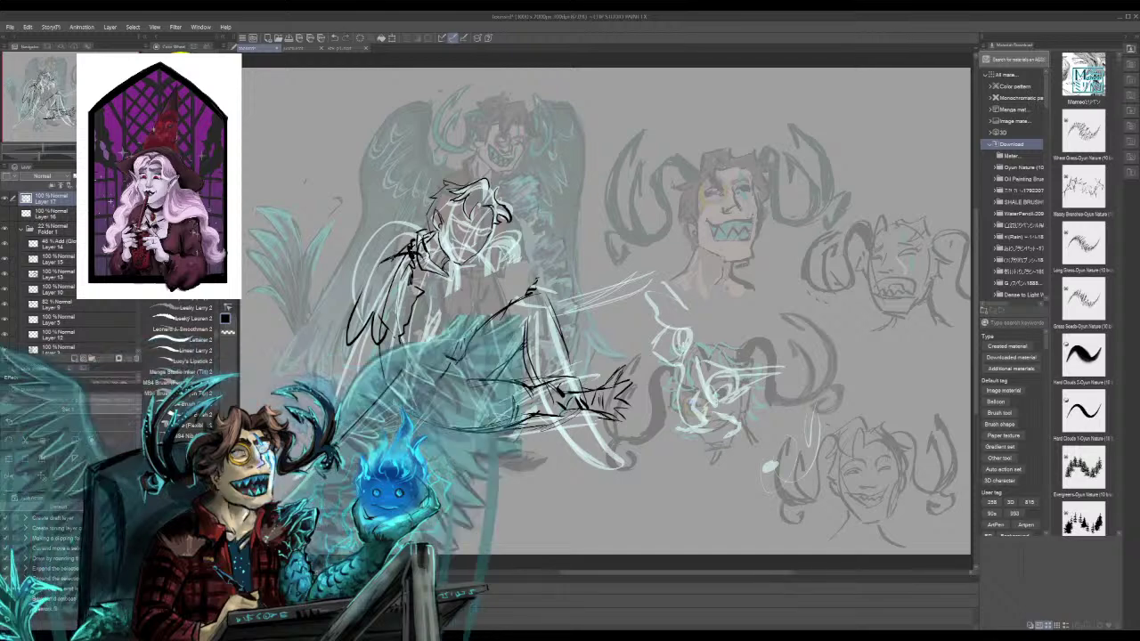
key(ctrl+z)
Draw the folded wing with small feathers along the shoulder and a long outer arc from behind the head to the ground
mouse_move(400, 194)
mouse_down()
mouse_move(422, 238)
mouse_move(380, 321)
mouse_up()
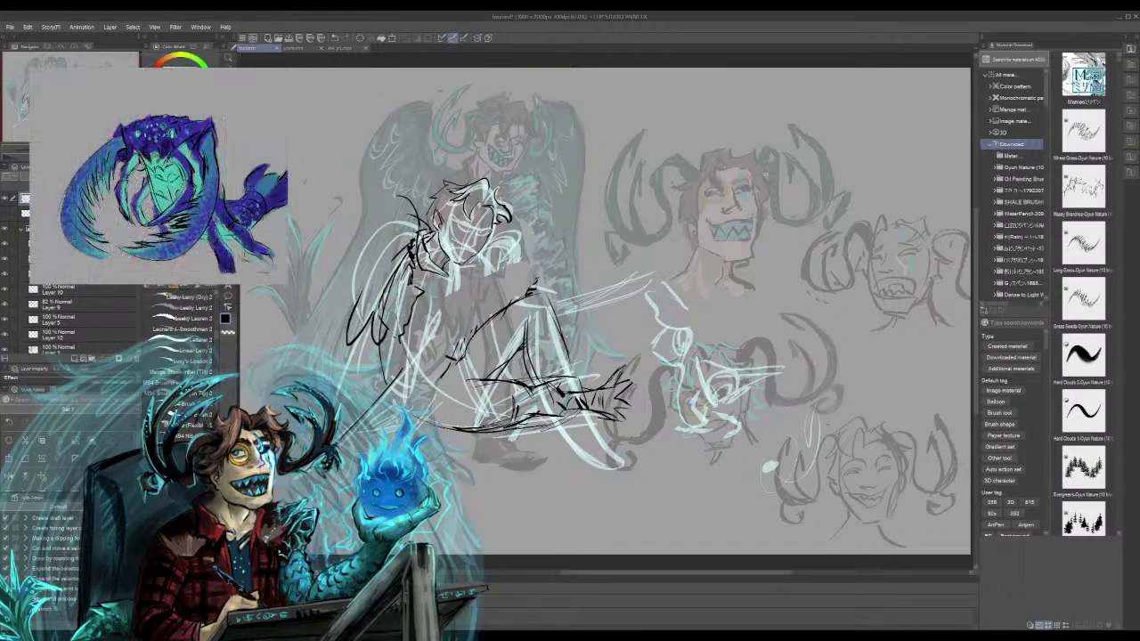
mouse_move(395, 281)
mouse_down()
mouse_move(386, 312)
mouse_move(396, 298)
mouse_up()
drag(394, 259, 390, 275)
drag(392, 201, 289, 380)
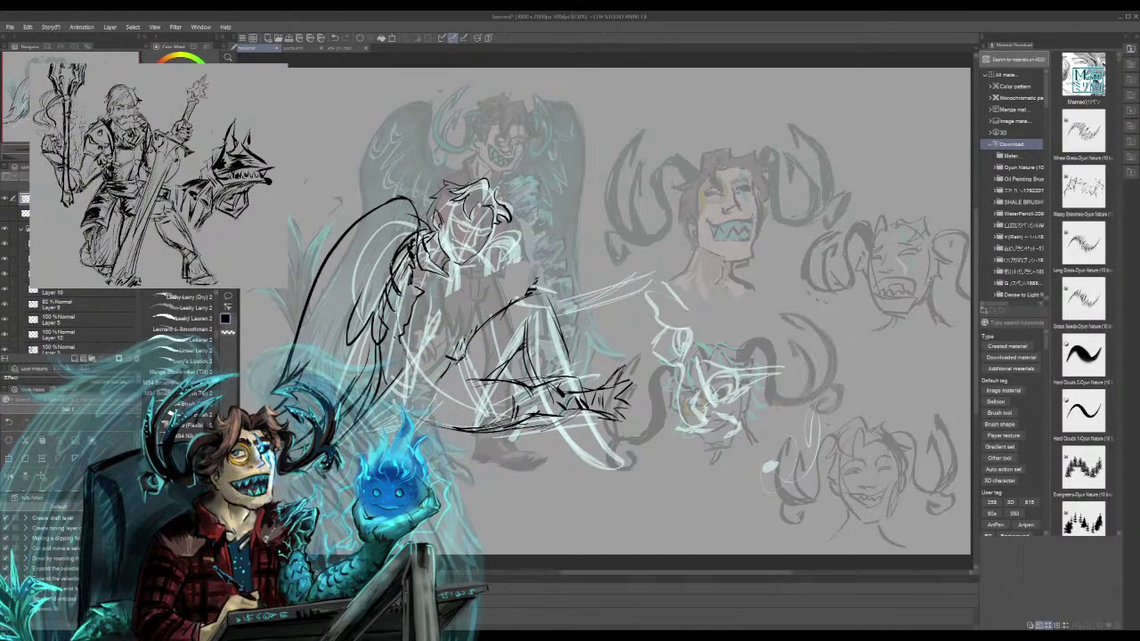
drag(378, 203, 438, 182)
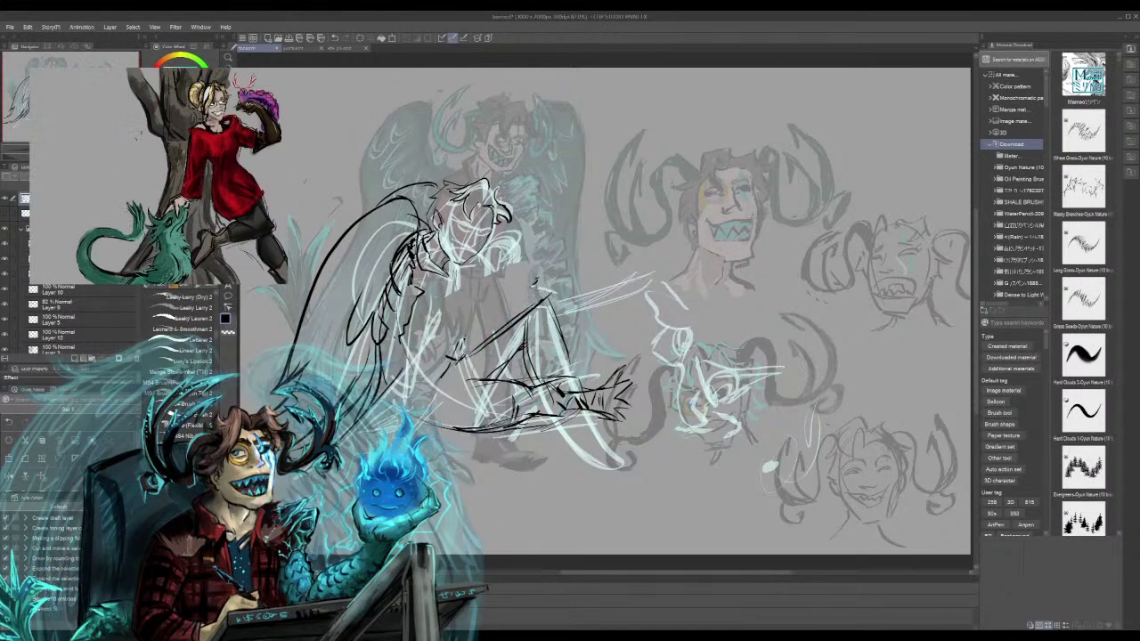
Redraw the raised leg's thigh and shin with heavier lines and add fold strokes at the near end of the flat leg
drag(529, 323, 488, 383)
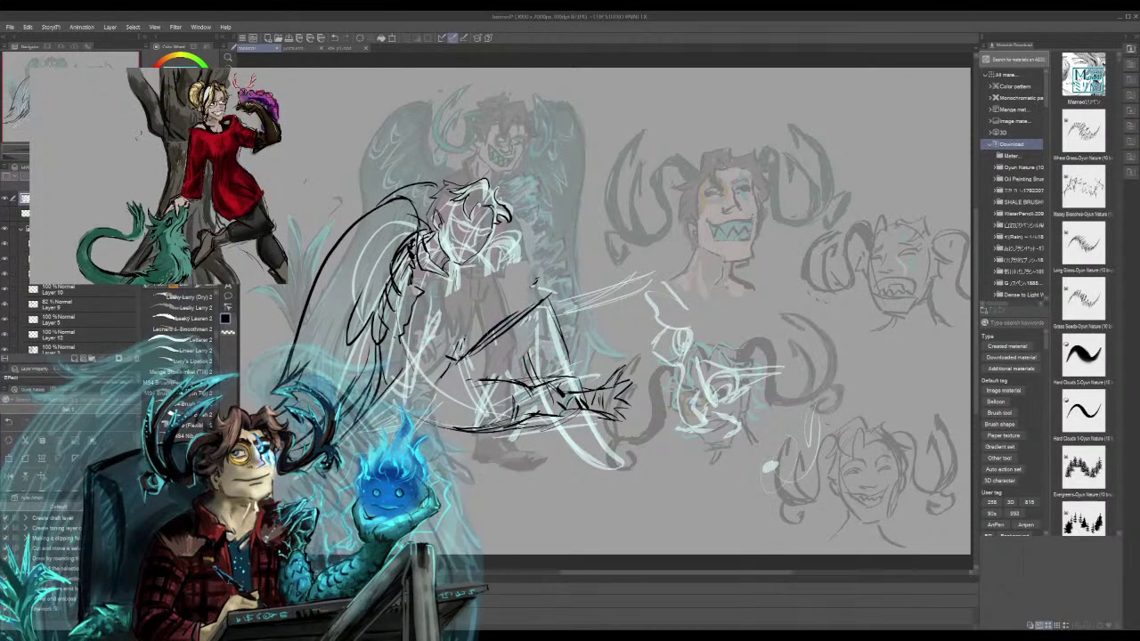
mouse_move(486, 333)
mouse_down()
mouse_move(557, 299)
mouse_move(584, 368)
mouse_move(649, 365)
mouse_up()
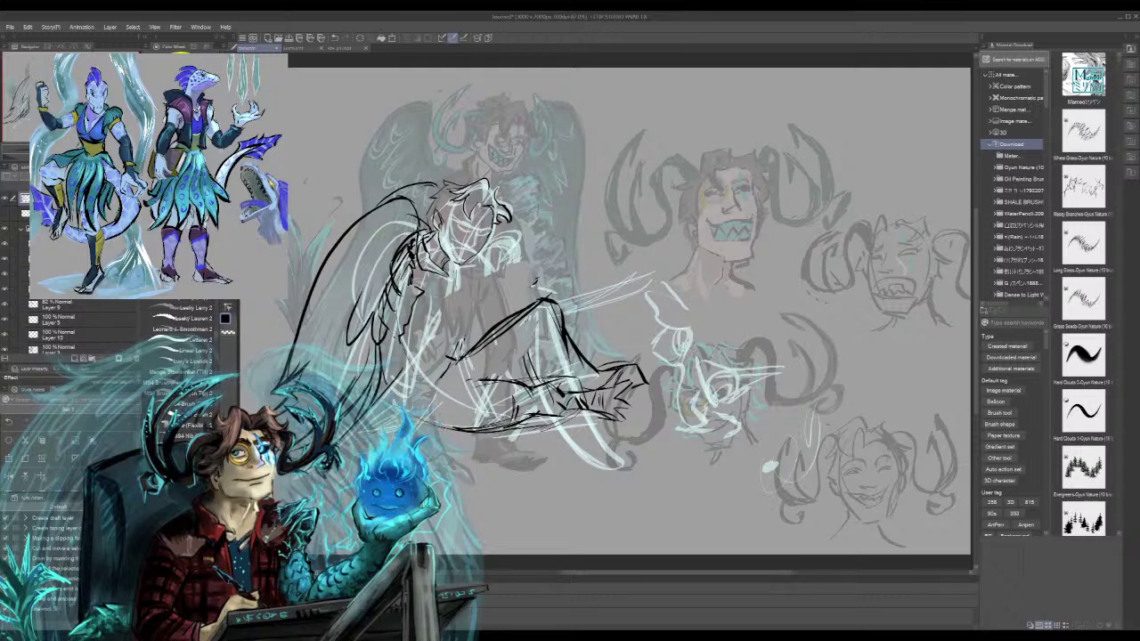
mouse_move(481, 392)
mouse_down()
mouse_move(502, 419)
mouse_move(499, 411)
mouse_up()
drag(477, 382, 522, 397)
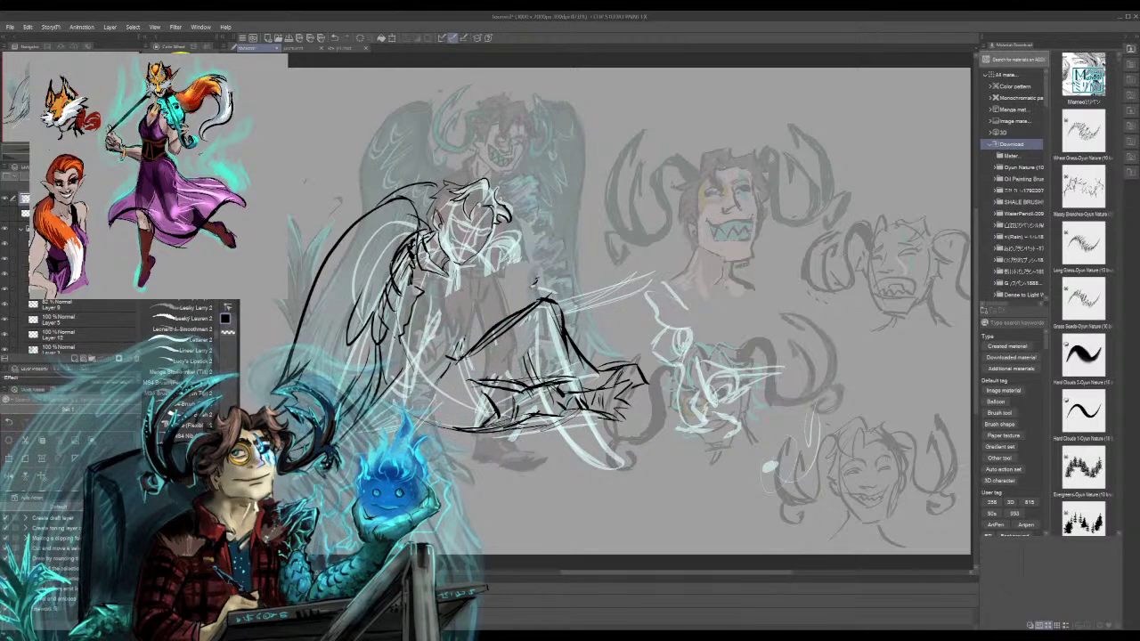
Darken the flat leg's contour and clawed toes, and redraw the inner calf lines of the raised leg
mouse_move(519, 401)
mouse_down()
mouse_move(631, 376)
mouse_move(634, 392)
mouse_move(610, 408)
mouse_move(619, 416)
mouse_up()
drag(622, 418, 638, 408)
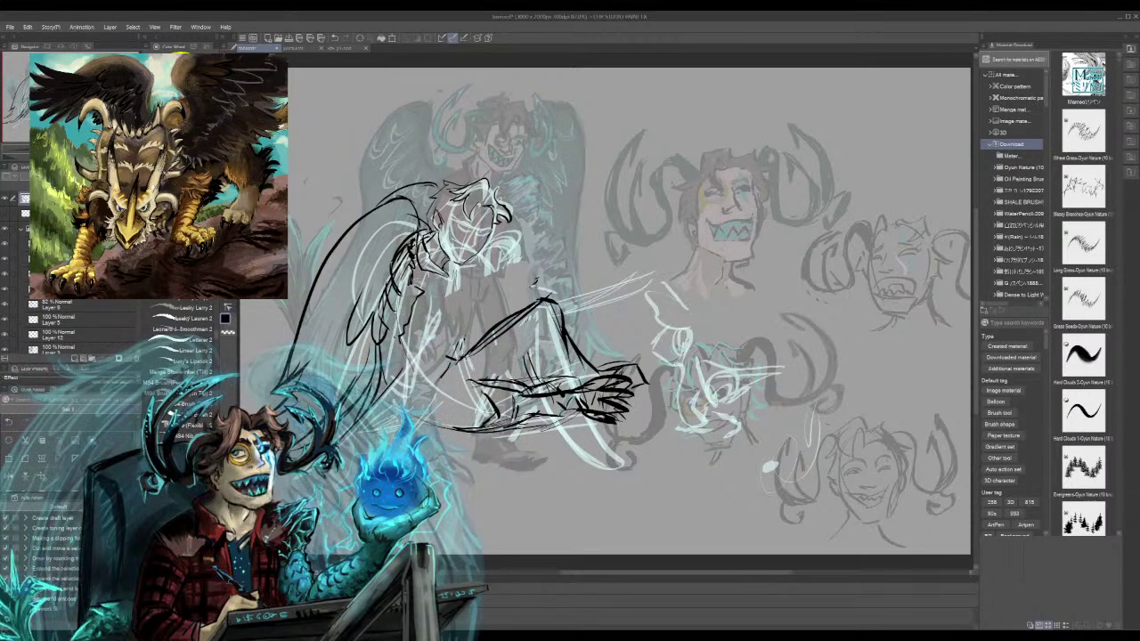
drag(501, 369, 542, 337)
mouse_move(506, 378)
mouse_down()
mouse_move(535, 344)
mouse_move(534, 366)
mouse_up()
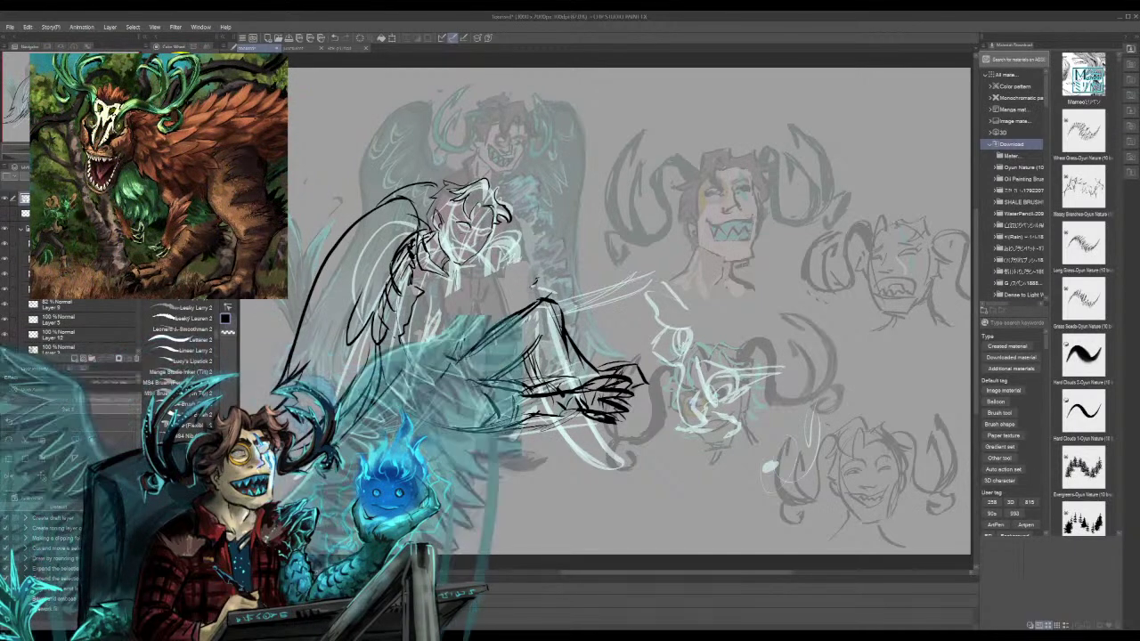
Draw the grinning face's features and the straight supporting arm down to the hand resting on the ground
drag(458, 223, 488, 237)
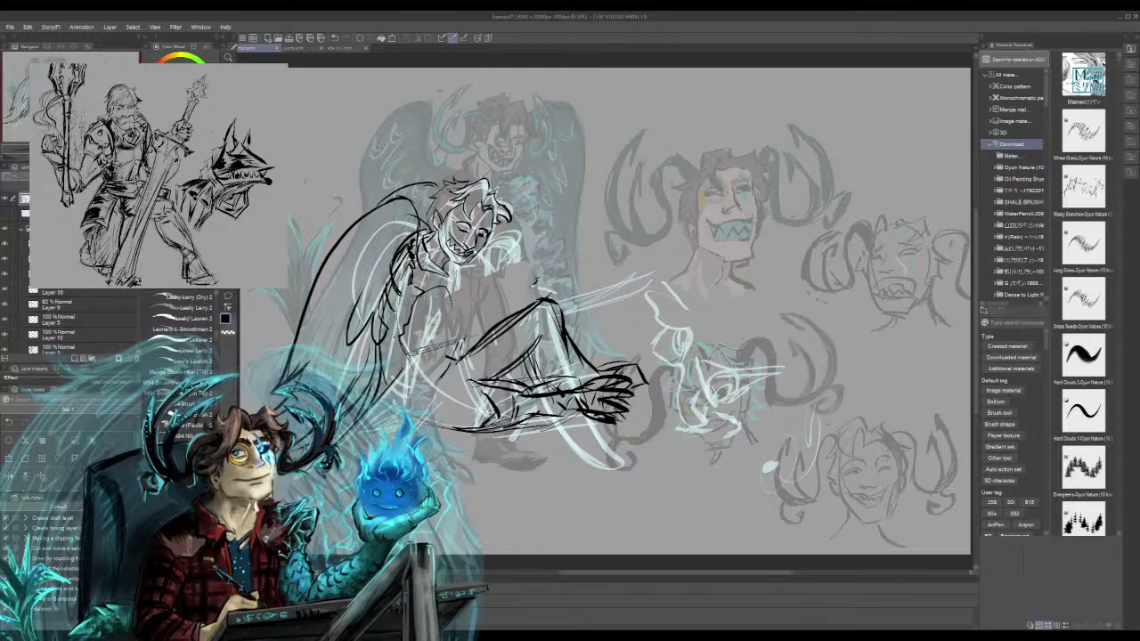
mouse_move(415, 323)
mouse_down()
mouse_move(433, 361)
mouse_move(466, 360)
mouse_up()
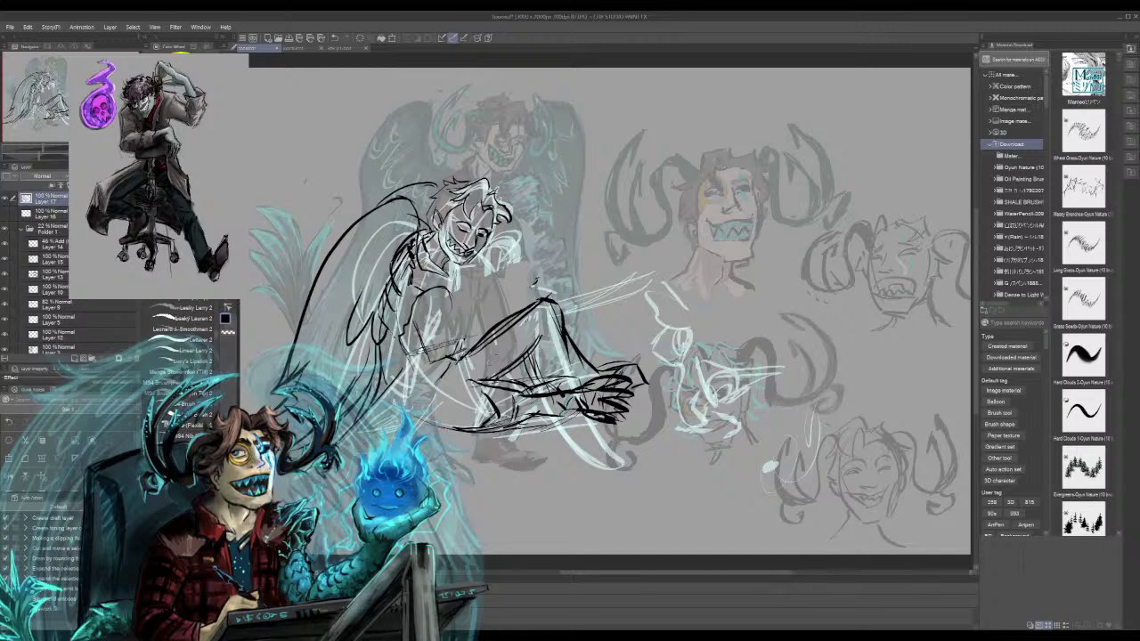
mouse_move(457, 326)
mouse_down()
mouse_move(490, 312)
mouse_move(520, 318)
mouse_move(510, 313)
mouse_up()
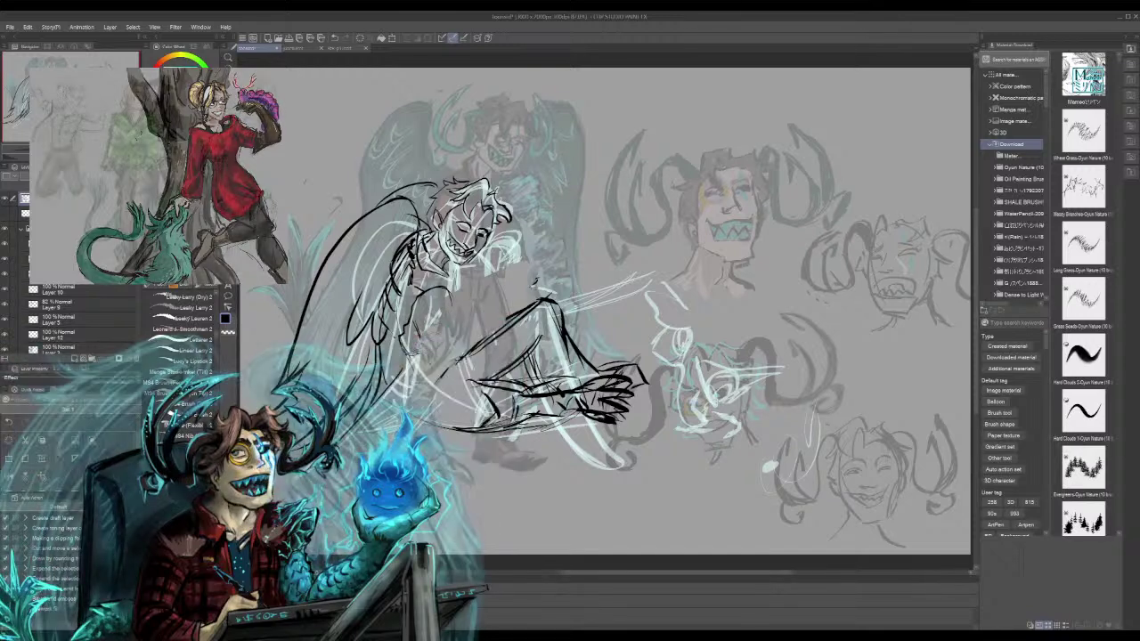
drag(446, 303, 429, 418)
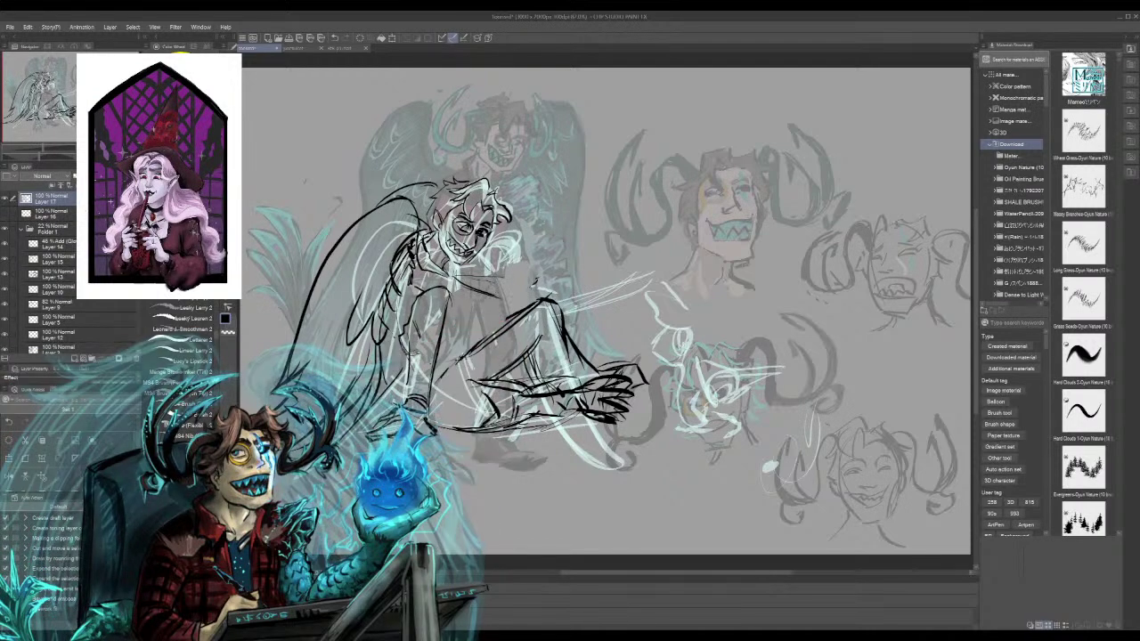
Draw the outstretched arm from the far shoulder over the raised knee, with jagged folds at the end of the forearm
mouse_move(492, 273)
mouse_down()
mouse_move(535, 286)
mouse_move(595, 272)
mouse_up()
drag(483, 337, 496, 328)
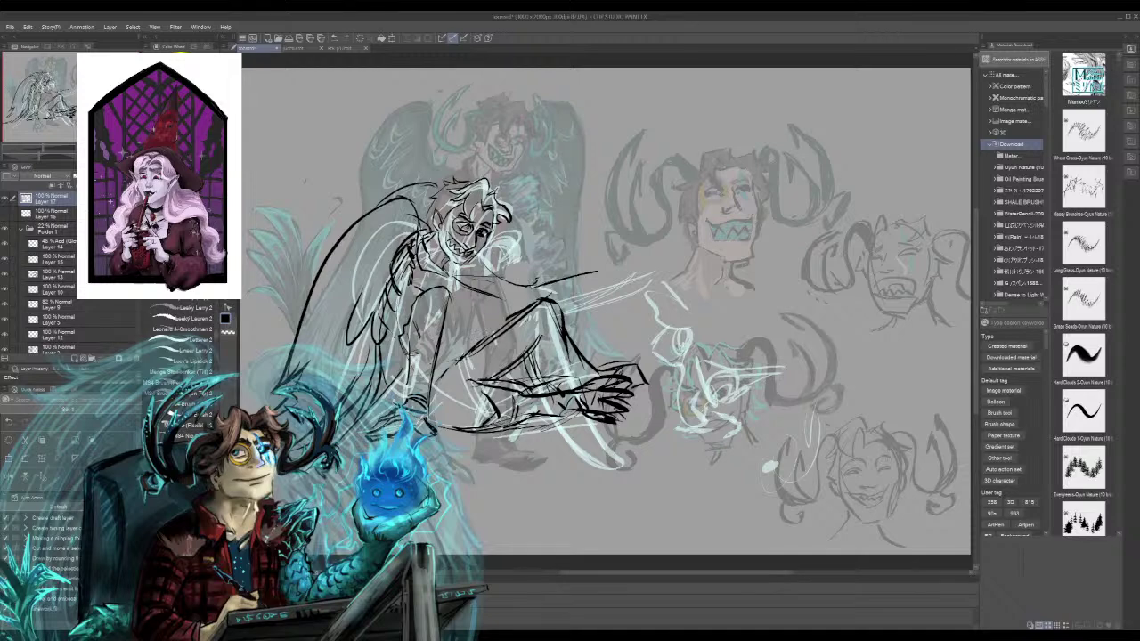
drag(529, 289, 592, 280)
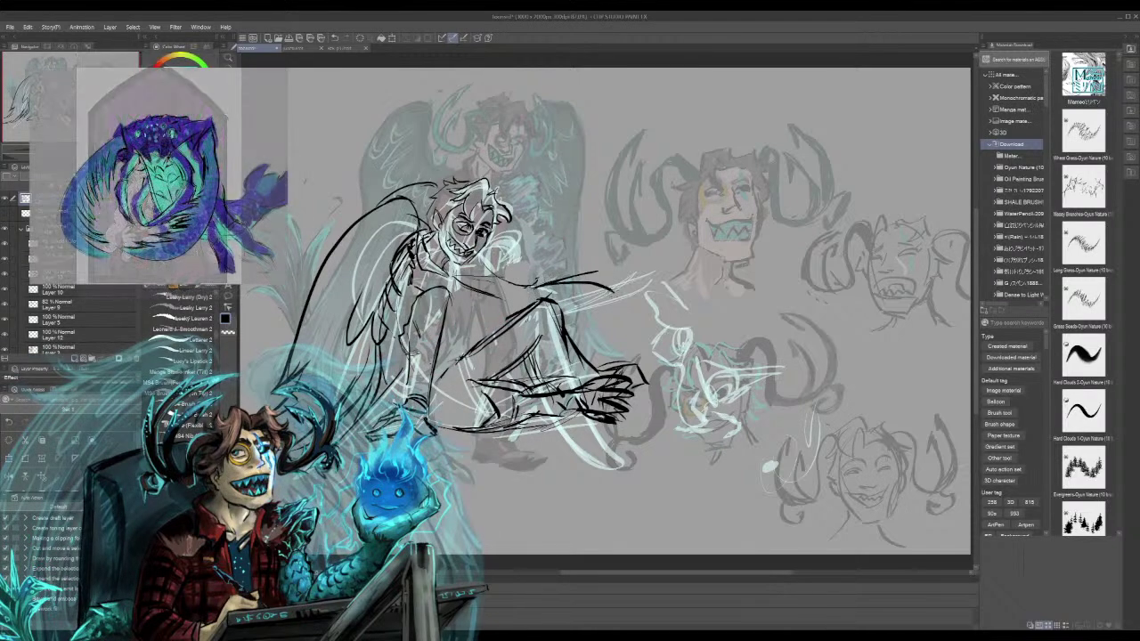
mouse_move(618, 294)
mouse_down()
mouse_move(660, 317)
mouse_move(632, 328)
mouse_move(659, 330)
mouse_move(656, 351)
mouse_up()
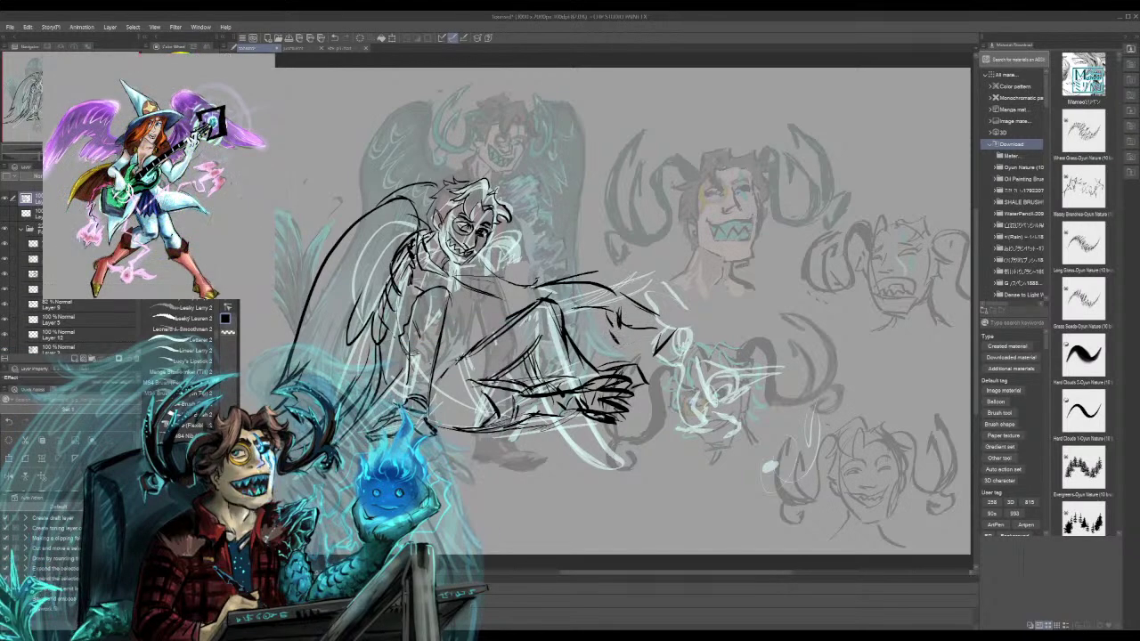
drag(611, 334, 654, 359)
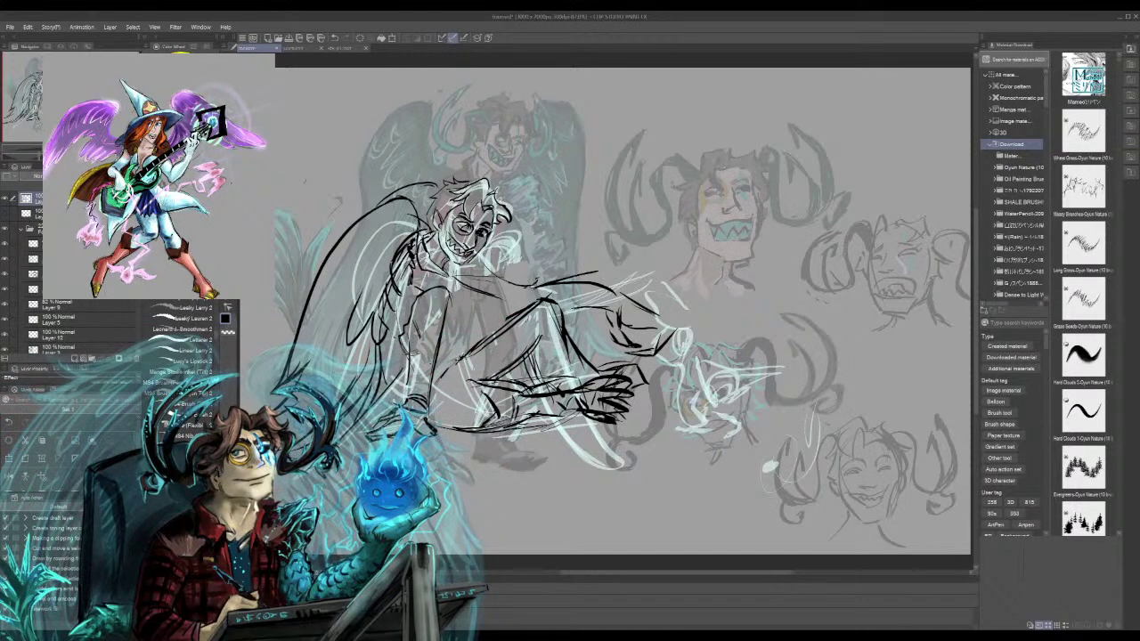
Draw the drooping hand at the end of the outstretched arm, outlining the wrist, knuckles and bent, clawed fingers
mouse_move(674, 345)
mouse_down()
mouse_move(704, 362)
mouse_move(716, 342)
mouse_move(720, 357)
mouse_up()
mouse_move(711, 339)
mouse_down()
mouse_move(718, 356)
mouse_move(695, 355)
mouse_move(700, 383)
mouse_move(725, 411)
mouse_up()
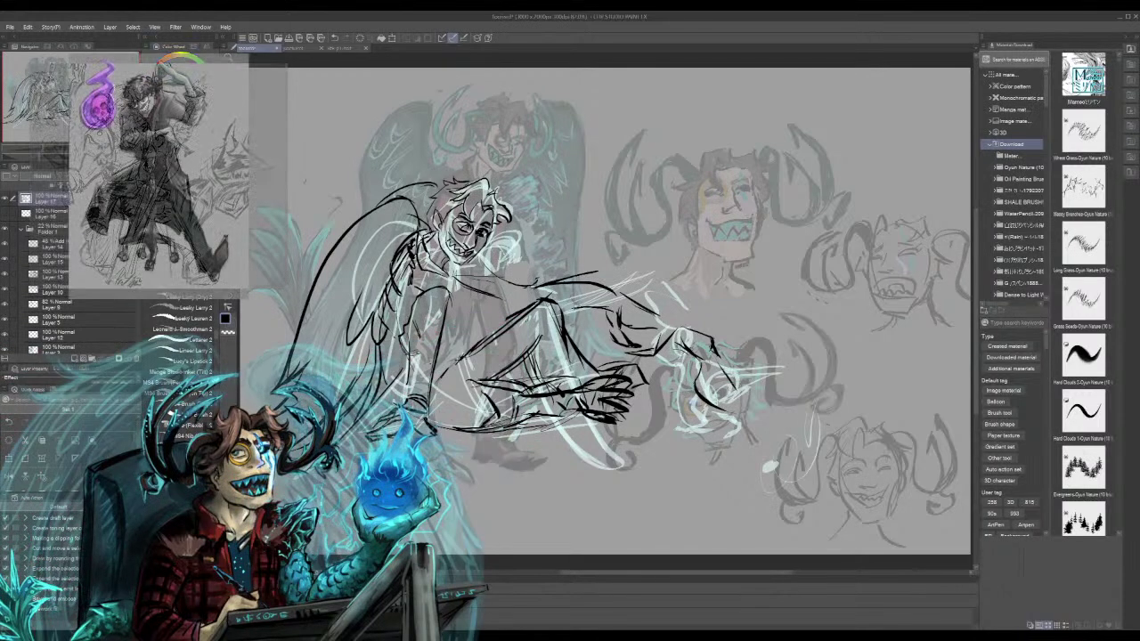
drag(724, 365, 748, 401)
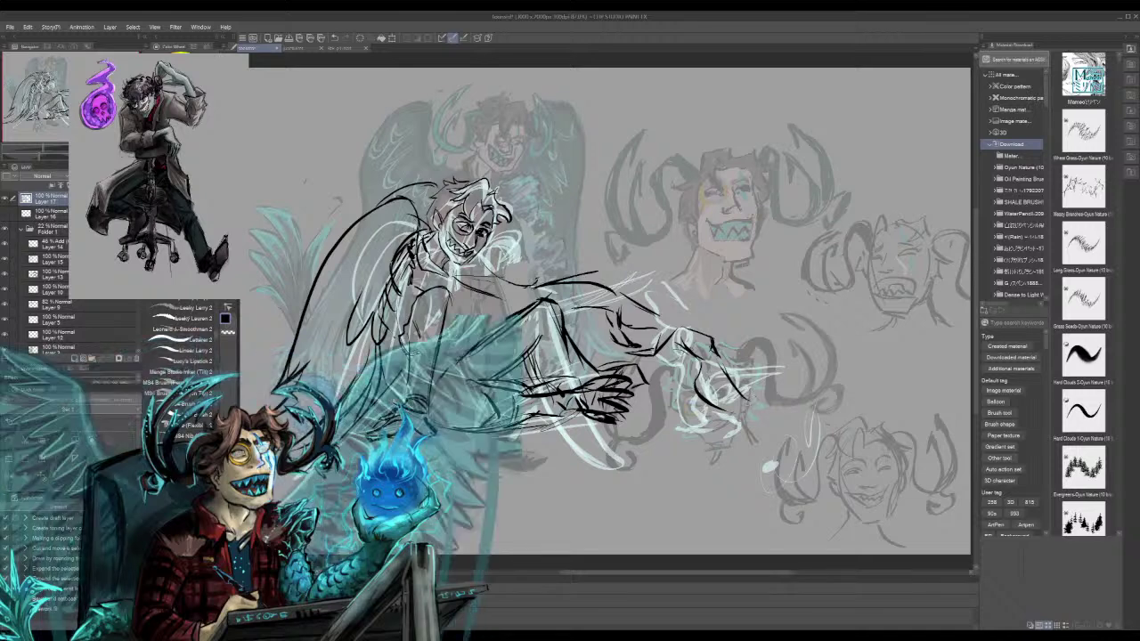
drag(706, 372, 677, 388)
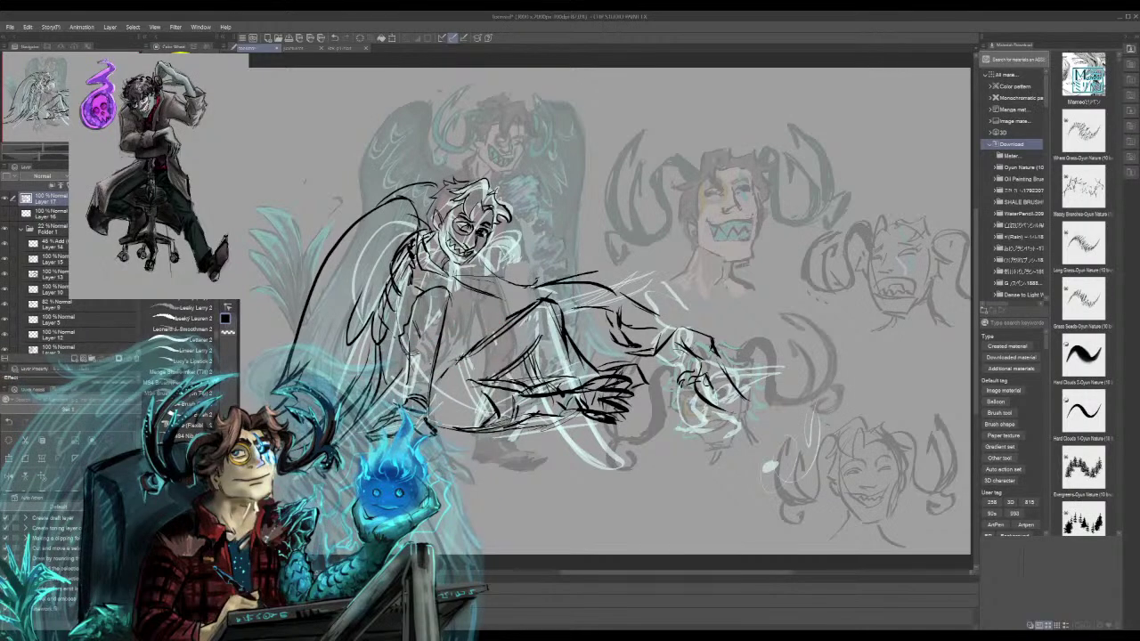
mouse_move(709, 401)
mouse_down()
mouse_move(686, 438)
mouse_move(705, 439)
mouse_up()
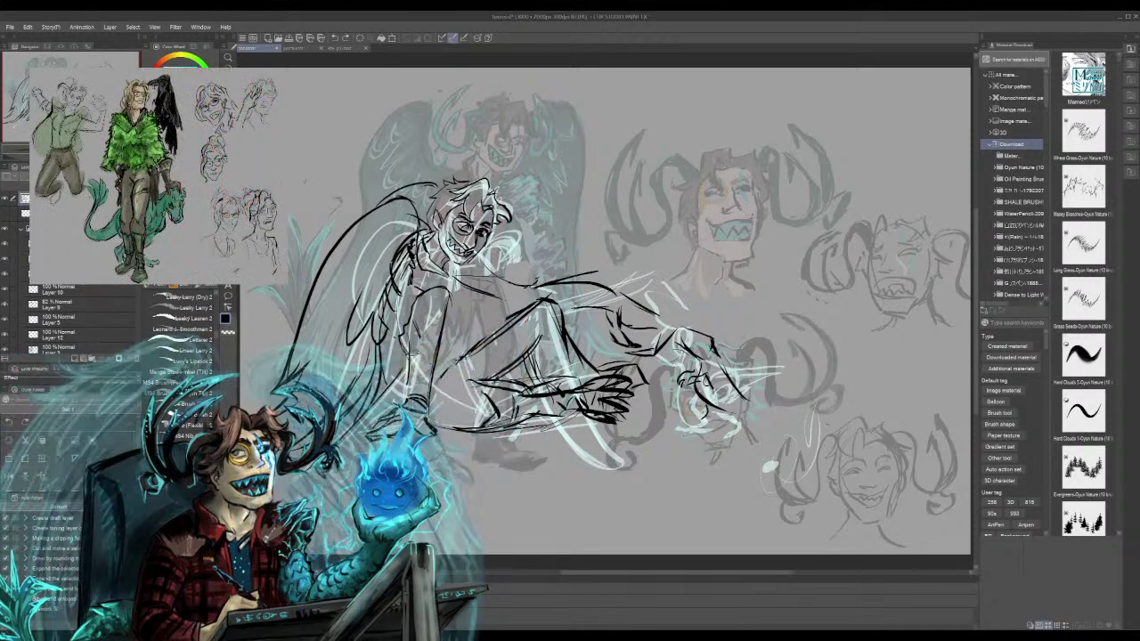
mouse_move(718, 405)
mouse_down()
mouse_move(689, 420)
mouse_move(691, 439)
mouse_move(704, 436)
mouse_up()
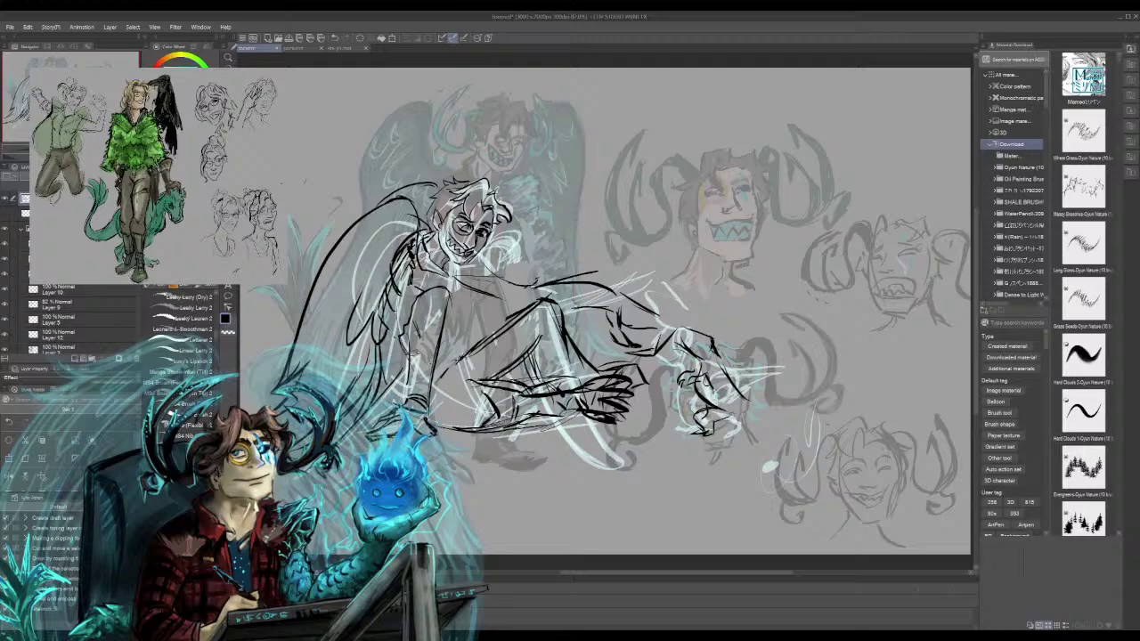
Draw two long, curved, pointed shapes extending outward from the outstretched hand
mouse_move(729, 418)
mouse_down()
mouse_move(719, 421)
mouse_move(731, 441)
mouse_move(761, 417)
mouse_move(866, 390)
mouse_up()
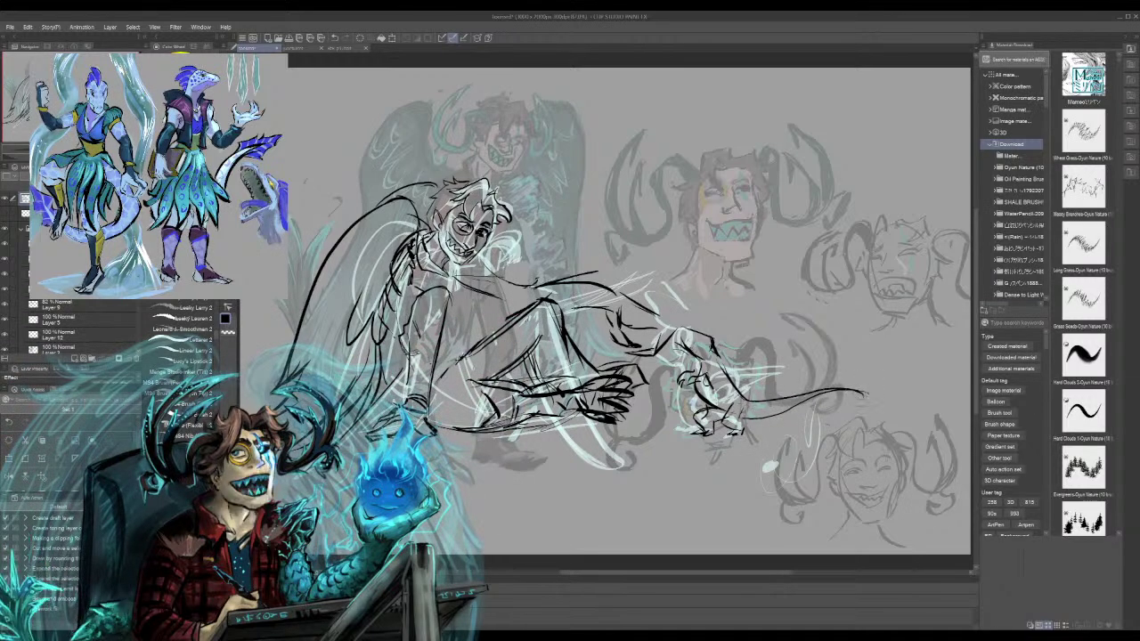
mouse_move(736, 348)
mouse_down()
mouse_move(723, 368)
mouse_move(847, 360)
mouse_move(731, 387)
mouse_up()
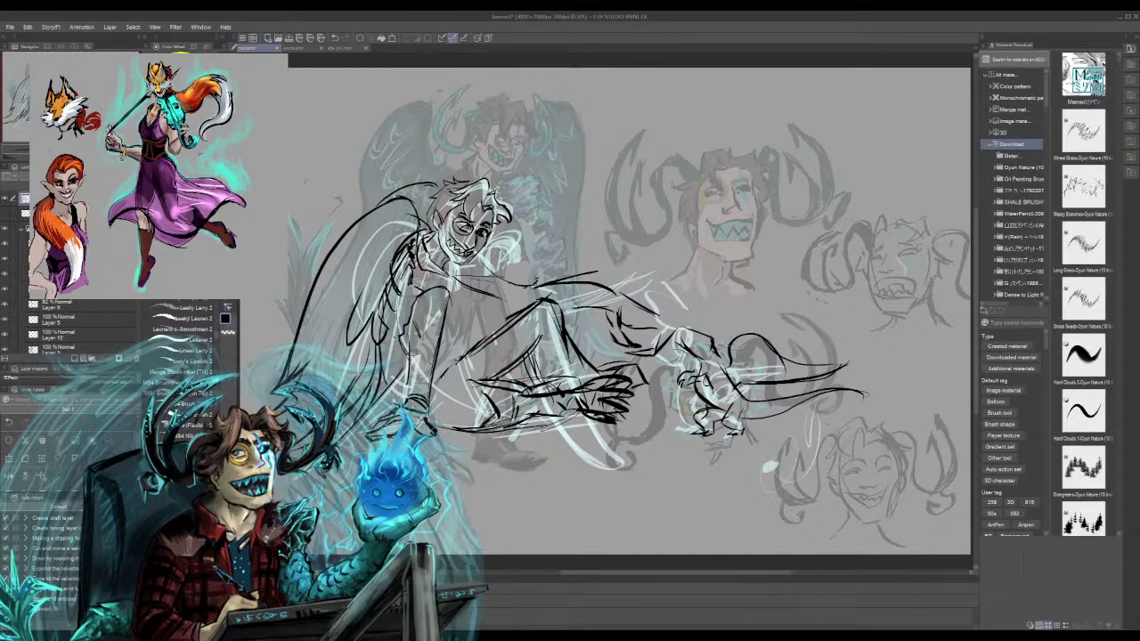
drag(728, 348, 739, 335)
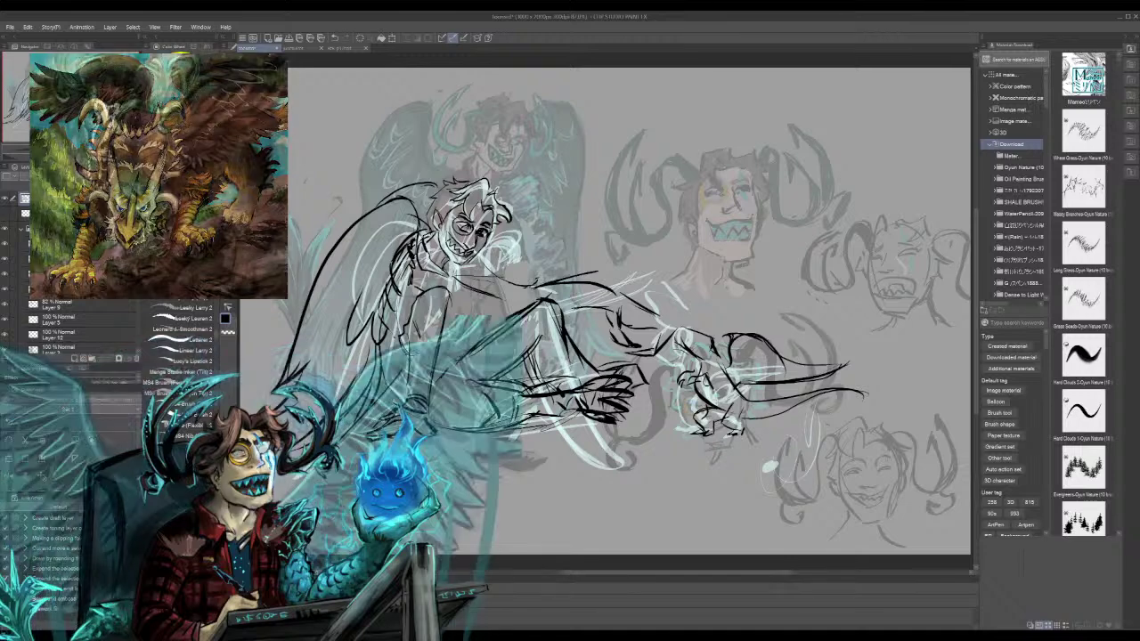
Draw the collar detail below the chin and add short contour lines at the waist behind the raised leg
drag(472, 272, 506, 256)
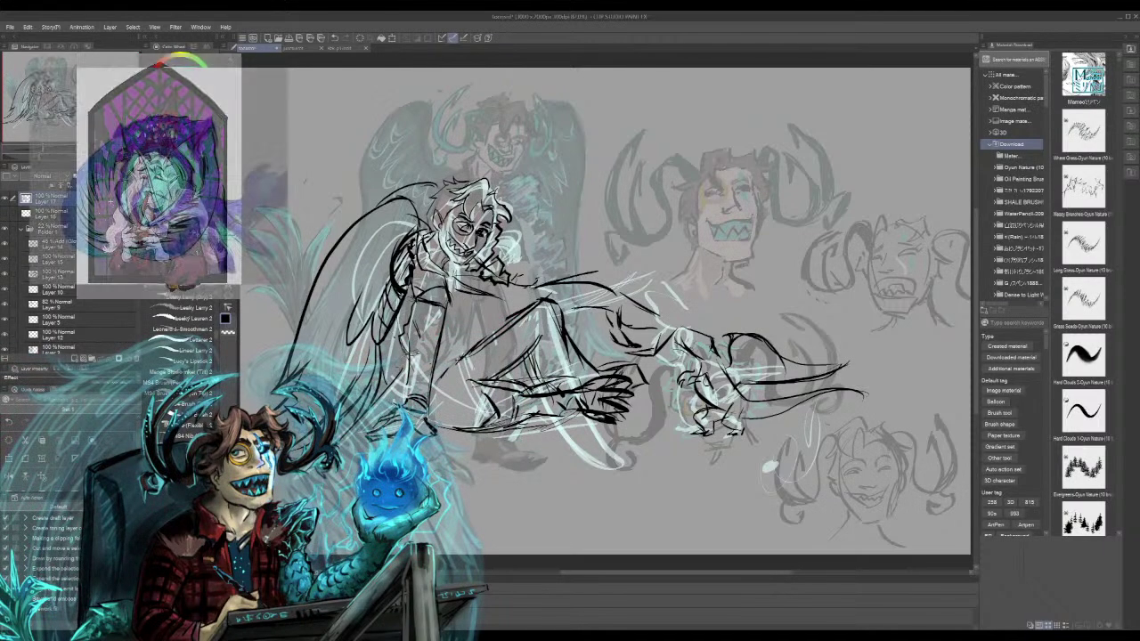
drag(444, 336, 460, 366)
mouse_move(439, 335)
mouse_down()
mouse_move(458, 361)
mouse_move(449, 405)
mouse_move(464, 335)
mouse_up()
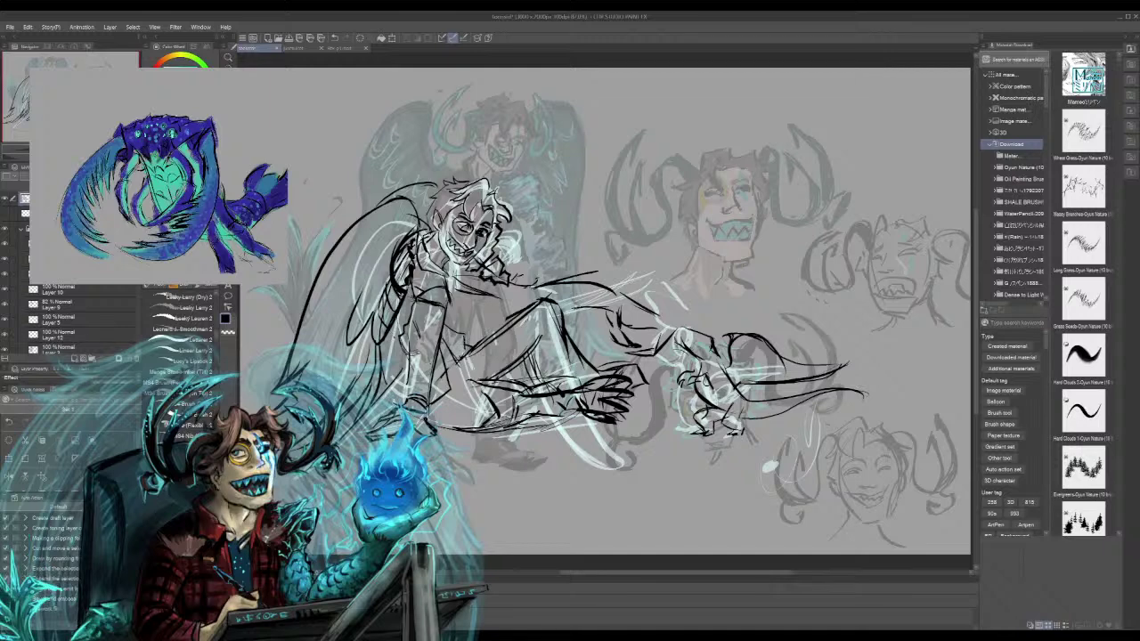
Add short detail strokes at the supporting hand, the outstretched wrist and the upper forearm of the seated figure
drag(438, 400, 447, 416)
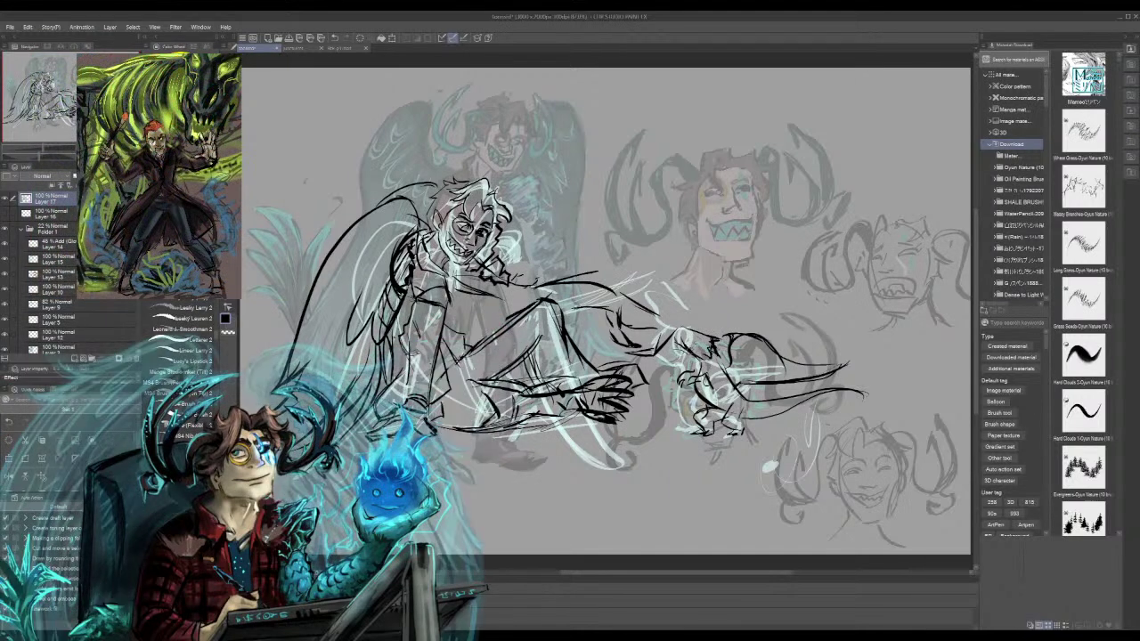
mouse_move(671, 330)
mouse_down()
mouse_move(694, 349)
mouse_move(686, 336)
mouse_up()
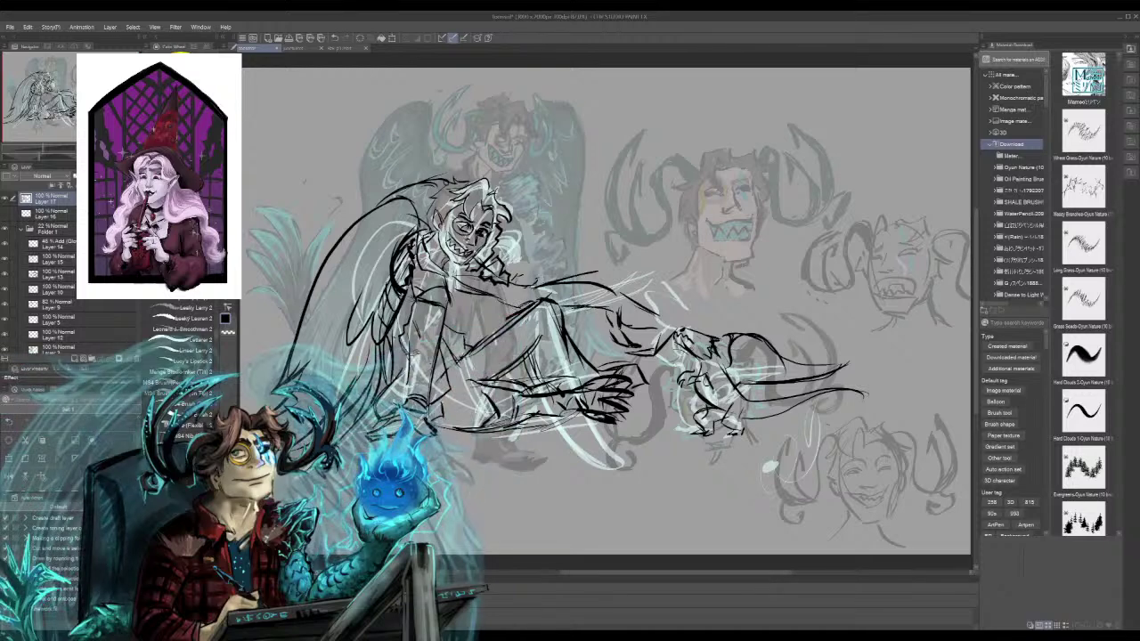
mouse_move(584, 310)
mouse_down()
mouse_move(609, 305)
mouse_move(626, 281)
mouse_up()
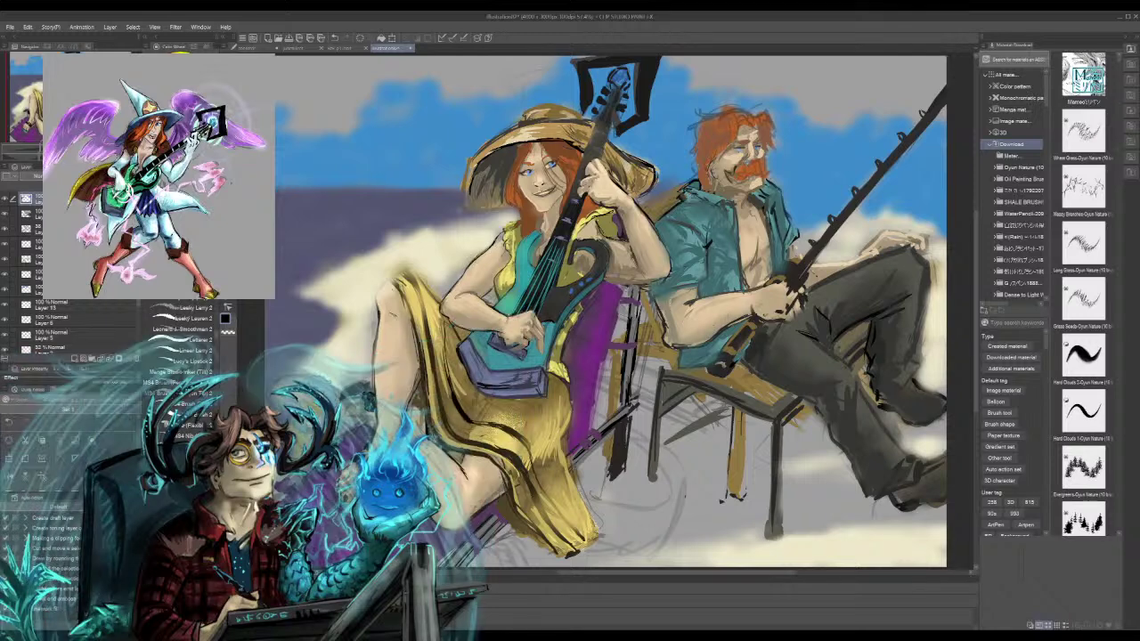
Switch to the beach illustration and touch up the guitar-playing woman's upper arm and bodice with short strokes
drag(462, 280, 446, 297)
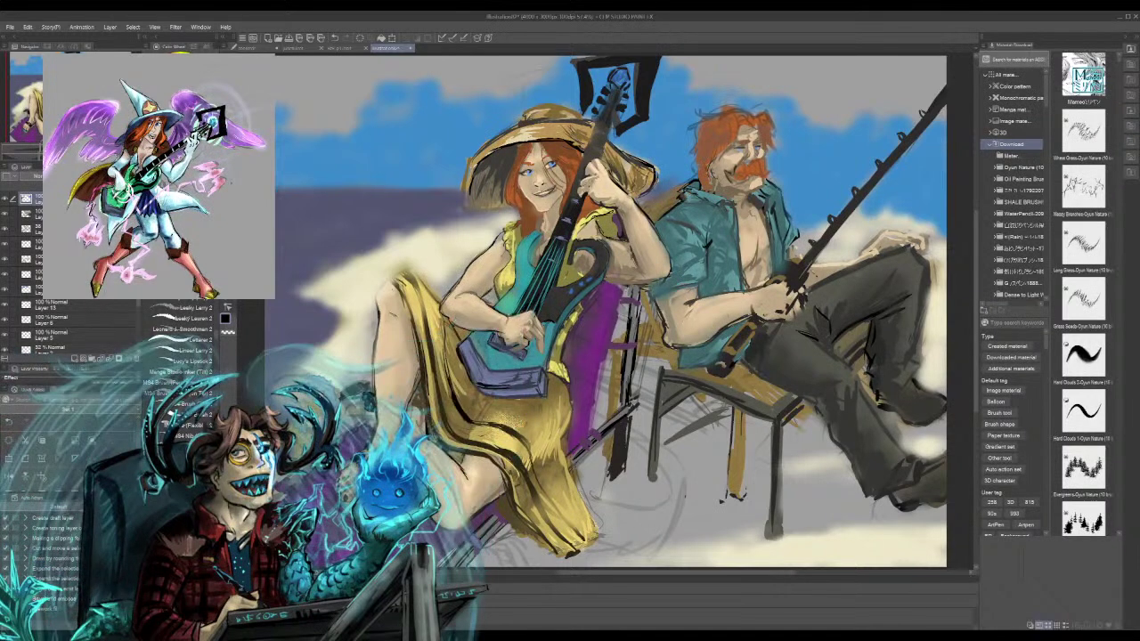
drag(512, 261, 496, 284)
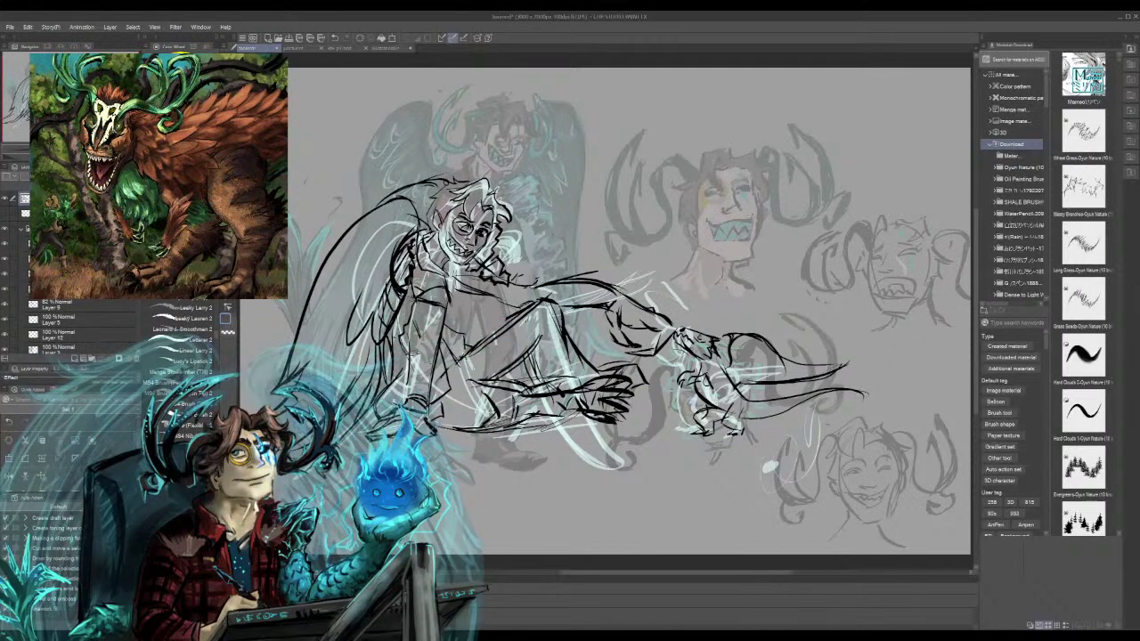
Back on the character sheet, hide Folder 1 and rough in a long sweeping curve, a horizontal line and arched shapes in the background
click(4, 229)
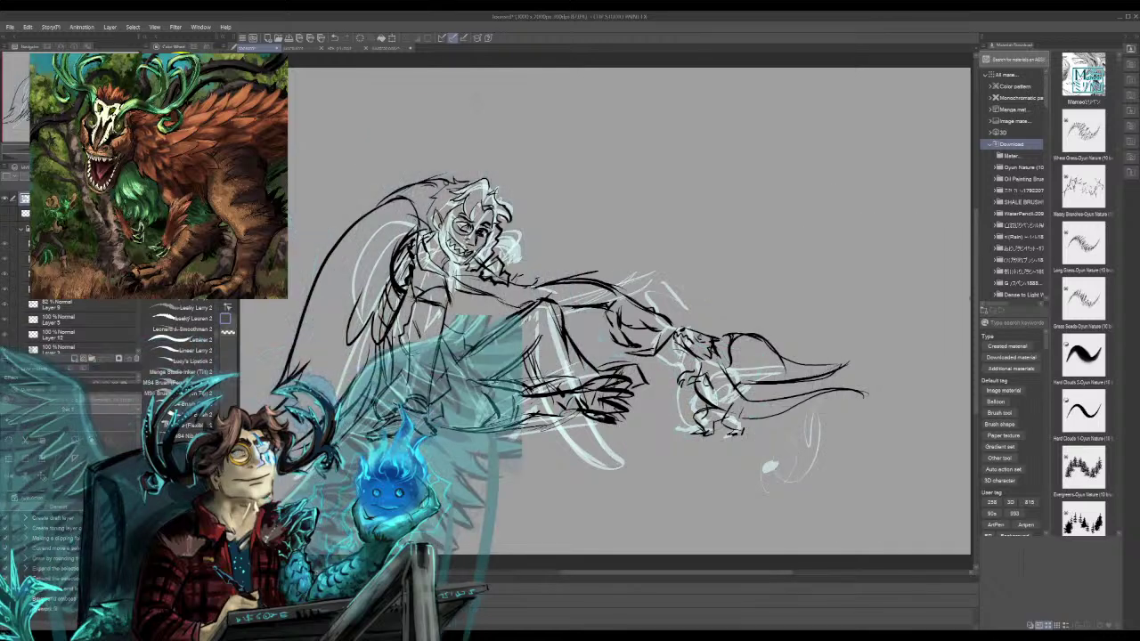
mouse_move(495, 94)
mouse_down()
mouse_move(766, 158)
mouse_move(821, 201)
mouse_up()
mouse_move(706, 118)
mouse_down()
mouse_move(837, 208)
mouse_move(937, 224)
mouse_up()
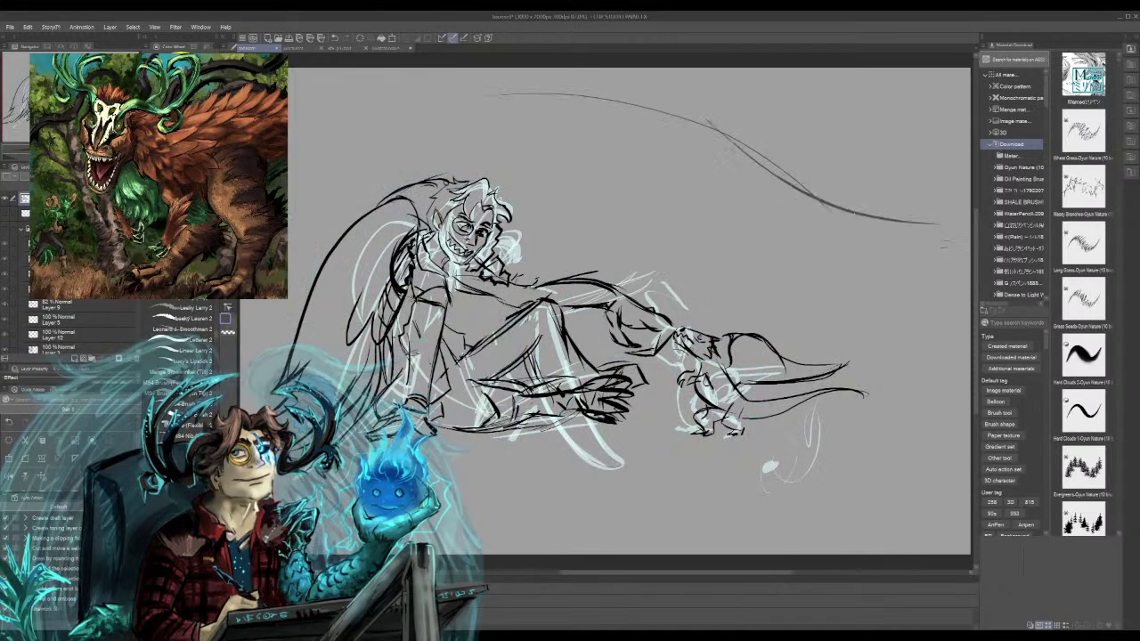
mouse_move(855, 275)
mouse_down()
mouse_move(950, 272)
mouse_move(918, 273)
mouse_up()
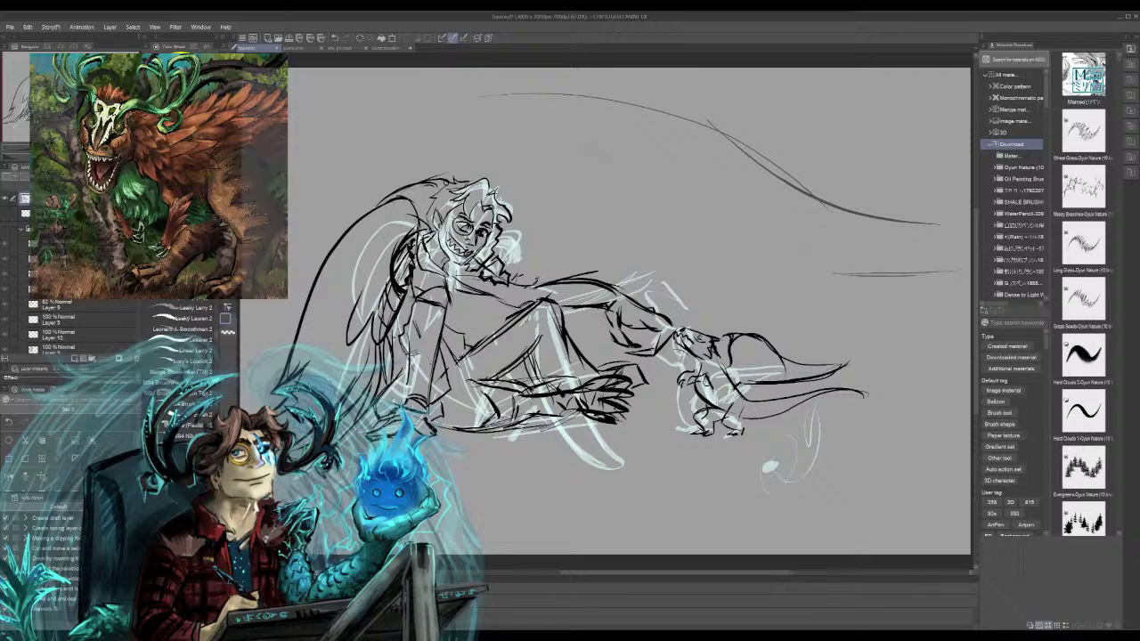
mouse_move(595, 149)
mouse_down()
mouse_move(716, 126)
mouse_move(724, 111)
mouse_up()
mouse_move(626, 107)
mouse_down()
mouse_move(641, 99)
mouse_move(723, 125)
mouse_move(729, 180)
mouse_move(705, 194)
mouse_up()
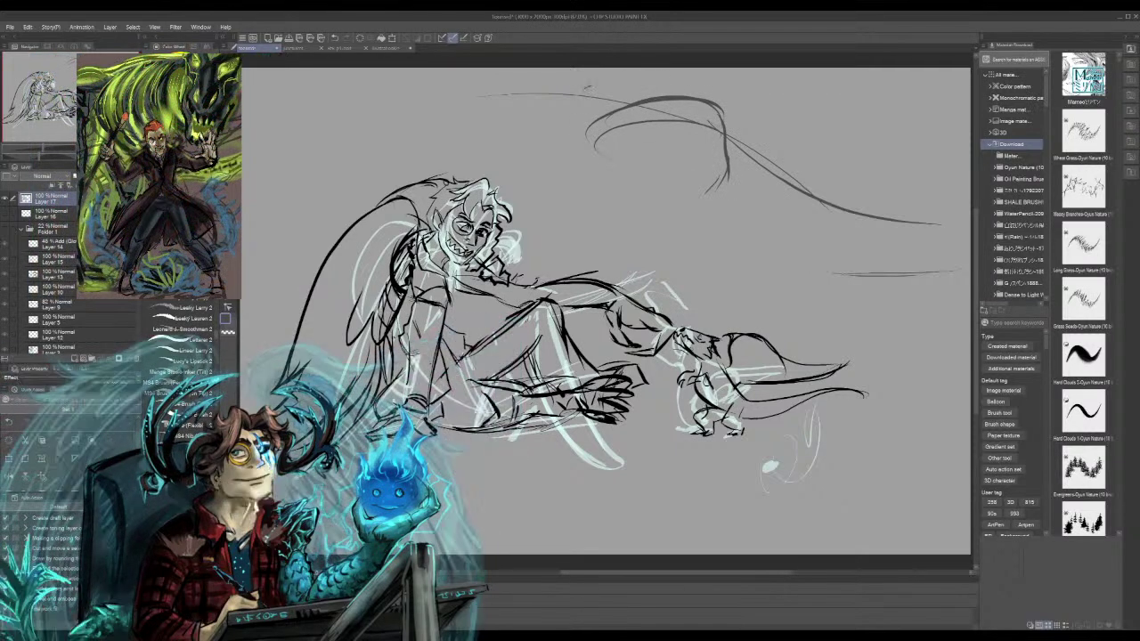
mouse_move(599, 85)
mouse_down()
mouse_move(636, 77)
mouse_move(673, 94)
mouse_up()
drag(562, 101, 361, 91)
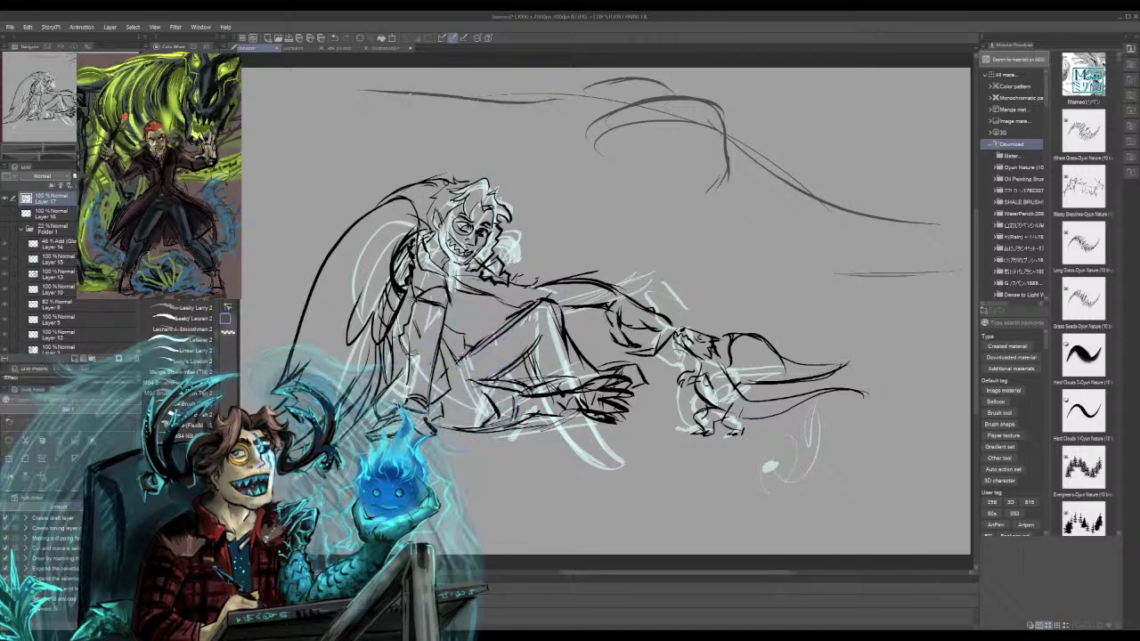
drag(579, 100, 438, 95)
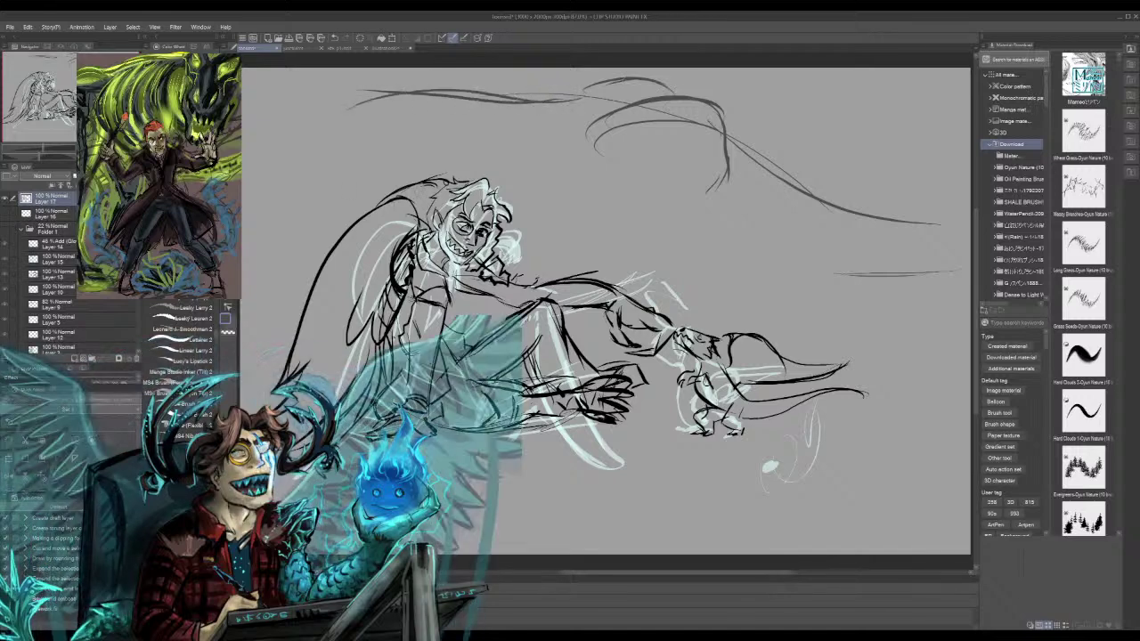
key(ctrl+z)
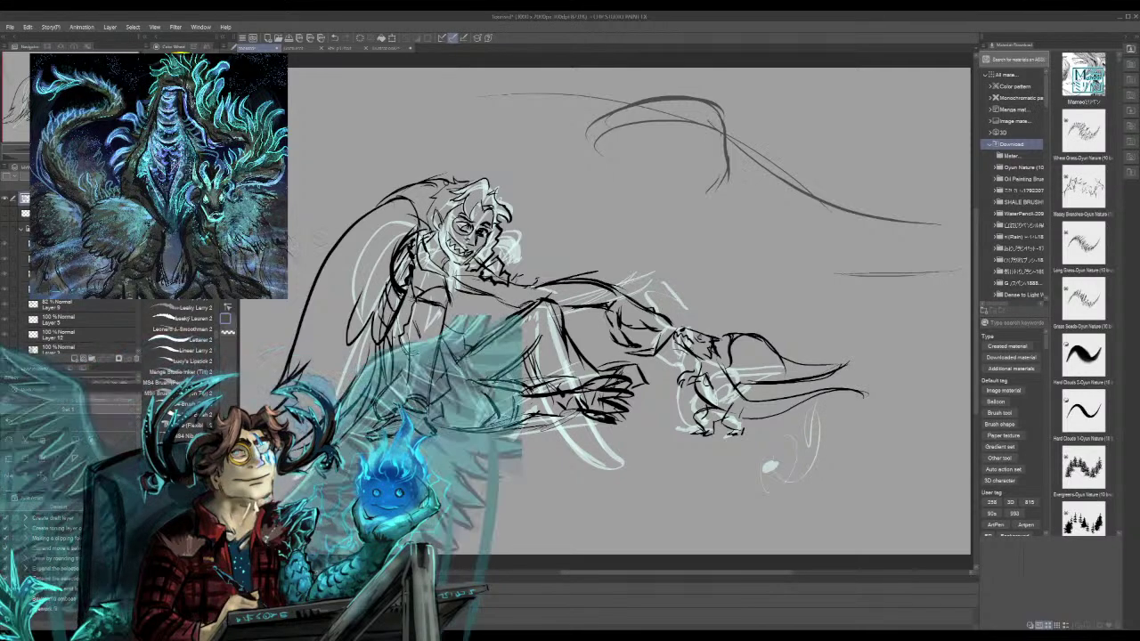
Sketch the slanted sides and lower jaw of a large creature's head behind the wing, plus a high arc across the background
drag(355, 153, 331, 229)
drag(380, 87, 347, 183)
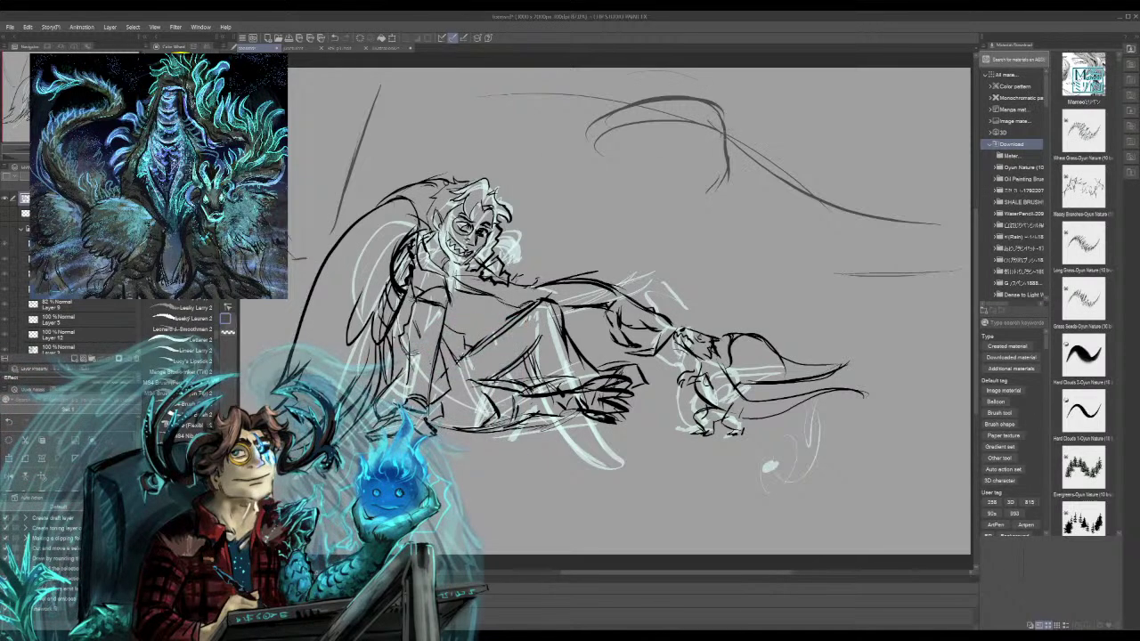
mouse_move(459, 140)
mouse_down()
mouse_move(614, 70)
mouse_move(659, 130)
mouse_move(622, 152)
mouse_up()
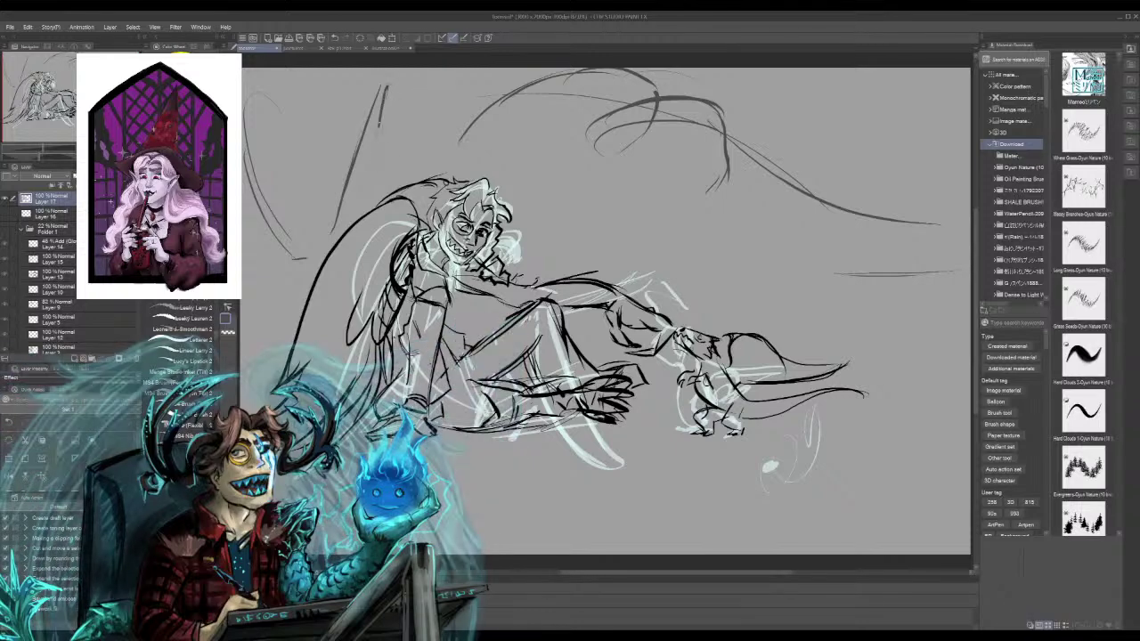
drag(381, 127, 351, 220)
drag(262, 237, 270, 316)
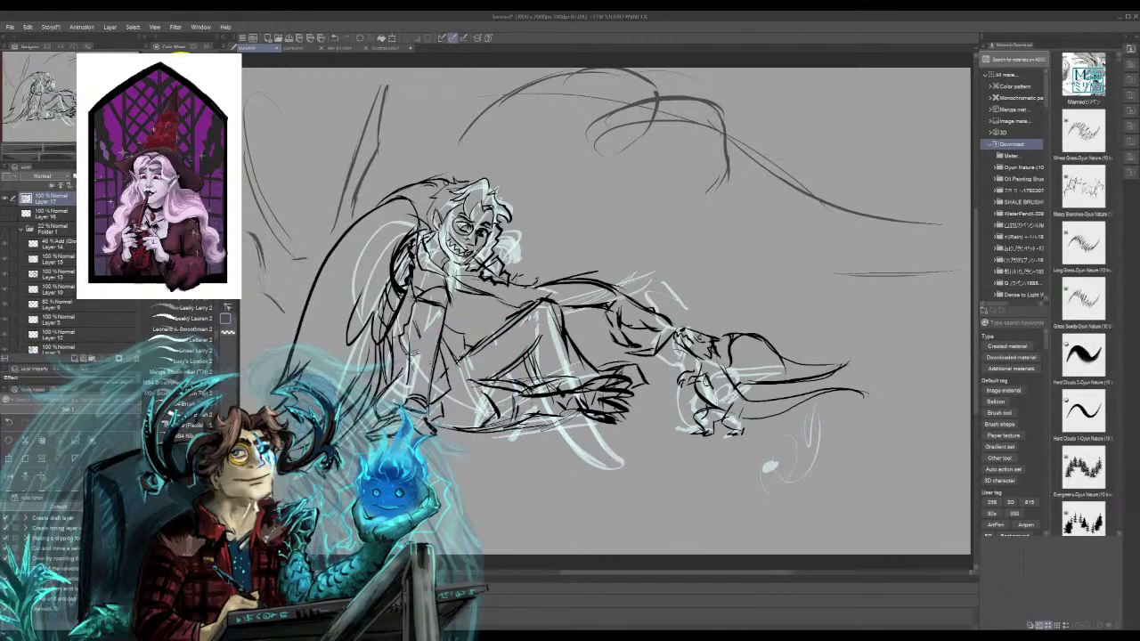
drag(262, 269, 272, 306)
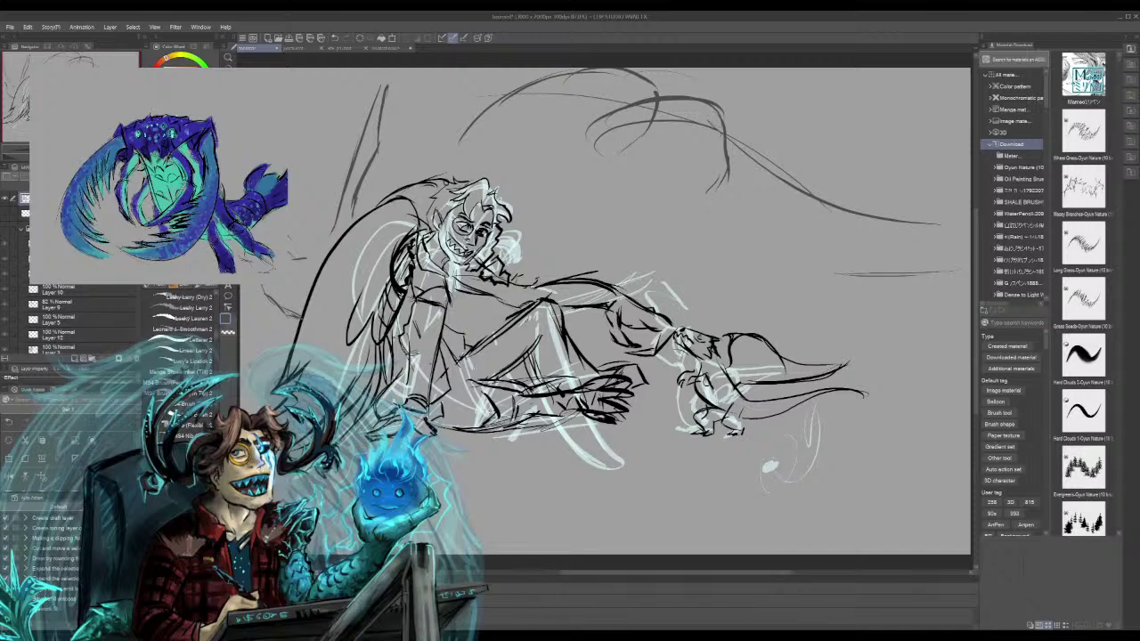
Draw the creature's eye, the jagged contours around its face and zigzag teeth along the jaw
mouse_move(354, 162)
mouse_down()
mouse_move(344, 194)
mouse_move(332, 196)
mouse_move(346, 137)
mouse_up()
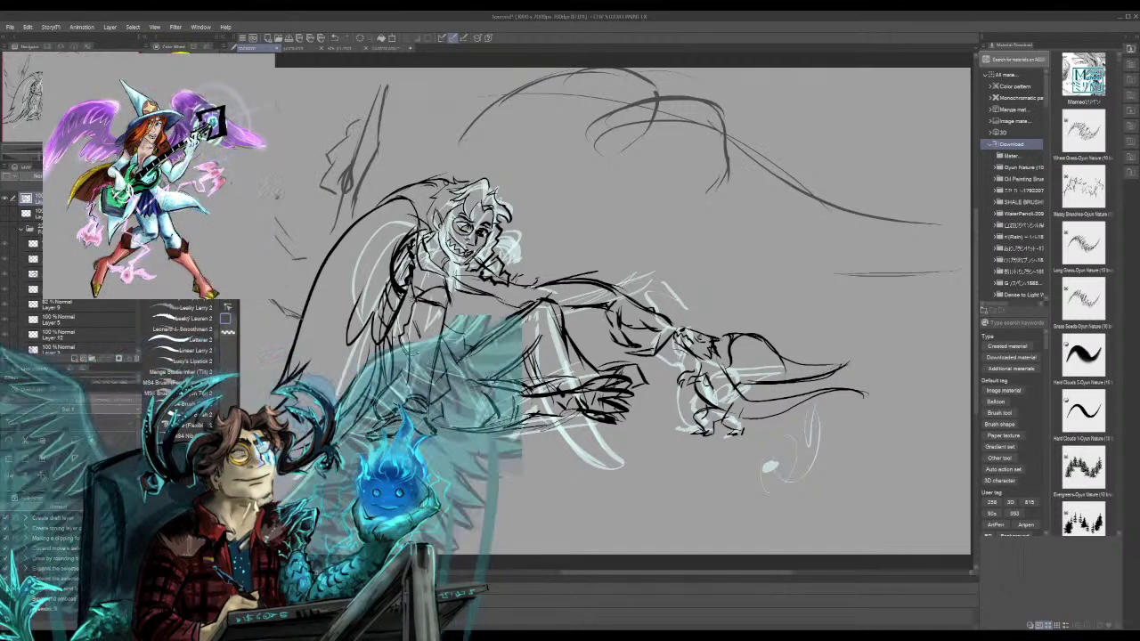
drag(293, 172, 281, 176)
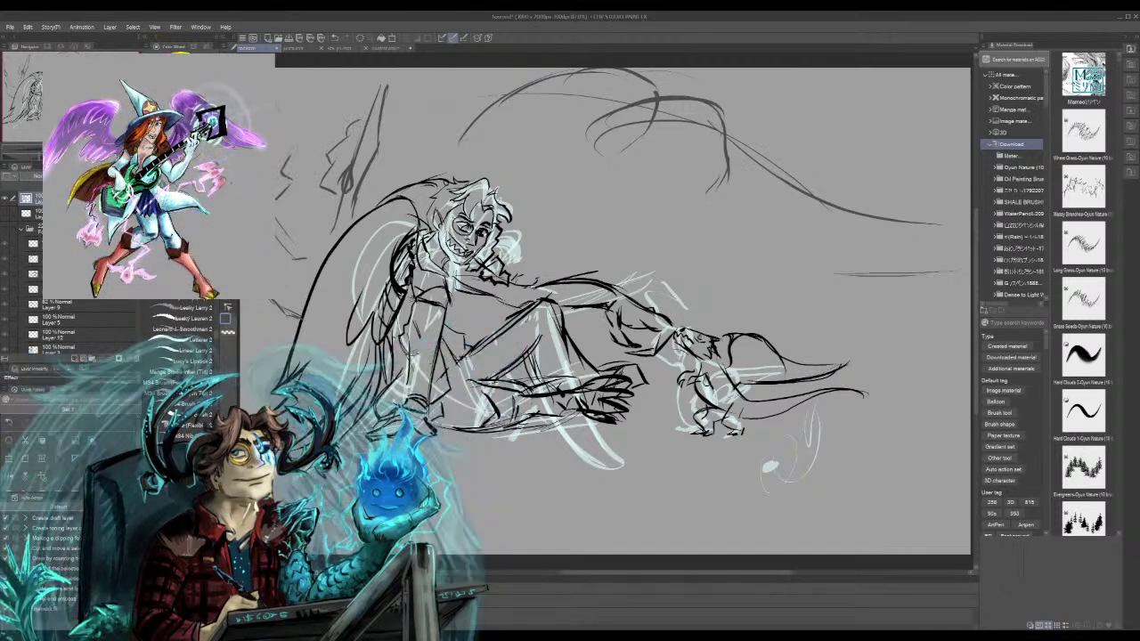
mouse_move(292, 132)
mouse_down()
mouse_move(278, 157)
mouse_move(276, 141)
mouse_up()
drag(277, 275, 302, 304)
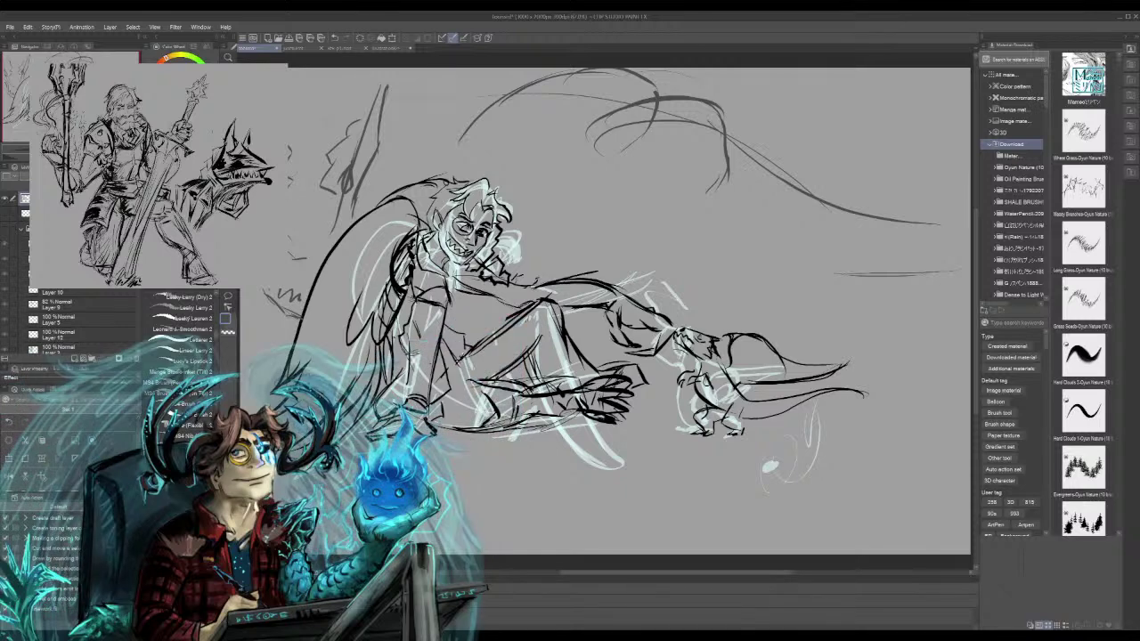
Add spiky crest strokes above the creature's eye and short jagged lines along the back edge of its head
mouse_move(331, 127)
mouse_down()
mouse_move(345, 88)
mouse_move(380, 75)
mouse_up()
key(ctrl+z)
mouse_move(349, 111)
mouse_down()
mouse_move(360, 80)
mouse_move(379, 107)
mouse_up()
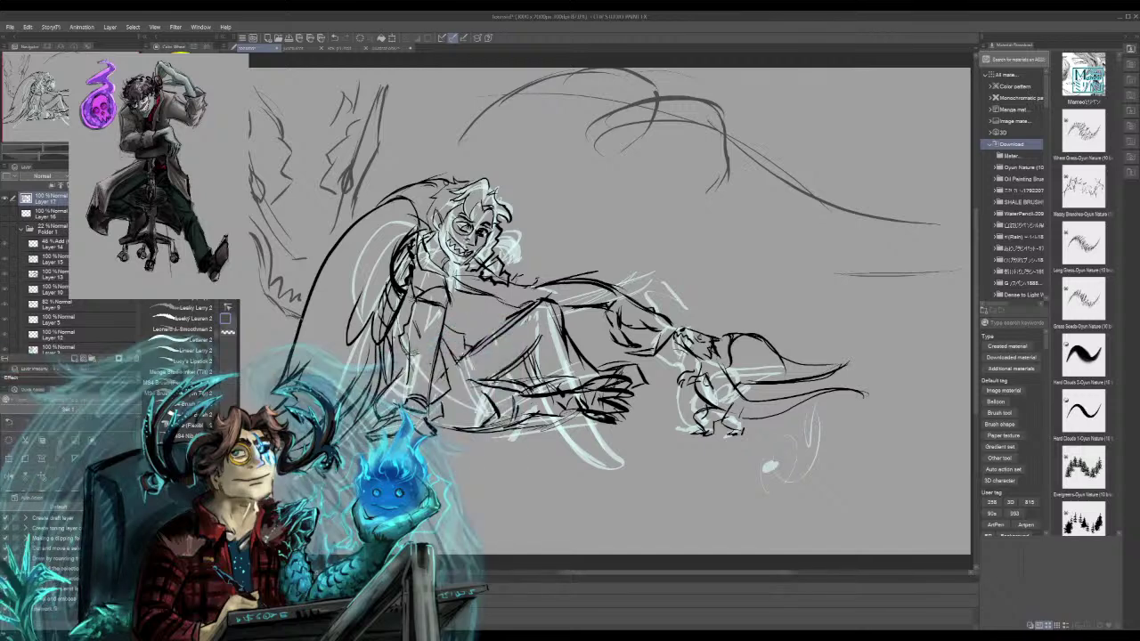
drag(379, 125, 364, 156)
drag(378, 95, 364, 129)
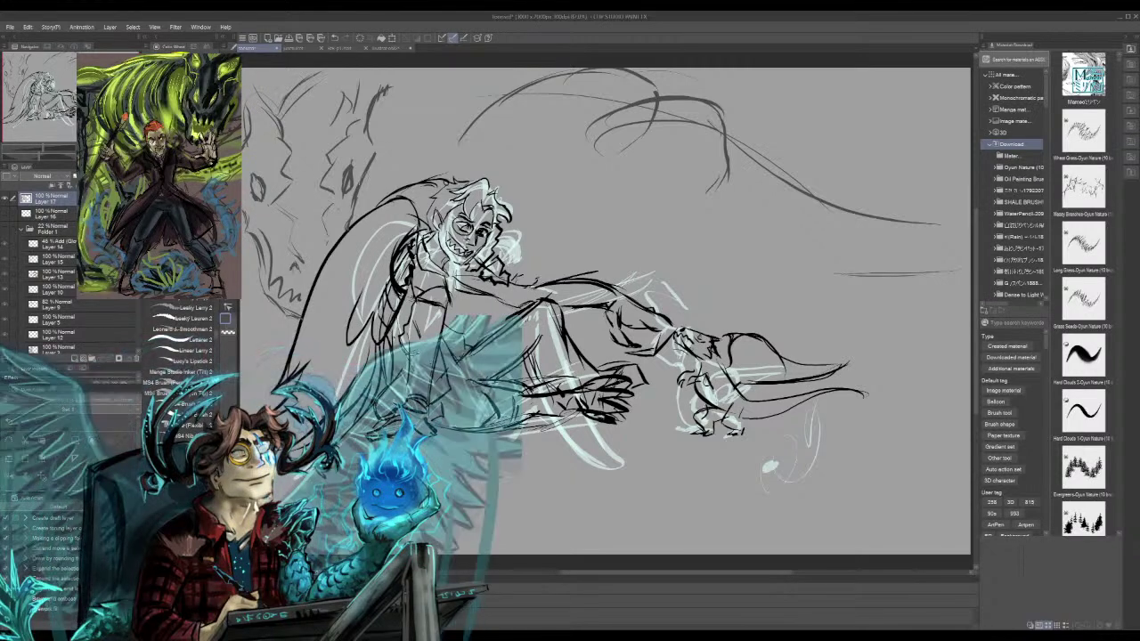
Draw the curved form from the creature's head down behind the seated figure's hair, and erase the arc crossing it
mouse_move(386, 135)
mouse_down()
mouse_move(478, 133)
mouse_move(539, 184)
mouse_up()
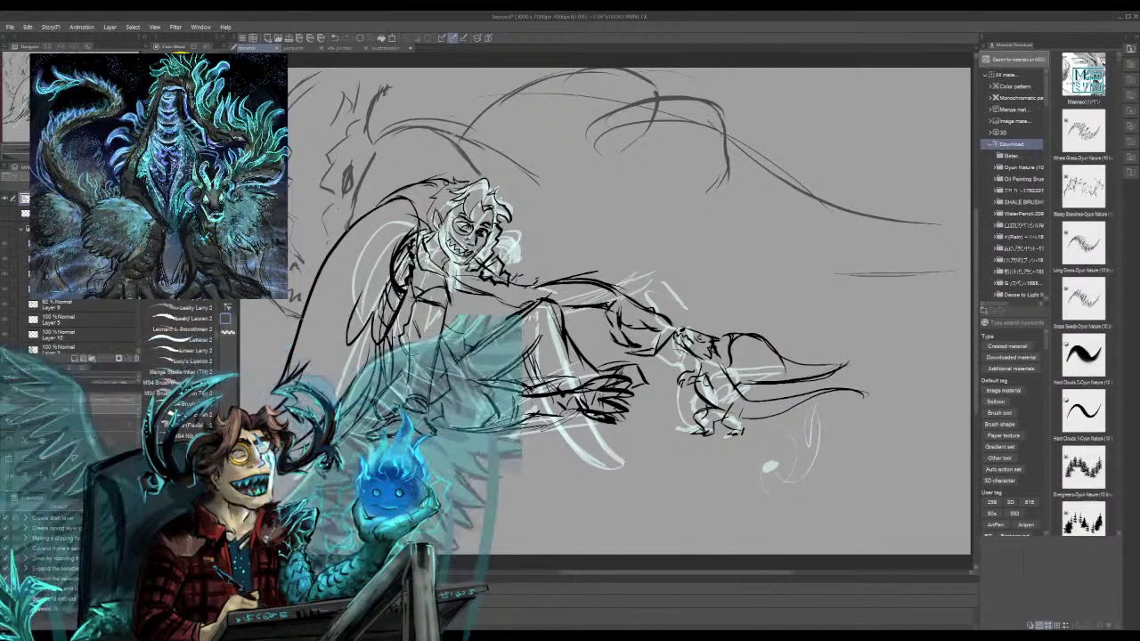
mouse_move(458, 136)
mouse_down()
mouse_move(482, 149)
mouse_move(427, 118)
mouse_up()
drag(481, 145, 511, 161)
drag(463, 127, 568, 71)
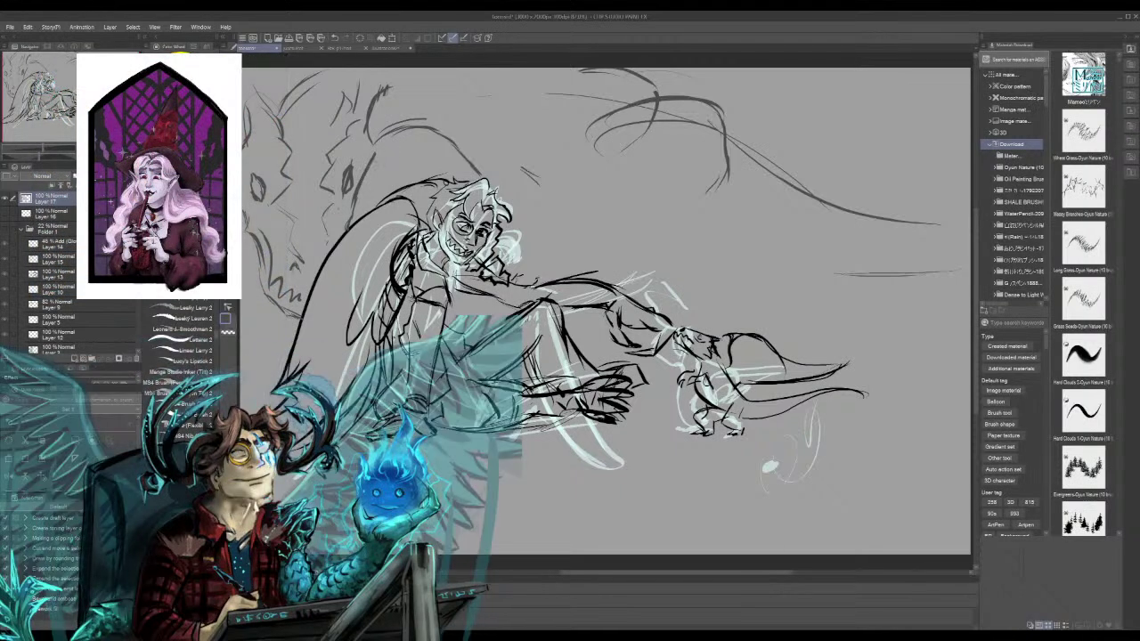
mouse_move(369, 165)
mouse_down()
mouse_move(398, 135)
mouse_move(443, 128)
mouse_up()
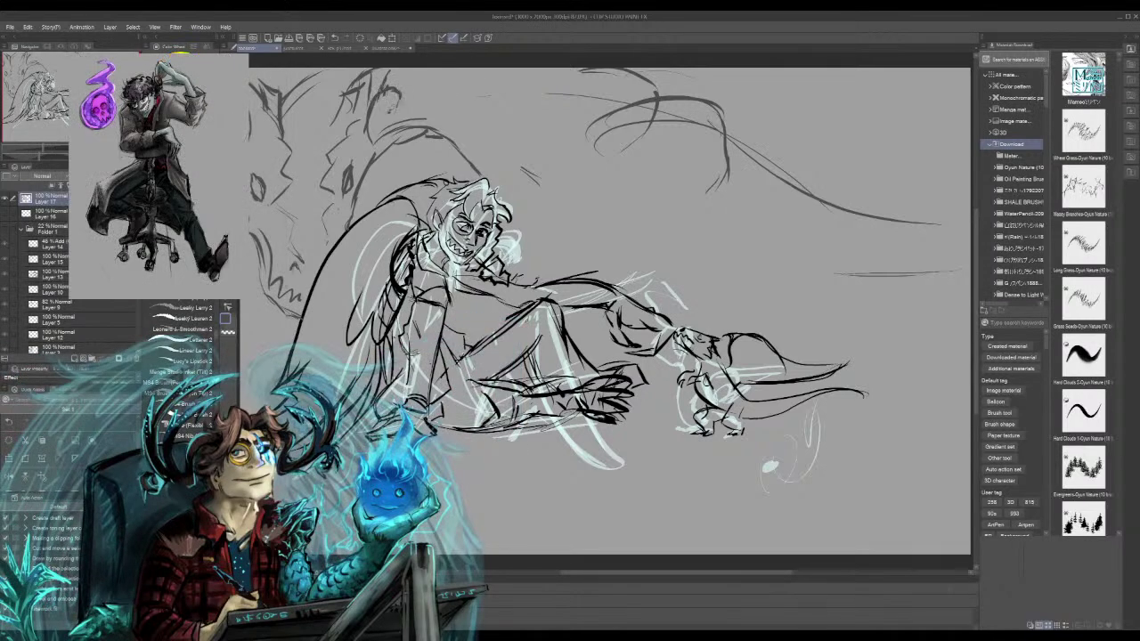
Add a curled line beside the creature's crest and shade its head and jaw in grey
drag(395, 113, 410, 98)
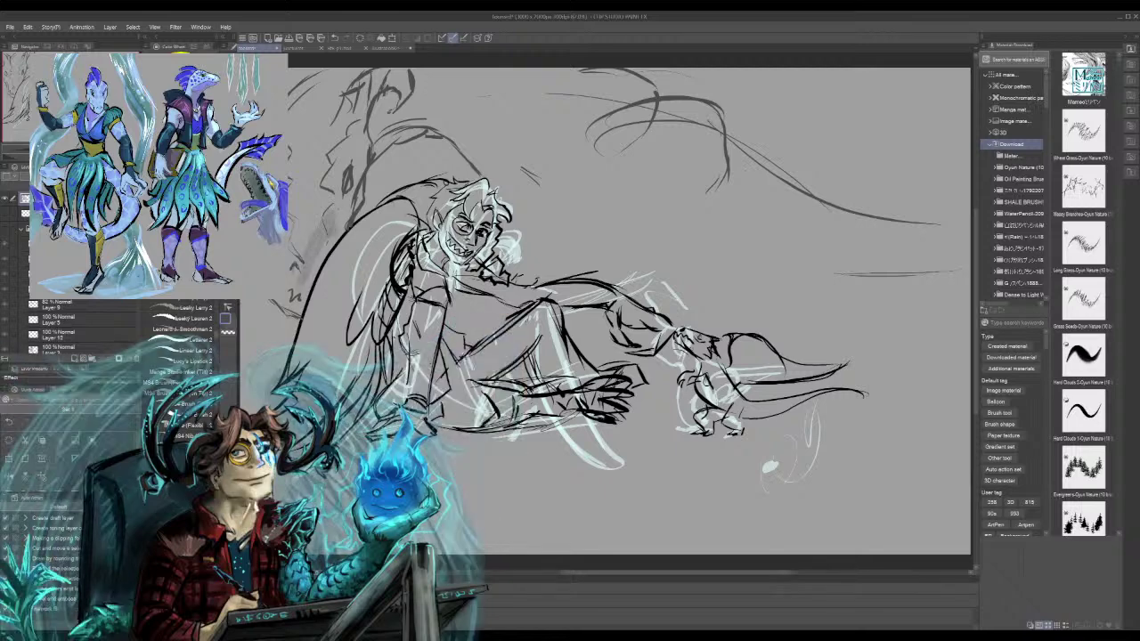
drag(332, 237, 305, 299)
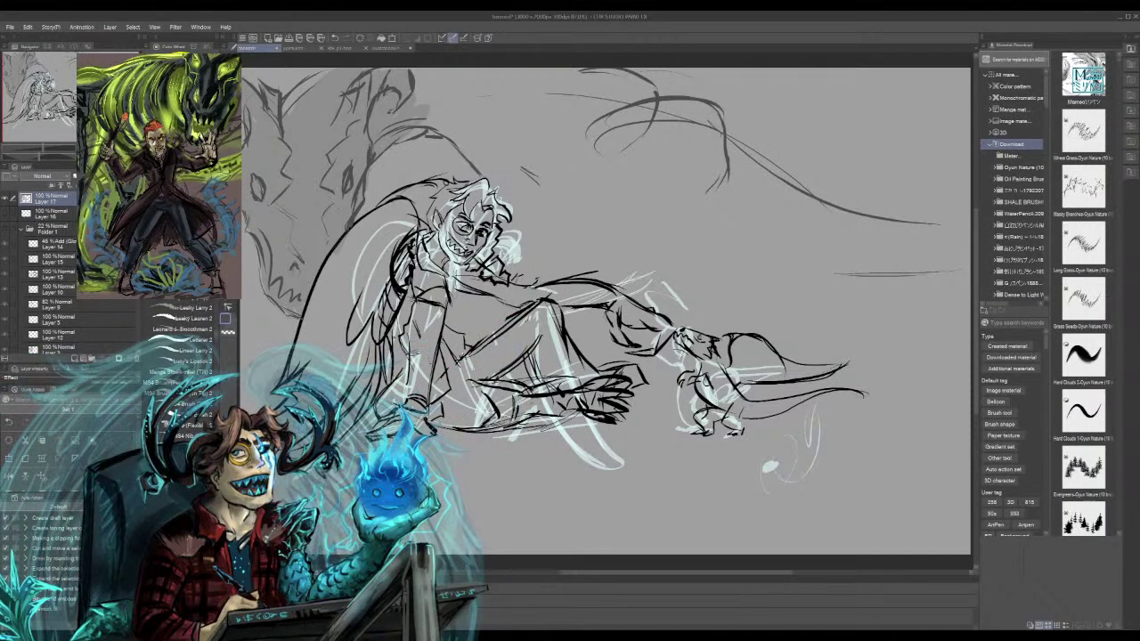
Try grey shading in the background above the curved form and the seated figure's head
drag(423, 102, 429, 86)
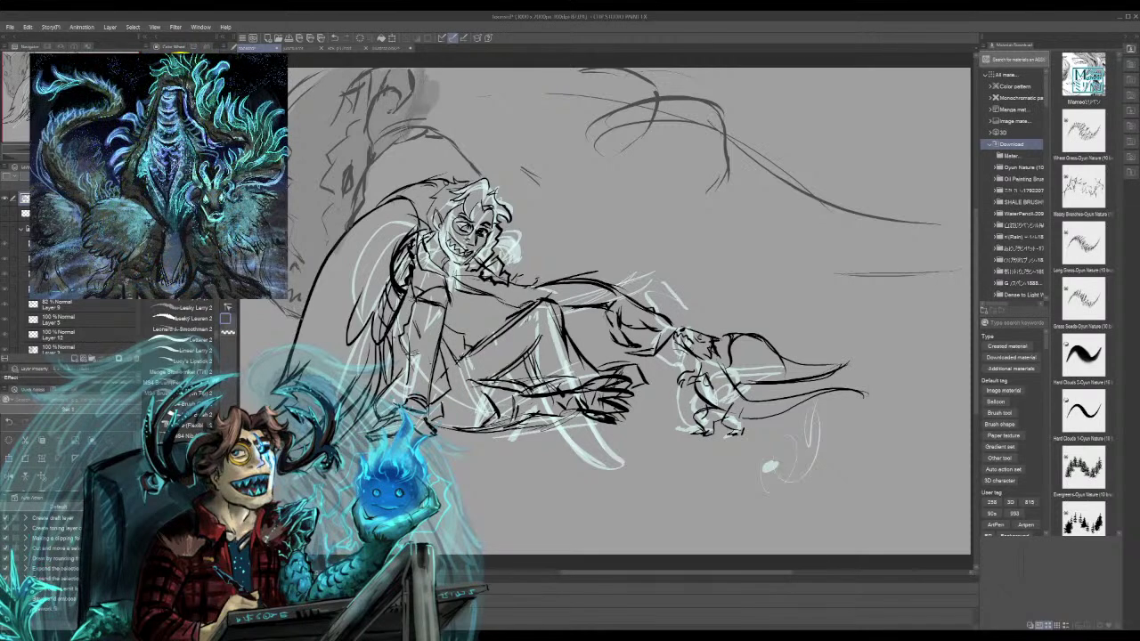
mouse_move(412, 136)
mouse_down()
mouse_move(449, 82)
mouse_move(437, 66)
mouse_move(465, 92)
mouse_move(449, 121)
mouse_move(492, 76)
mouse_move(496, 89)
mouse_move(510, 76)
mouse_move(460, 139)
mouse_up()
drag(508, 110, 475, 148)
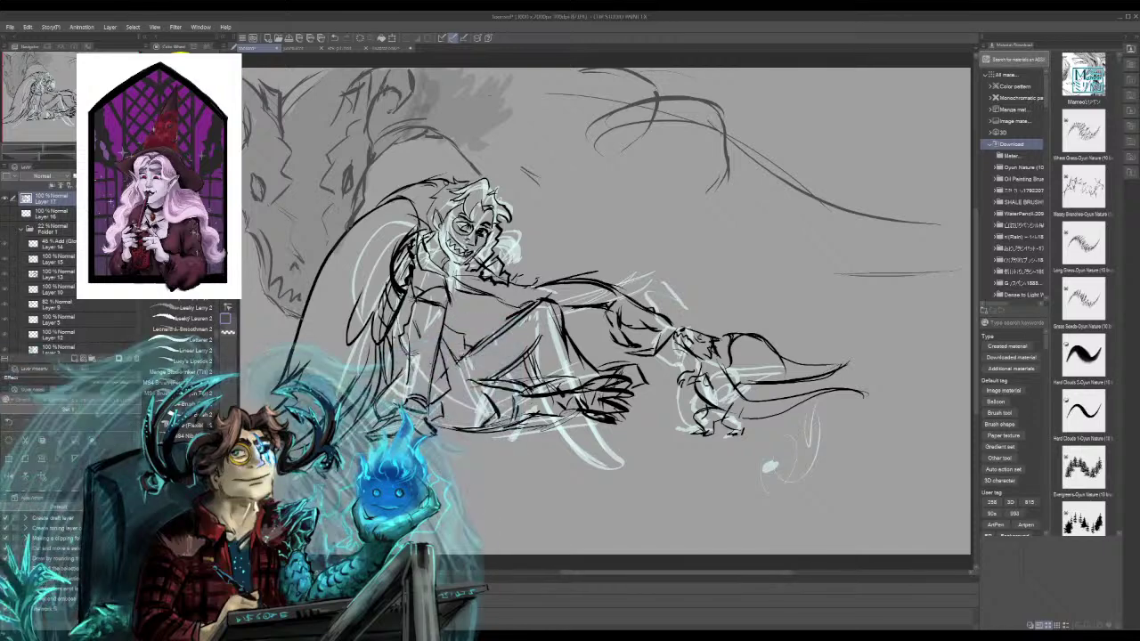
click(558, 139)
key(ctrl+z)
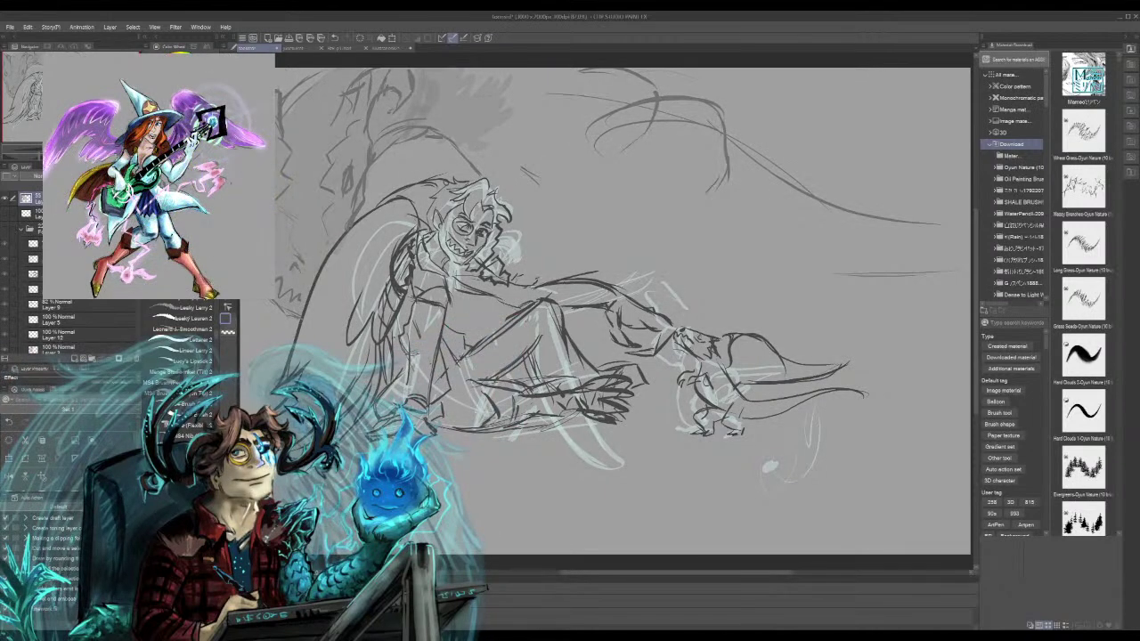
Touch up the folded wing and clawed foot, and raise the line layer's opacity to restore dark lines
drag(402, 264, 390, 293)
drag(578, 405, 619, 422)
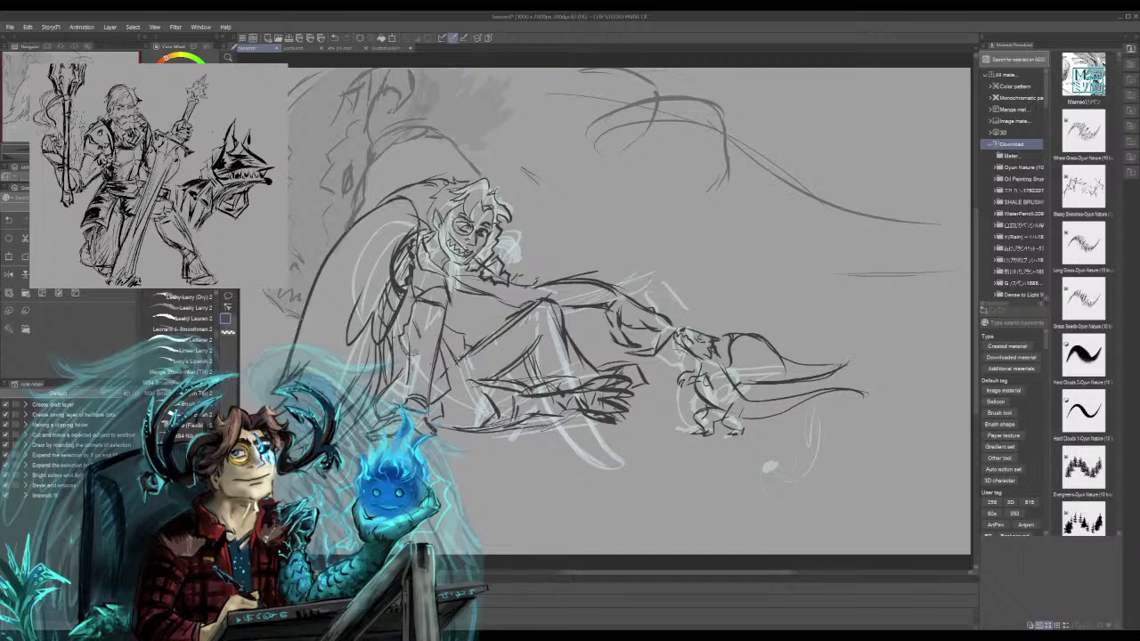
click(25, 188)
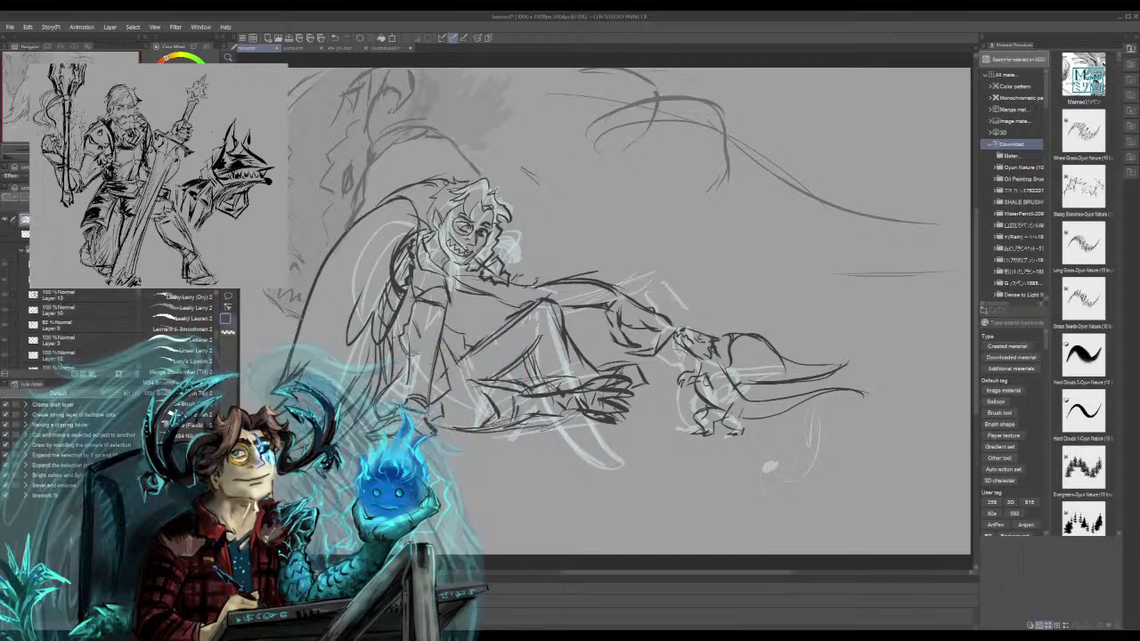
drag(101, 197, 112, 197)
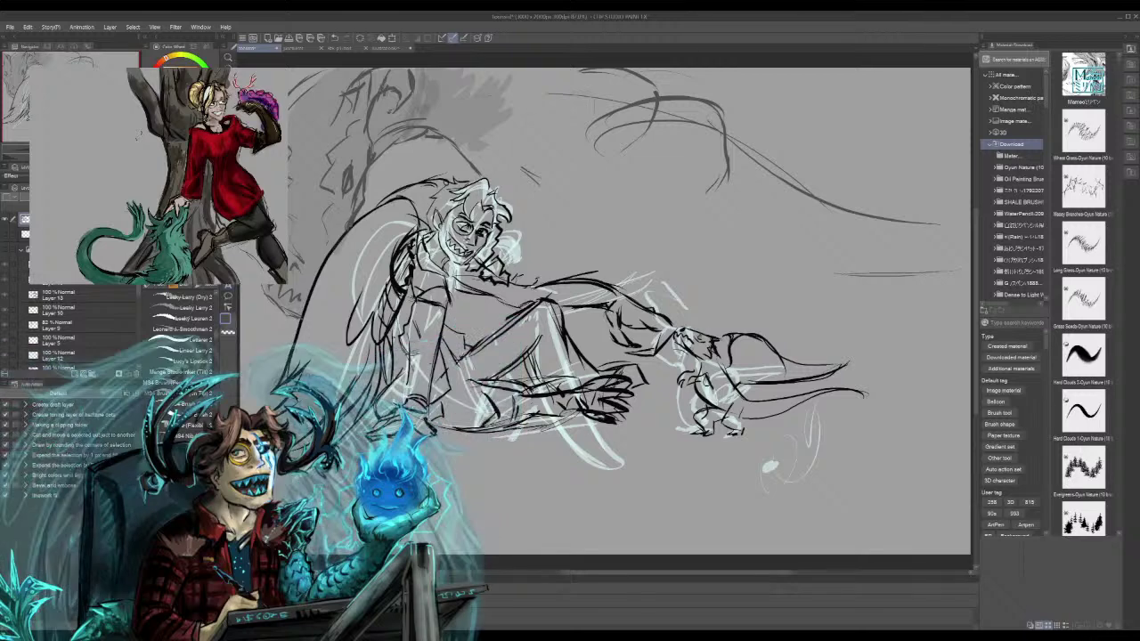
Undo the grey background shading above the seated figure's head
mouse_move(503, 162)
mouse_down()
mouse_move(583, 120)
mouse_move(495, 179)
mouse_up()
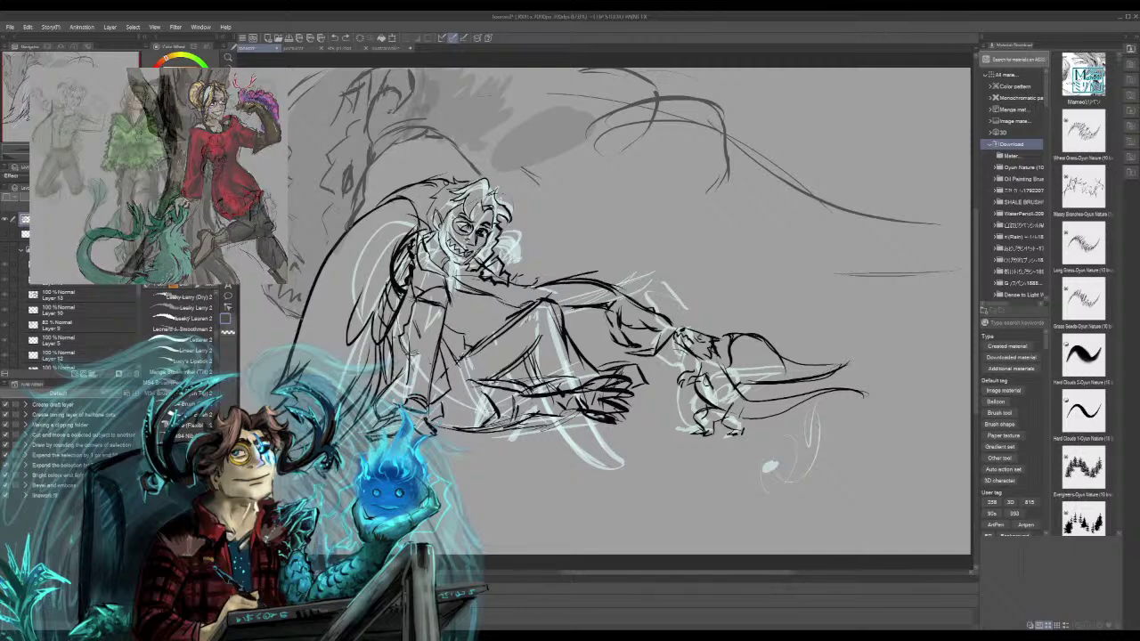
key(ctrl+z)
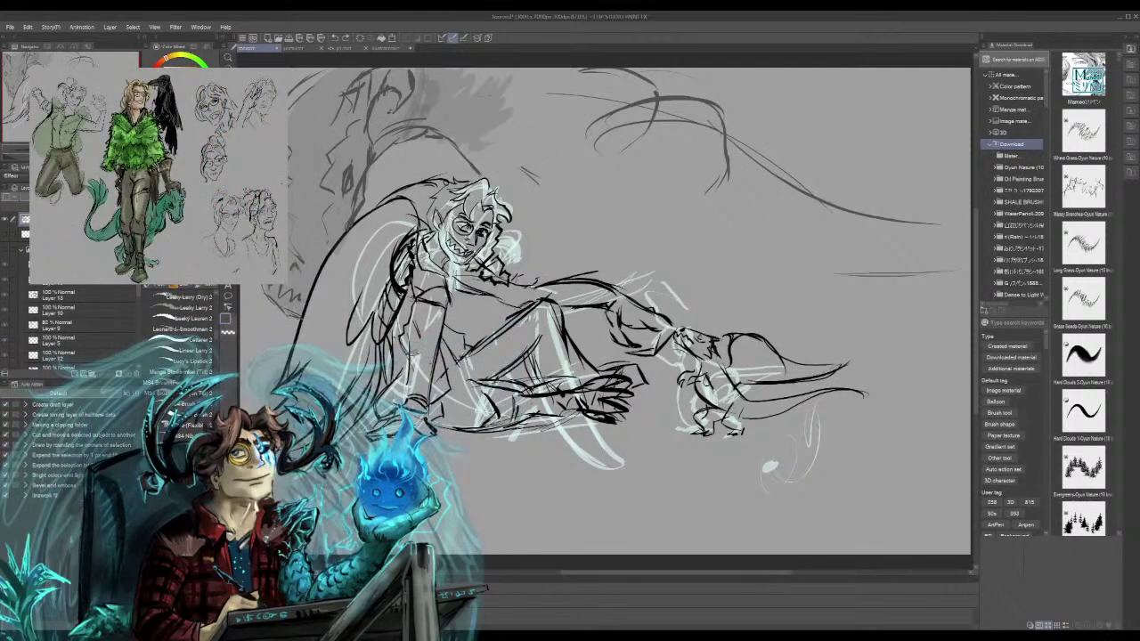
key(ctrl+z)
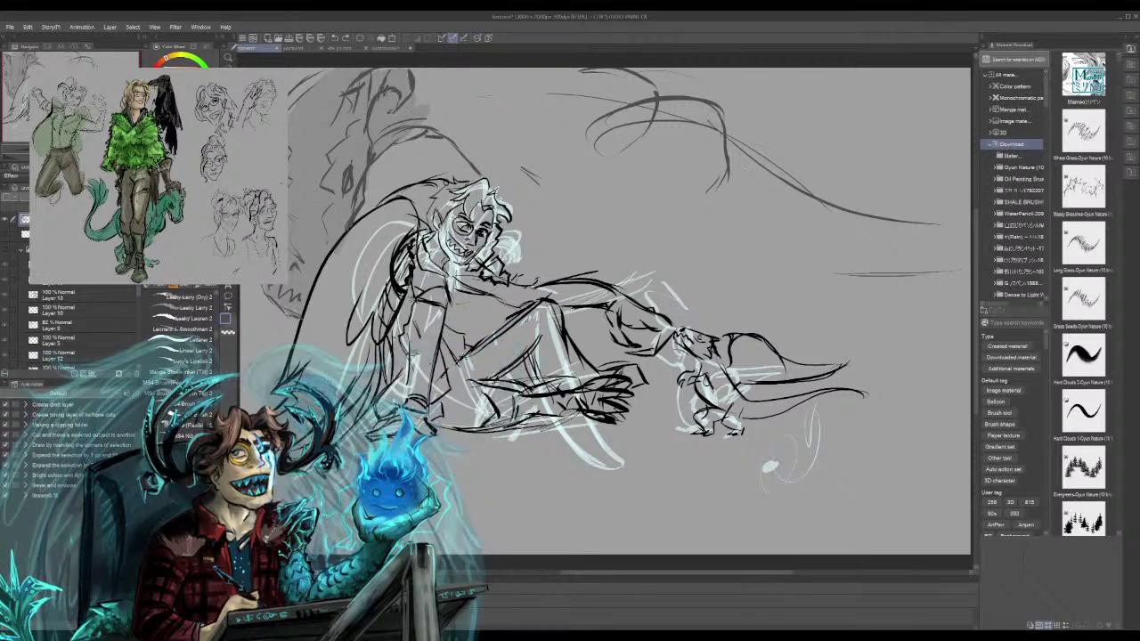
Undo the grey shading over the large creature's head and extend the thin horizontal line in the far background
key(ctrl+z)
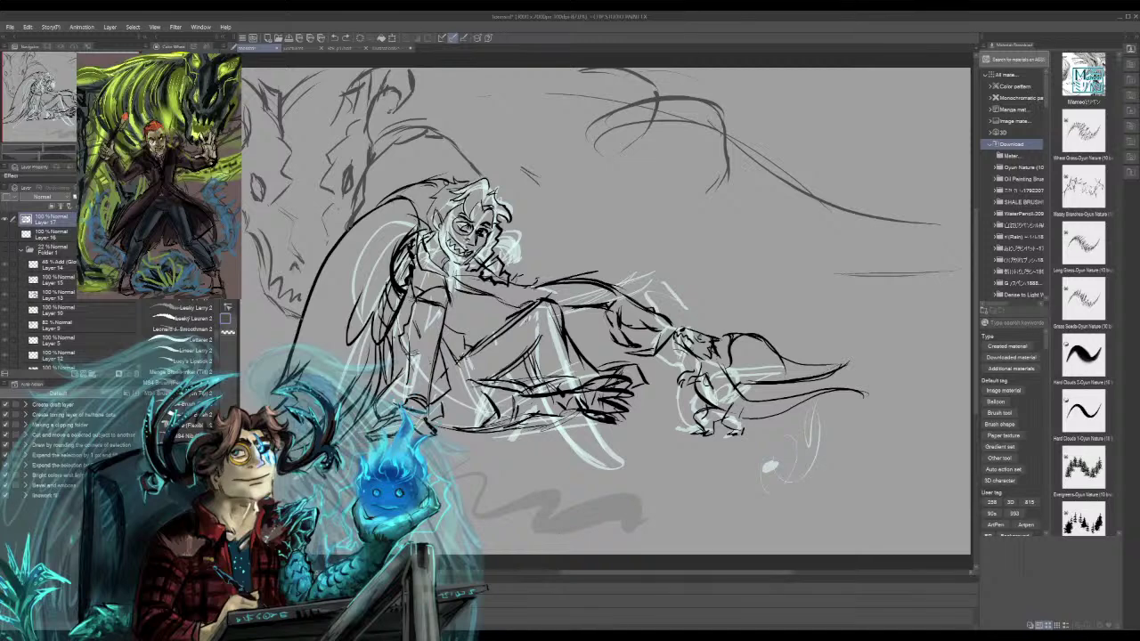
mouse_move(856, 268)
mouse_down()
mouse_move(668, 233)
mouse_move(962, 267)
mouse_up()
key(ctrl+z)
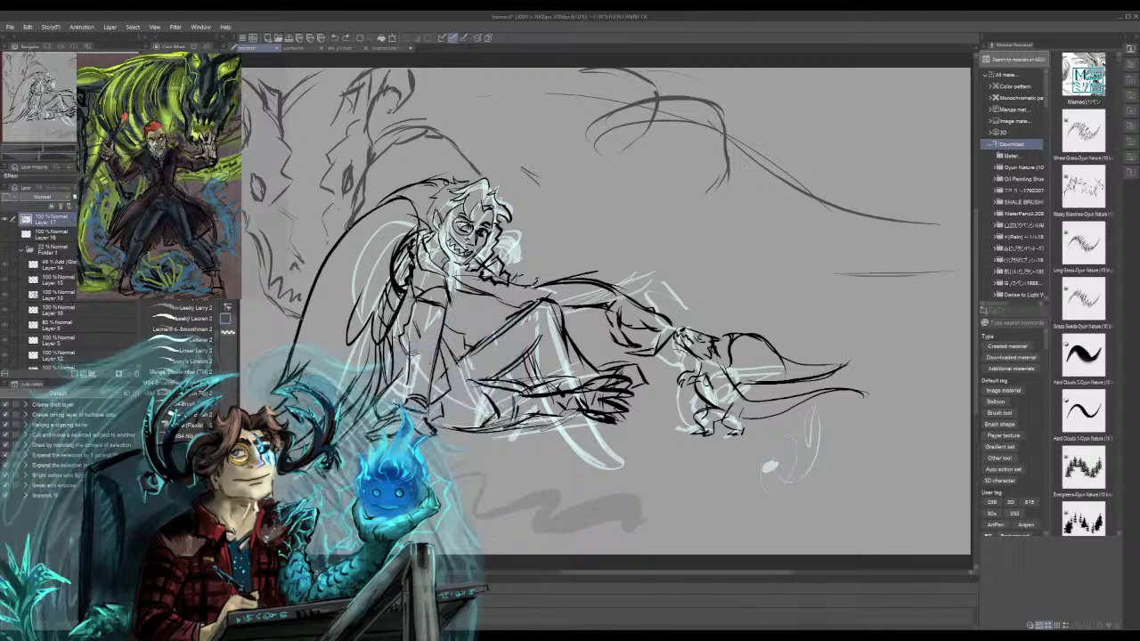
drag(789, 266, 950, 264)
Try blocking in a broad solid grey mass behind the sweeping background curves
mouse_move(819, 247)
mouse_down()
mouse_move(927, 249)
mouse_move(735, 240)
mouse_up()
mouse_move(967, 267)
mouse_down()
mouse_move(695, 196)
mouse_move(690, 187)
mouse_move(735, 160)
mouse_move(574, 80)
mouse_move(459, 134)
mouse_up()
drag(704, 133, 553, 213)
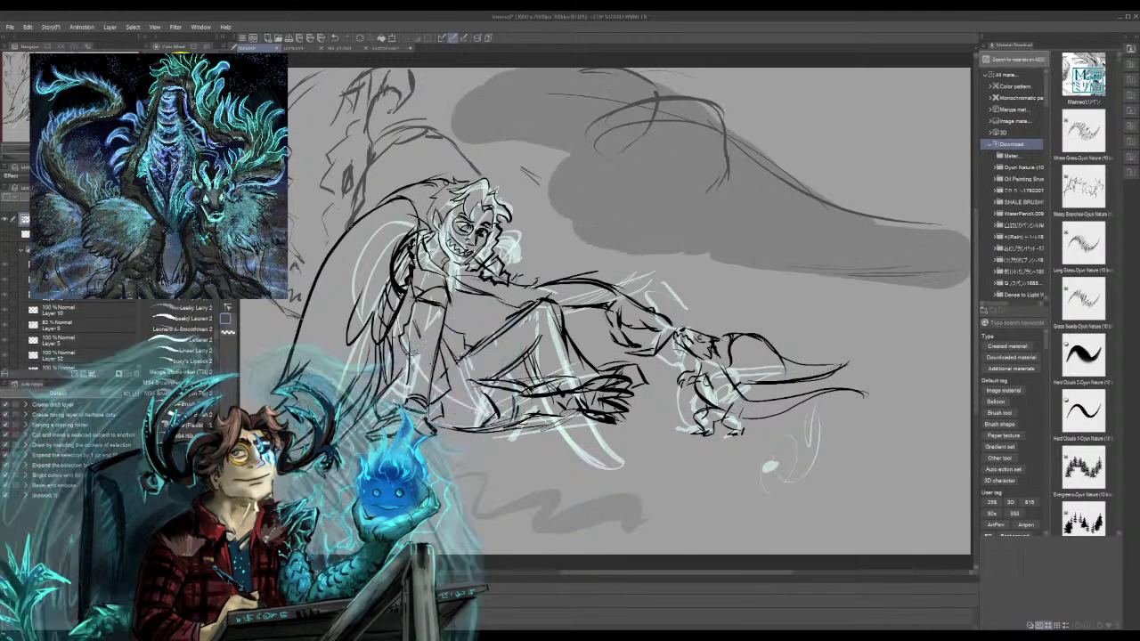
key(Delete)
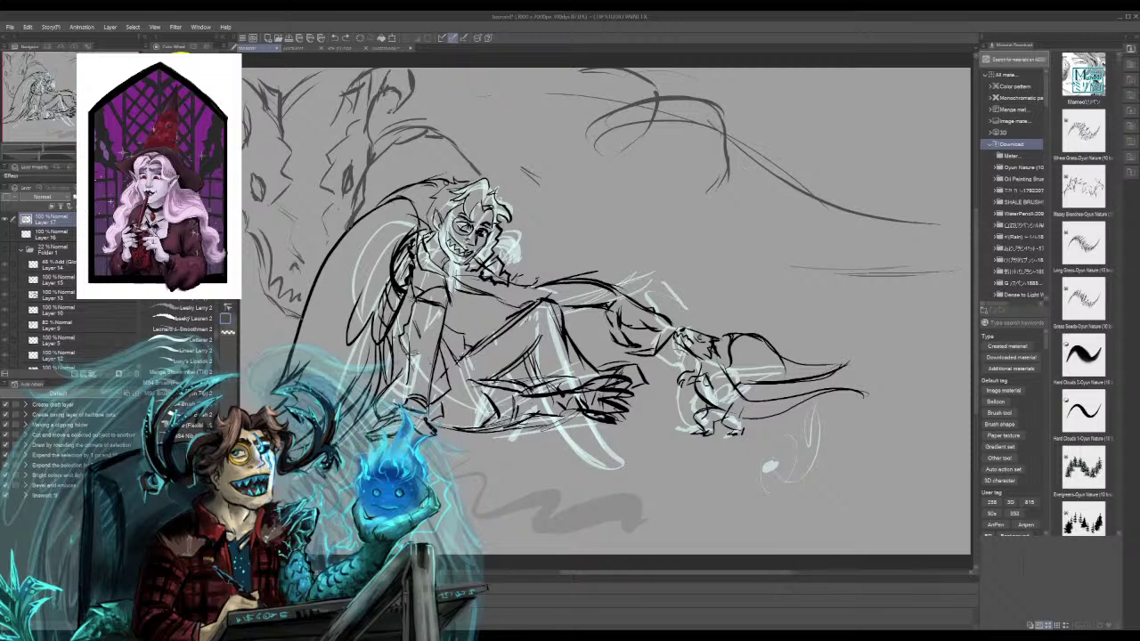
Block in a large body and limbs behind the seated figure's outstretched arm with loose, broad grey strokes
mouse_move(498, 140)
mouse_down()
mouse_move(598, 105)
mouse_move(581, 87)
mouse_move(664, 183)
mouse_up()
mouse_move(528, 174)
mouse_down()
mouse_move(624, 231)
mouse_move(591, 282)
mouse_up()
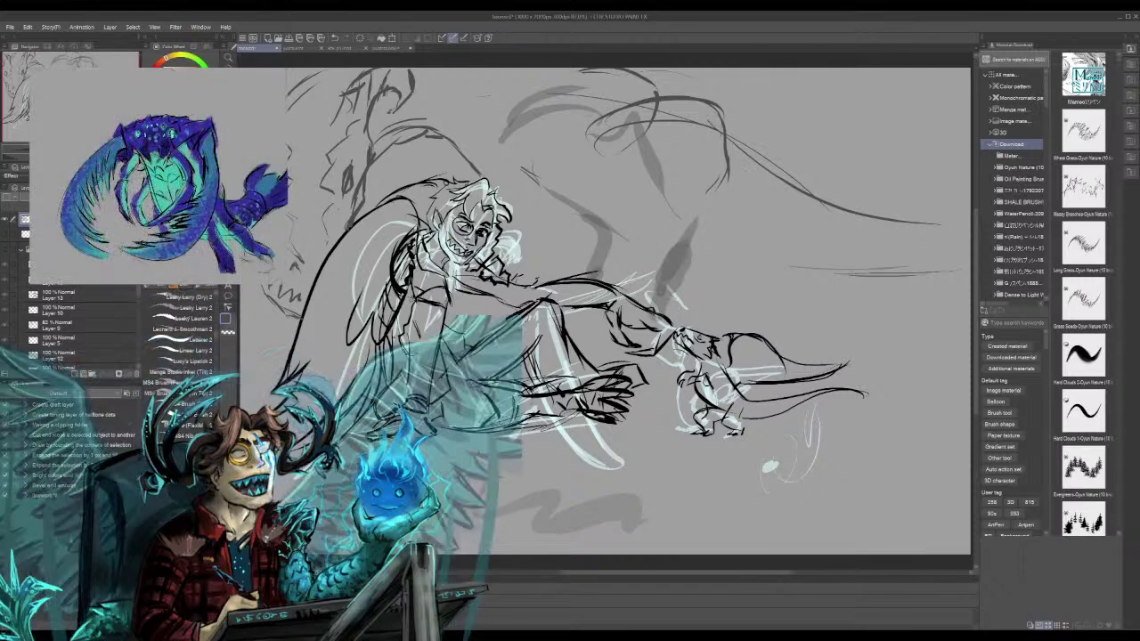
mouse_move(658, 189)
mouse_down()
mouse_move(700, 226)
mouse_move(691, 202)
mouse_up()
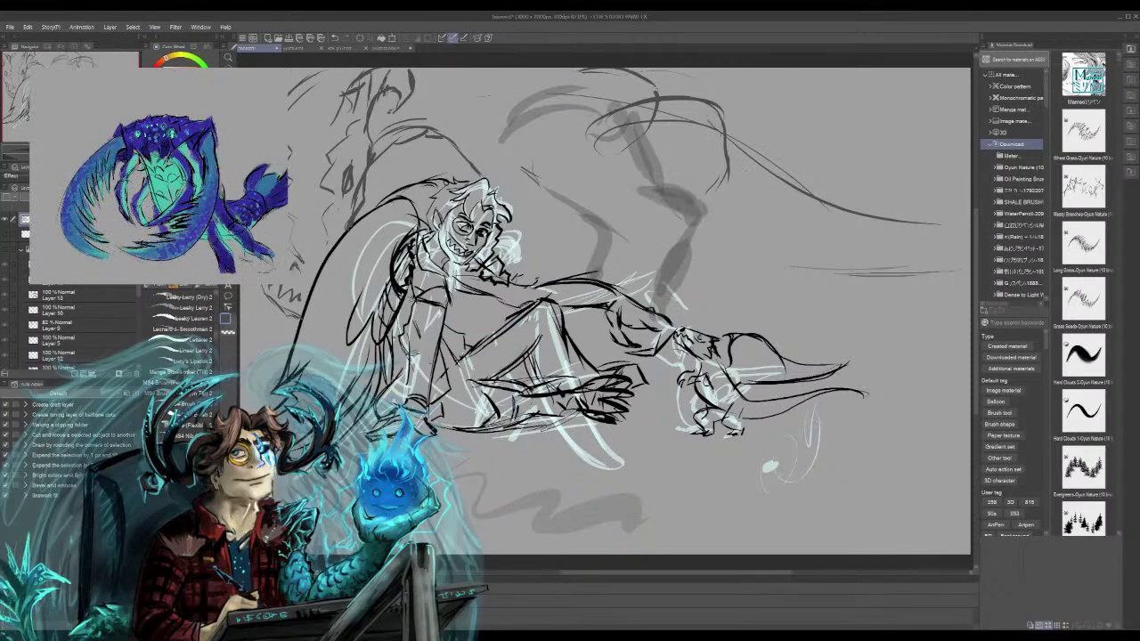
drag(592, 78, 629, 128)
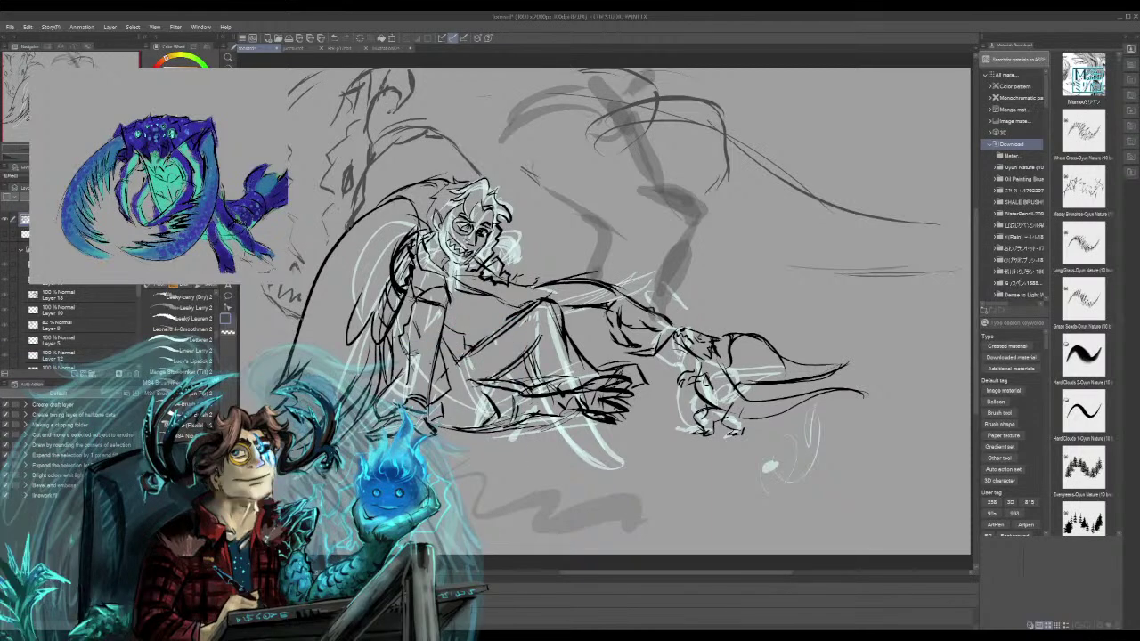
drag(650, 82, 846, 91)
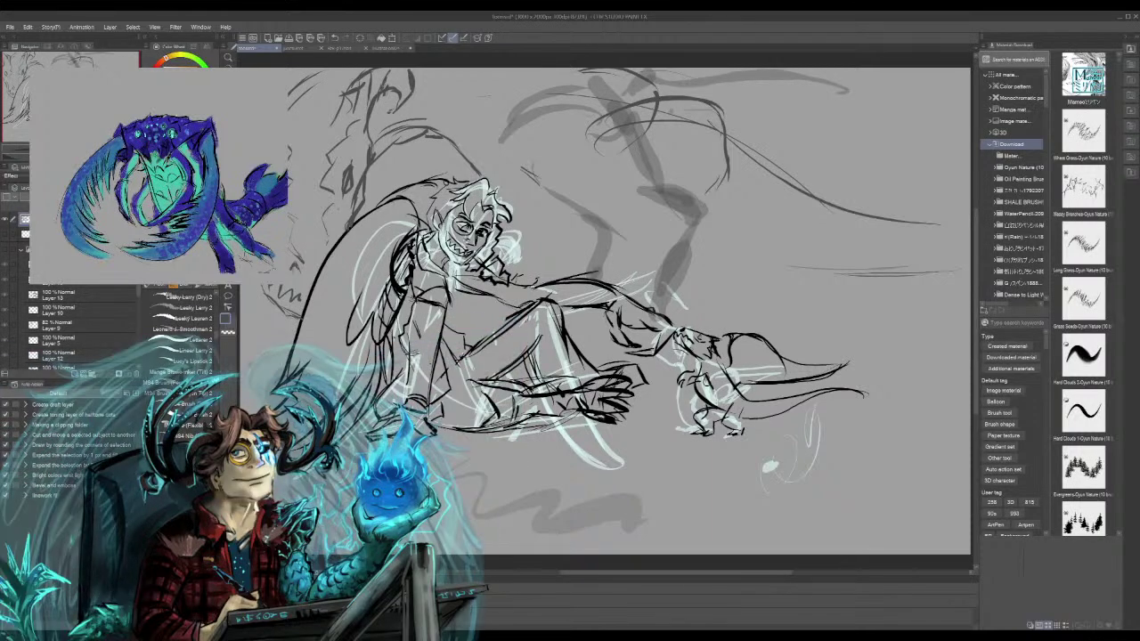
mouse_move(681, 270)
mouse_down()
mouse_move(921, 316)
mouse_move(729, 287)
mouse_up()
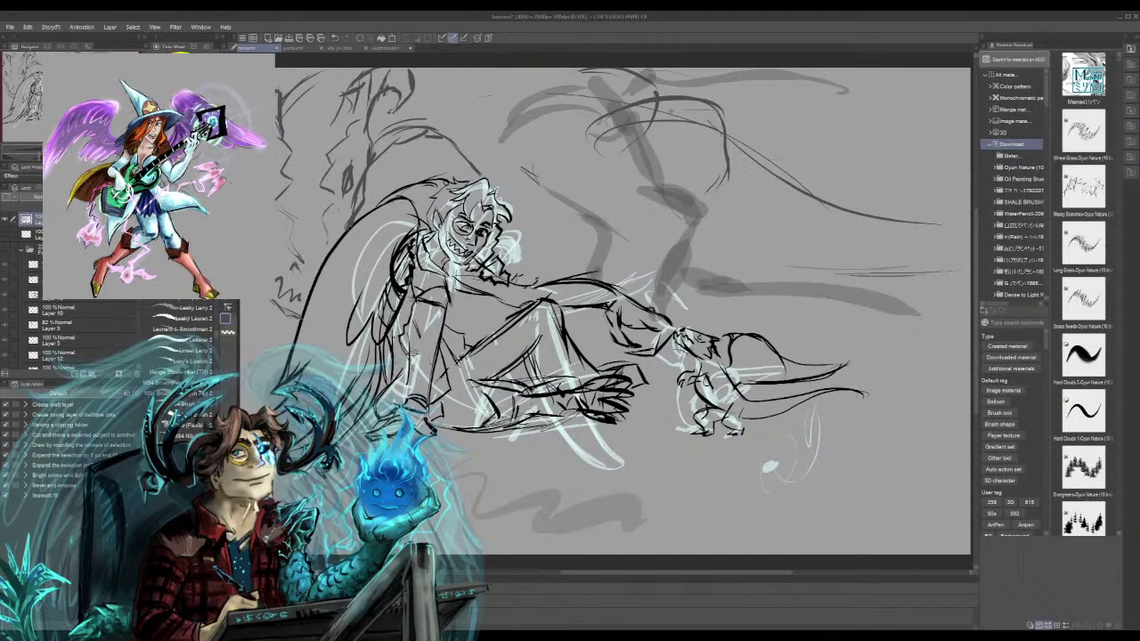
Shade the curved form above the seated figure's head and link it to the background body with grey strokes
drag(592, 262, 506, 227)
mouse_move(439, 158)
mouse_down()
mouse_move(422, 176)
mouse_move(395, 174)
mouse_up()
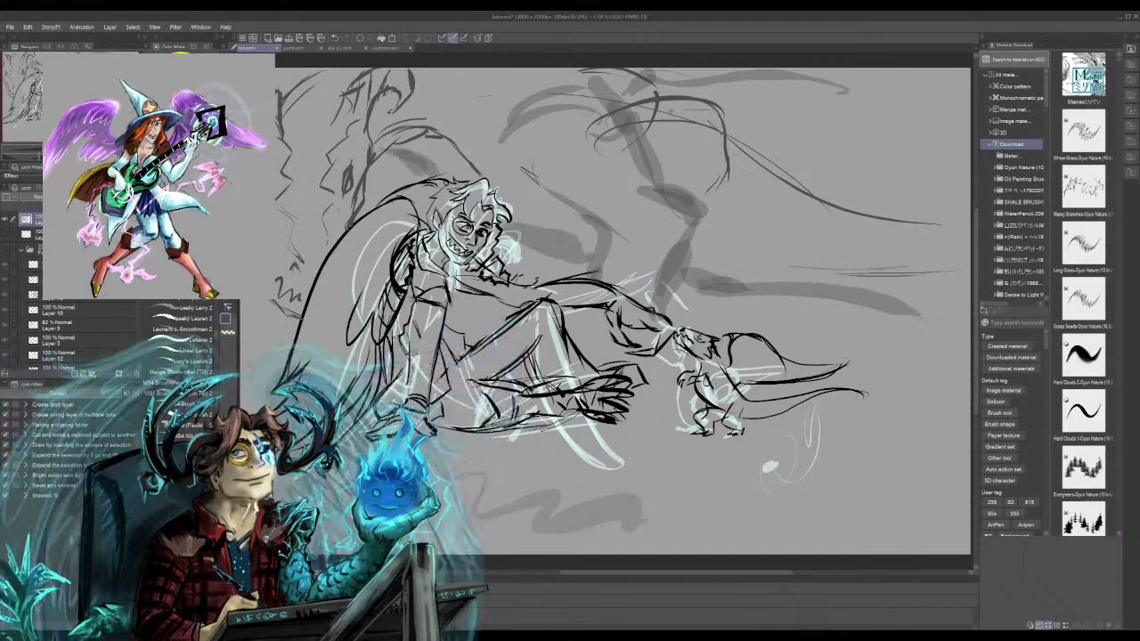
mouse_move(446, 139)
mouse_down()
mouse_move(375, 164)
mouse_move(401, 174)
mouse_up()
drag(419, 121, 374, 141)
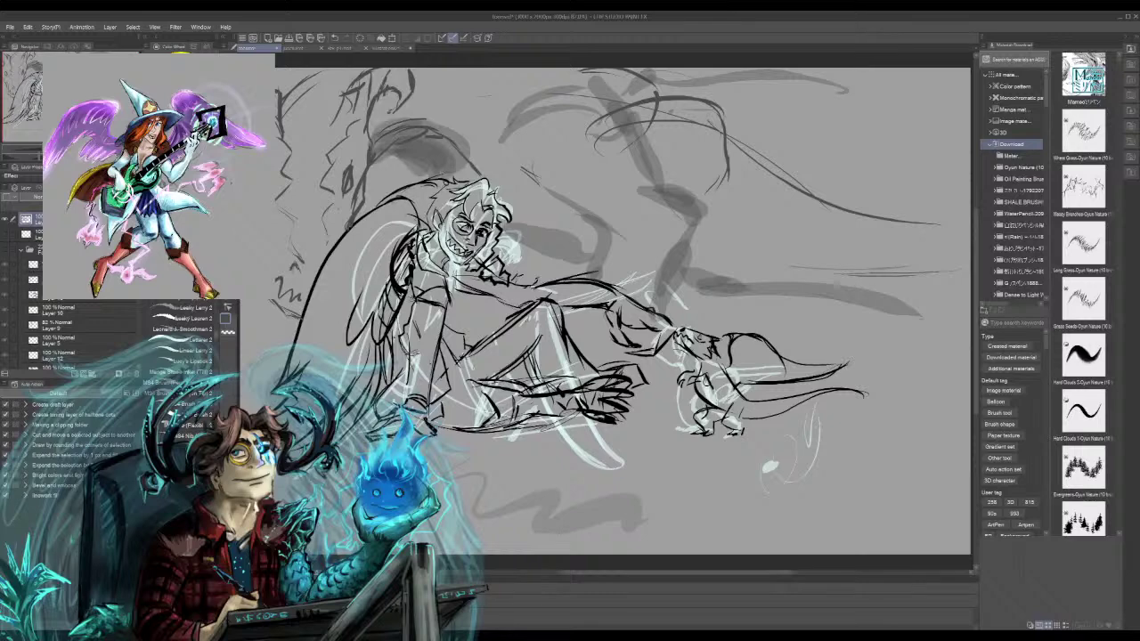
mouse_move(467, 127)
mouse_down()
mouse_move(426, 162)
mouse_move(478, 180)
mouse_move(479, 167)
mouse_move(508, 175)
mouse_up()
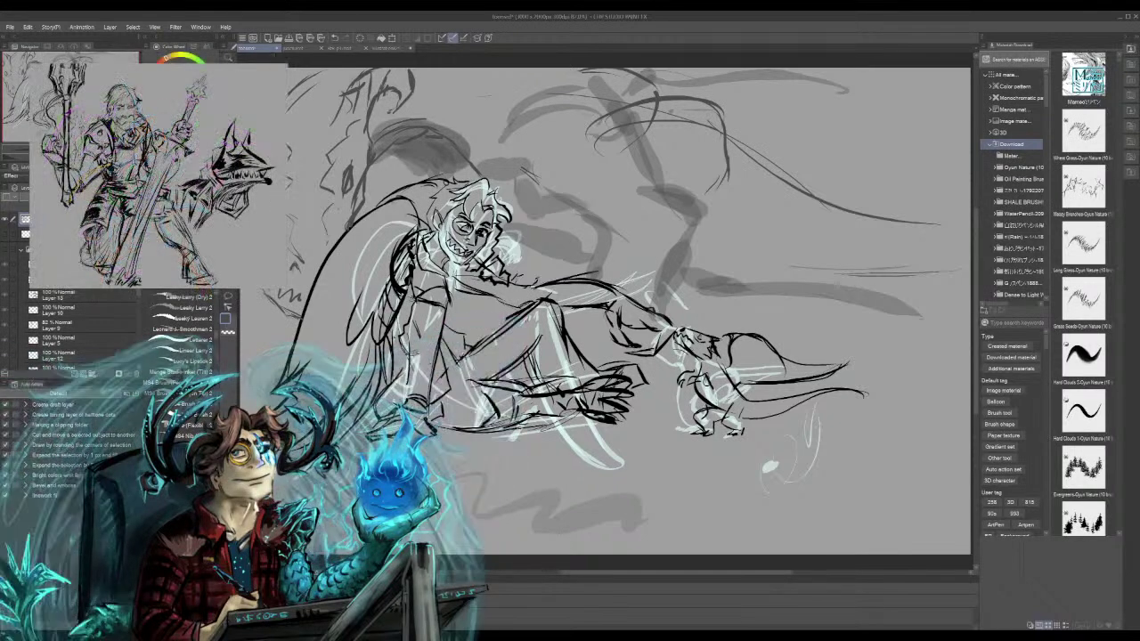
drag(616, 200, 556, 236)
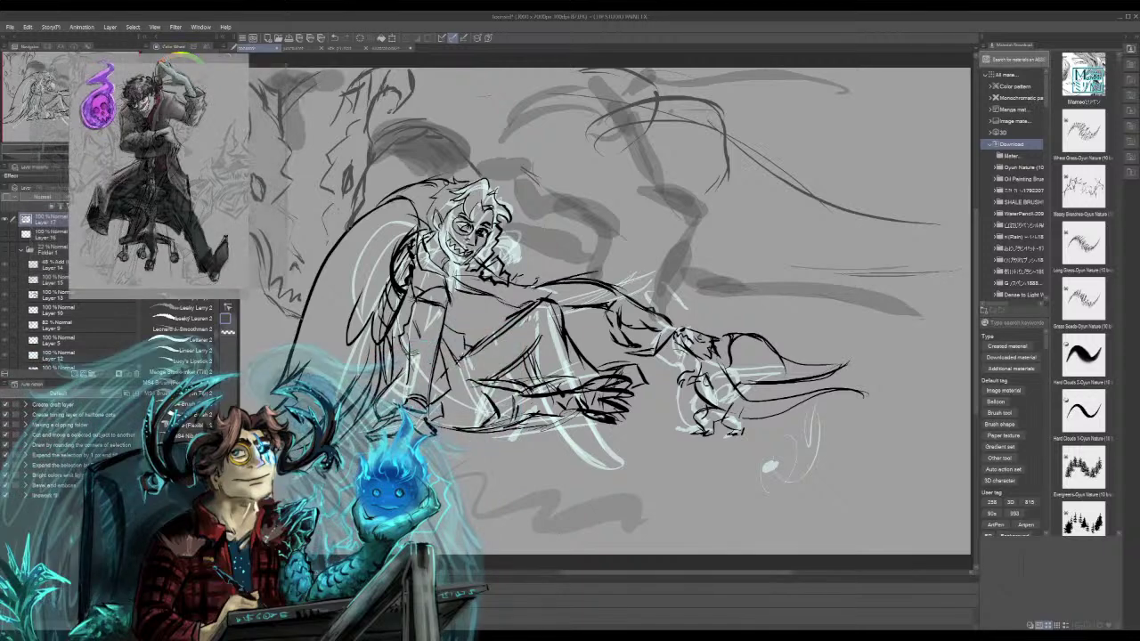
Rough in grey shading on the large creature's forehead and snout, then undo the last snout shading
mouse_move(308, 94)
mouse_down()
mouse_move(305, 228)
mouse_move(280, 216)
mouse_up()
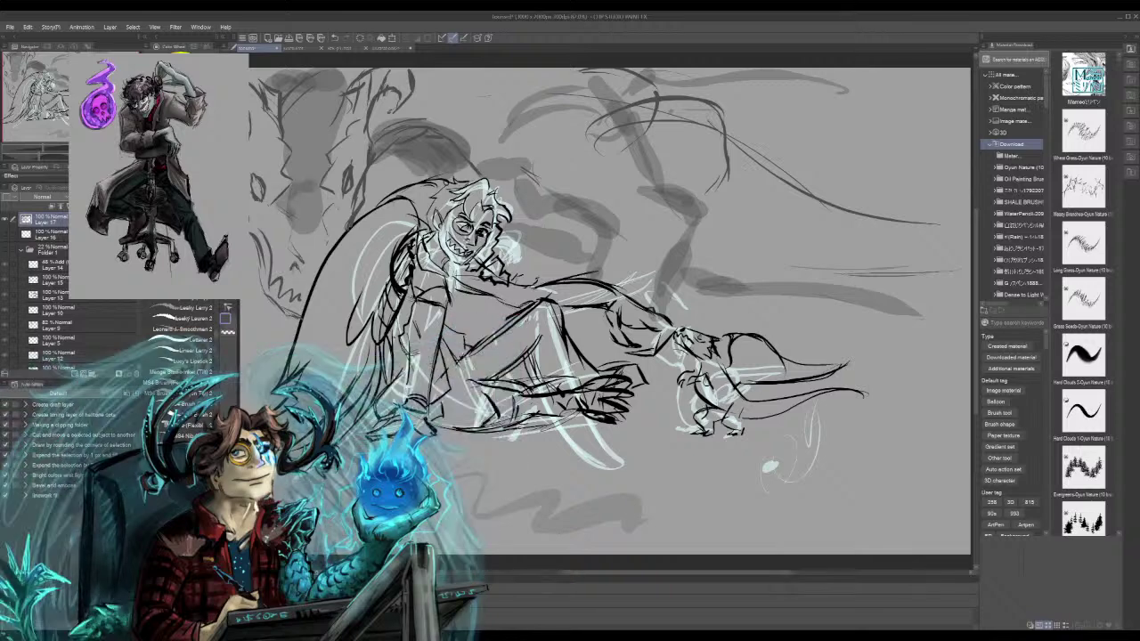
drag(331, 183, 308, 221)
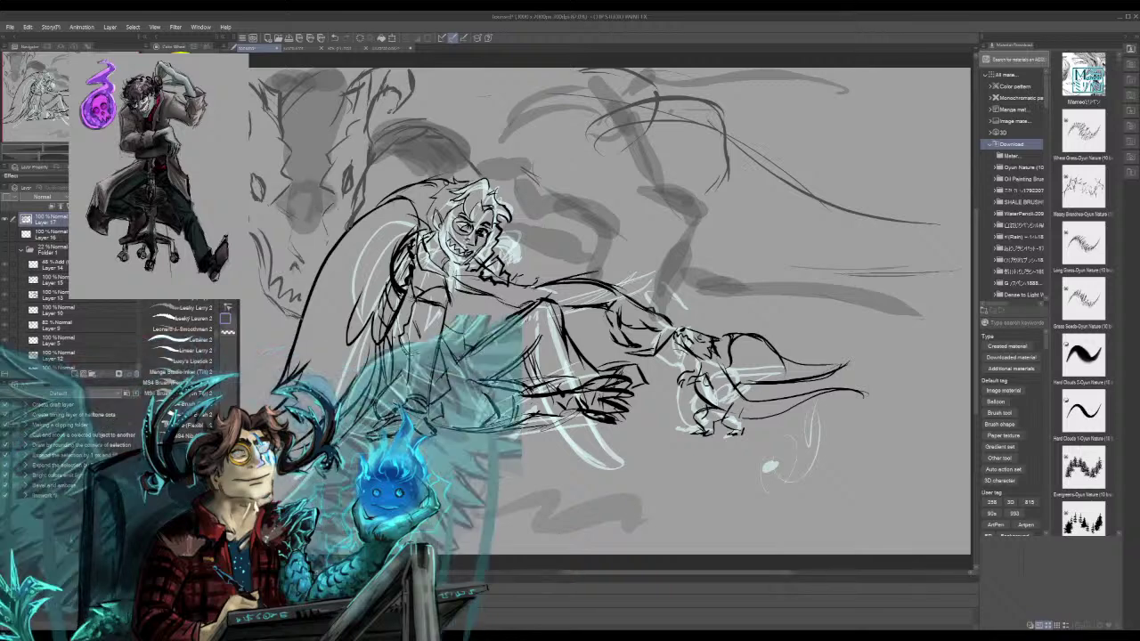
key(ctrl+z)
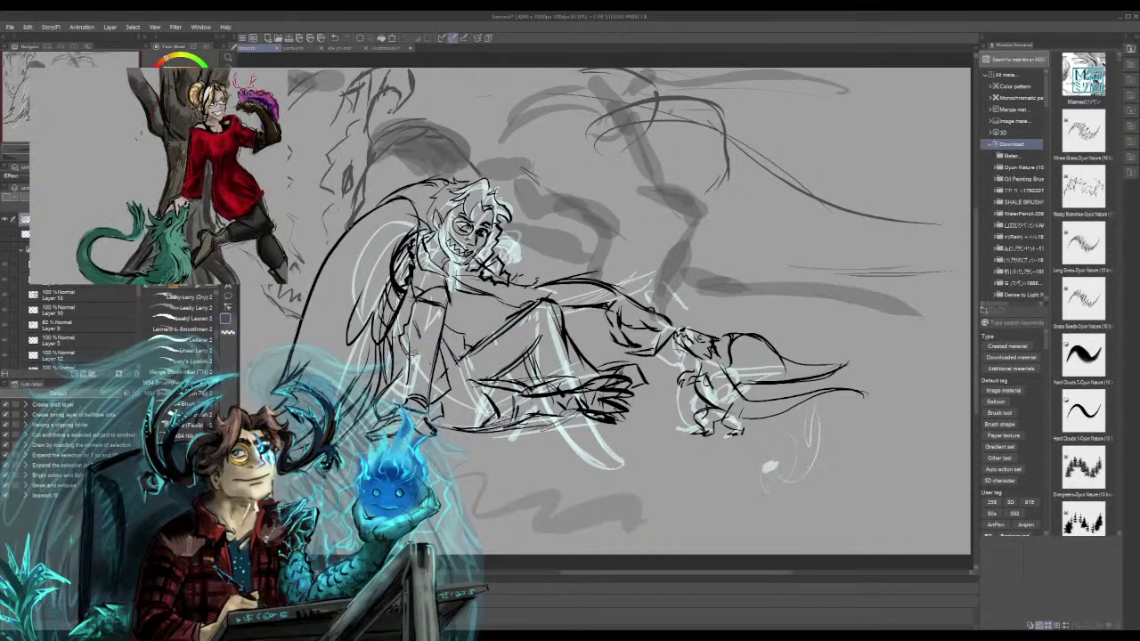
Extend the upper grey band of the background form and add a stroke slanting down and inward from its tip
drag(705, 99, 770, 100)
drag(662, 89, 903, 105)
drag(801, 143, 803, 150)
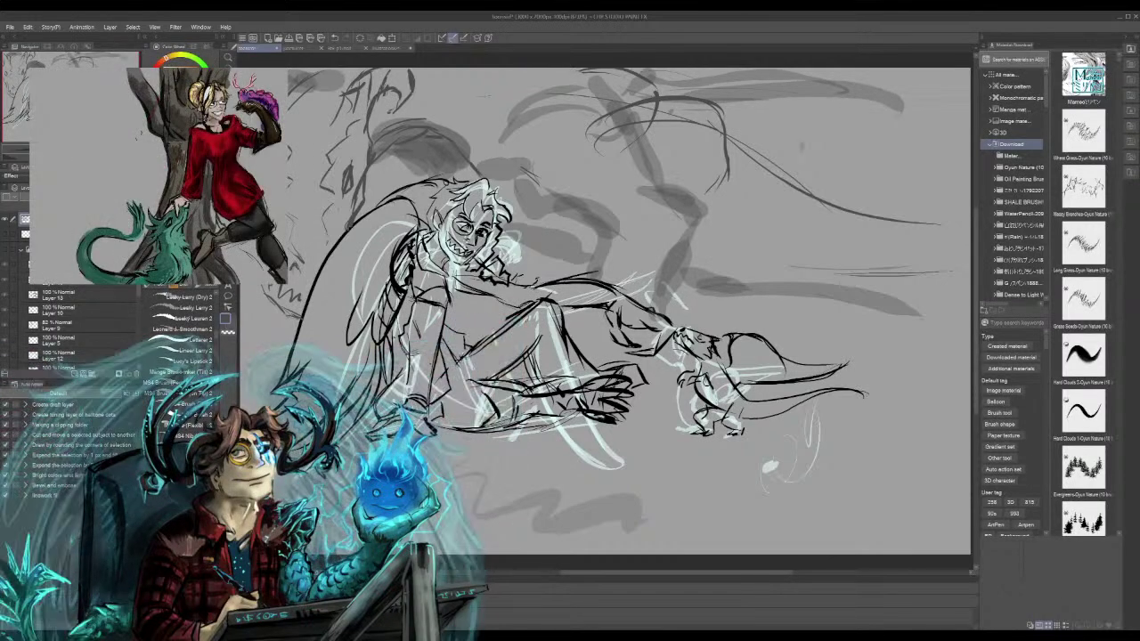
drag(882, 103, 802, 145)
drag(802, 134, 759, 190)
drag(853, 101, 830, 123)
drag(837, 118, 753, 241)
drag(880, 255, 752, 364)
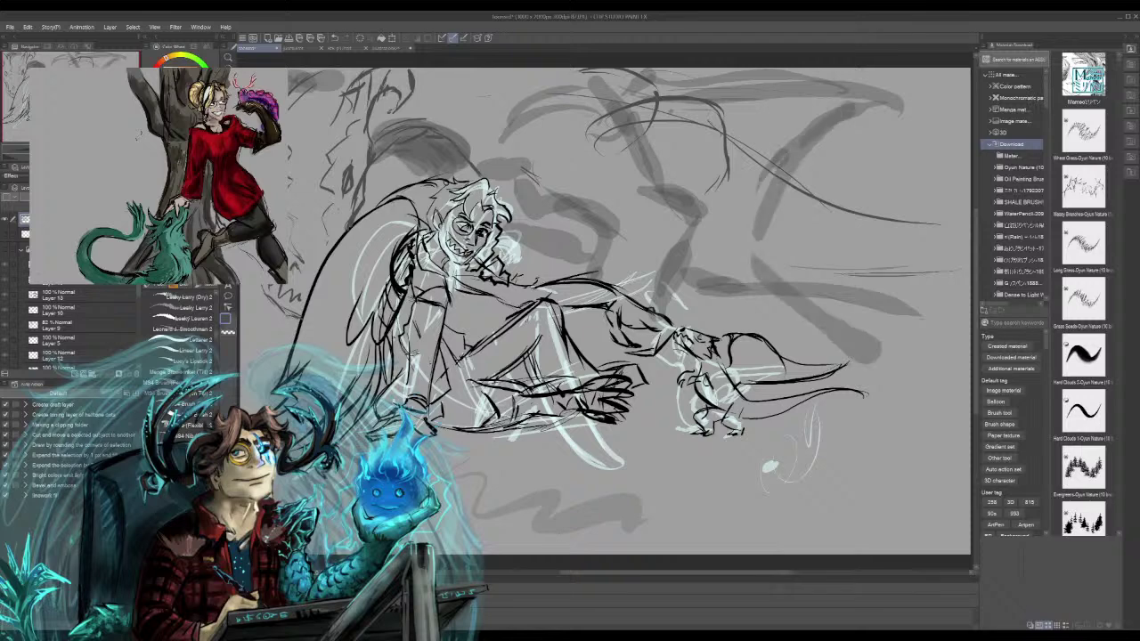
drag(902, 373, 829, 346)
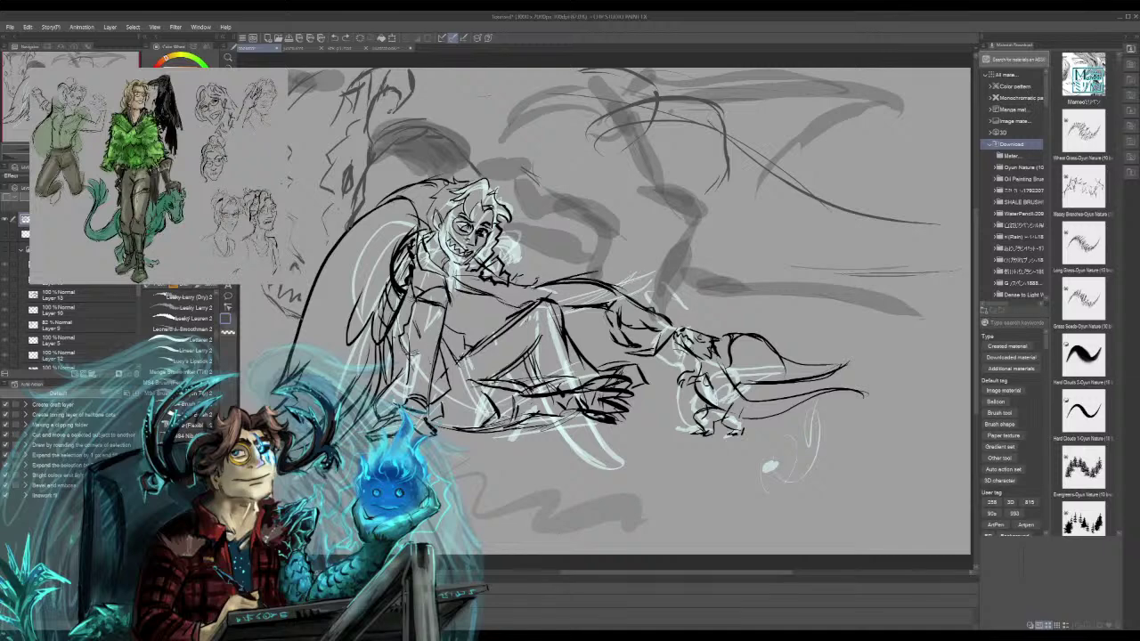
Paint a slanting grey limb under the upper band, with rounded grey shapes above the small lizard's back
drag(825, 116, 776, 141)
drag(826, 131, 804, 162)
mouse_move(787, 187)
mouse_down()
mouse_move(721, 287)
mouse_move(748, 273)
mouse_move(748, 330)
mouse_move(718, 337)
mouse_up()
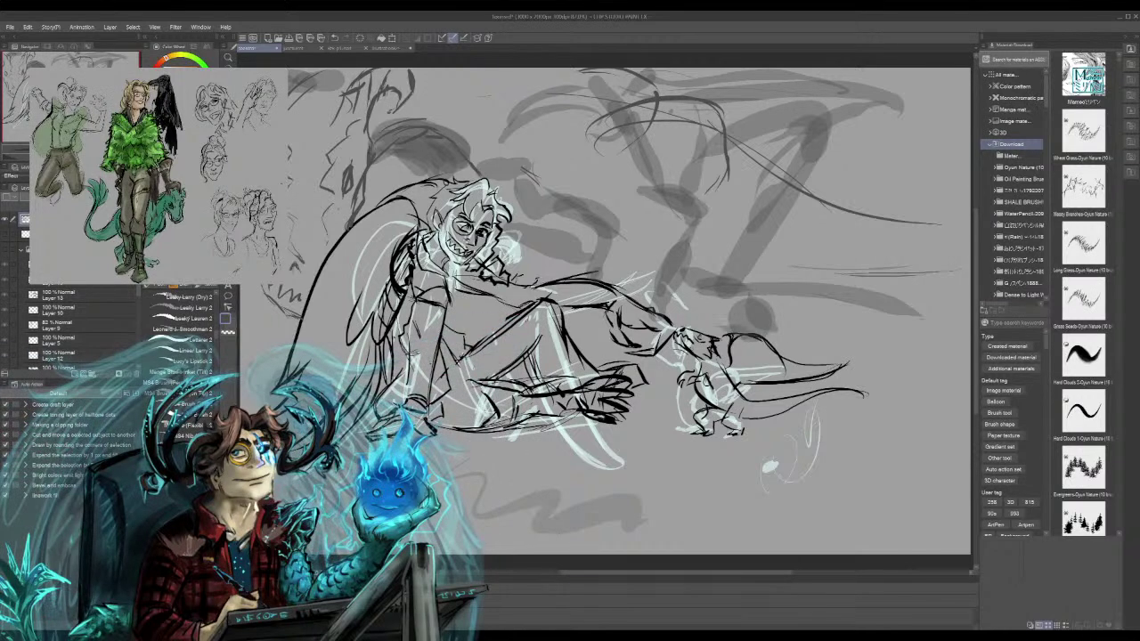
drag(798, 339, 773, 367)
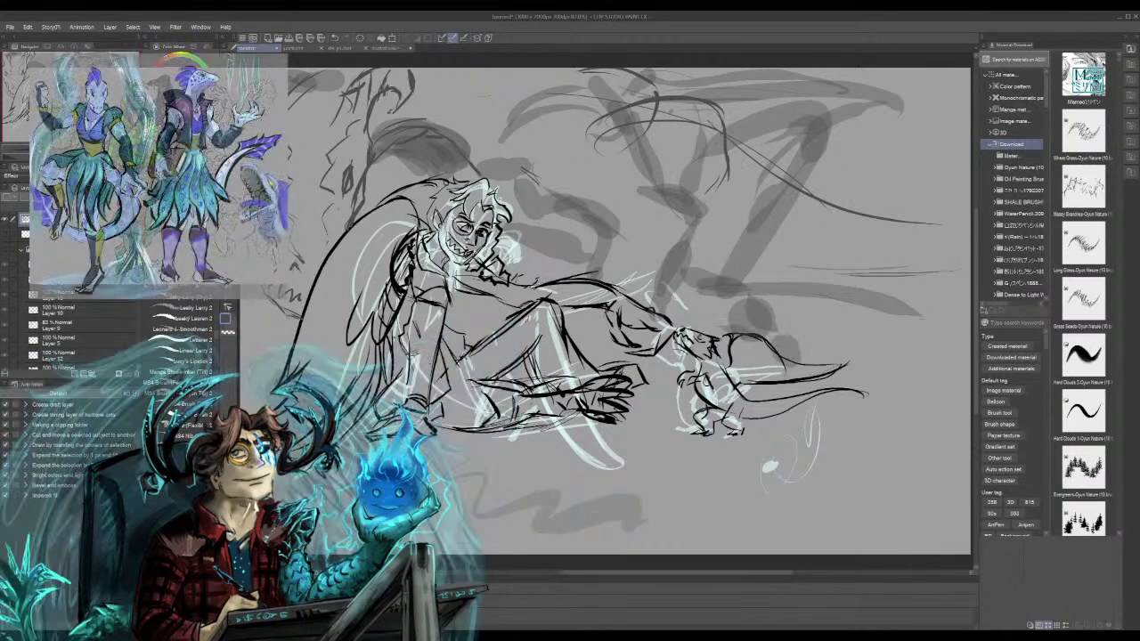
Paint a broad grey band sweeping from the slanting limb out to the canvas edge
drag(727, 148, 813, 180)
drag(968, 141, 809, 196)
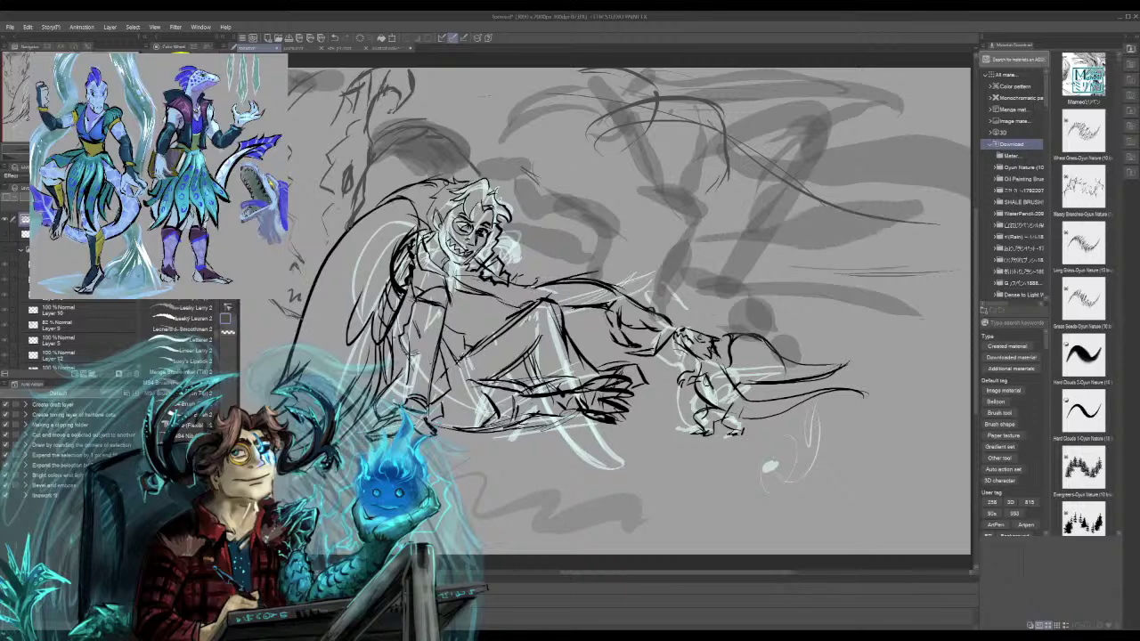
drag(935, 207, 697, 246)
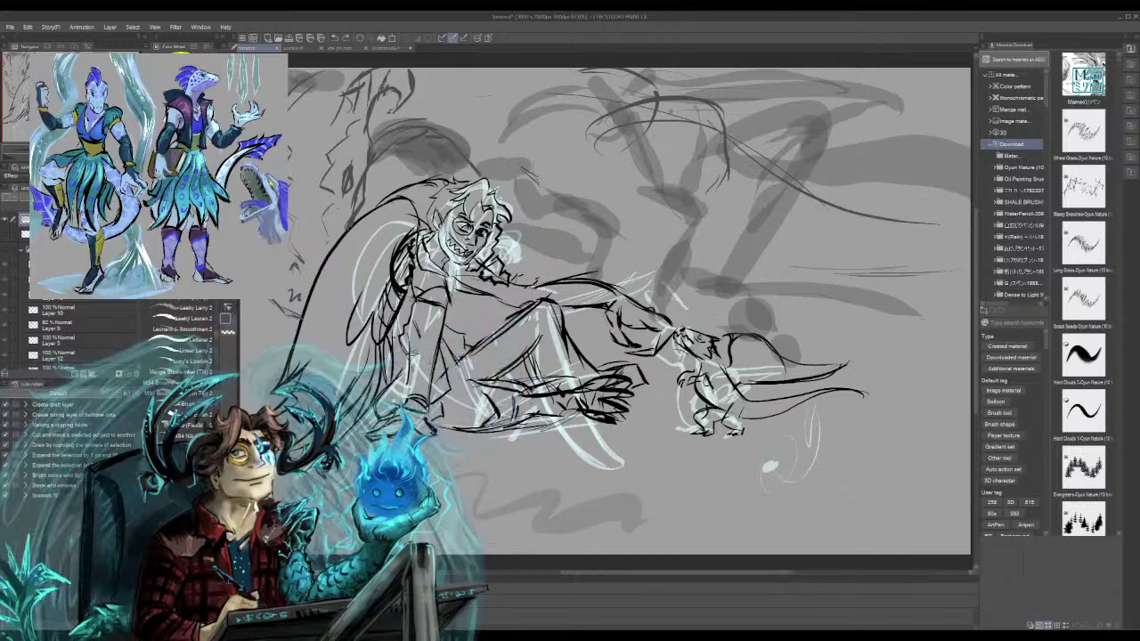
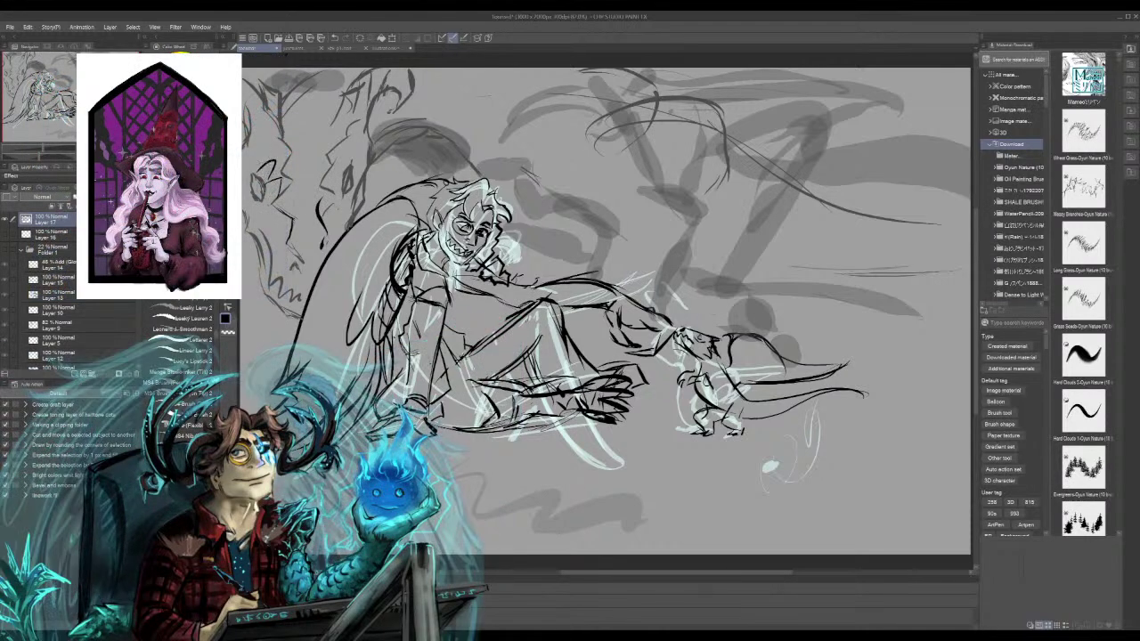
Strengthen the lines around the large creature's eye in black
drag(256, 173, 278, 152)
drag(245, 151, 258, 167)
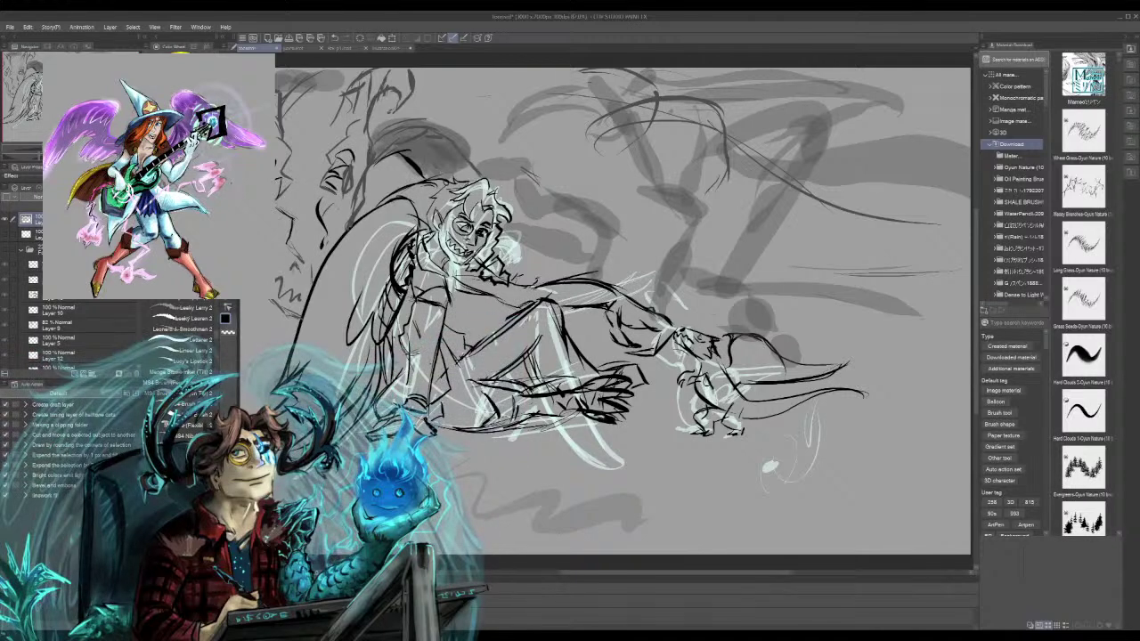
Outline the background body's shoulder and bent limb in black over the grey strokes
mouse_move(572, 99)
mouse_down()
mouse_move(676, 86)
mouse_move(657, 87)
mouse_up()
mouse_move(584, 102)
mouse_down()
mouse_move(702, 170)
mouse_move(707, 202)
mouse_up()
mouse_move(665, 162)
mouse_down()
mouse_move(660, 227)
mouse_move(596, 247)
mouse_move(593, 283)
mouse_up()
drag(611, 212, 595, 255)
mouse_move(543, 178)
mouse_down()
mouse_move(592, 213)
mouse_move(579, 206)
mouse_up()
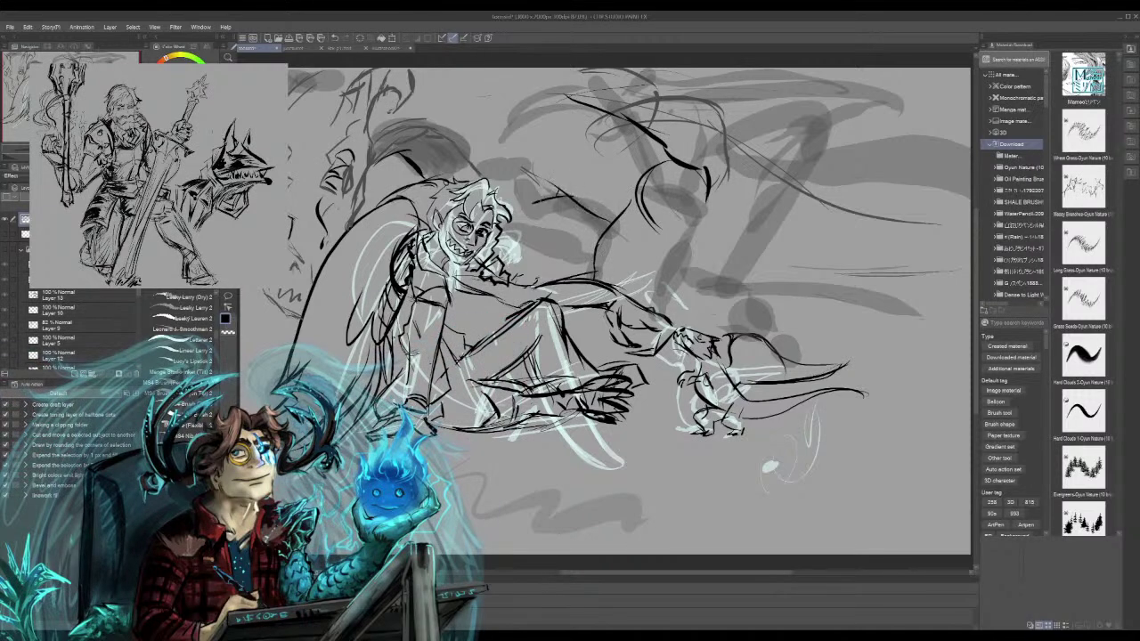
Sketch dark curved and angular lines in the space beside and above the seated figure's head
drag(504, 176, 542, 205)
mouse_move(492, 126)
mouse_down()
mouse_move(504, 178)
mouse_move(531, 194)
mouse_up()
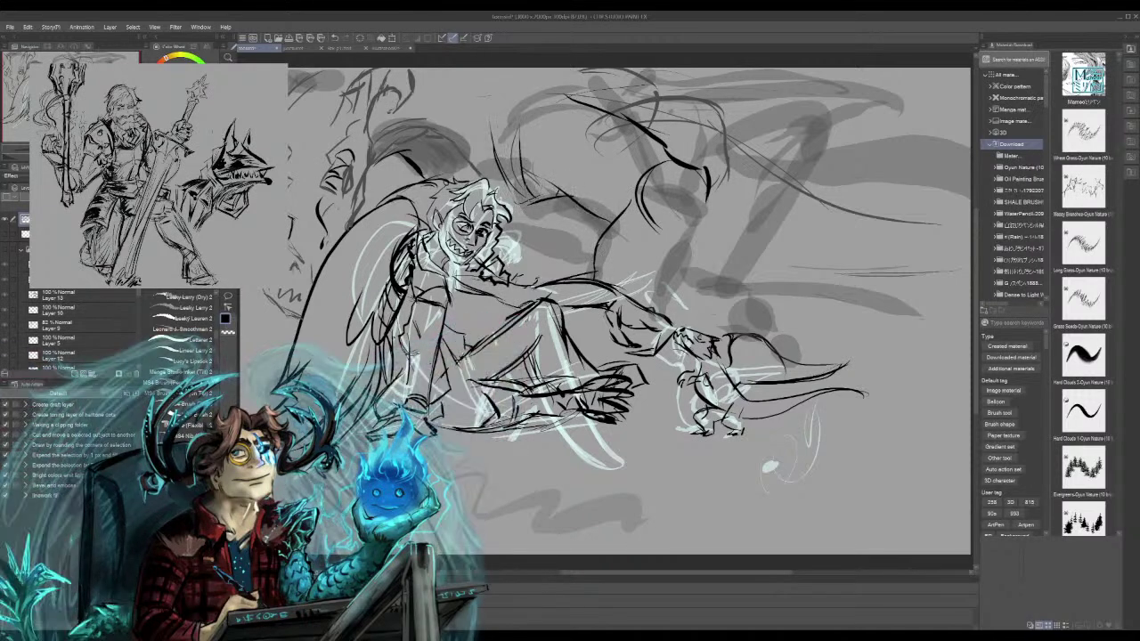
drag(532, 146, 538, 188)
mouse_move(536, 150)
mouse_down()
mouse_move(545, 193)
mouse_move(603, 165)
mouse_up()
drag(546, 143, 558, 171)
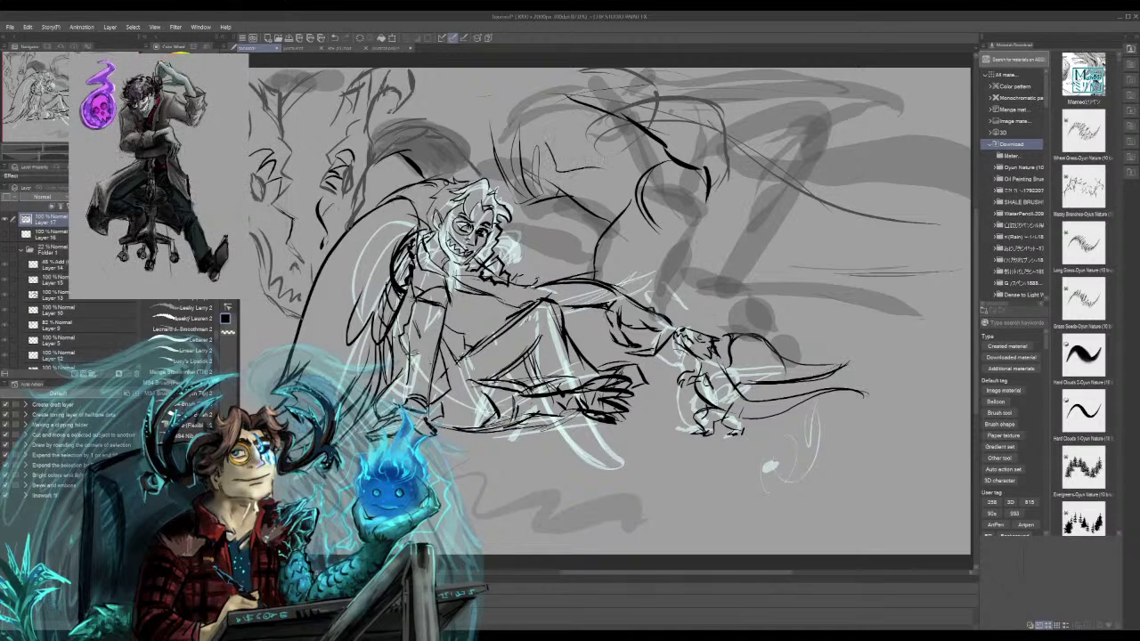
Add dark sweeping arcs above the angular lines near the seated figure's head
drag(487, 119, 546, 141)
drag(515, 100, 565, 88)
mouse_move(490, 89)
mouse_down()
mouse_move(499, 101)
mouse_move(571, 76)
mouse_up()
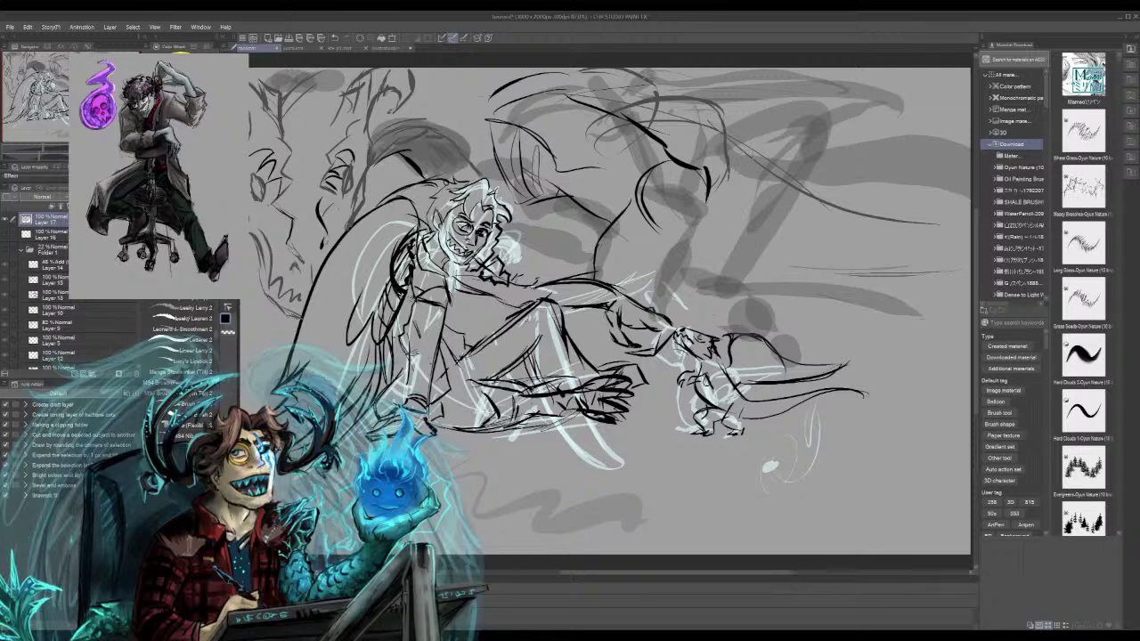
Draw the dark back contour of the background body, curving down over the slanting grey limb
mouse_move(643, 75)
mouse_down()
mouse_move(703, 118)
mouse_move(802, 120)
mouse_move(810, 133)
mouse_up()
drag(729, 109, 796, 156)
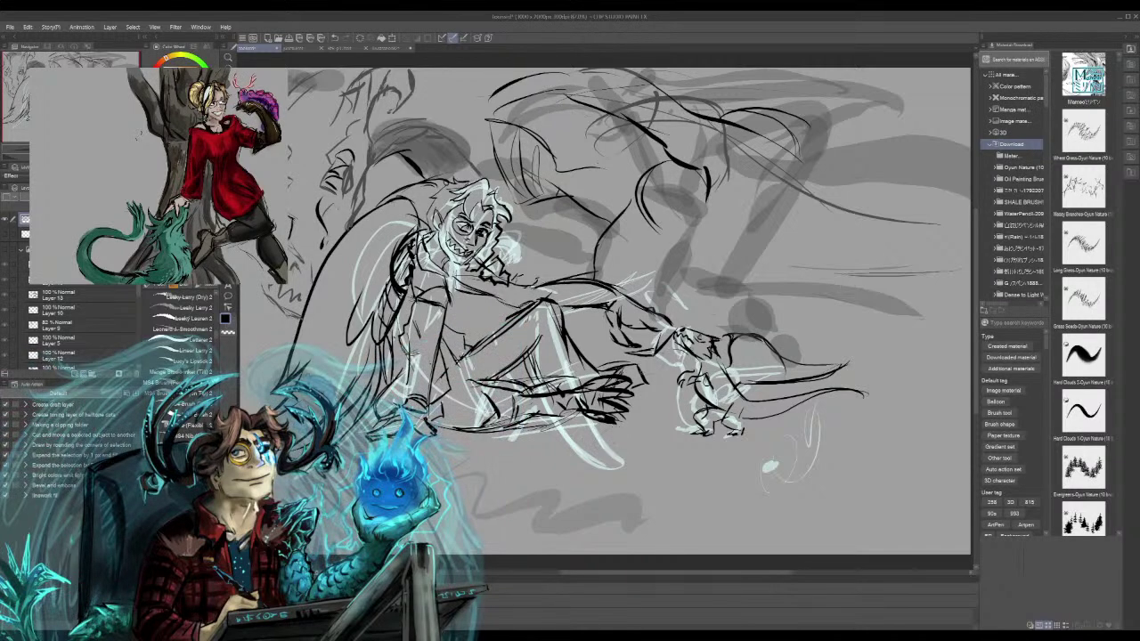
drag(800, 130, 828, 198)
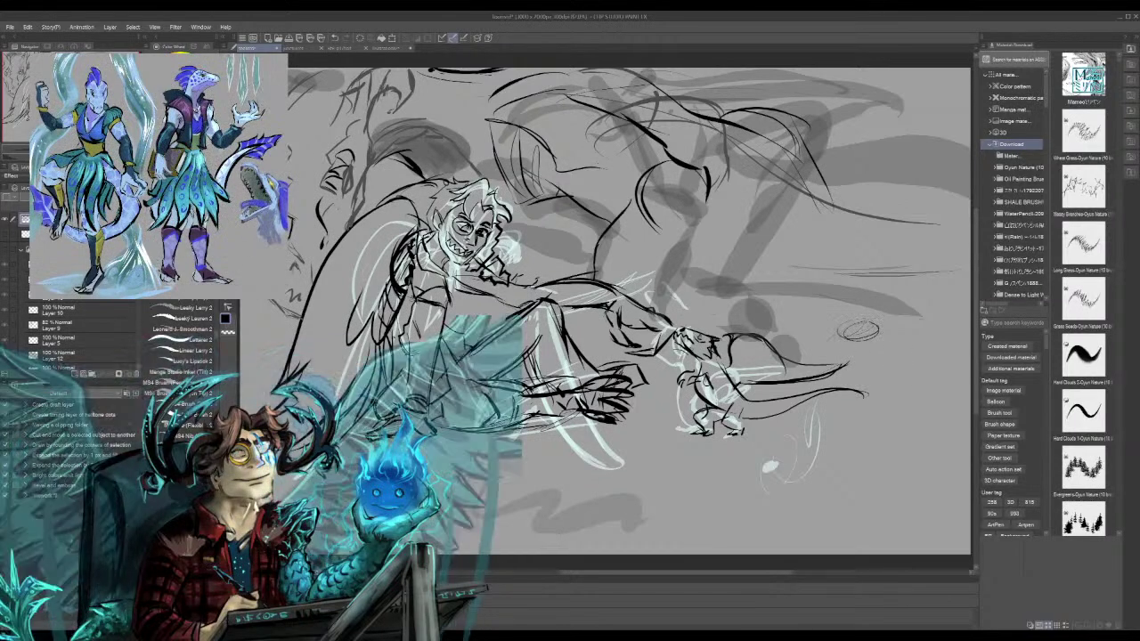
Rough in the neck and body of a second small creature beyond the lizard's tail, undoing stray marks
mouse_move(842, 342)
mouse_down()
mouse_move(889, 367)
mouse_move(908, 355)
mouse_move(959, 356)
mouse_up()
drag(906, 386, 944, 373)
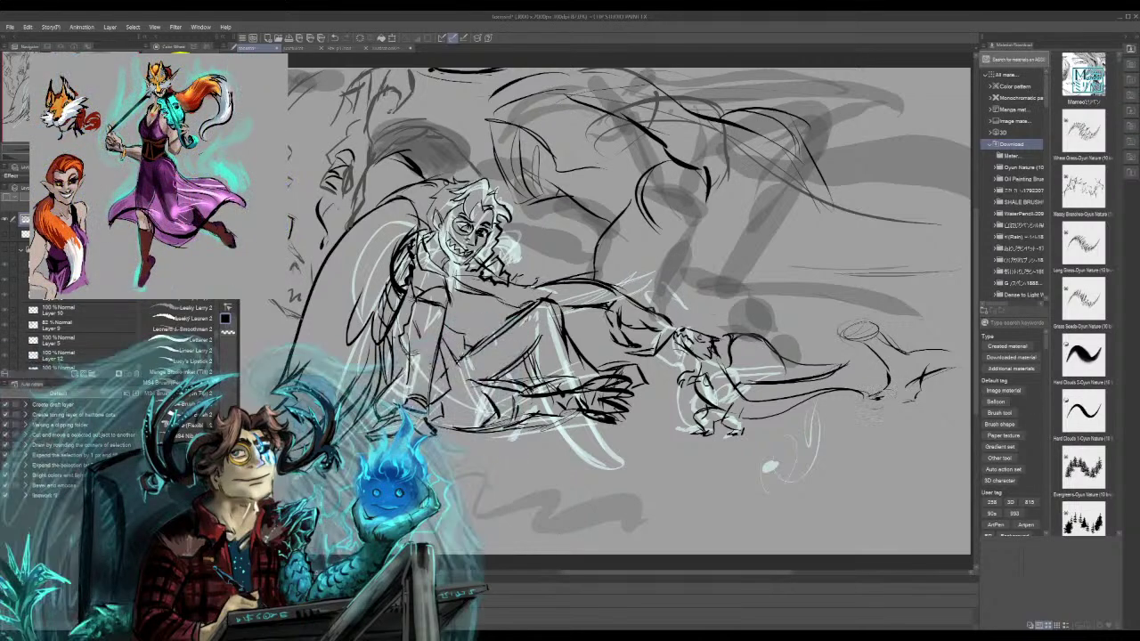
key(ctrl+z)
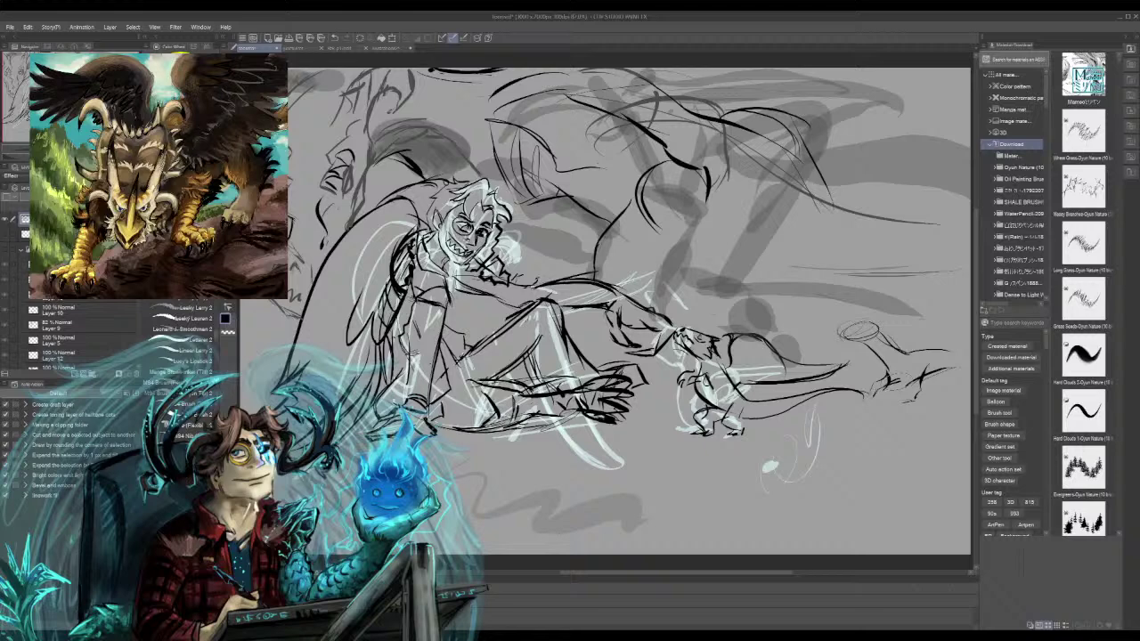
Define the second small creature's head, underside and legs with dark lines
drag(886, 373, 924, 374)
drag(891, 374, 922, 381)
mouse_move(887, 343)
mouse_down()
mouse_move(928, 352)
mouse_move(857, 358)
mouse_move(841, 335)
mouse_up()
mouse_move(849, 339)
mouse_down()
mouse_move(891, 337)
mouse_move(895, 348)
mouse_move(879, 358)
mouse_move(898, 333)
mouse_move(871, 353)
mouse_move(966, 347)
mouse_move(968, 337)
mouse_move(943, 383)
mouse_up()
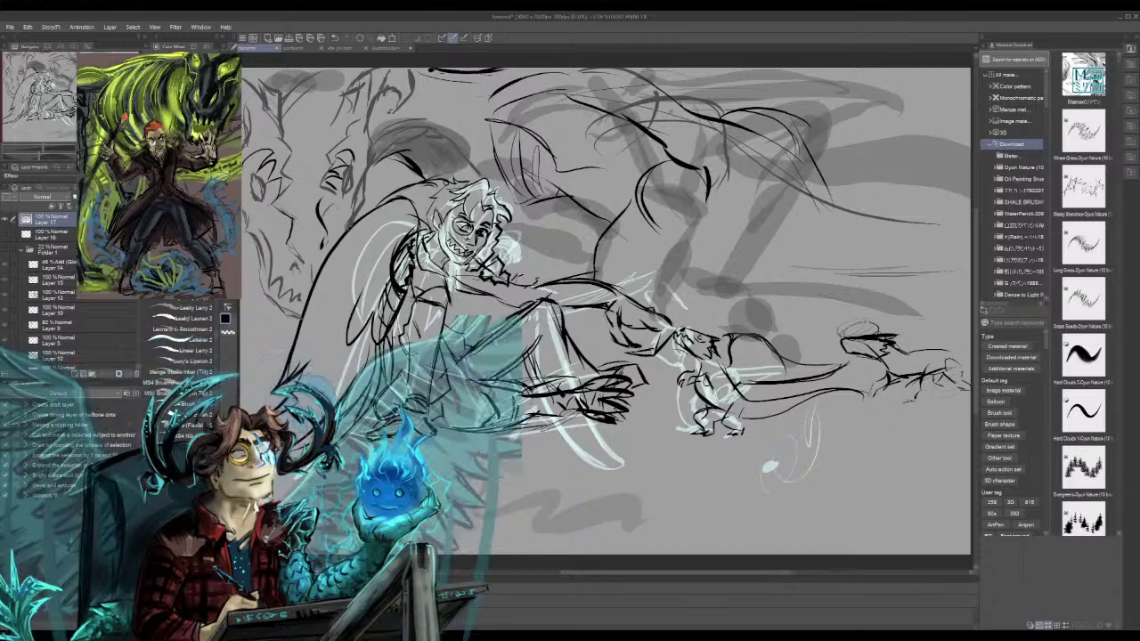
Add the second small creature's hindquarters and a curved wing arc above its back
drag(941, 357, 969, 351)
drag(950, 374, 966, 365)
mouse_move(920, 330)
mouse_down()
mouse_move(911, 353)
mouse_move(892, 353)
mouse_move(970, 310)
mouse_up()
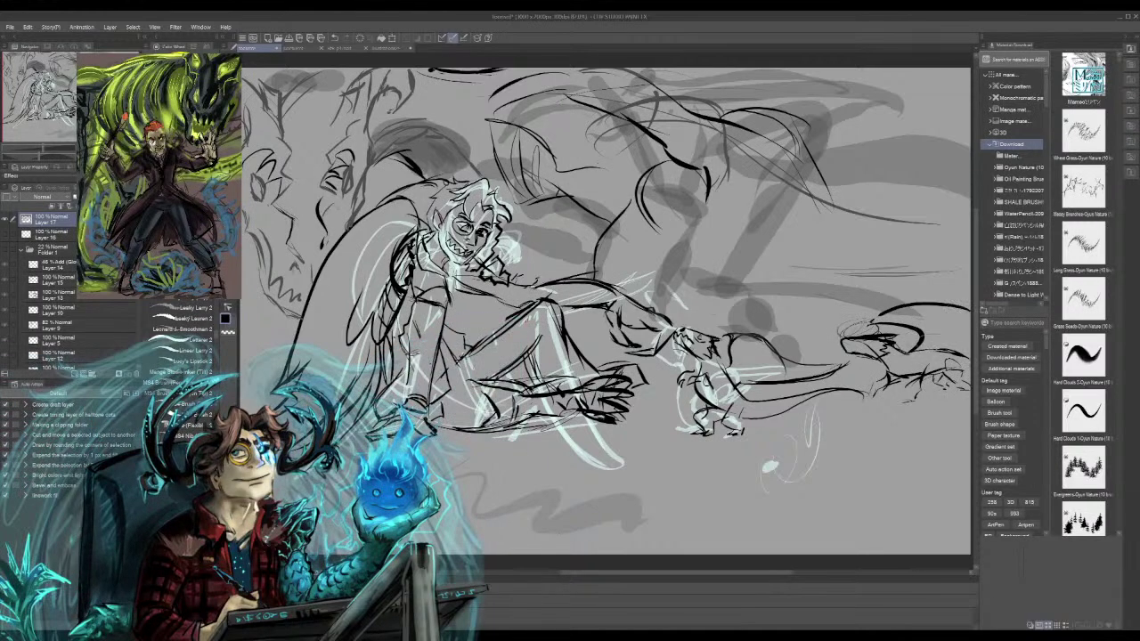
Touch up the second small creature's wing and head, and add spiky marks along the seated figure's outstretched arm
drag(928, 352, 971, 333)
mouse_move(842, 351)
mouse_down()
mouse_move(885, 331)
mouse_move(864, 335)
mouse_move(871, 344)
mouse_up()
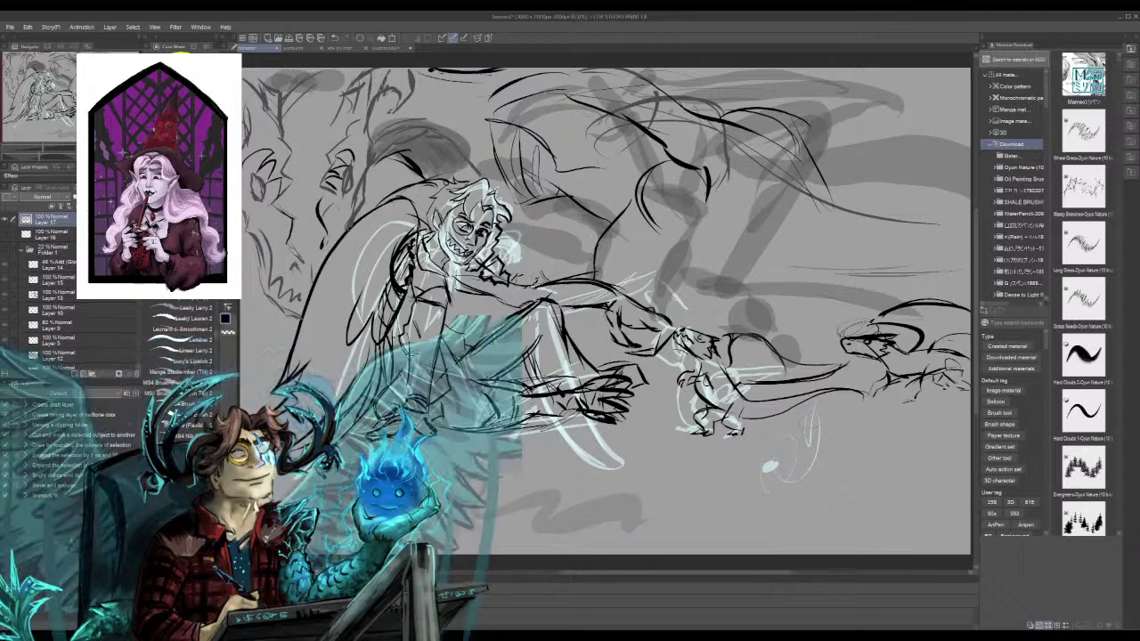
drag(546, 285, 575, 267)
mouse_move(580, 278)
mouse_down()
mouse_move(584, 267)
mouse_move(625, 292)
mouse_move(567, 288)
mouse_move(598, 278)
mouse_move(618, 278)
mouse_move(547, 299)
mouse_up()
drag(563, 279, 547, 289)
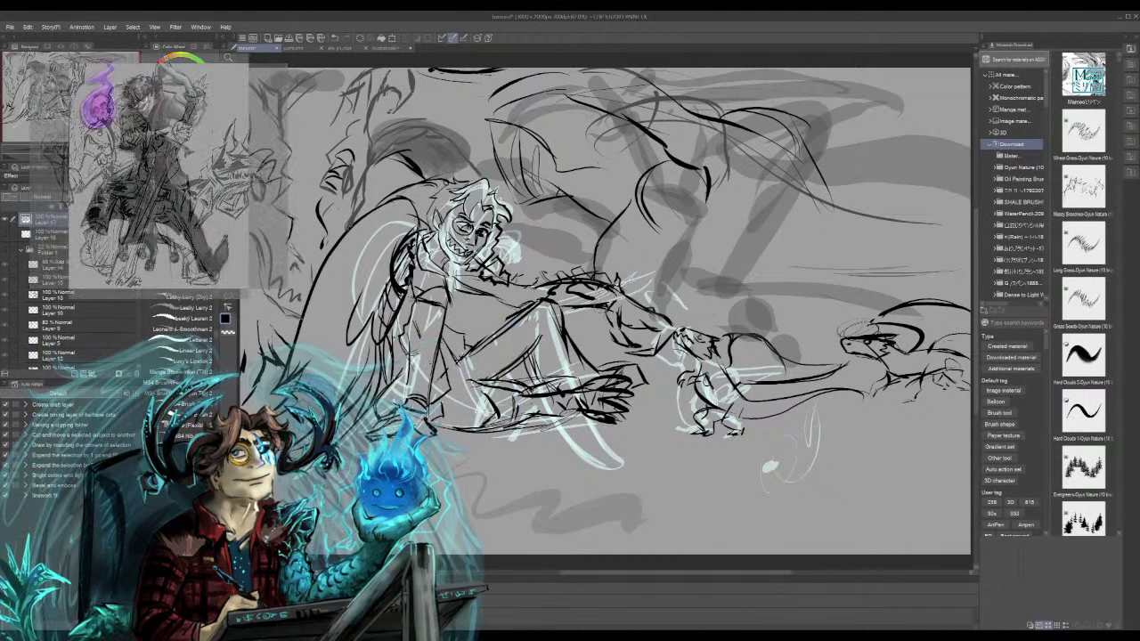
Draw the dark lower contour of the background creature's limb down toward the outstretched arm, undoing stray strokes
drag(700, 219, 655, 298)
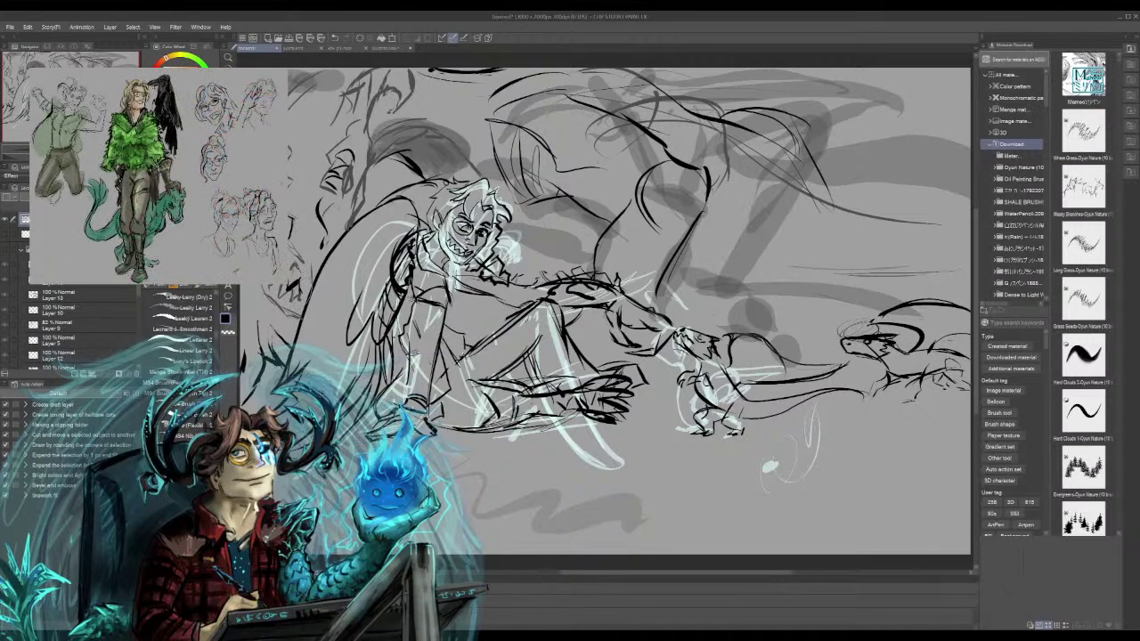
key(ctrl+z)
key(ctrl+z)
key(ctrl+z)
key(ctrl+z)
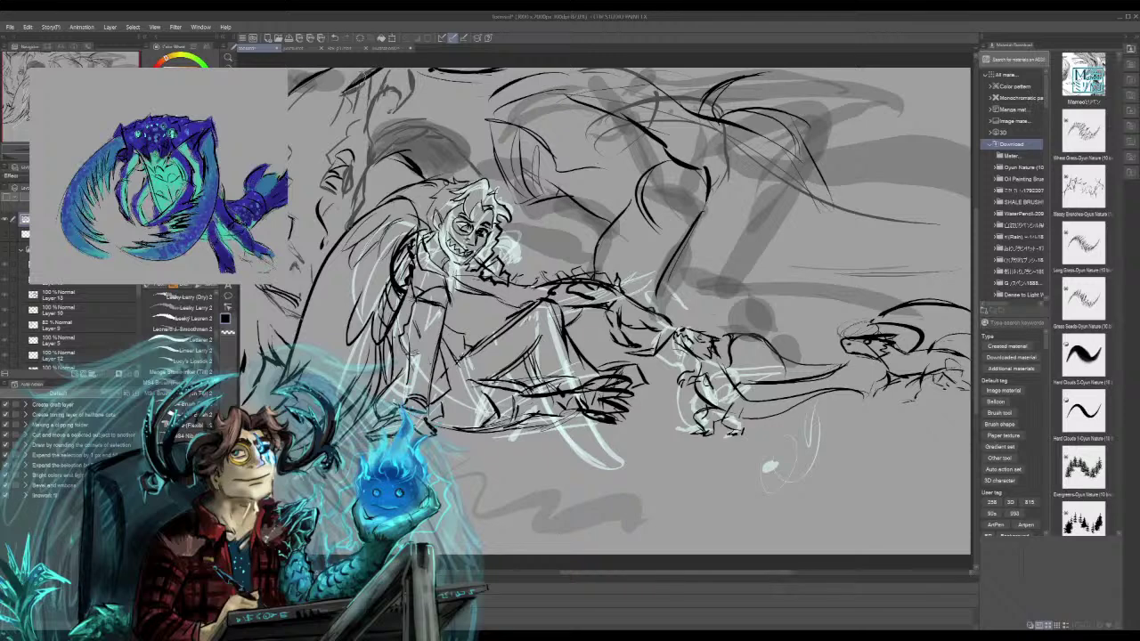
Draw dark curling horn-like lines beside the large creature's face, above the seated figure's wing, undoing a stray stroke
drag(355, 93, 401, 62)
mouse_move(389, 68)
mouse_down()
mouse_move(380, 83)
mouse_move(415, 66)
mouse_move(427, 115)
mouse_move(392, 152)
mouse_up()
key(ctrl+z)
drag(406, 101, 371, 114)
mouse_move(372, 115)
mouse_down()
mouse_move(365, 142)
mouse_move(379, 162)
mouse_up()
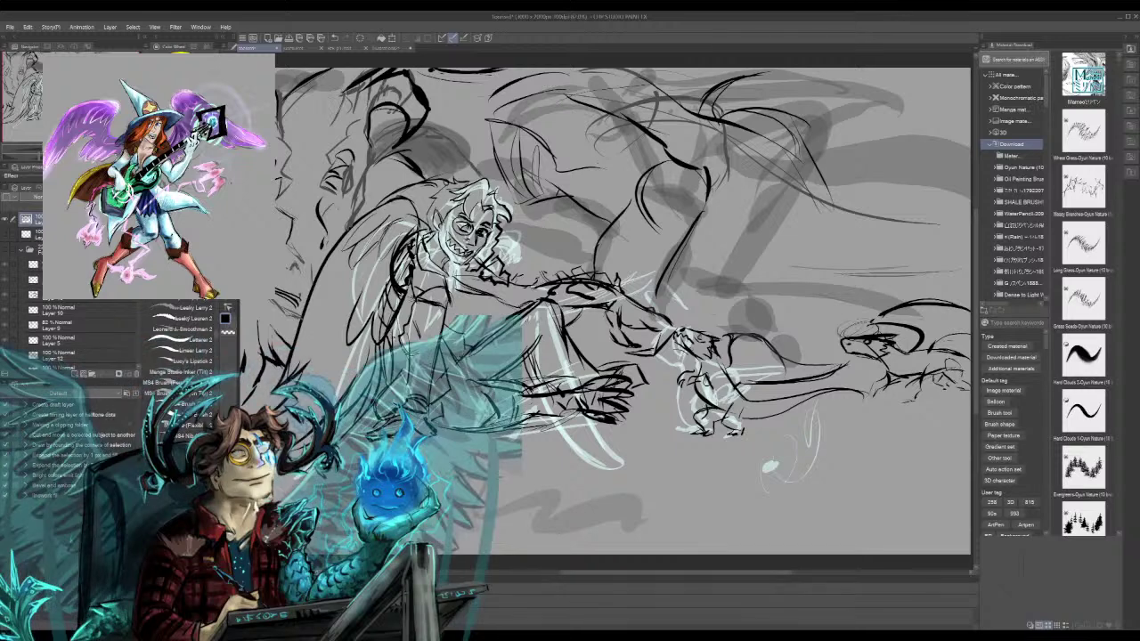
drag(355, 83, 339, 113)
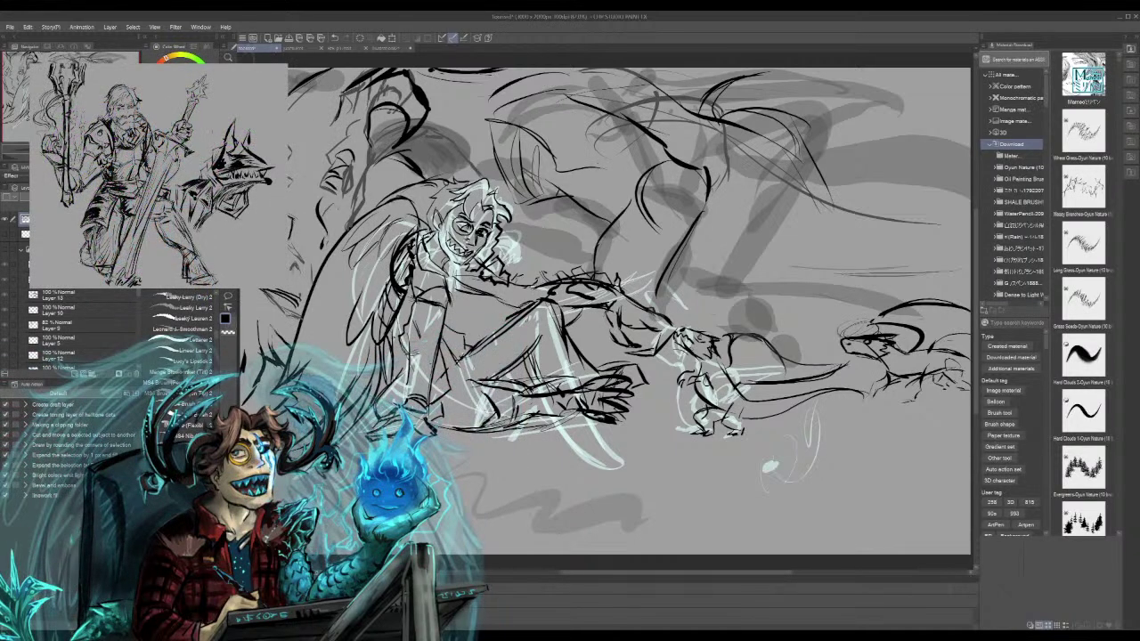
mouse_move(239, 320)
mouse_down()
mouse_move(261, 321)
mouse_move(238, 321)
mouse_up()
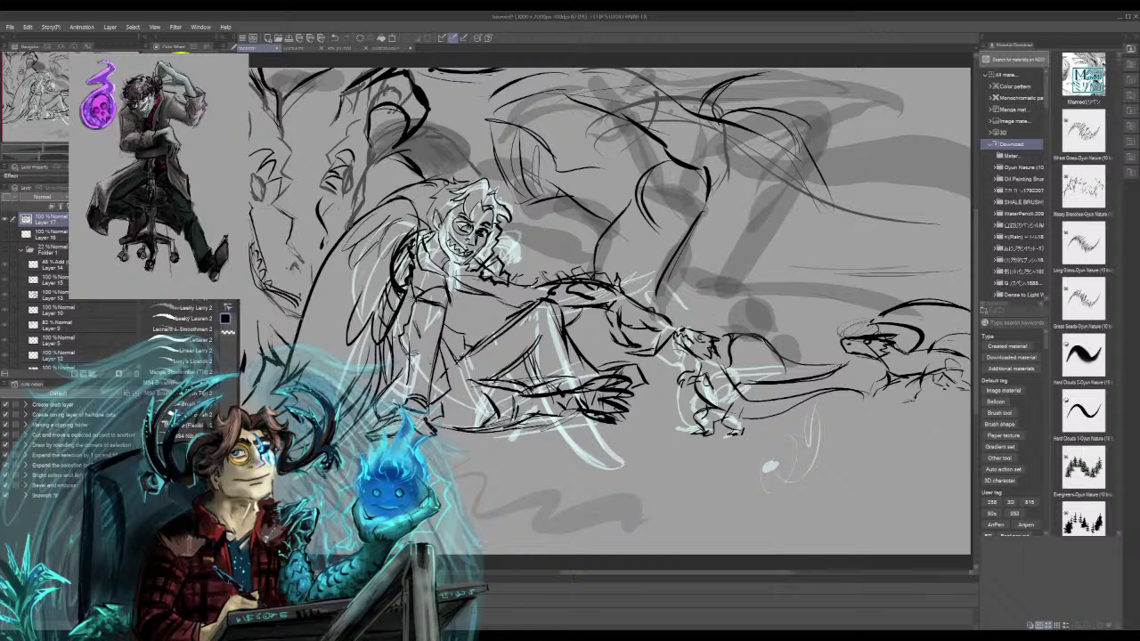
mouse_move(238, 312)
mouse_down()
mouse_move(272, 311)
mouse_move(250, 312)
mouse_up()
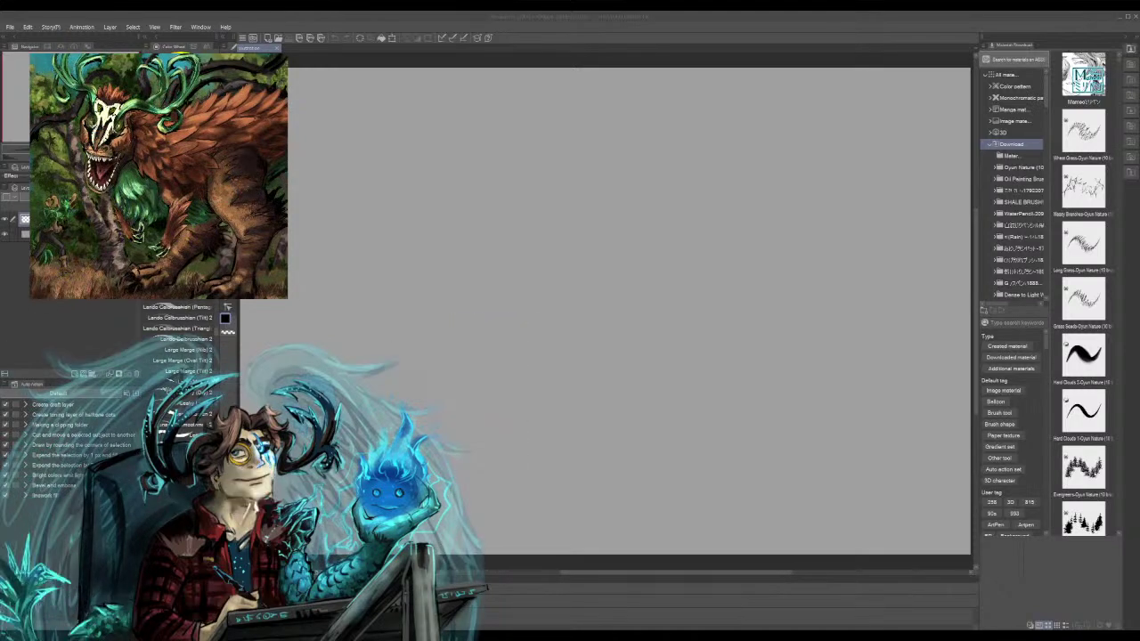
Fill a row of five equal dark grey squares near the top edge of the new canvas and clear the selection
click(686, 79)
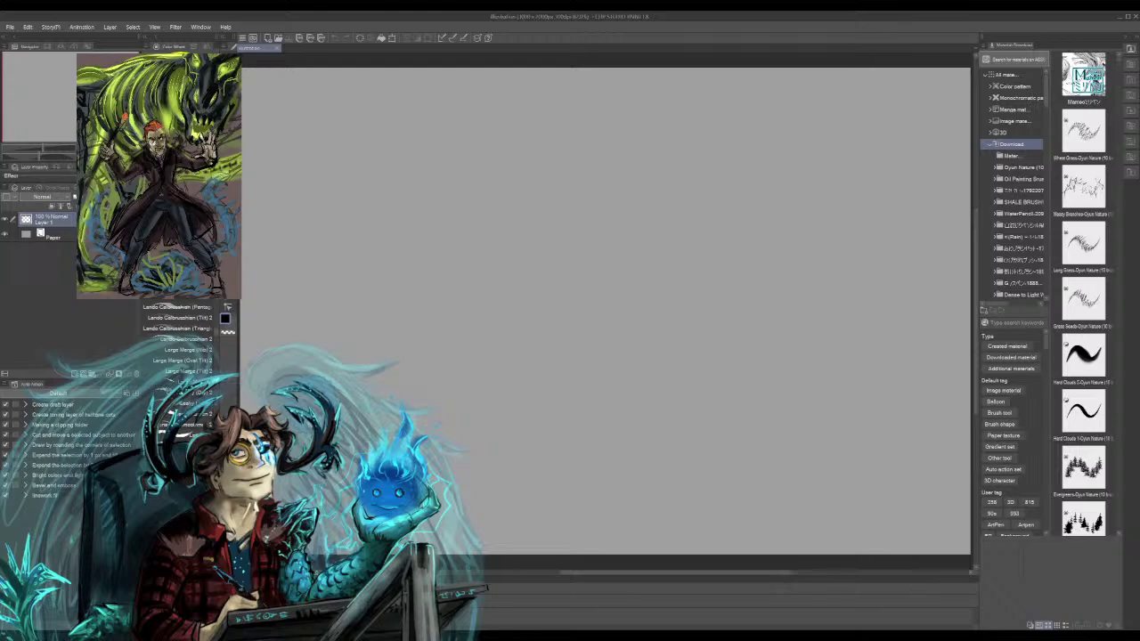
key(m)
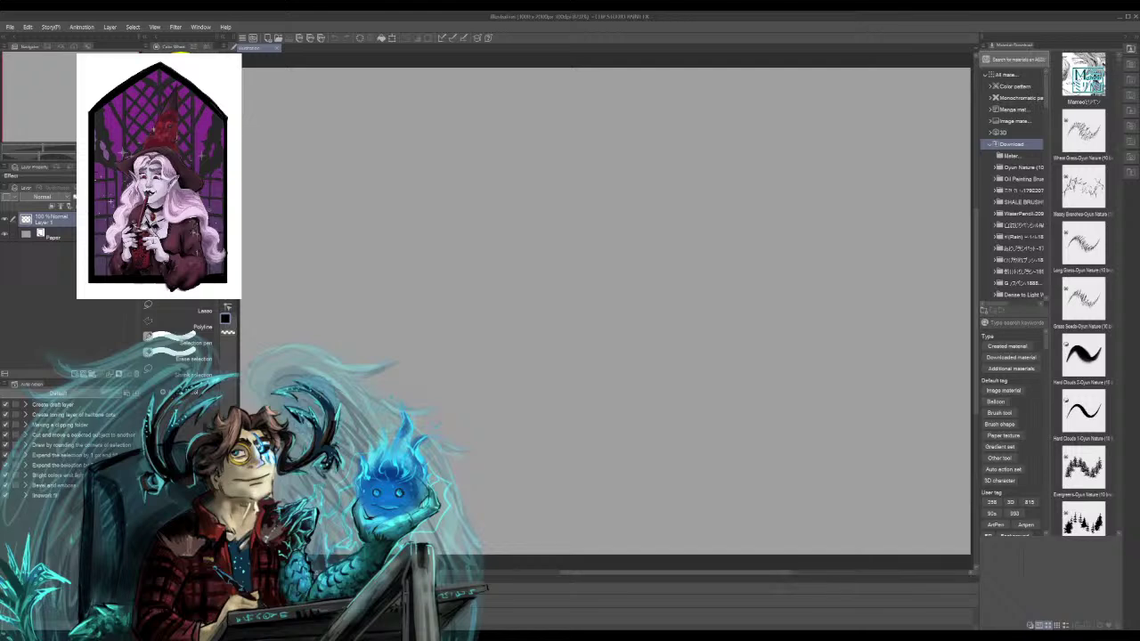
drag(322, 132, 290, 98)
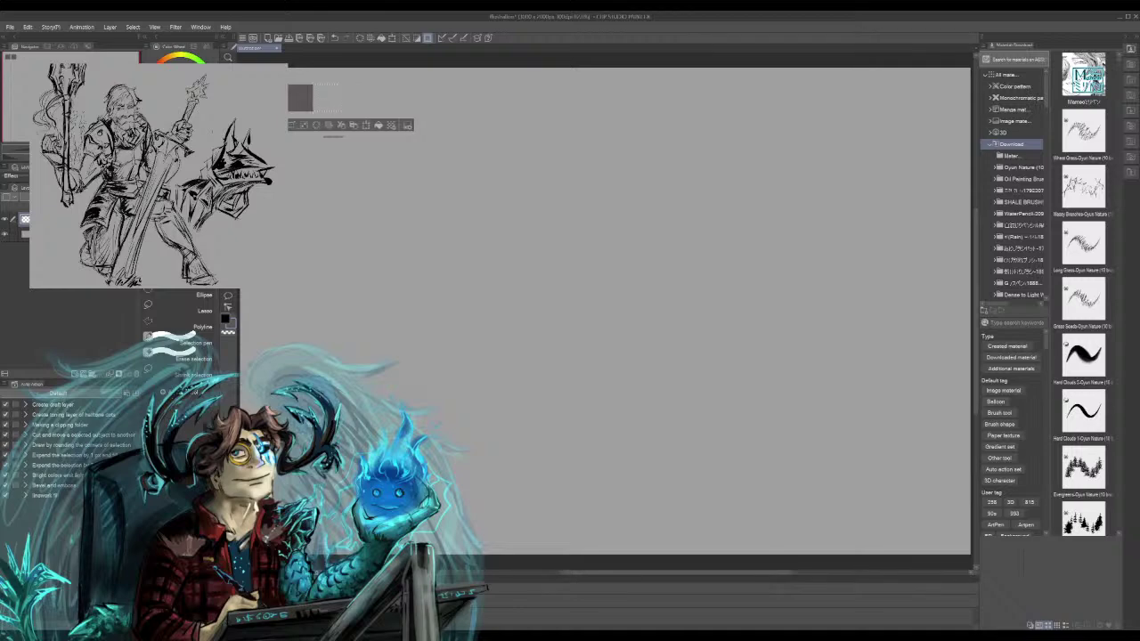
click(378, 125)
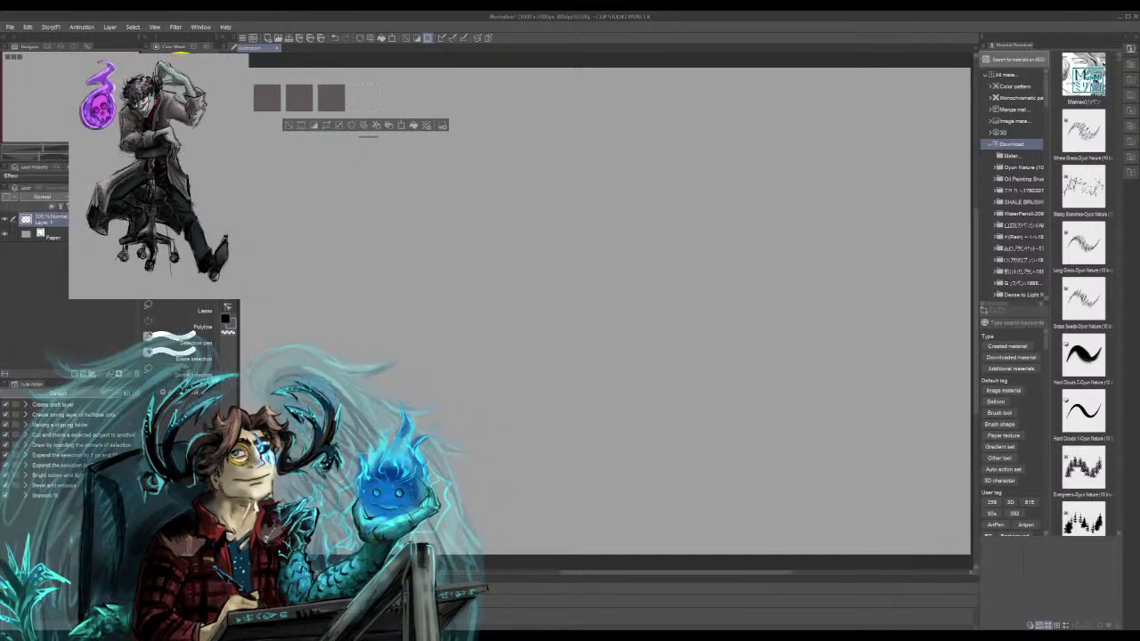
click(378, 126)
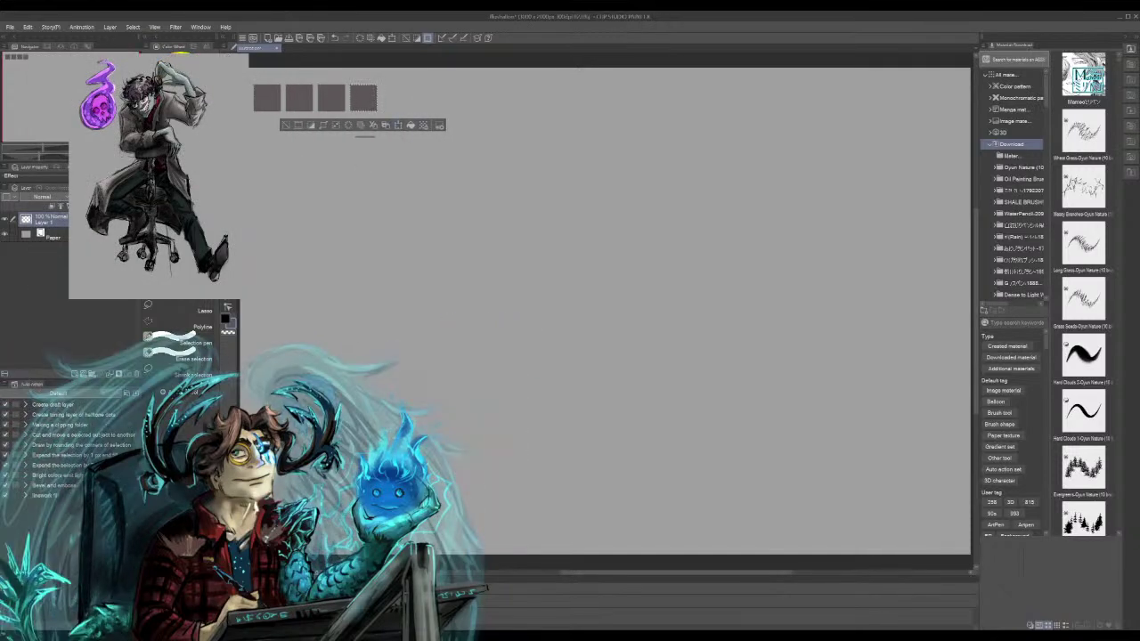
drag(363, 97, 393, 98)
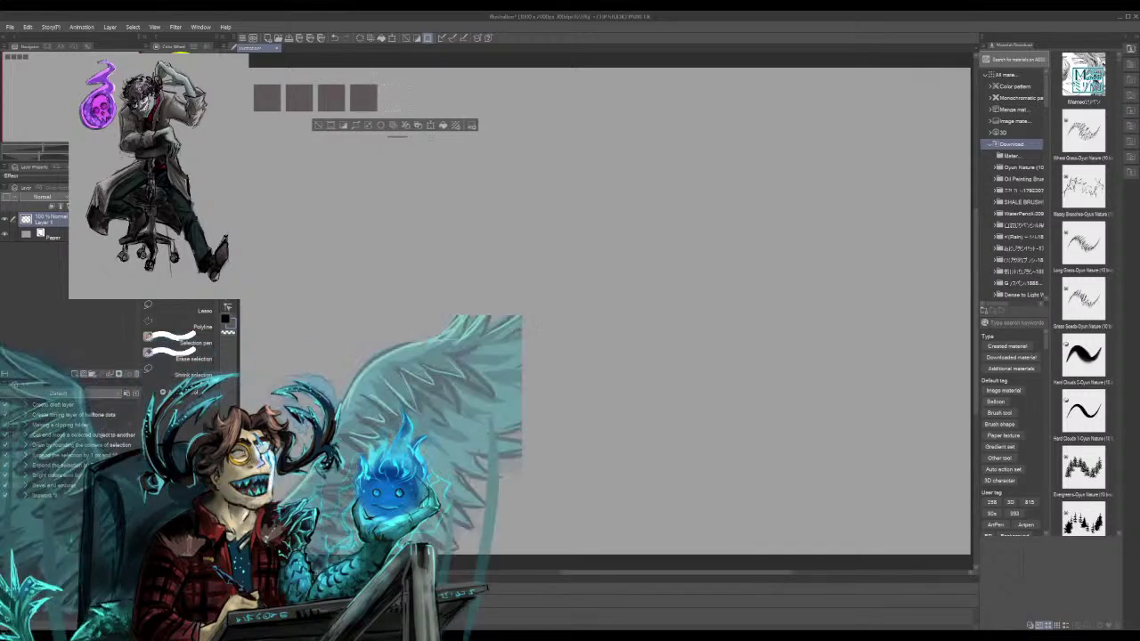
click(443, 125)
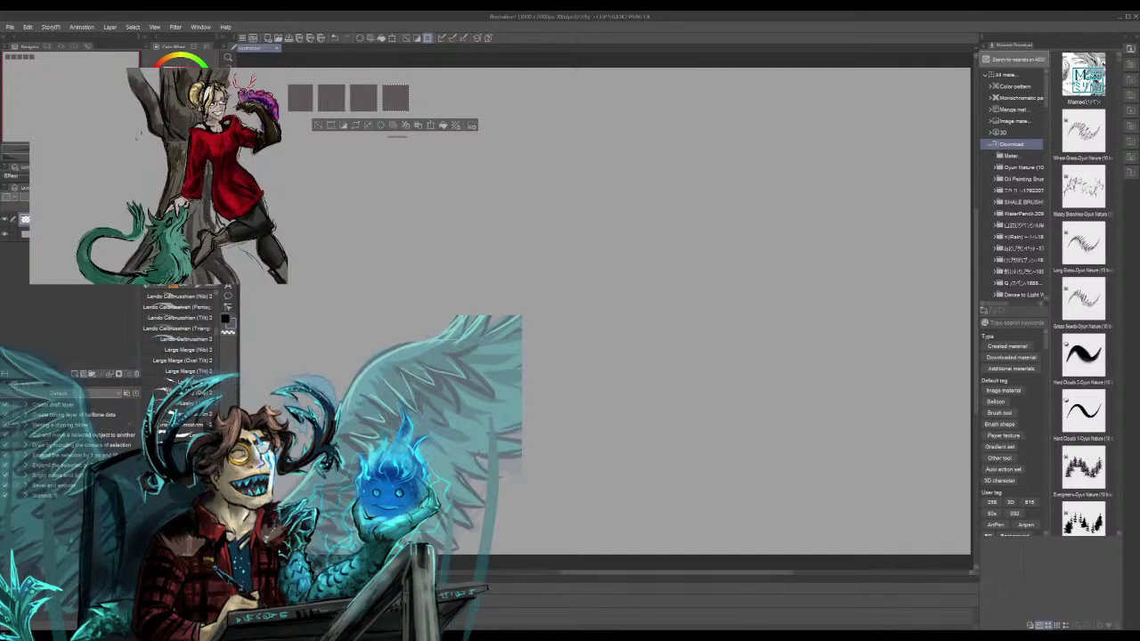
key(ctrl+d)
key(b)
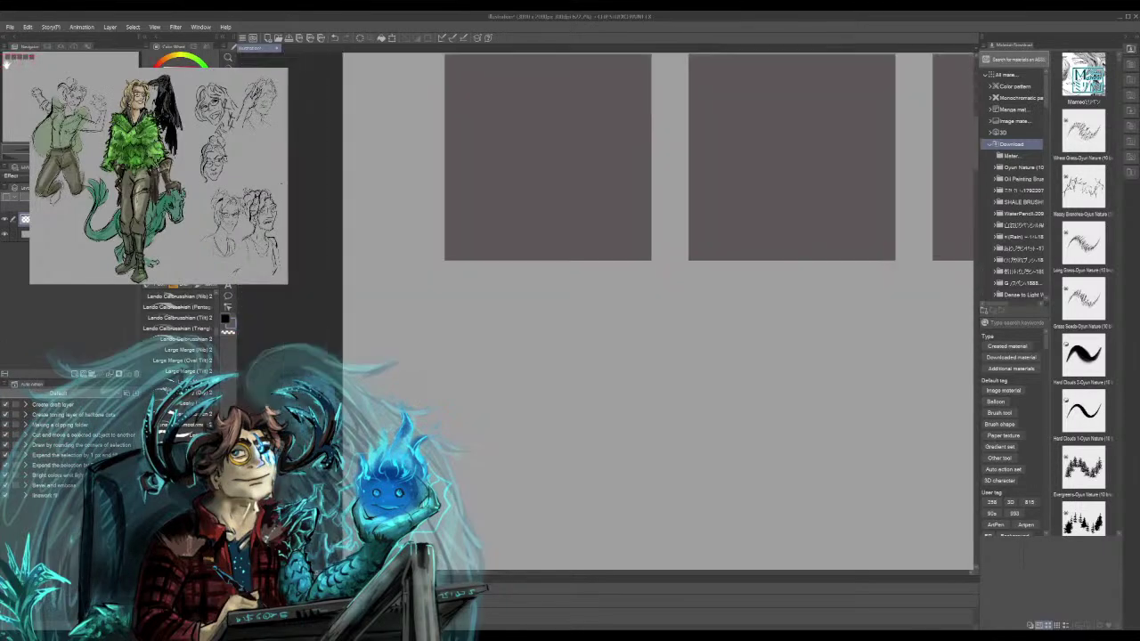
drag(8, 64, 7, 61)
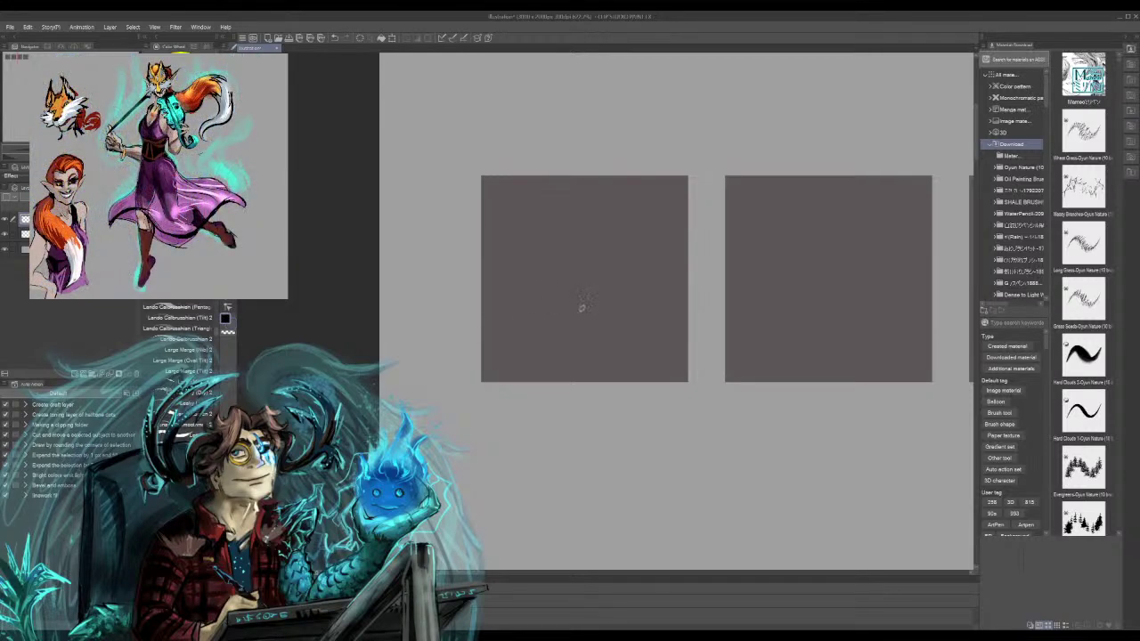
mouse_move(596, 289)
mouse_down()
mouse_move(524, 298)
mouse_move(545, 326)
mouse_up()
key(ctrl+z)
drag(623, 255, 540, 301)
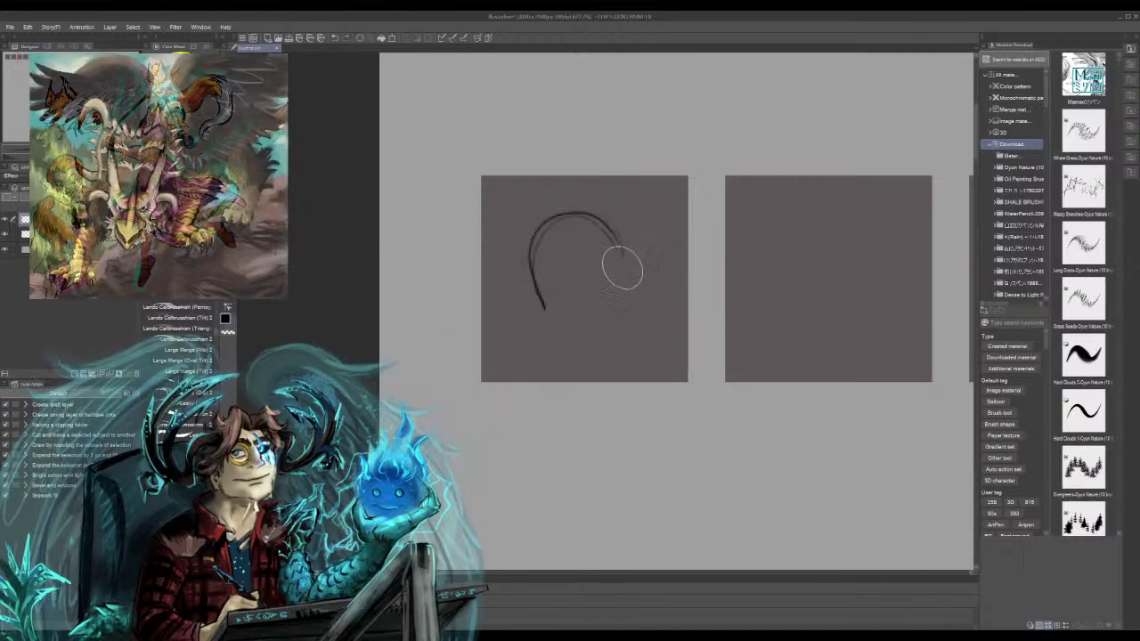
key(ctrl+z)
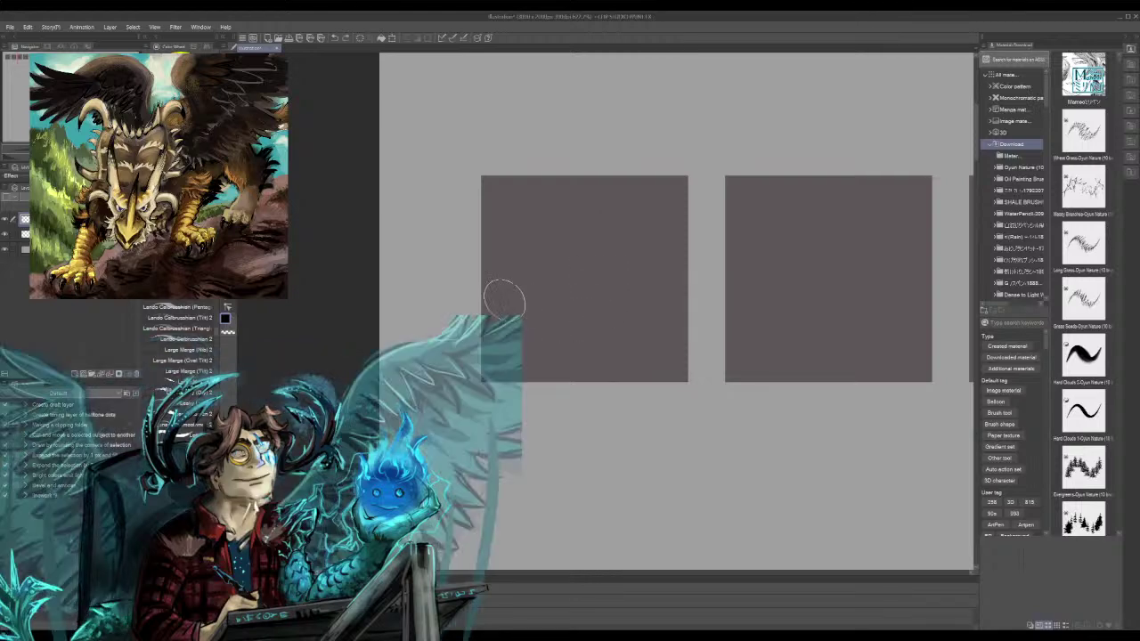
Try sketching a skull arc, a circled half-closed eye and a heavy-lidded second eye in the first square
drag(504, 258, 651, 280)
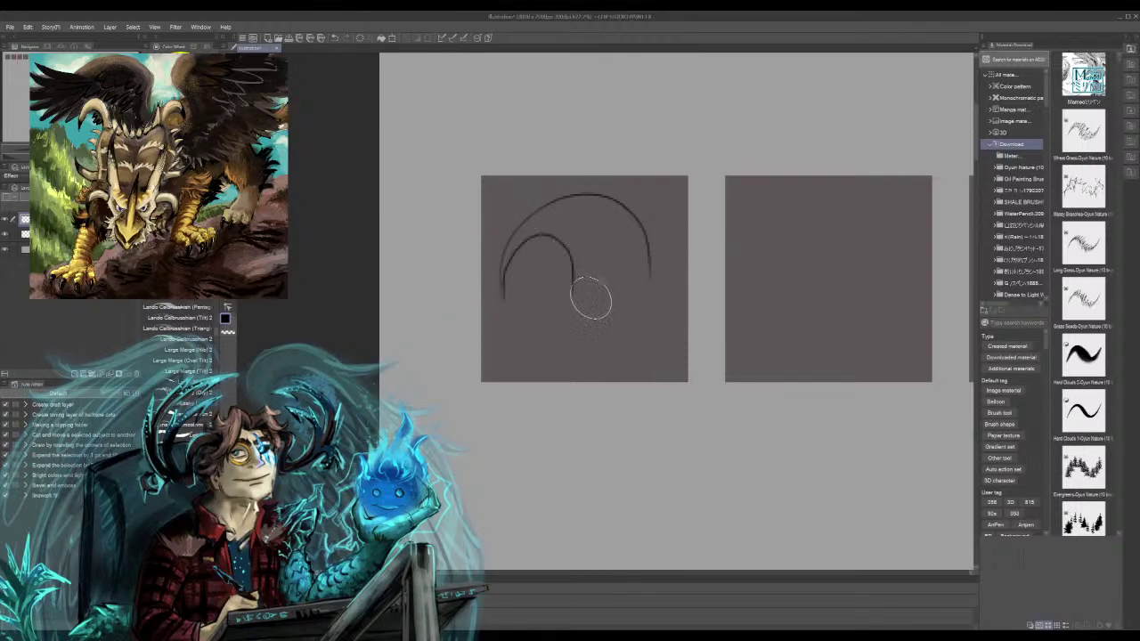
mouse_move(492, 294)
mouse_down()
mouse_move(552, 285)
mouse_move(533, 296)
mouse_move(530, 285)
mouse_up()
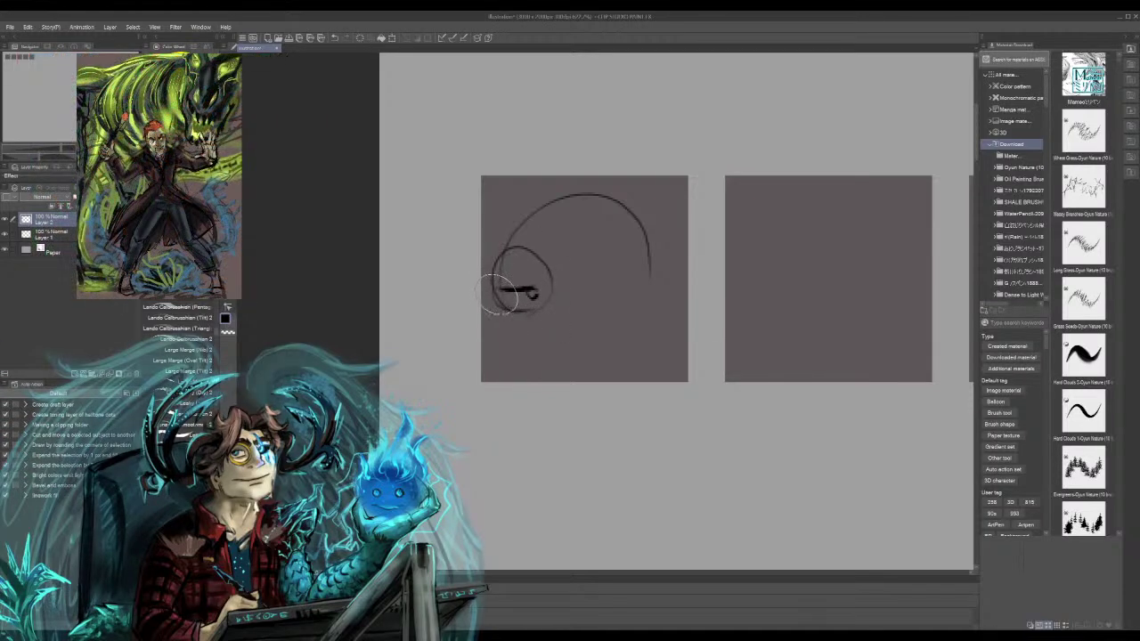
mouse_move(497, 288)
mouse_down()
mouse_move(535, 273)
mouse_move(515, 257)
mouse_move(544, 276)
mouse_move(544, 304)
mouse_up()
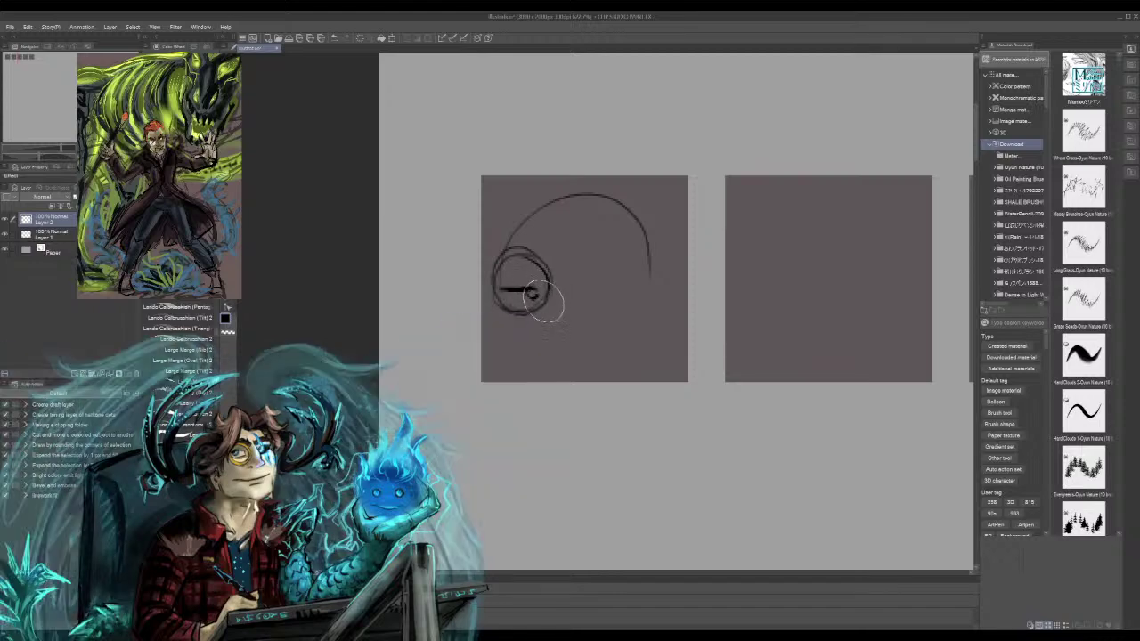
mouse_move(579, 286)
mouse_down()
mouse_move(622, 286)
mouse_move(593, 282)
mouse_move(613, 294)
mouse_move(597, 290)
mouse_up()
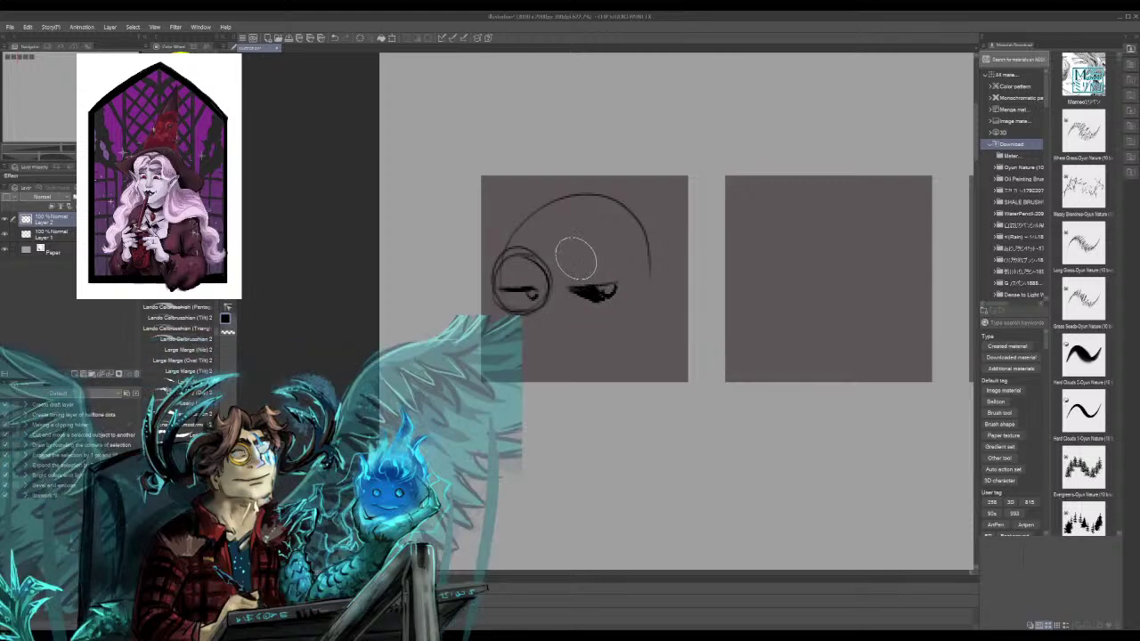
Add a thick angled brow above the second eye and rough in the hairline, undoing a stray mark
mouse_move(585, 235)
mouse_down()
mouse_move(612, 230)
mouse_move(563, 251)
mouse_move(553, 239)
mouse_move(558, 252)
mouse_move(626, 237)
mouse_move(610, 240)
mouse_up()
mouse_move(538, 222)
mouse_down()
mouse_move(522, 193)
mouse_move(498, 239)
mouse_up()
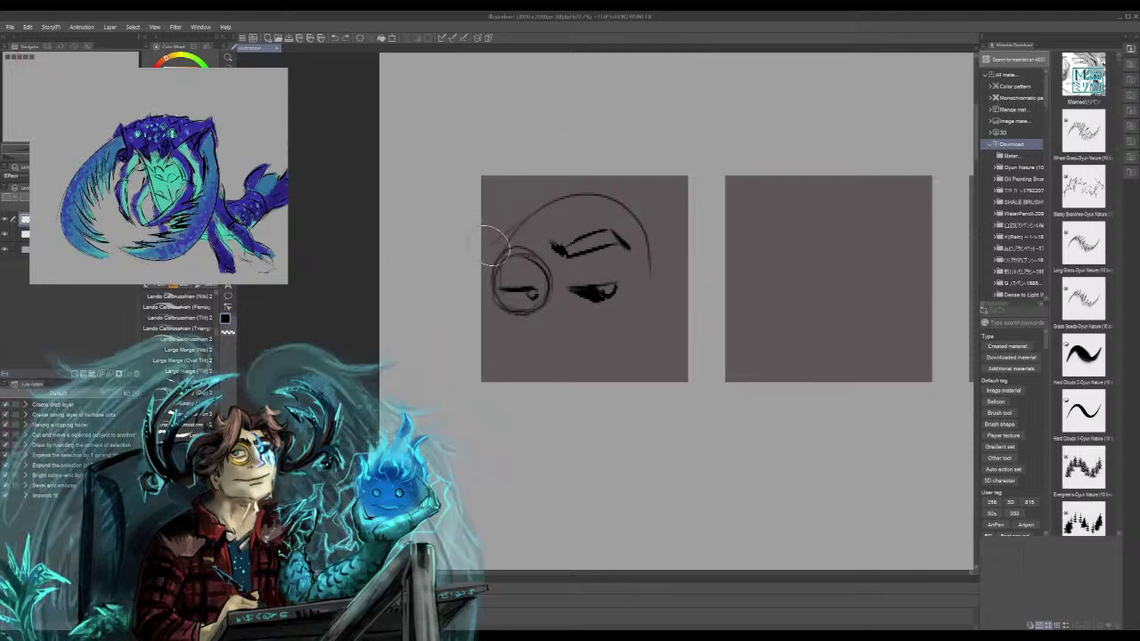
mouse_move(498, 242)
mouse_down()
mouse_move(517, 218)
mouse_move(539, 232)
mouse_move(488, 240)
mouse_move(505, 210)
mouse_move(490, 197)
mouse_move(534, 184)
mouse_move(556, 208)
mouse_move(502, 249)
mouse_up()
key(ctrl+z)
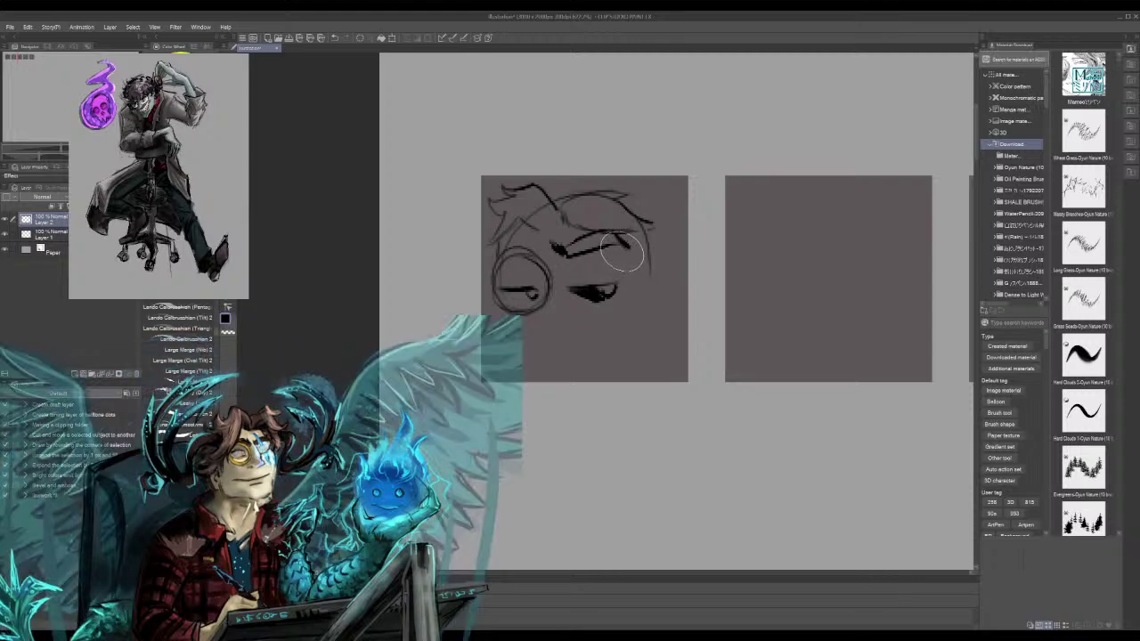
Erase the thick brow and redraw slimmer slanting brows over both eyes
key(bracketright)
key(bracketright)
key(bracketright)
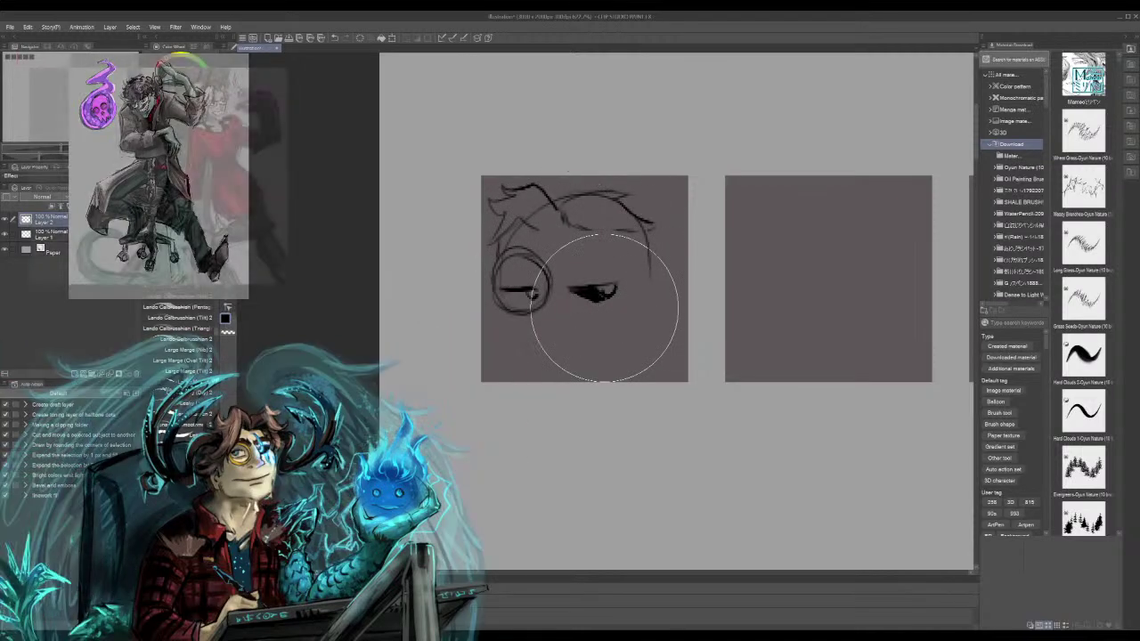
key(bracketleft)
key(bracketleft)
key(bracketleft)
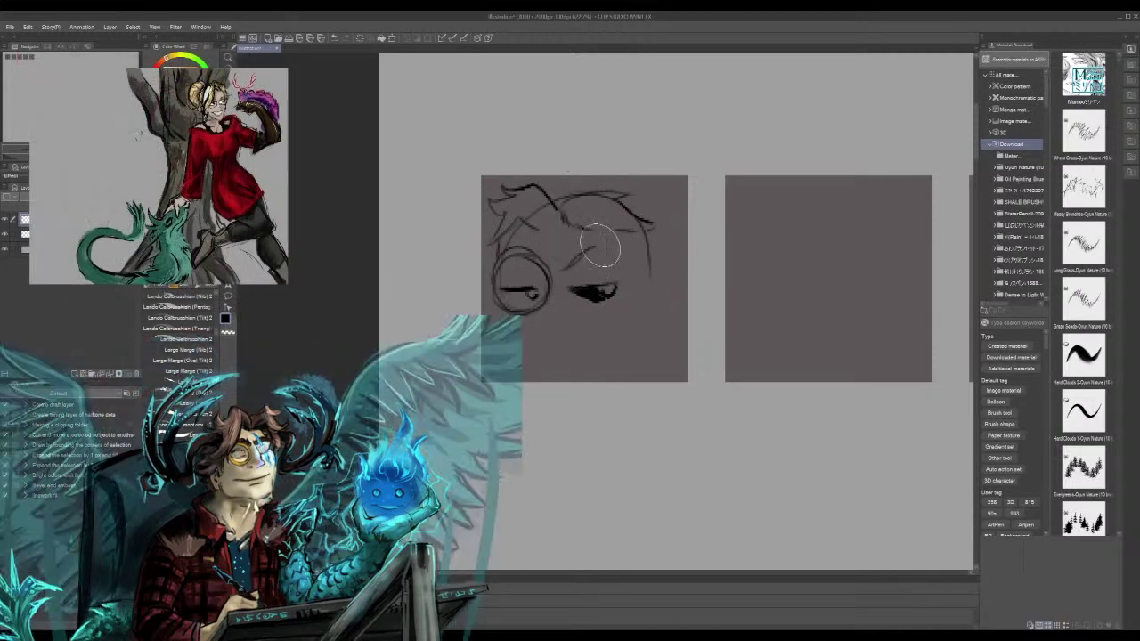
mouse_move(603, 247)
mouse_down()
mouse_move(569, 271)
mouse_move(588, 251)
mouse_move(610, 263)
mouse_move(604, 252)
mouse_move(569, 276)
mouse_move(586, 258)
mouse_move(555, 273)
mouse_move(507, 261)
mouse_move(537, 276)
mouse_move(506, 259)
mouse_move(541, 274)
mouse_move(503, 260)
mouse_move(542, 272)
mouse_move(555, 255)
mouse_move(534, 271)
mouse_move(502, 272)
mouse_move(494, 290)
mouse_move(522, 271)
mouse_move(498, 283)
mouse_move(534, 303)
mouse_up()
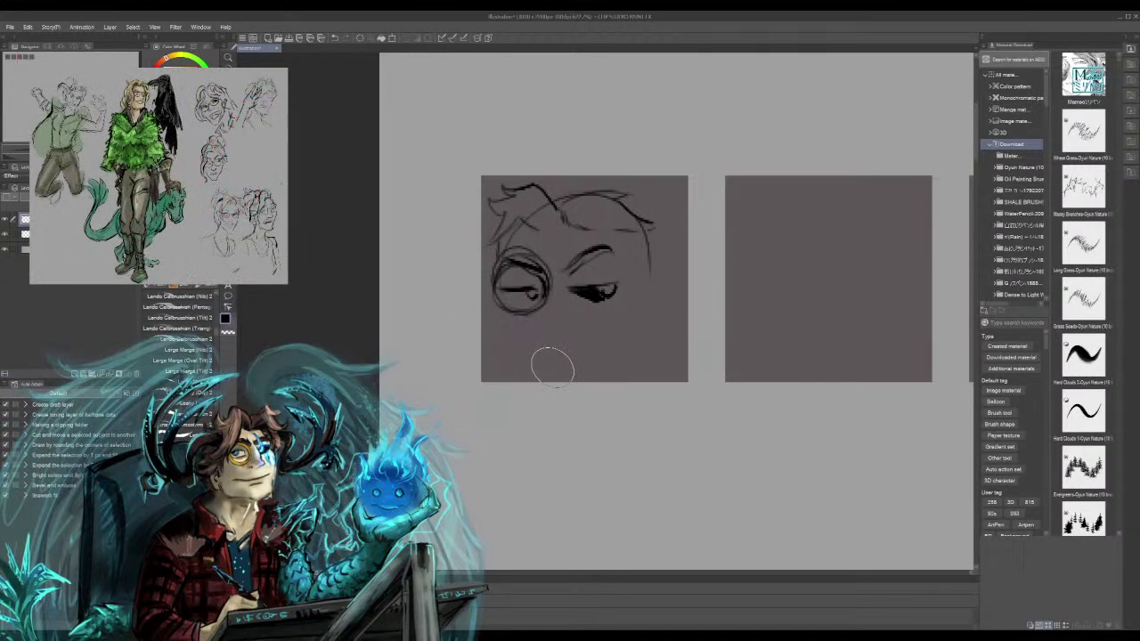
Adjust the brow and circle around the first eye and darken the eye area lines
key(j)
drag(530, 262, 546, 275)
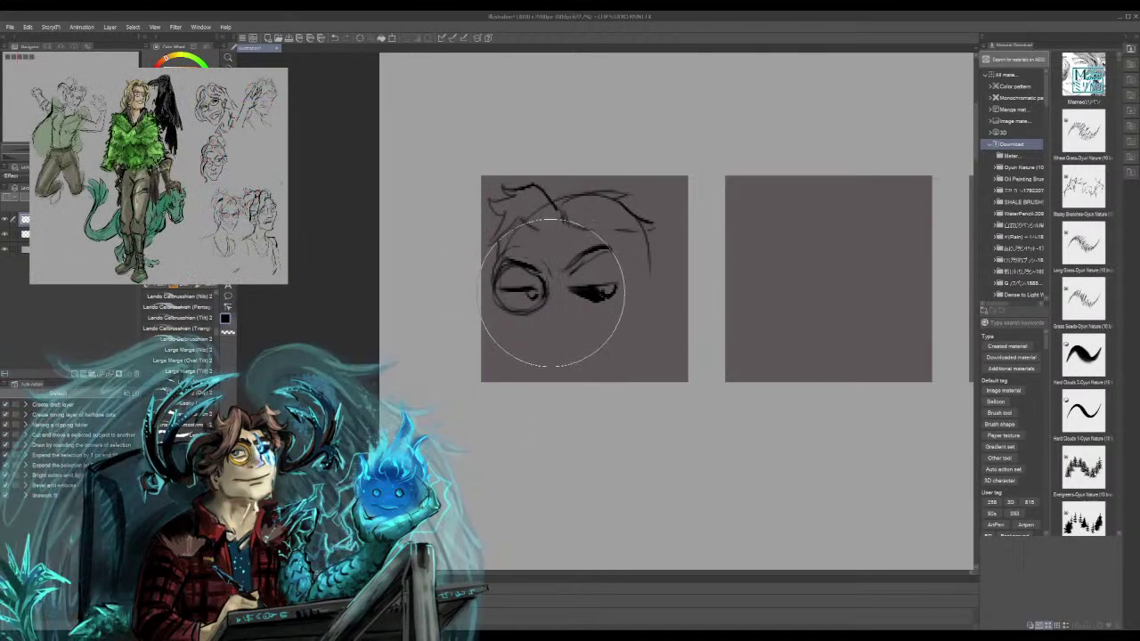
key(p)
mouse_move(499, 283)
mouse_down()
mouse_move(642, 231)
mouse_move(614, 292)
mouse_up()
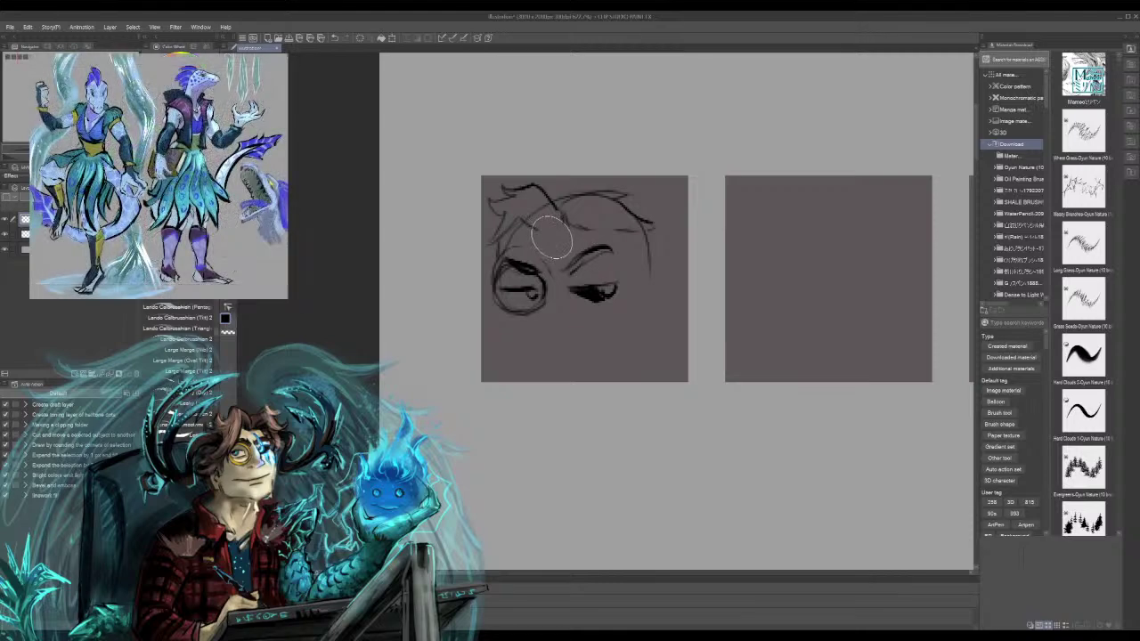
Add dark hair strokes beside the face and sketch the nose, slanted mouth and jawline
mouse_move(588, 223)
mouse_down()
mouse_move(560, 239)
mouse_move(608, 243)
mouse_move(554, 240)
mouse_move(619, 241)
mouse_move(559, 222)
mouse_move(624, 243)
mouse_move(595, 231)
mouse_move(621, 241)
mouse_move(612, 233)
mouse_move(632, 298)
mouse_up()
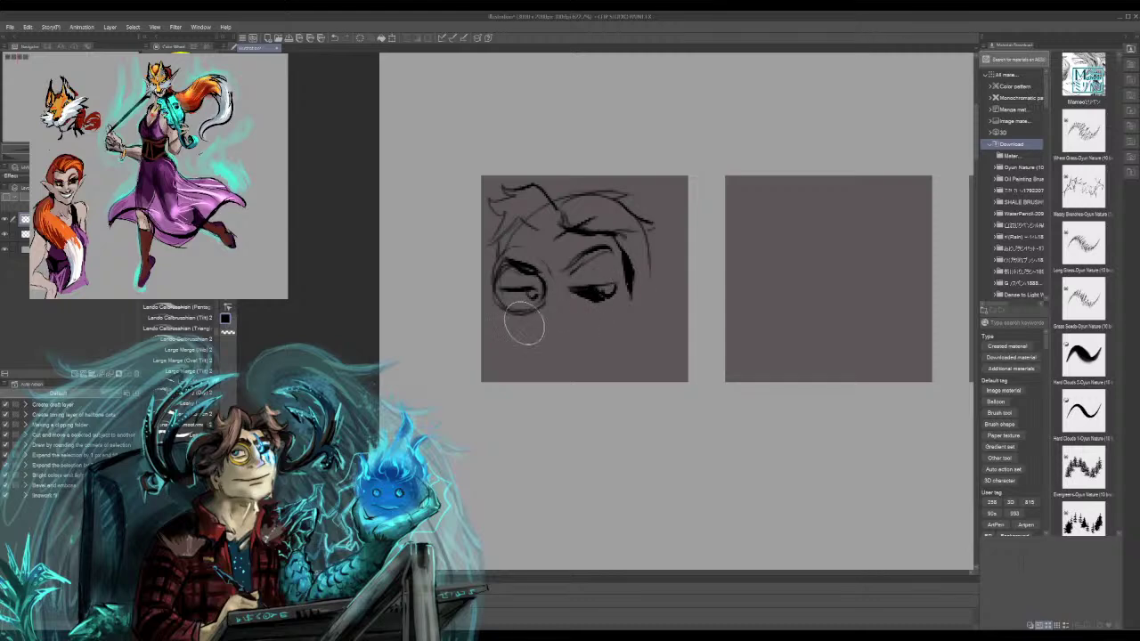
mouse_move(531, 292)
mouse_down()
mouse_move(559, 315)
mouse_move(583, 311)
mouse_up()
mouse_move(537, 343)
mouse_down()
mouse_move(628, 309)
mouse_move(552, 352)
mouse_move(593, 327)
mouse_up()
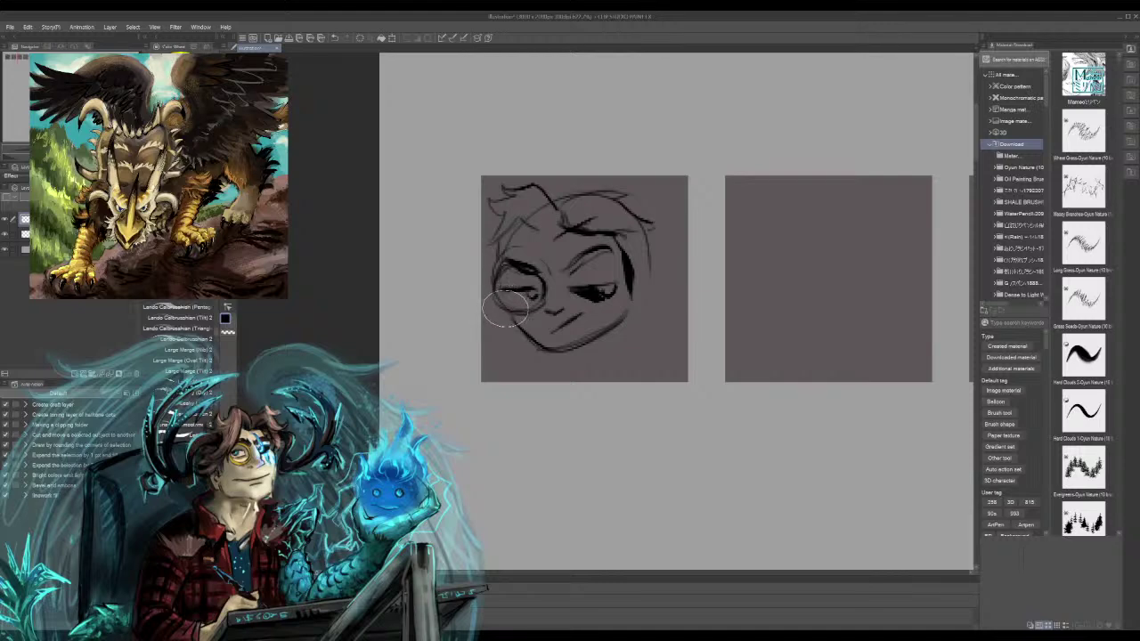
drag(505, 307, 535, 356)
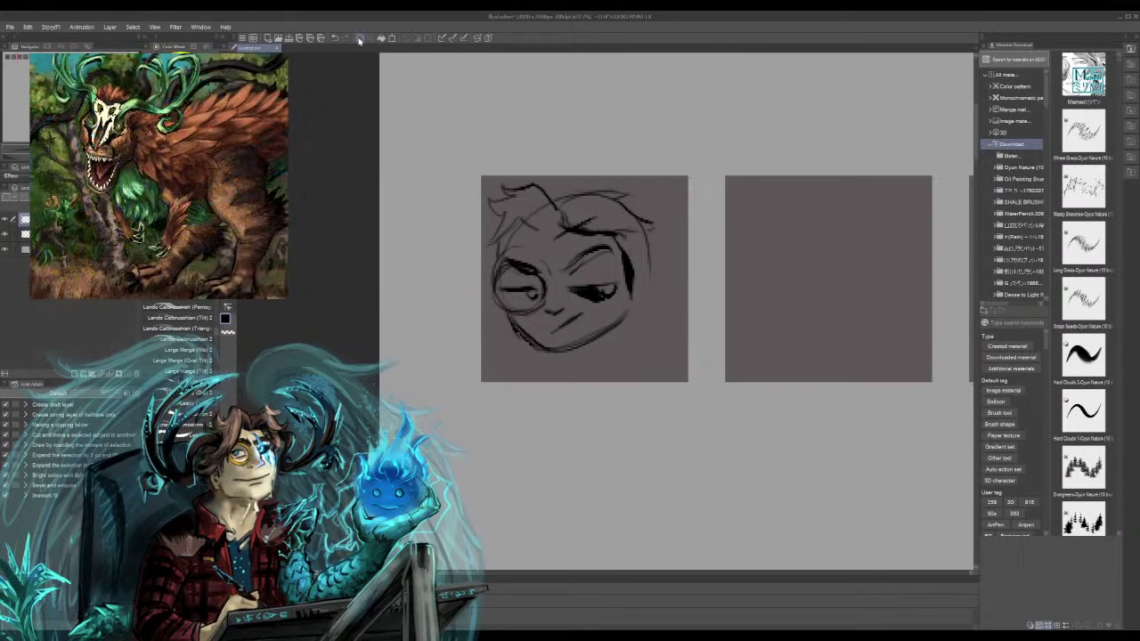
Clear the face in the first square and sketch a new one with a head oval, jaw curve, eye circle and wide grinning mouth
key(Delete)
mouse_move(597, 221)
mouse_down()
mouse_move(641, 283)
mouse_move(562, 334)
mouse_move(549, 370)
mouse_up()
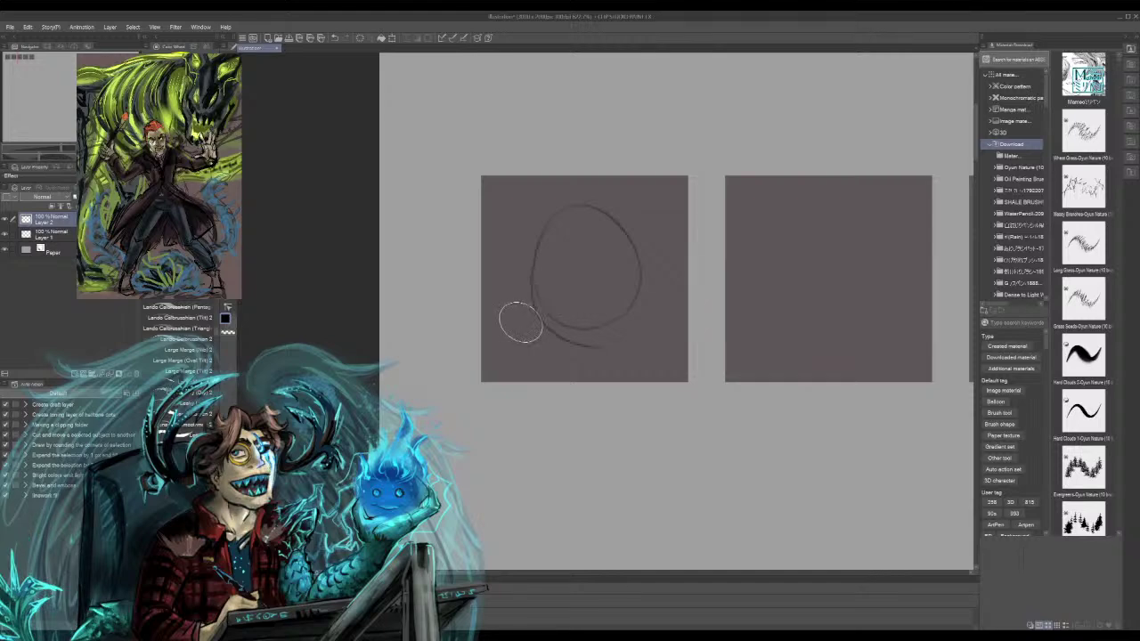
mouse_move(520, 322)
mouse_down()
mouse_move(548, 309)
mouse_move(532, 293)
mouse_move(526, 244)
mouse_move(555, 284)
mouse_move(535, 267)
mouse_move(565, 281)
mouse_move(547, 255)
mouse_up()
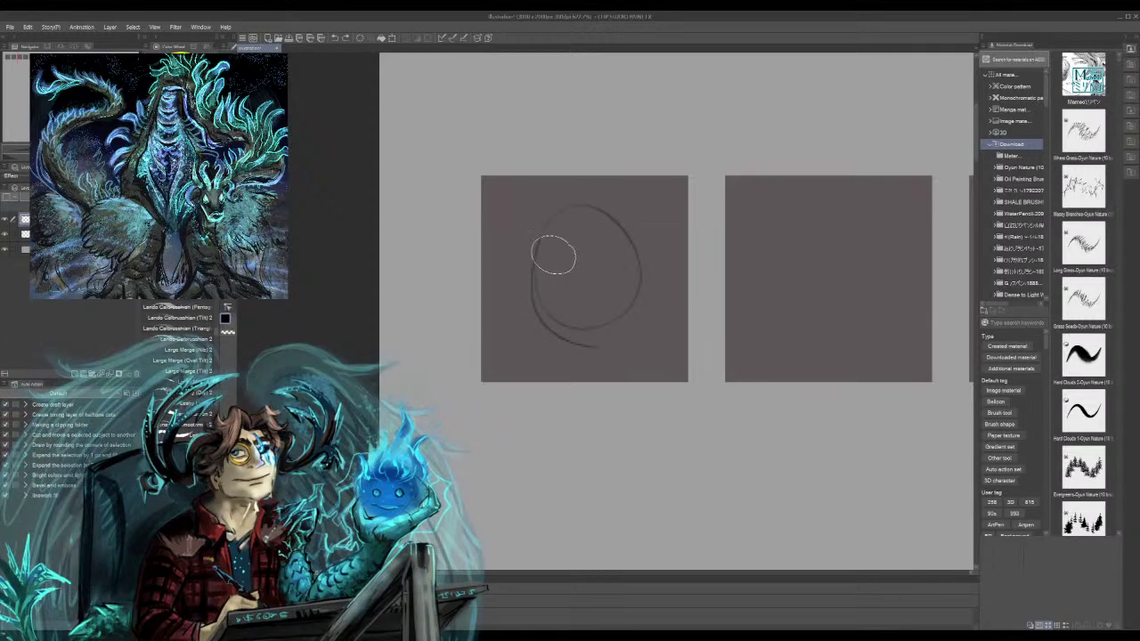
mouse_move(553, 256)
mouse_down()
mouse_move(557, 297)
mouse_move(524, 265)
mouse_up()
drag(543, 305, 621, 288)
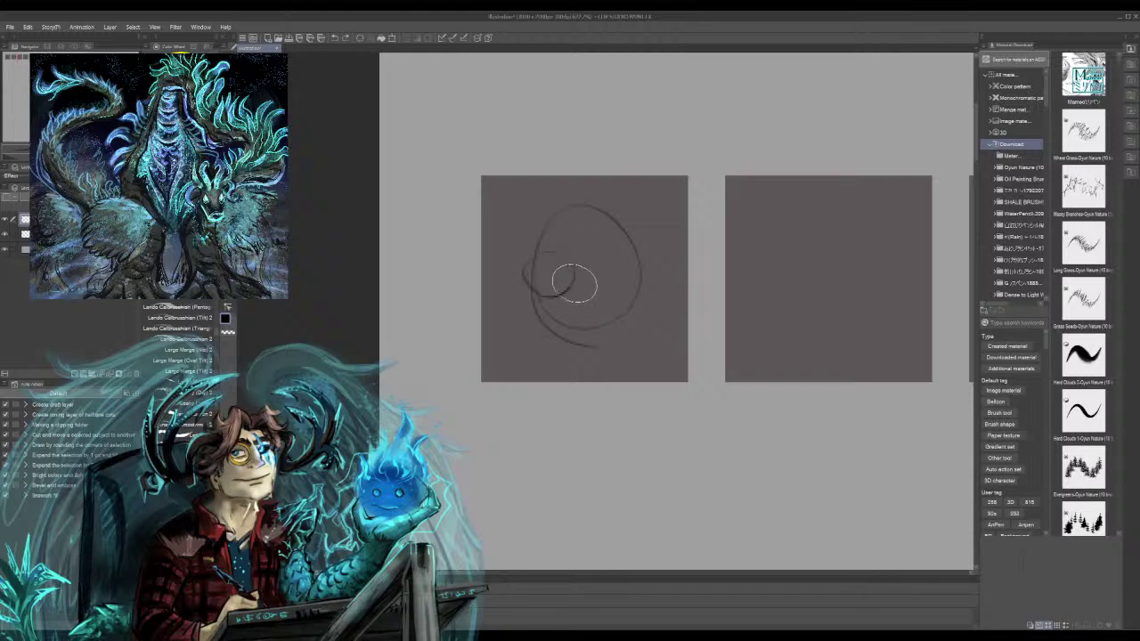
drag(534, 304, 641, 267)
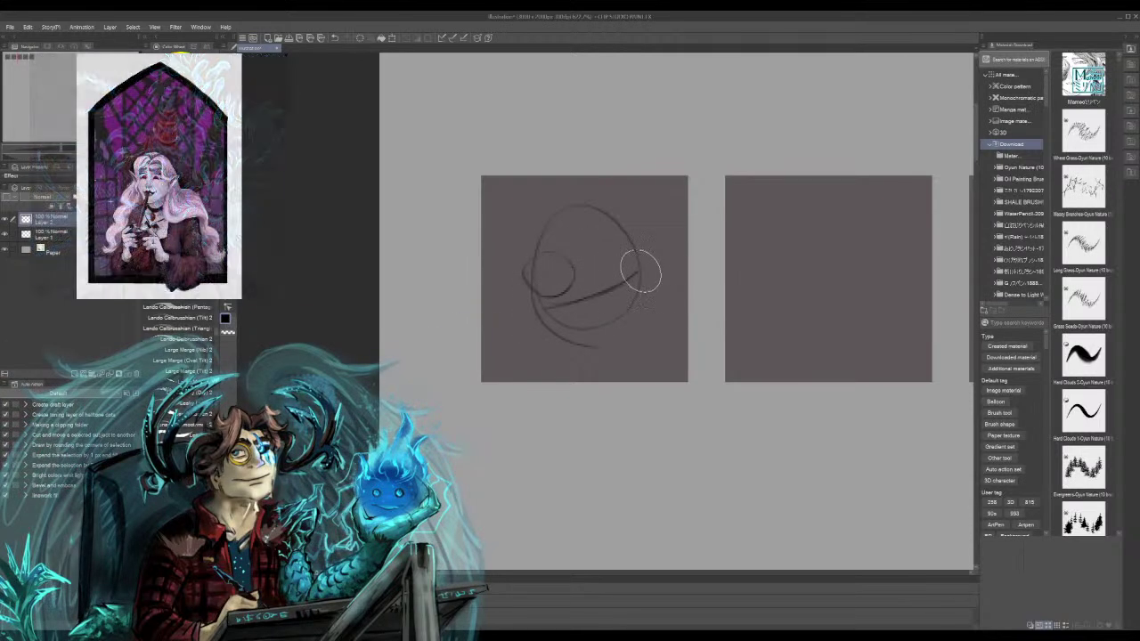
drag(553, 313, 594, 328)
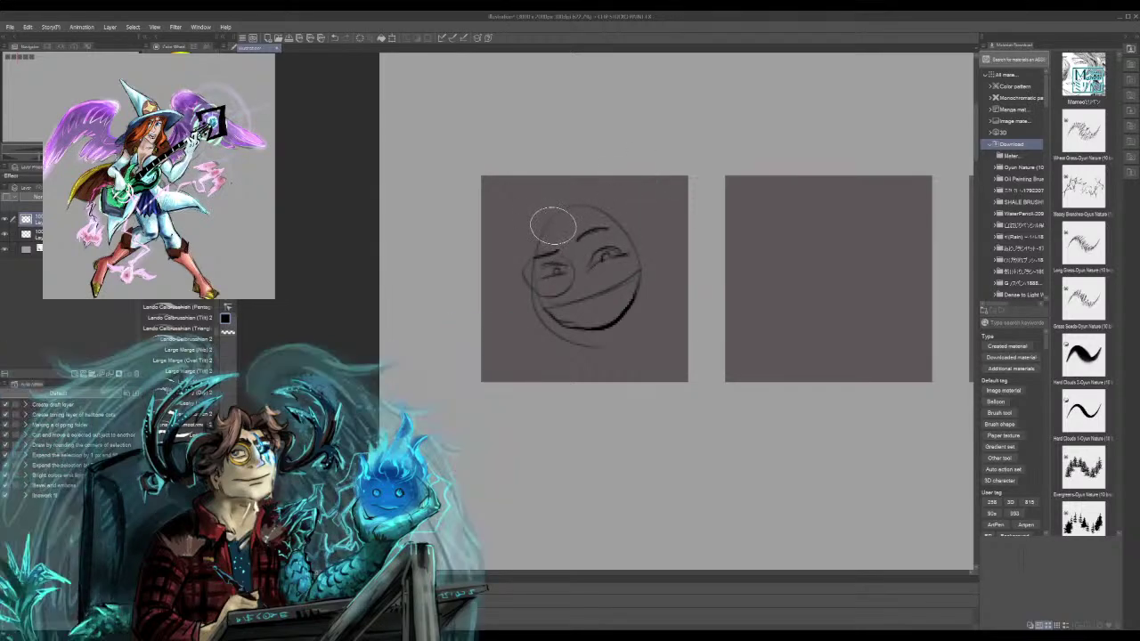
Sketch swept hair locks around the grinning face, add the side of the face, and draw jagged teeth inside the mouth
drag(547, 207, 506, 251)
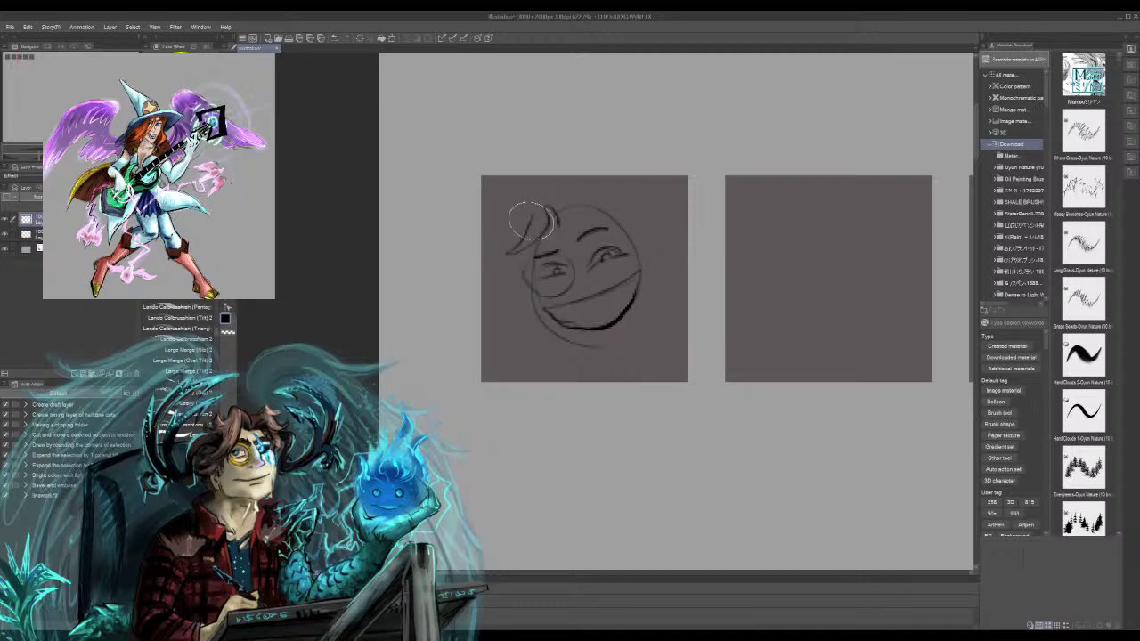
drag(545, 189, 501, 233)
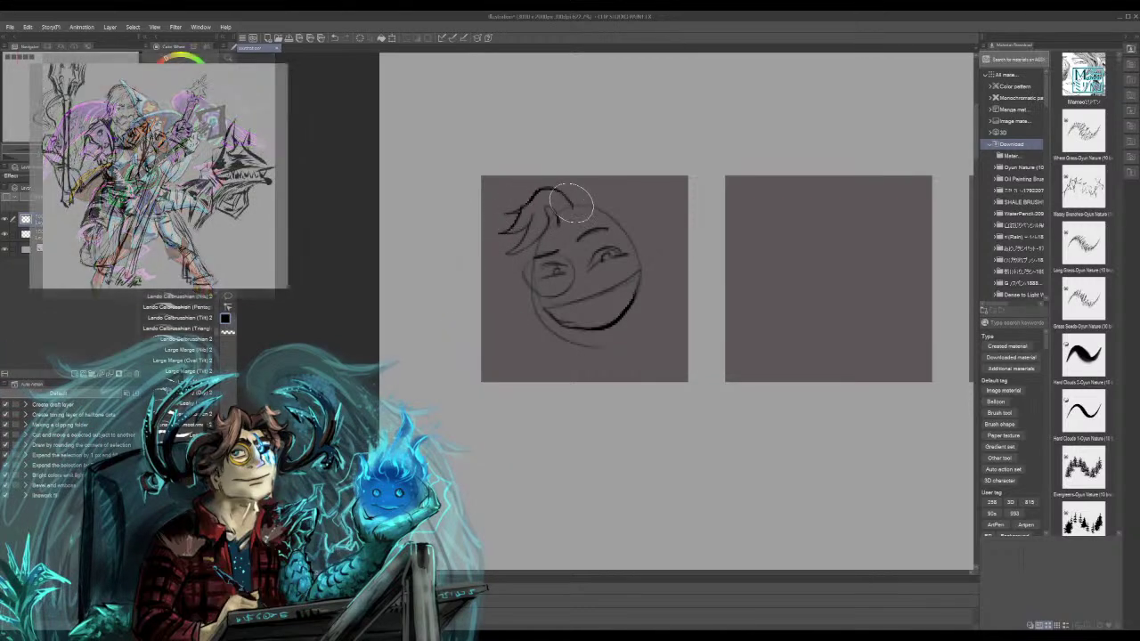
mouse_move(570, 203)
mouse_down()
mouse_move(579, 192)
mouse_move(628, 214)
mouse_move(645, 282)
mouse_up()
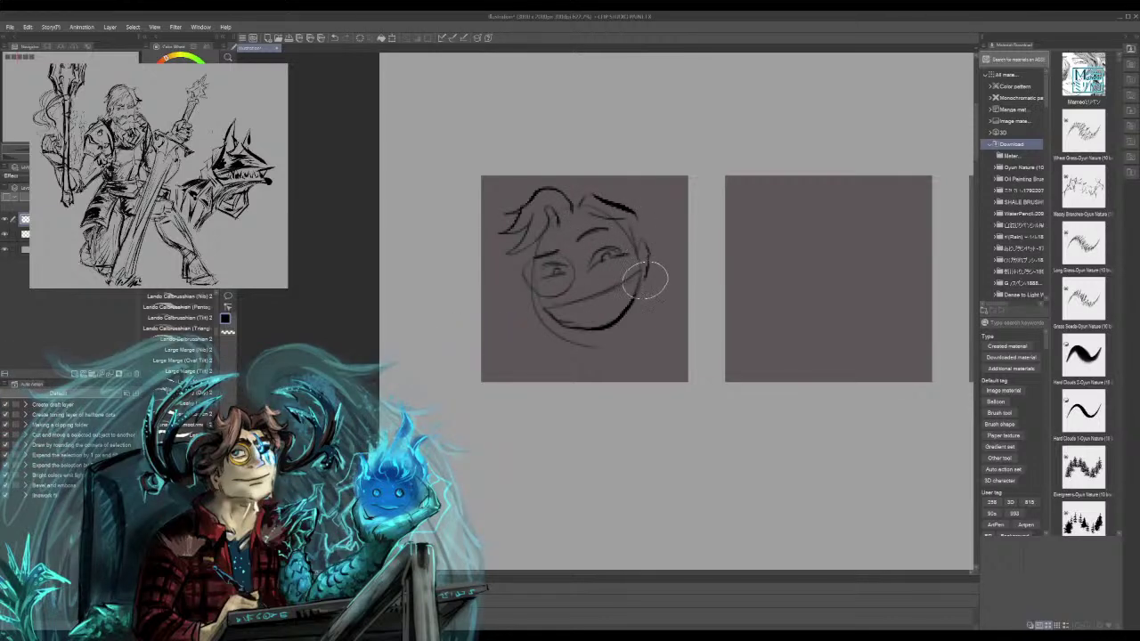
mouse_move(532, 298)
mouse_down()
mouse_move(536, 323)
mouse_move(515, 299)
mouse_move(539, 294)
mouse_up()
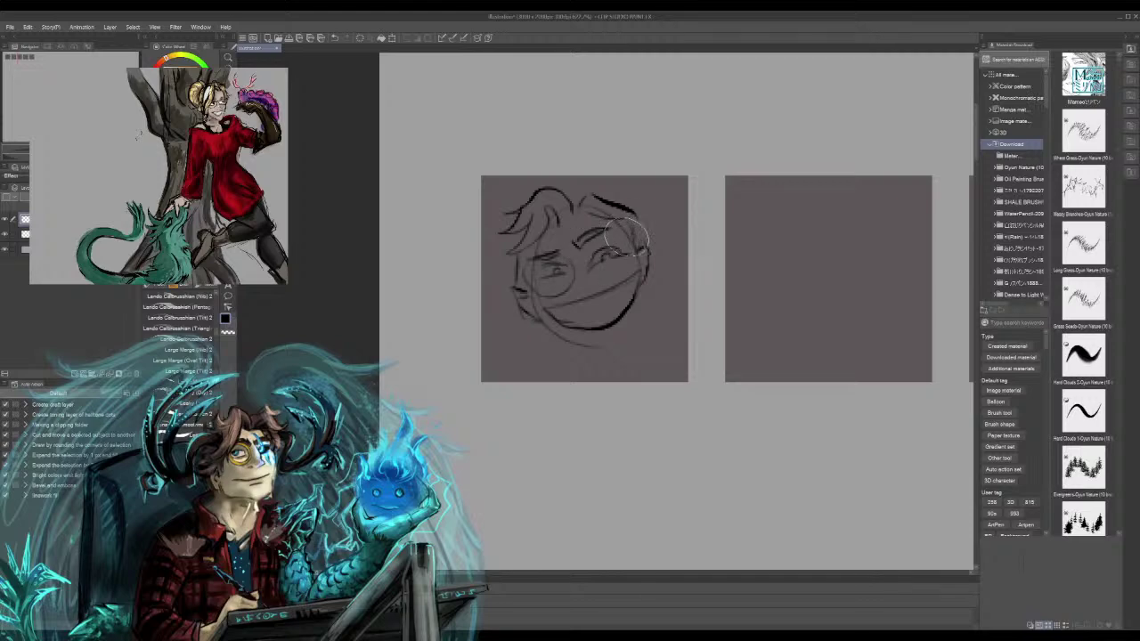
mouse_move(561, 324)
mouse_down()
mouse_move(595, 318)
mouse_move(599, 301)
mouse_move(630, 298)
mouse_up()
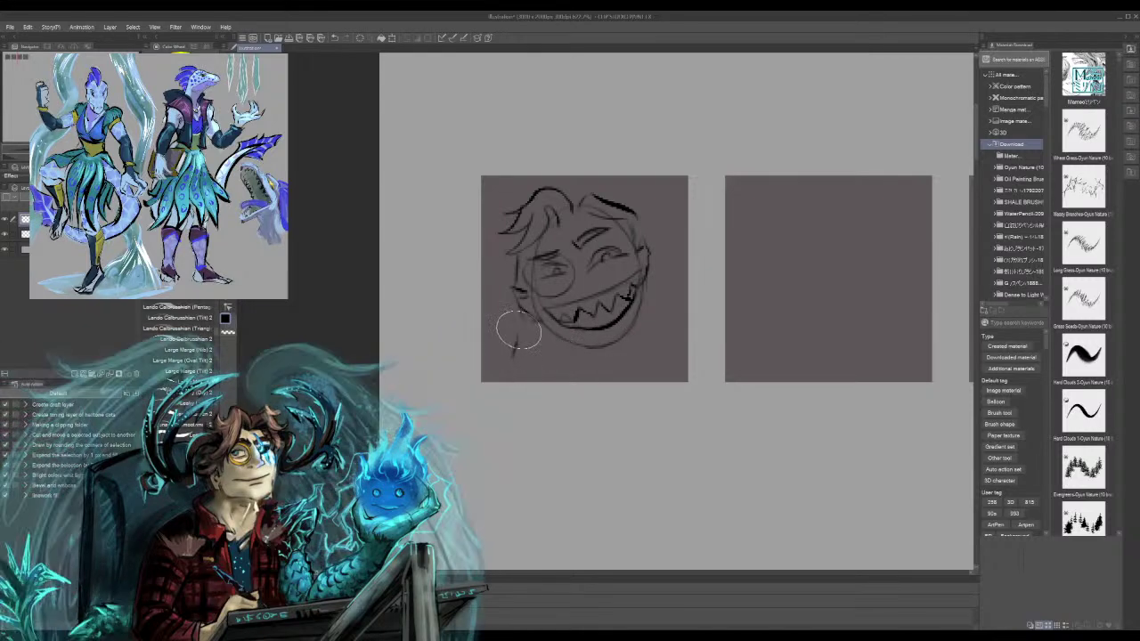
Rough in neck and collar lines below the grinning face, discarding the first attempts
drag(519, 330, 567, 351)
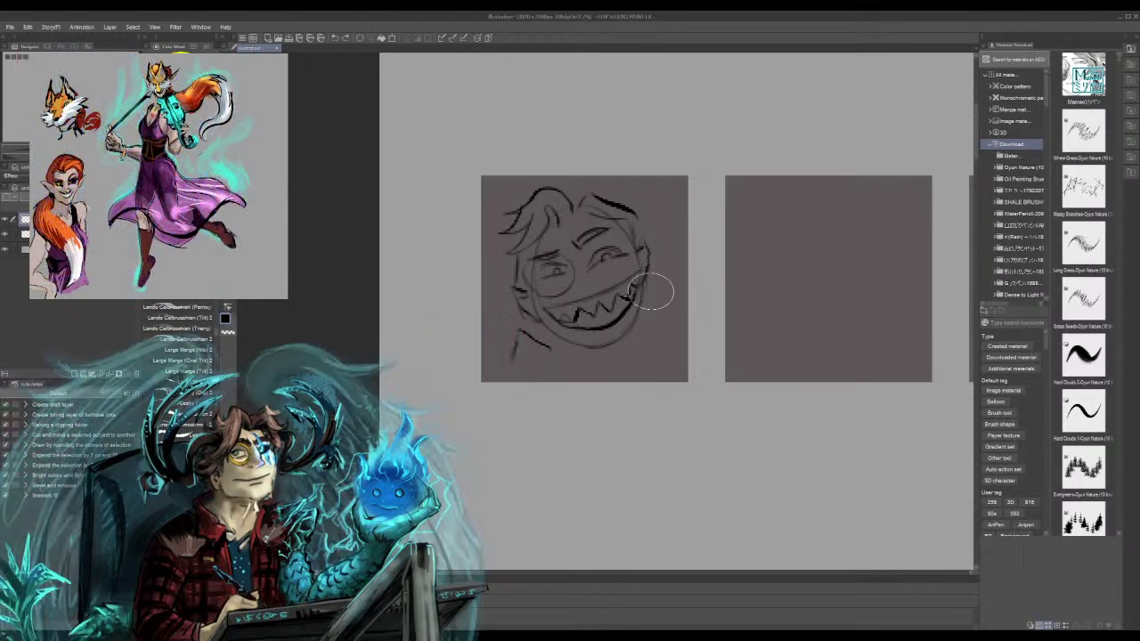
drag(639, 306, 636, 328)
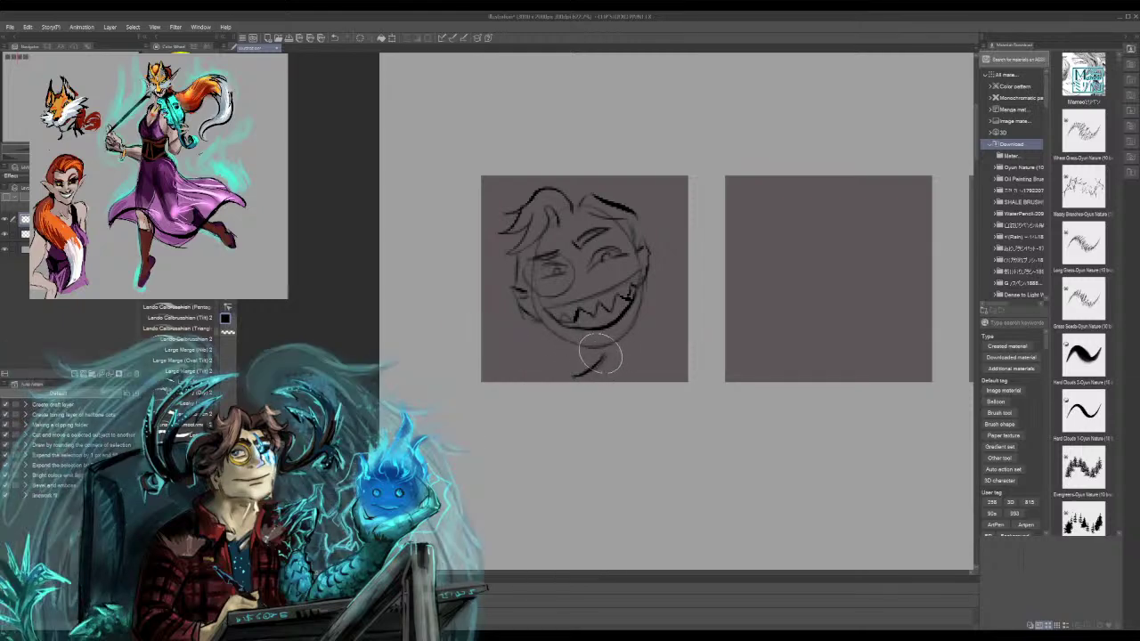
drag(584, 373, 623, 350)
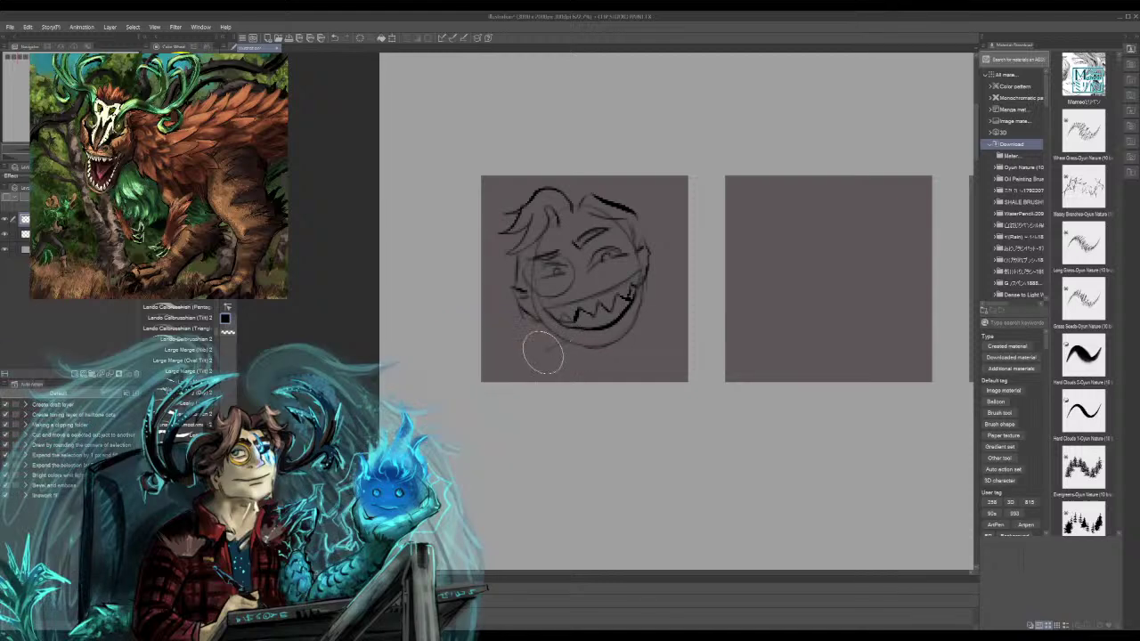
drag(577, 349, 515, 366)
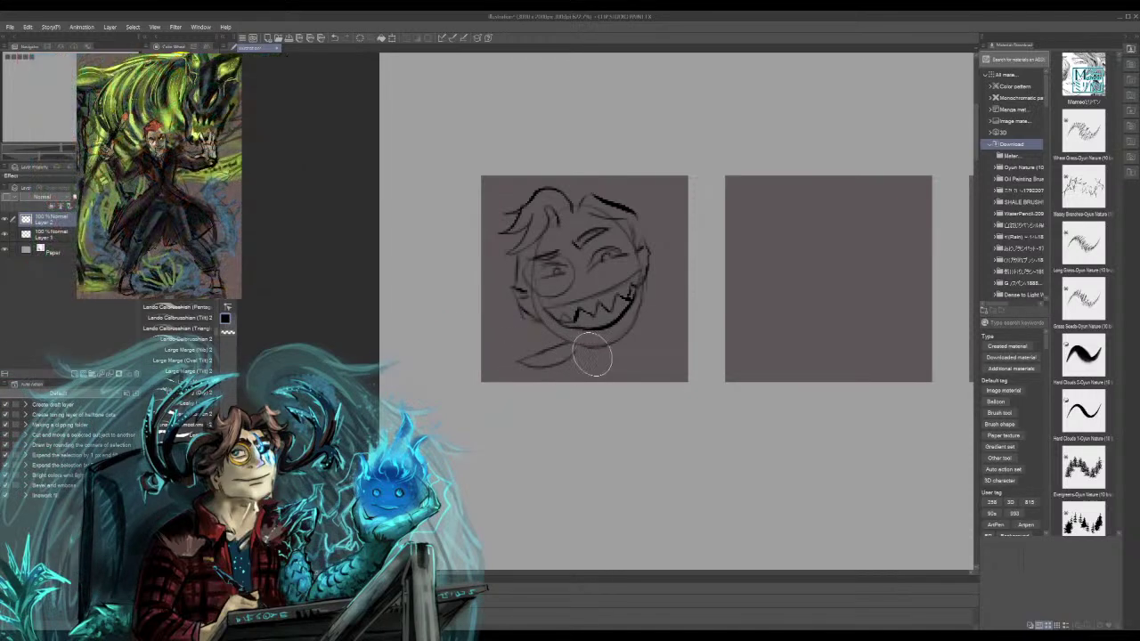
mouse_move(659, 343)
mouse_down()
mouse_move(624, 342)
mouse_move(668, 344)
mouse_move(666, 365)
mouse_up()
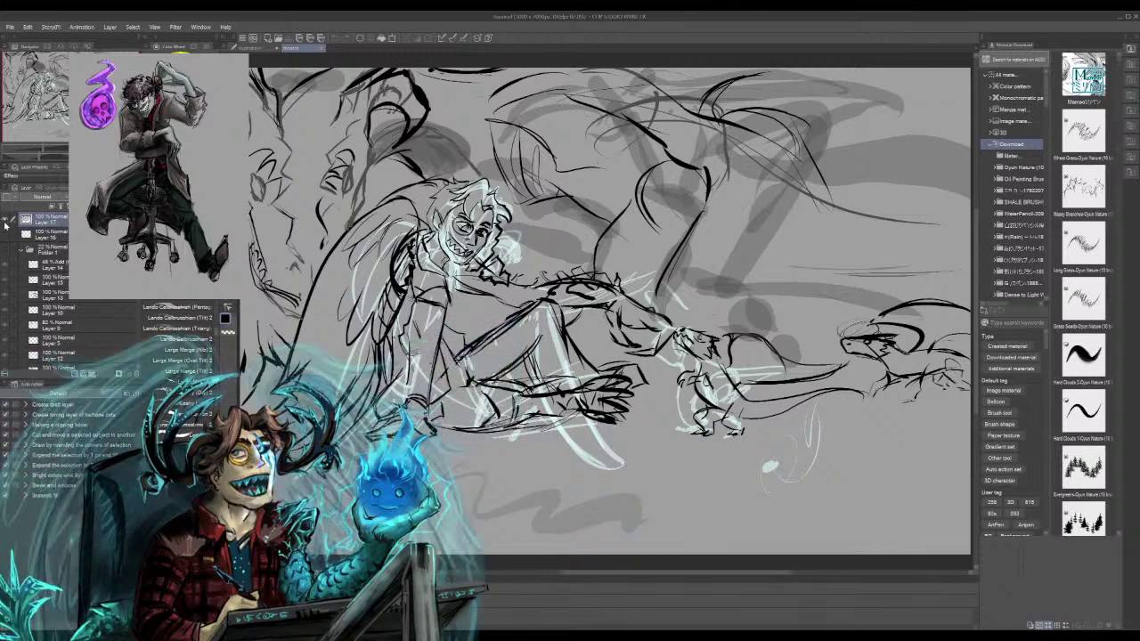
Toggle the visibility of the sketch layers in the winged-figure drawing
click(4, 225)
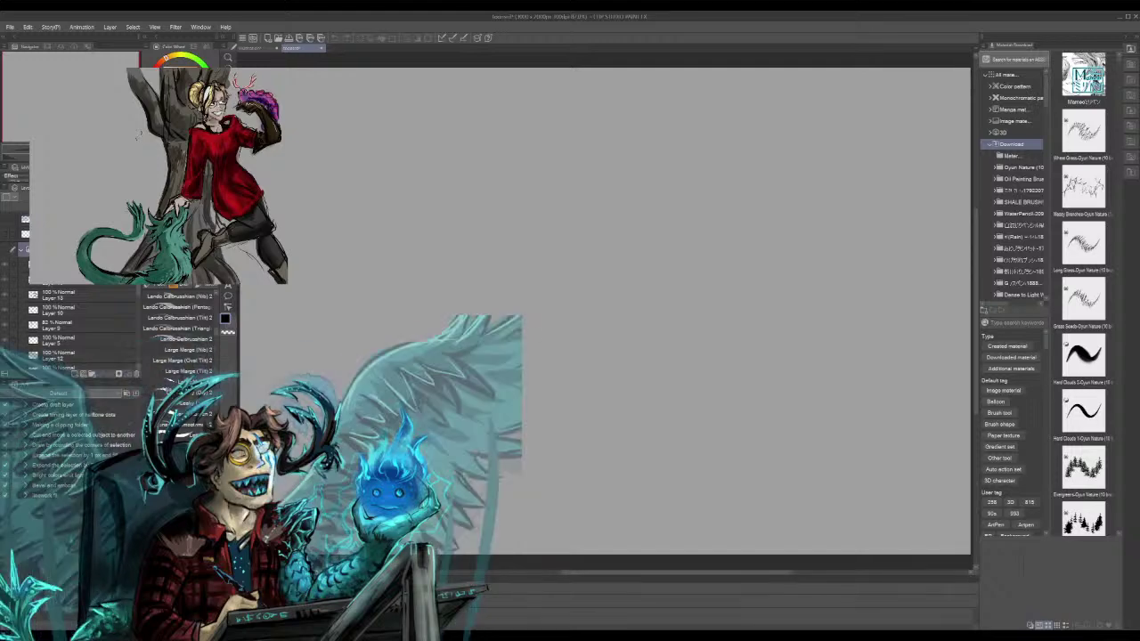
click(5, 256)
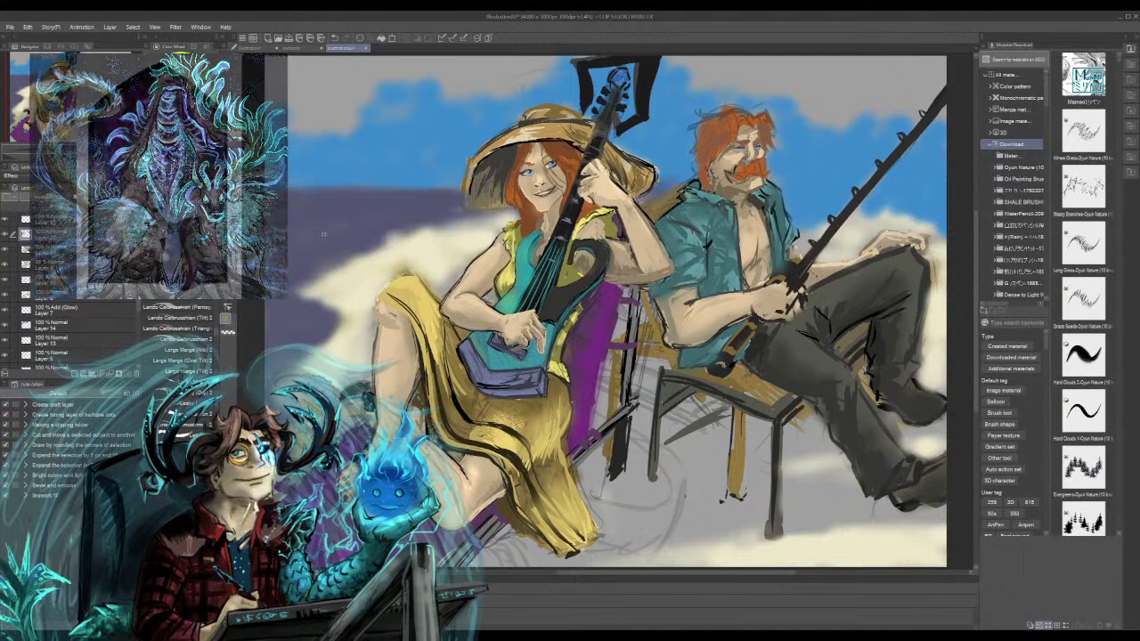
Switch to the airbrush tool in the beach painting of the two seated figures
key(b)
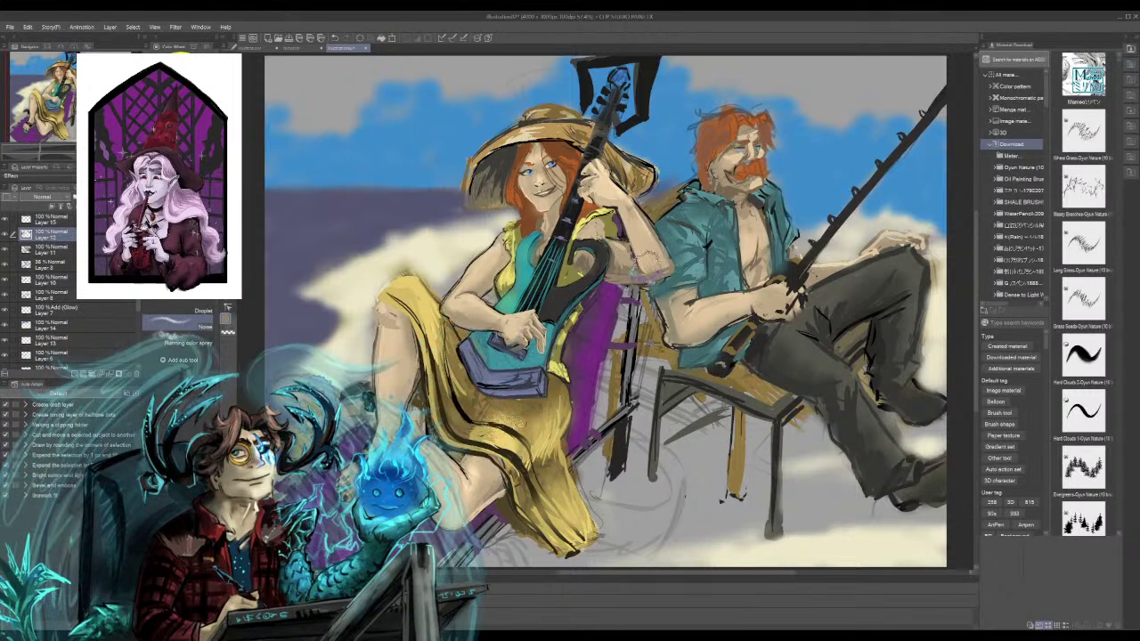
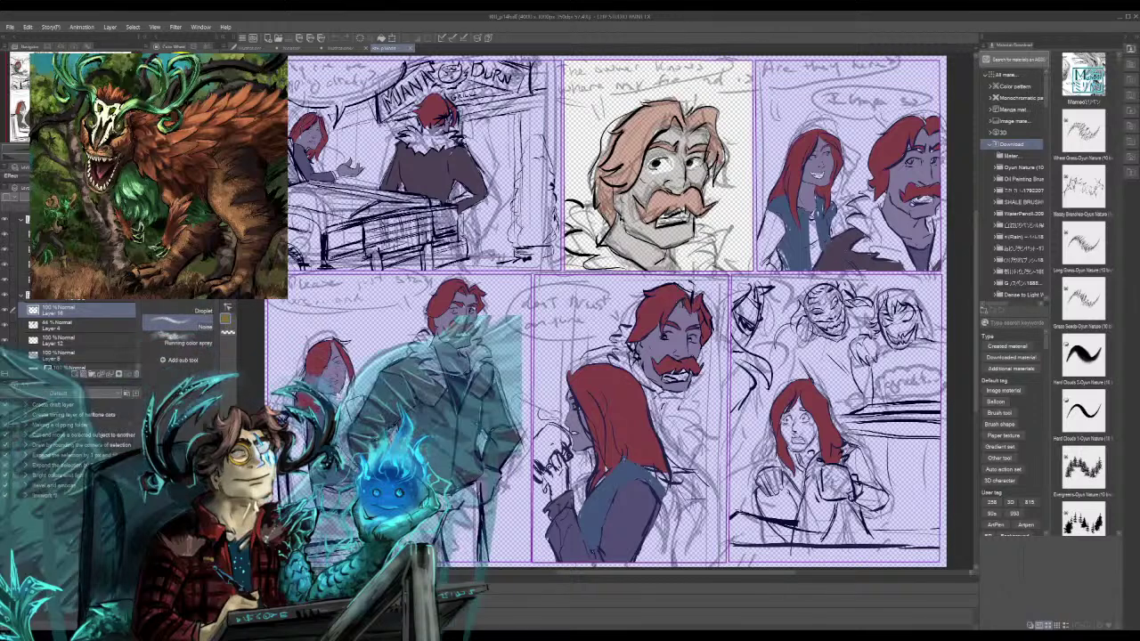
On the comic page, add a new layer in the third panel's frame and paint the woman's shirt pink
click(80, 234)
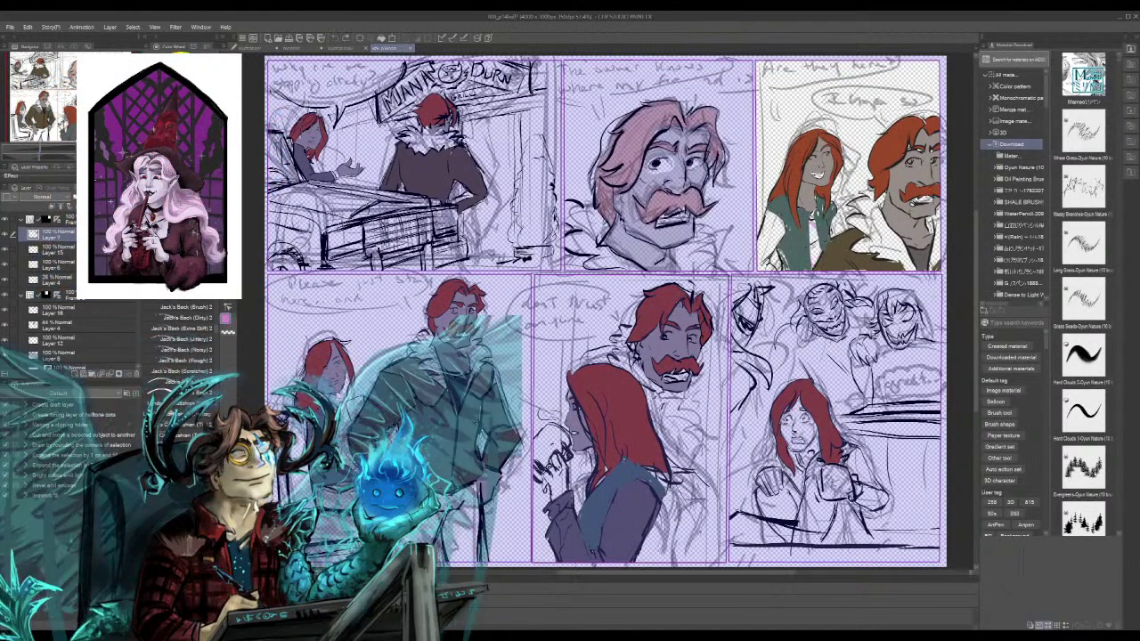
click(54, 263)
key(ctrl+shift+n)
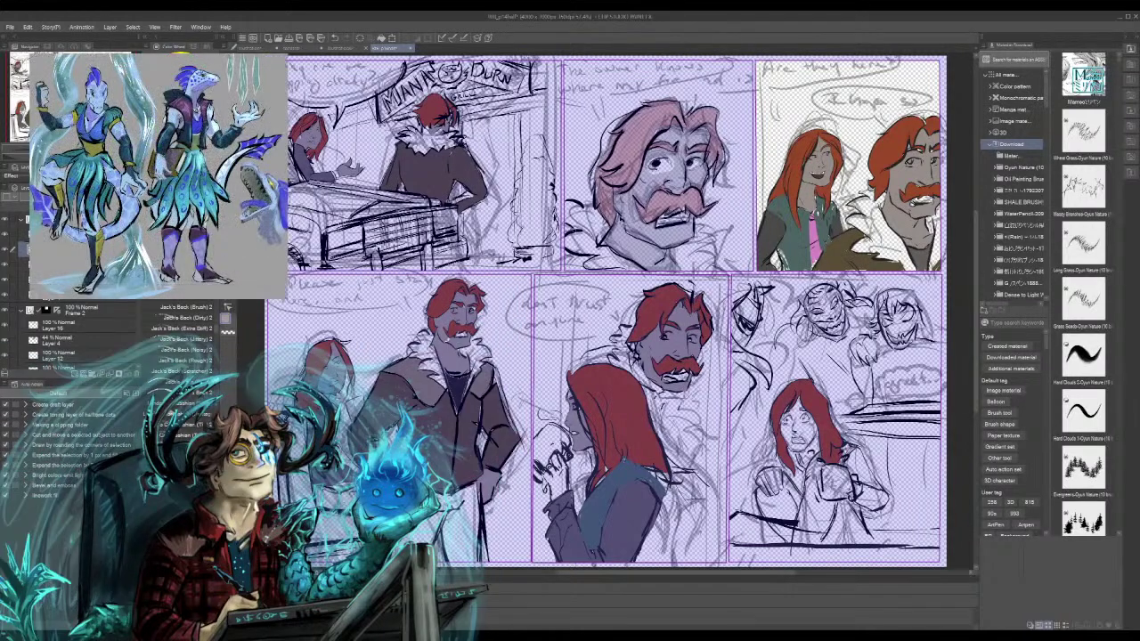
key(x)
key(x)
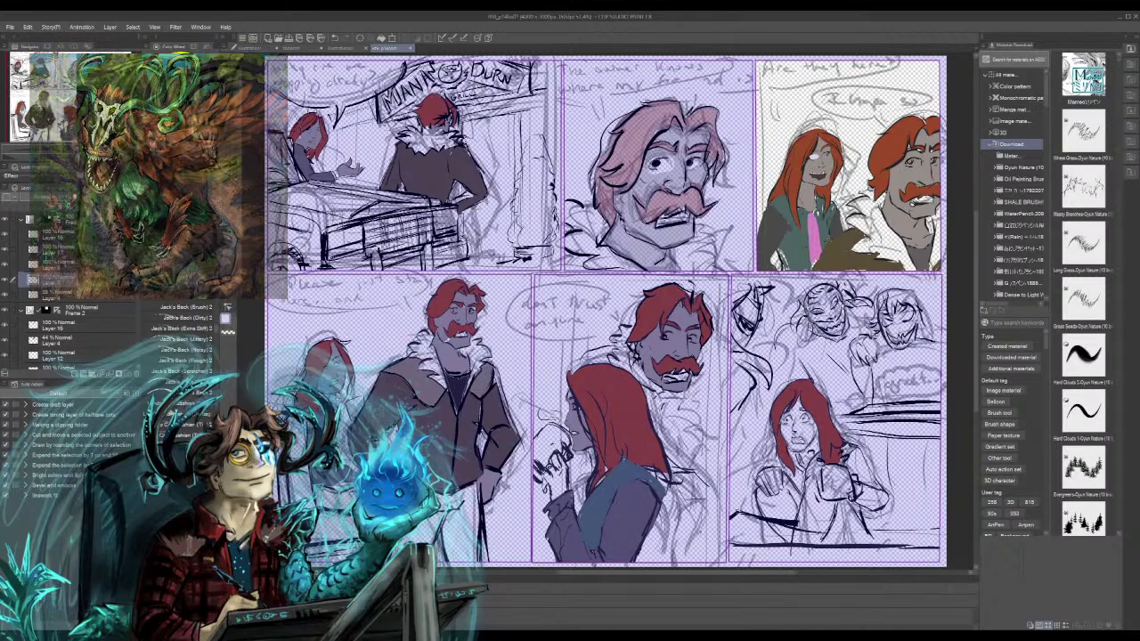
Reorder the third panel's layers so that Layer 7 sits between Layer 17 and Layer 6
drag(55, 265, 56, 229)
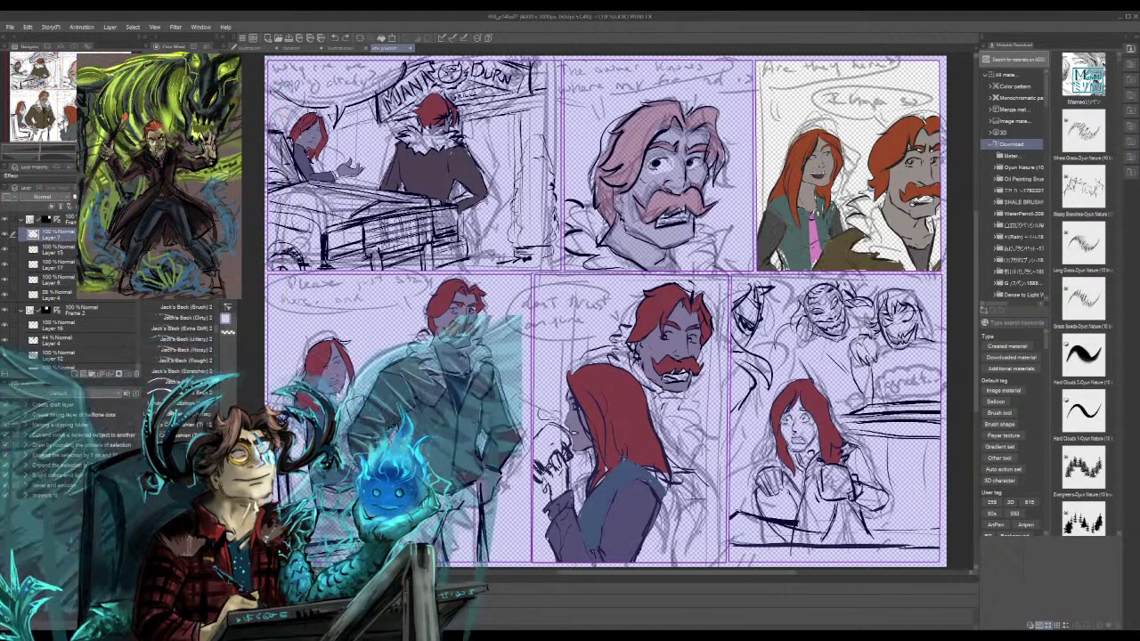
click(57, 280)
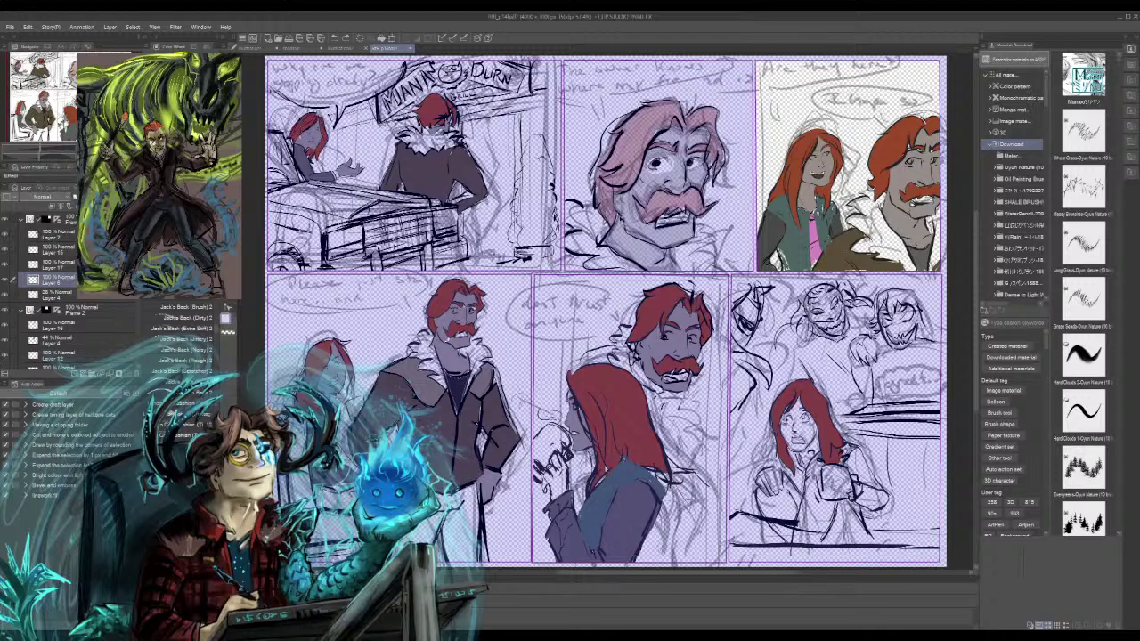
click(31, 228)
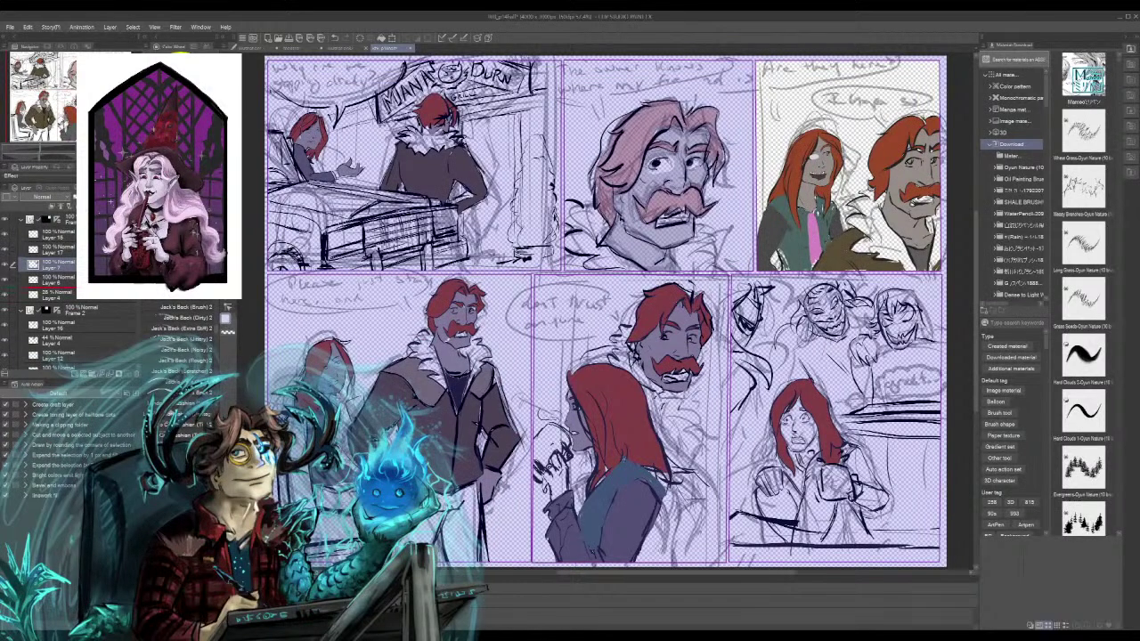
Select the layer below and fill the fur at the man's shoulder in the third panel with brown
key(alt+bracketleft)
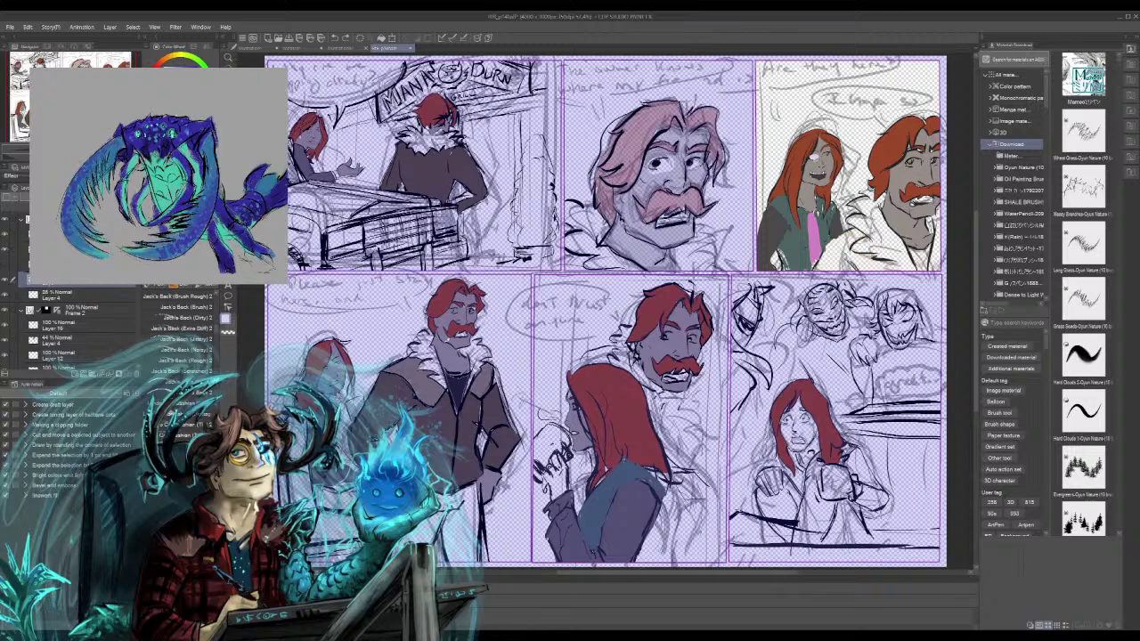
click(866, 254)
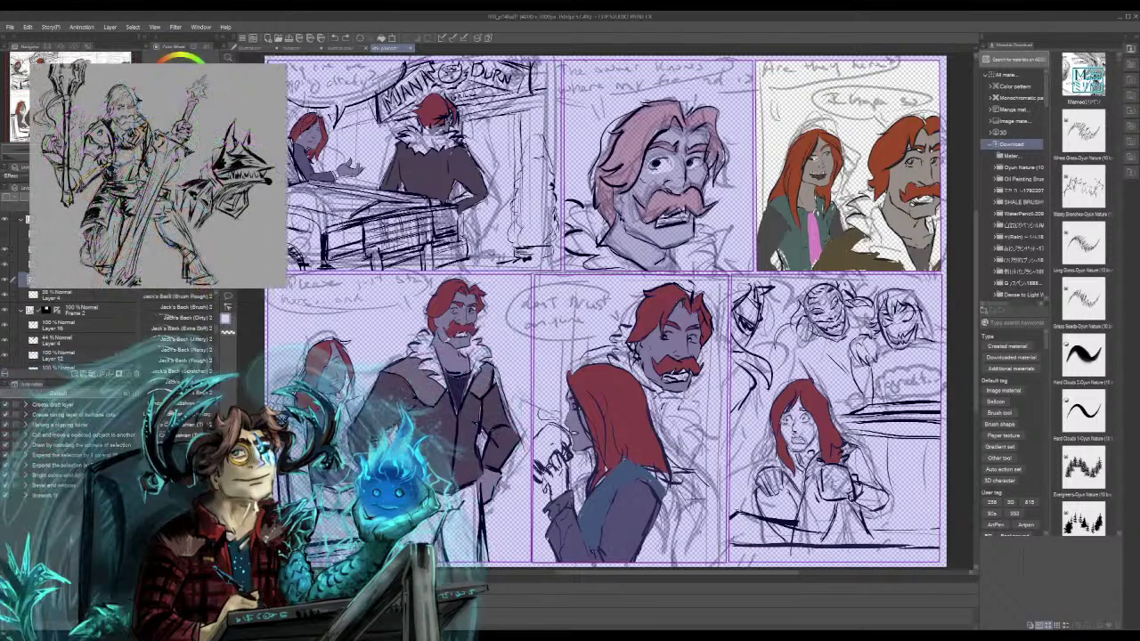
Move Layer 7 higher in the third panel's layer stack and add a new layer to that frame
scroll(31, 315, up, 1)
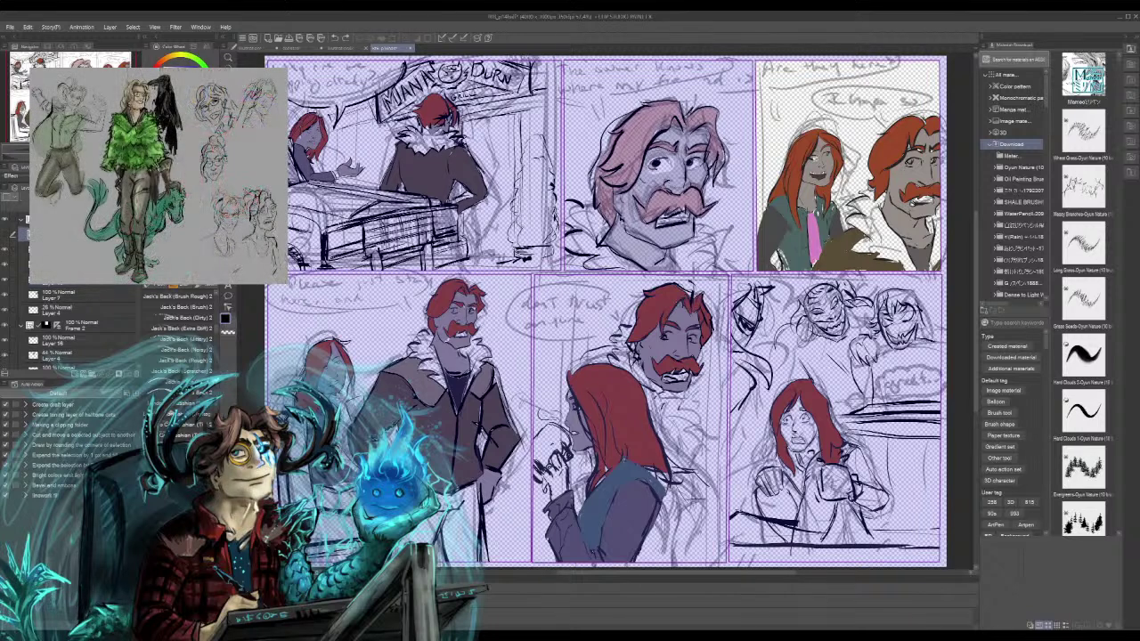
click(63, 295)
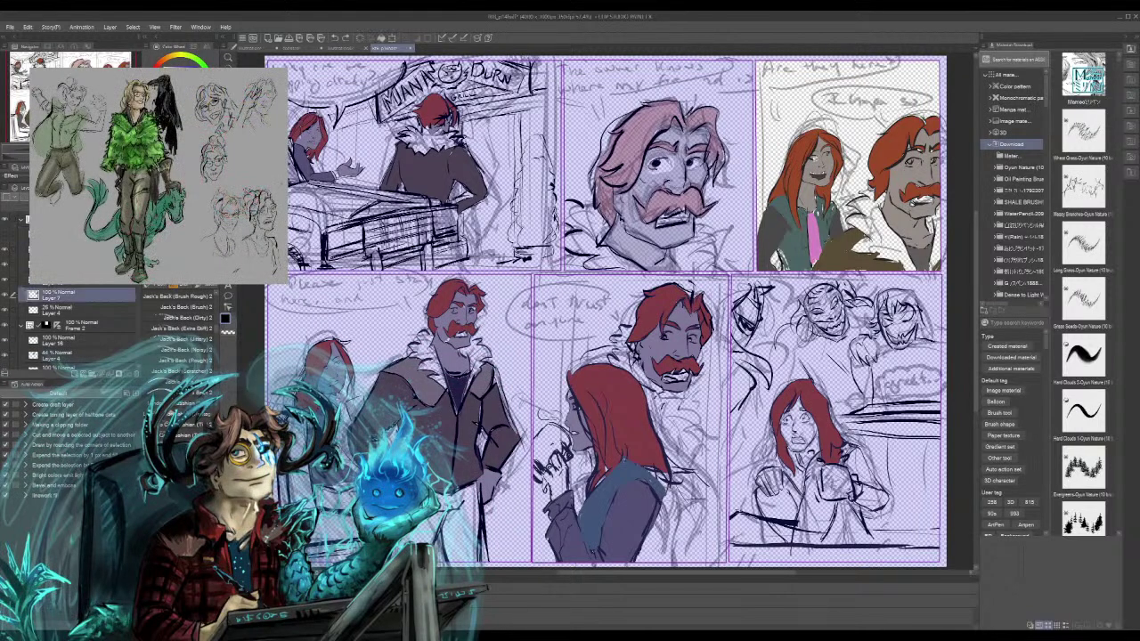
drag(62, 295, 62, 260)
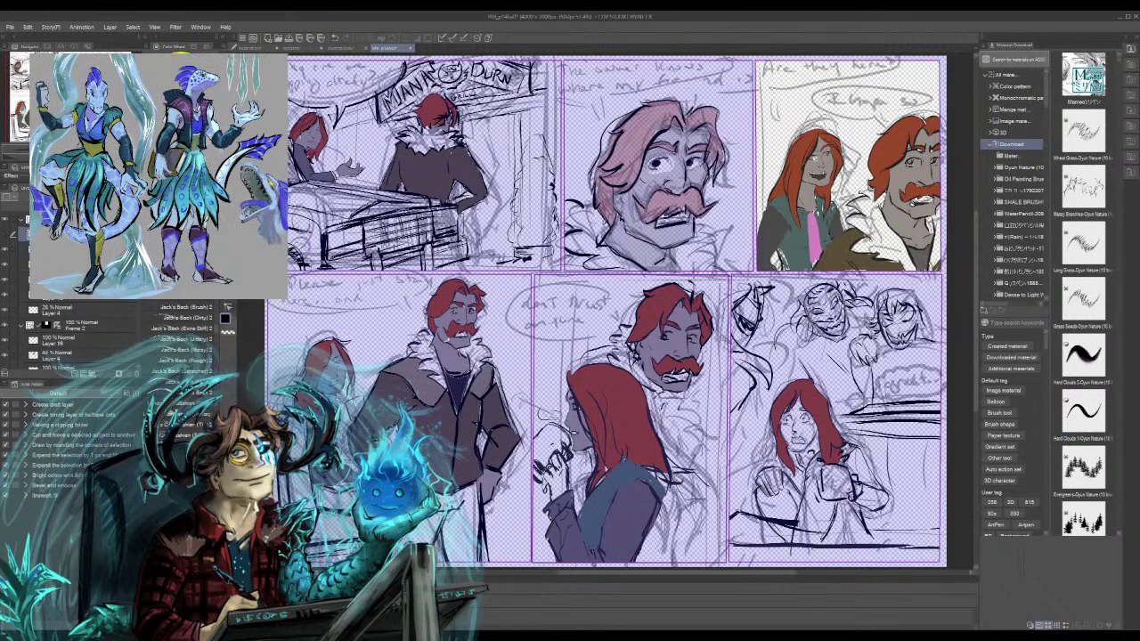
click(74, 374)
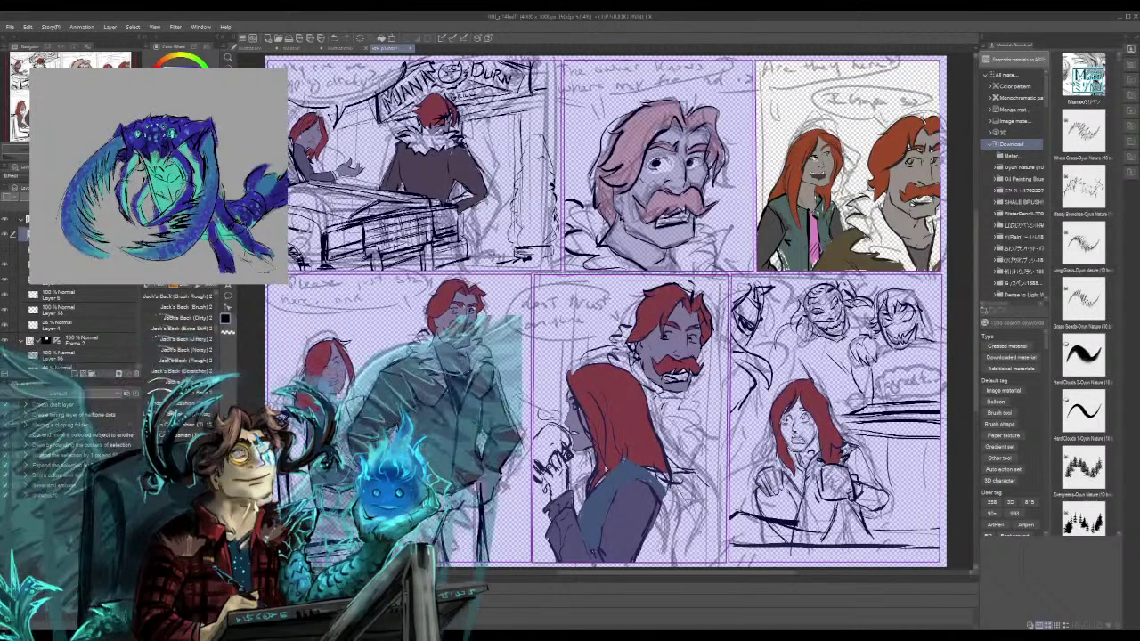
Ink the iris and pupil of the woman's first eye and line her upper lip, undoing a stray stroke
scroll(553, 316, up, 5)
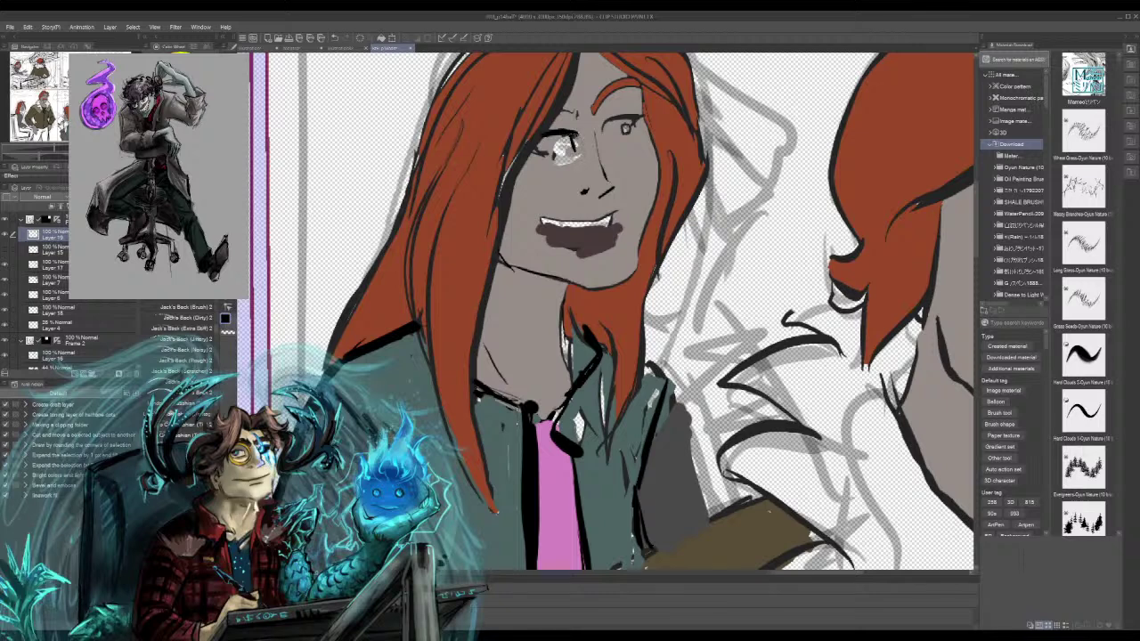
drag(558, 145, 567, 153)
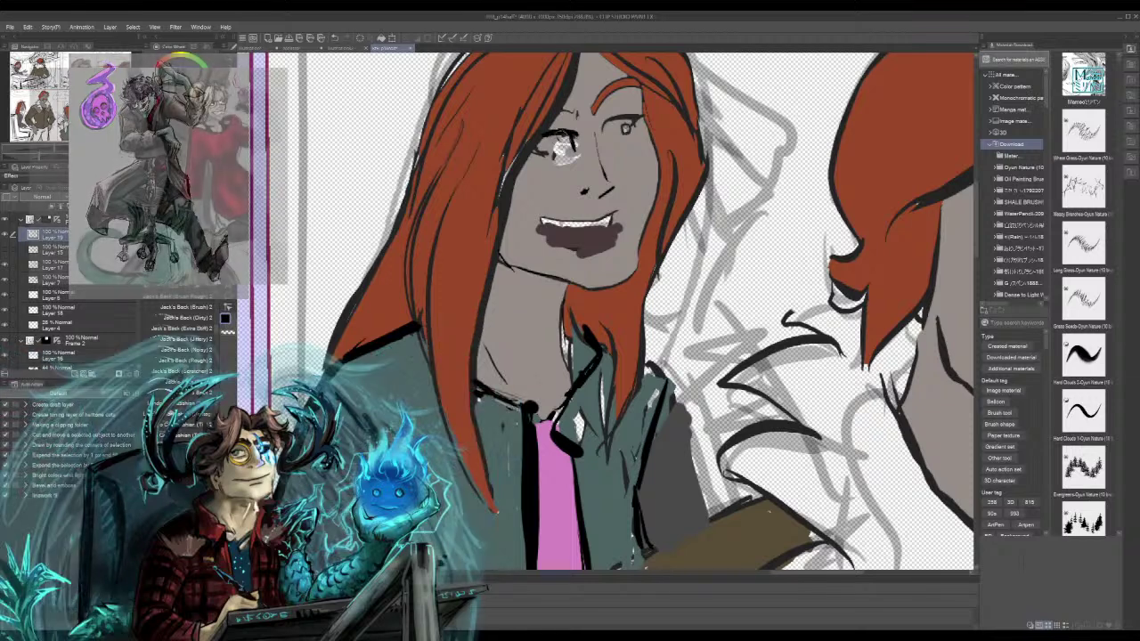
drag(559, 143, 564, 150)
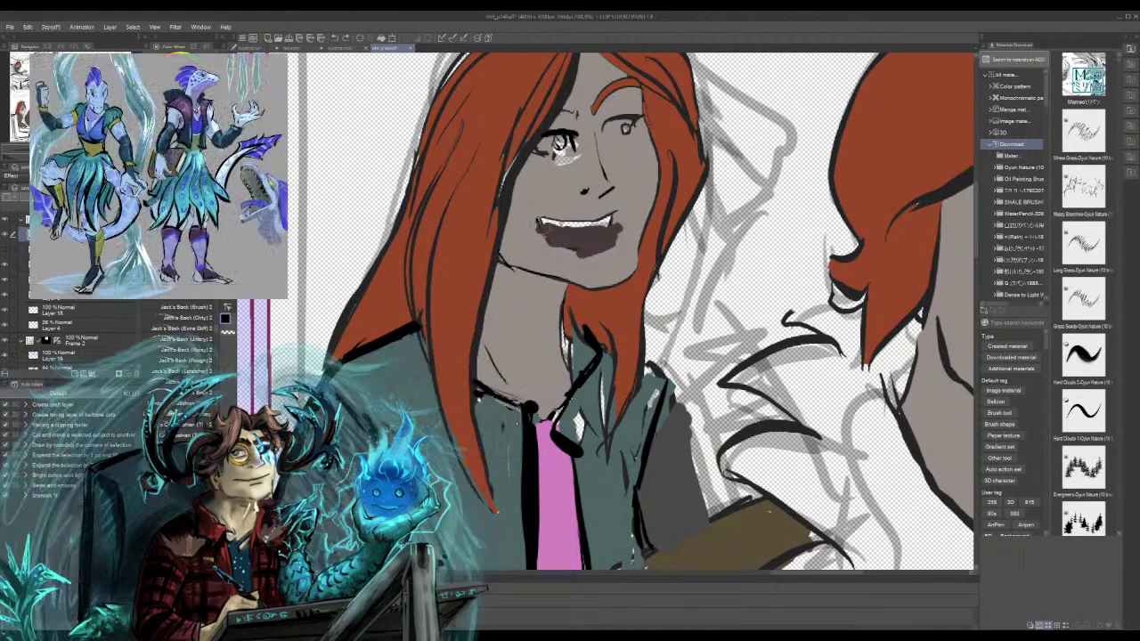
mouse_move(542, 224)
mouse_down()
mouse_move(560, 246)
mouse_move(611, 239)
mouse_move(600, 244)
mouse_move(607, 219)
mouse_move(620, 228)
mouse_move(597, 238)
mouse_move(613, 233)
mouse_move(575, 236)
mouse_move(575, 224)
mouse_move(610, 223)
mouse_up()
key(ctrl+z)
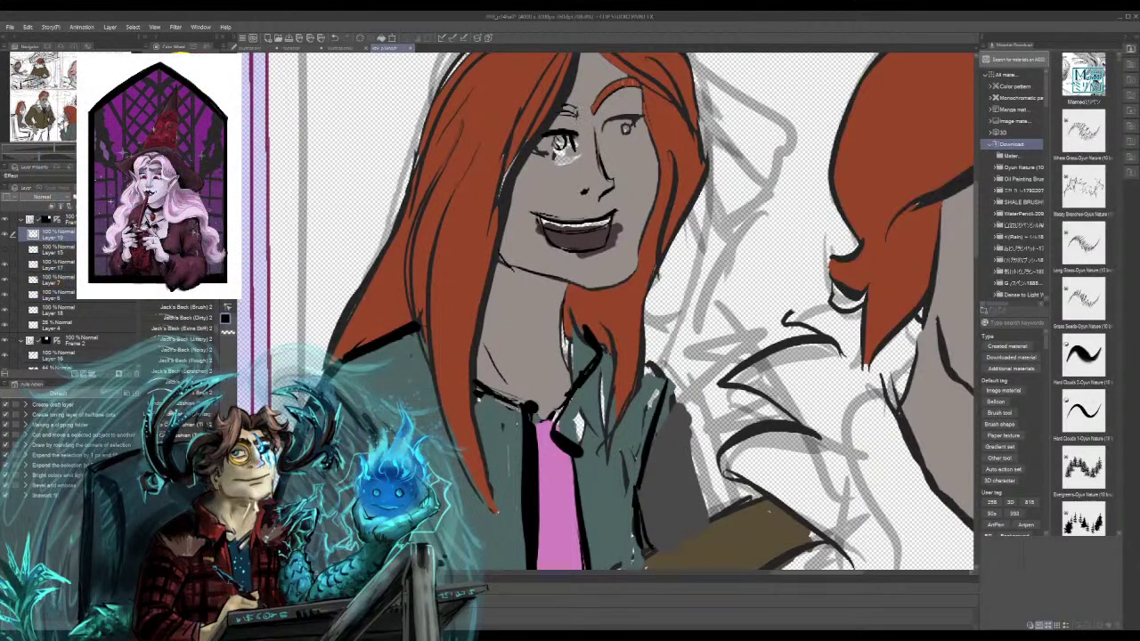
Ink the woman's second eye and eyebrow, her jawline and the lines of her neck and collarbones in black
mouse_move(626, 78)
mouse_down()
mouse_move(645, 83)
mouse_move(613, 85)
mouse_move(640, 80)
mouse_up()
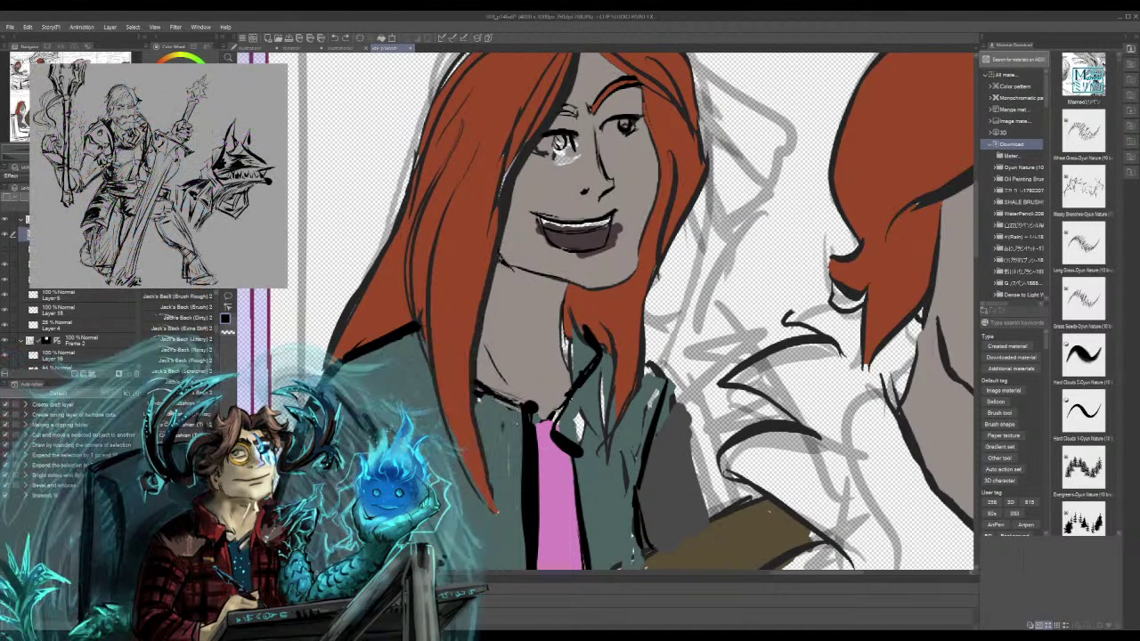
mouse_move(516, 267)
mouse_down()
mouse_move(579, 287)
mouse_move(632, 280)
mouse_up()
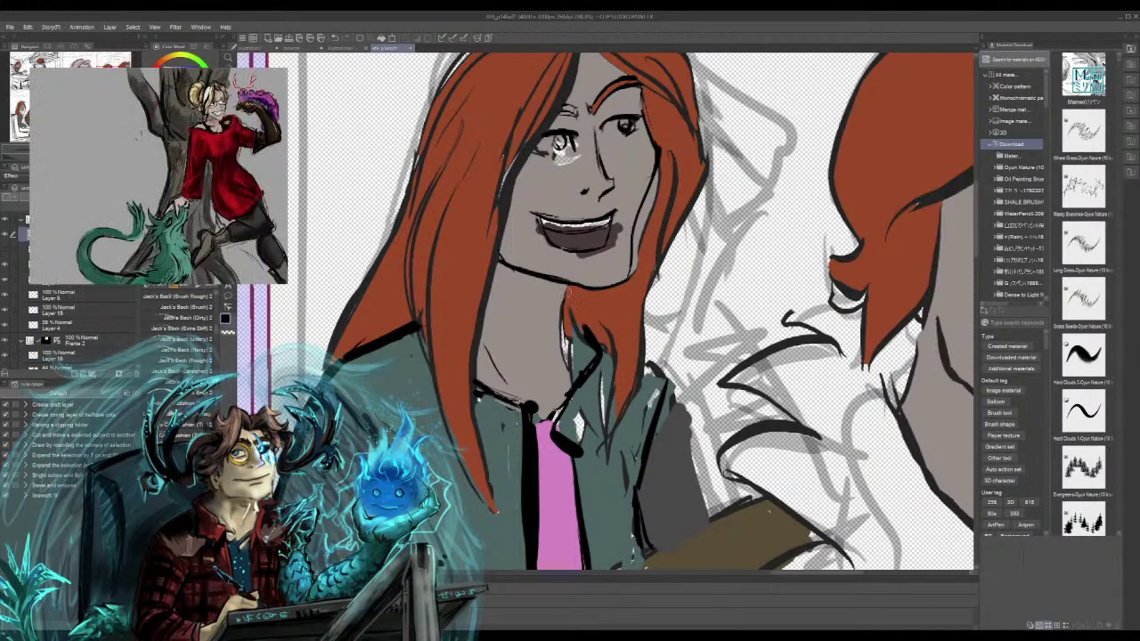
drag(567, 284, 568, 364)
drag(493, 293, 496, 346)
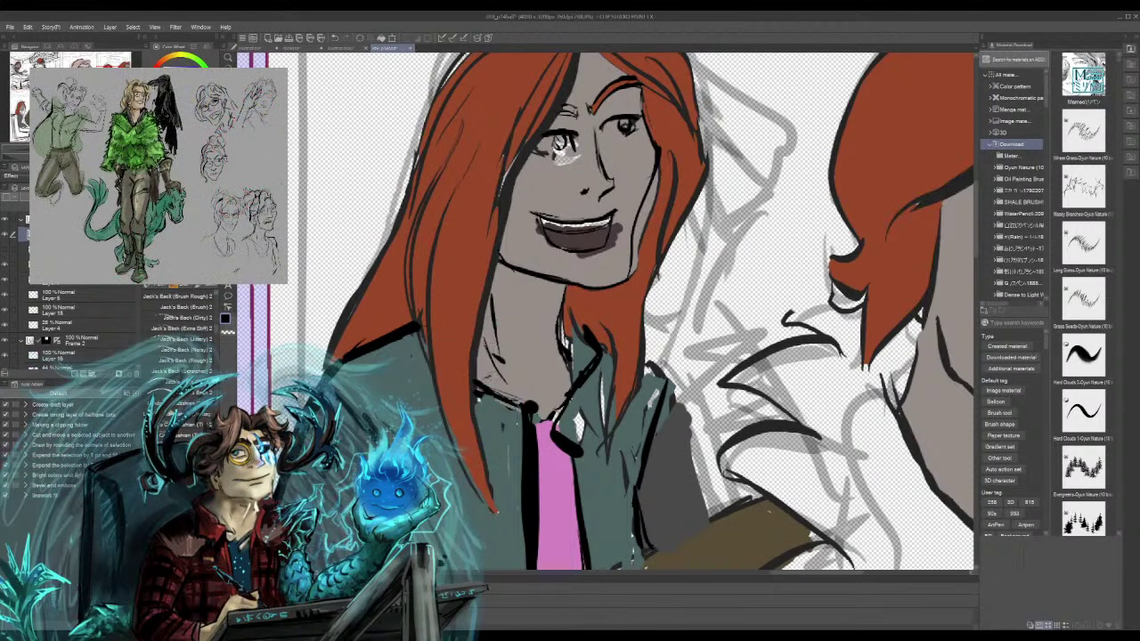
mouse_move(488, 372)
mouse_down()
mouse_move(552, 394)
mouse_move(580, 364)
mouse_up()
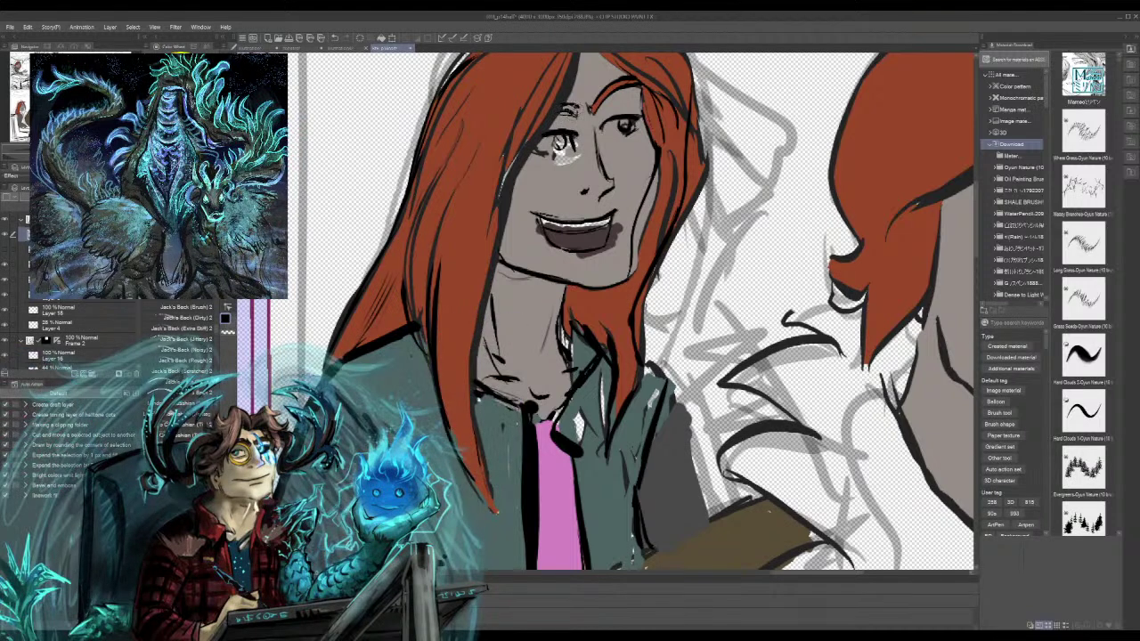
Ink the woman's other eyebrow and add black strand lines through the long red hair beside her face
drag(566, 107, 579, 118)
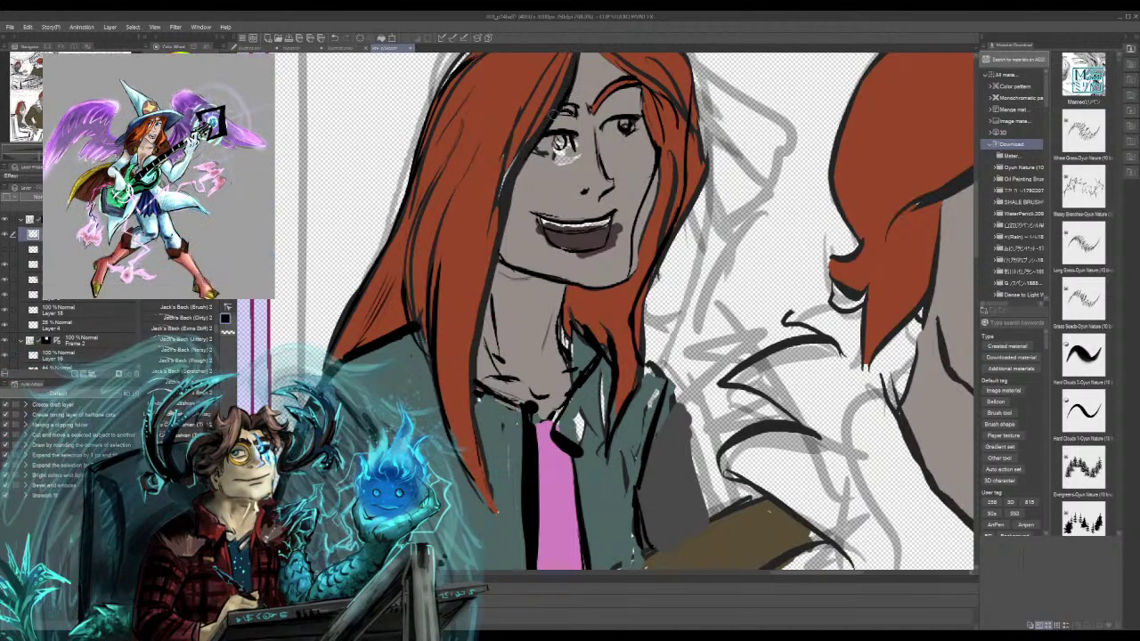
drag(478, 317, 468, 417)
mouse_move(431, 269)
mouse_down()
mouse_move(496, 73)
mouse_move(423, 202)
mouse_up()
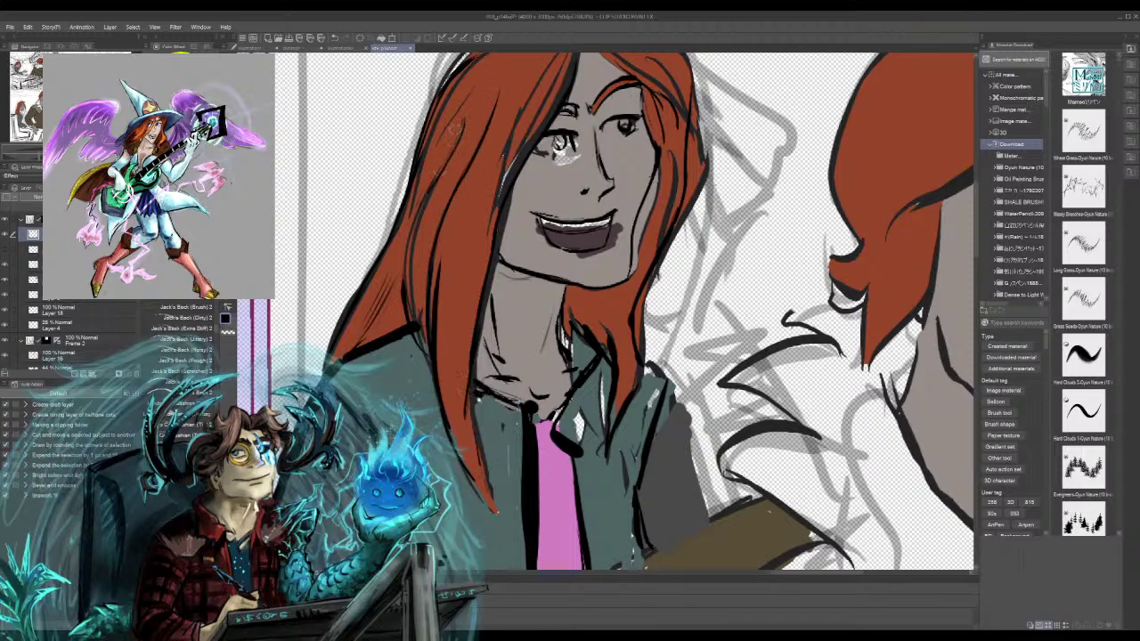
drag(458, 144, 411, 253)
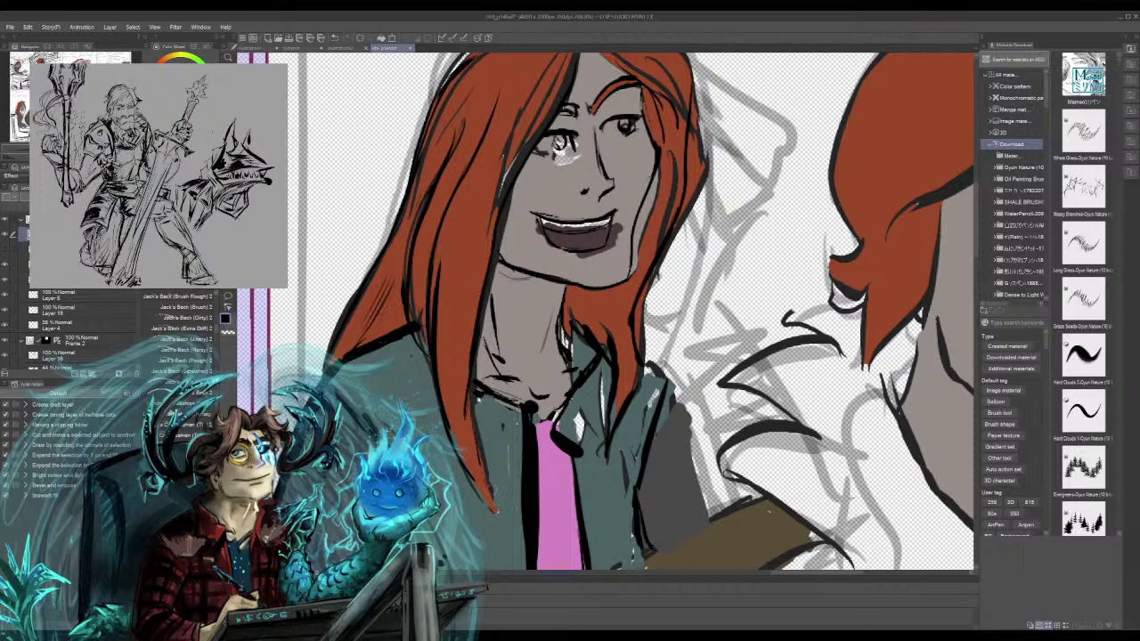
Ink the collar edges of the woman's teal vest and darken the shadows between her neck and hair
drag(595, 420, 566, 449)
drag(559, 410, 548, 435)
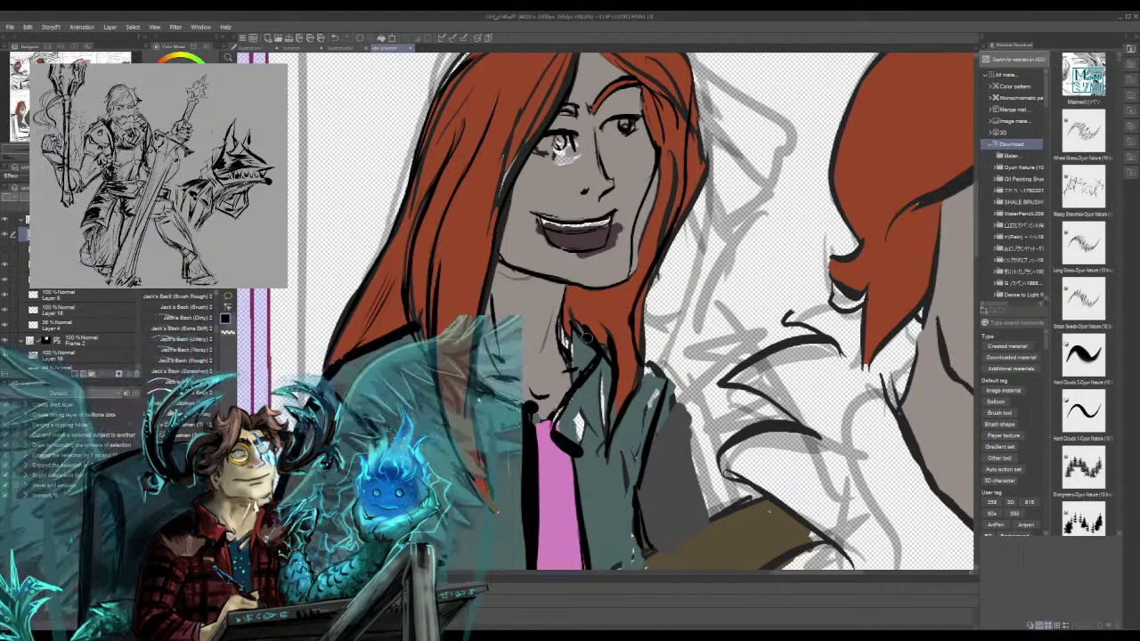
drag(585, 334, 577, 374)
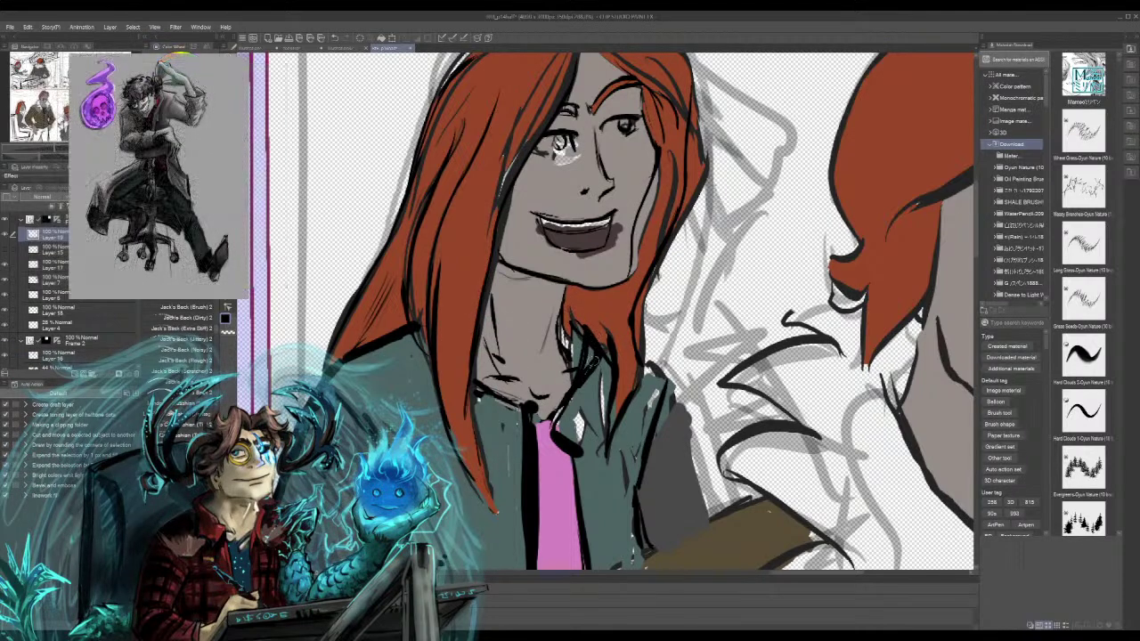
drag(593, 393, 591, 426)
mouse_move(481, 414)
mouse_down()
mouse_move(490, 442)
mouse_move(513, 437)
mouse_up()
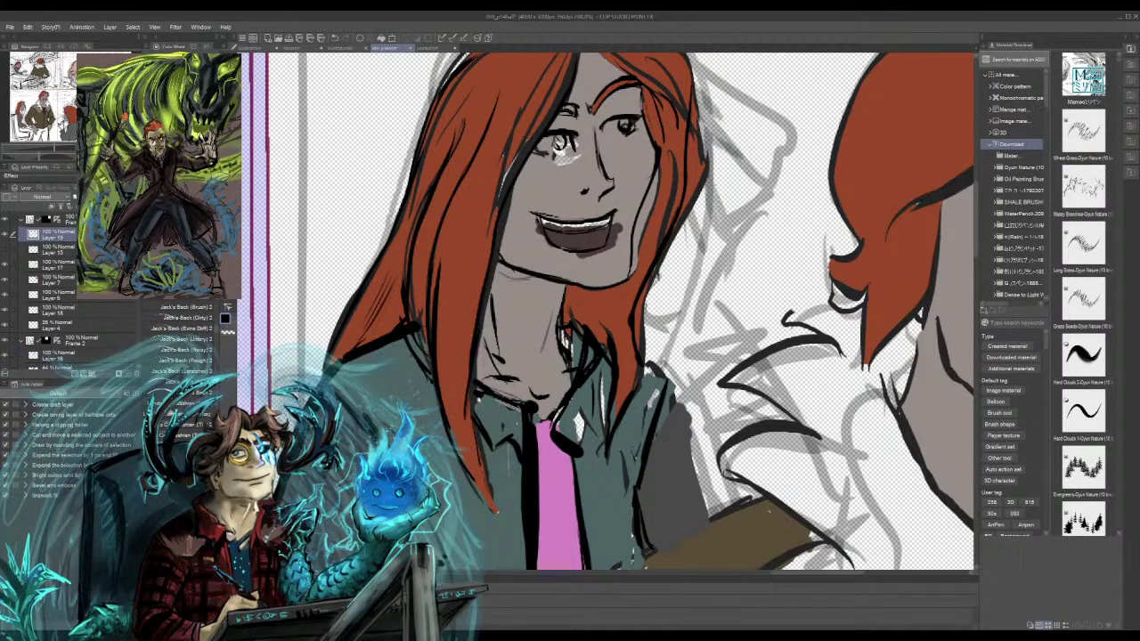
Hatch diagonal fold lines across the lower front of the woman's teal vest
scroll(606, 312, down, 3)
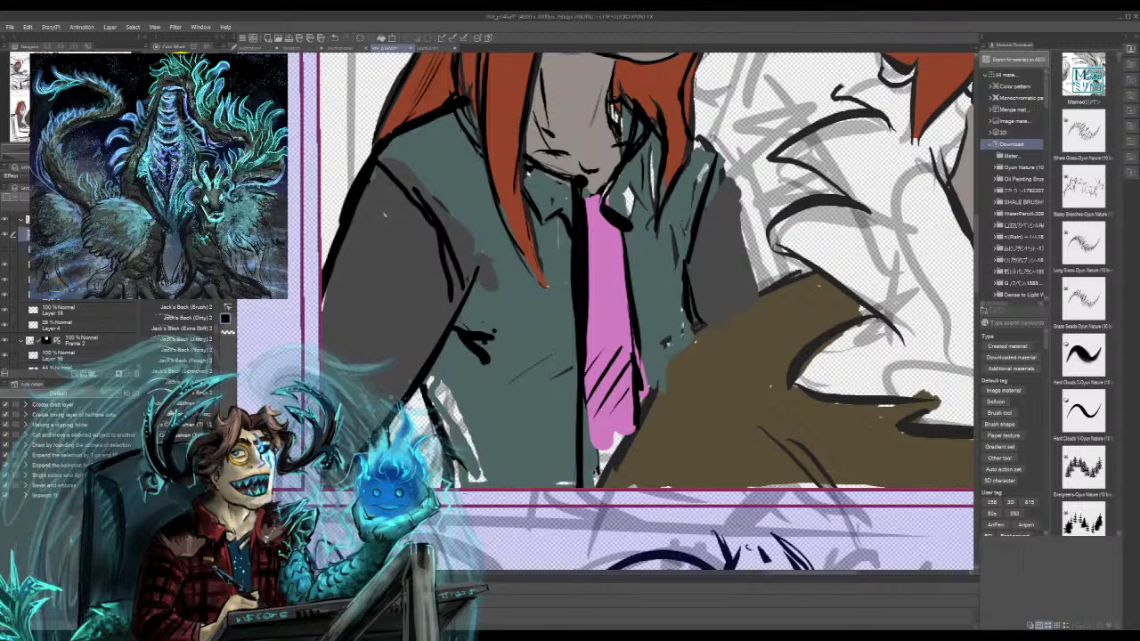
drag(564, 390, 508, 431)
drag(520, 390, 481, 427)
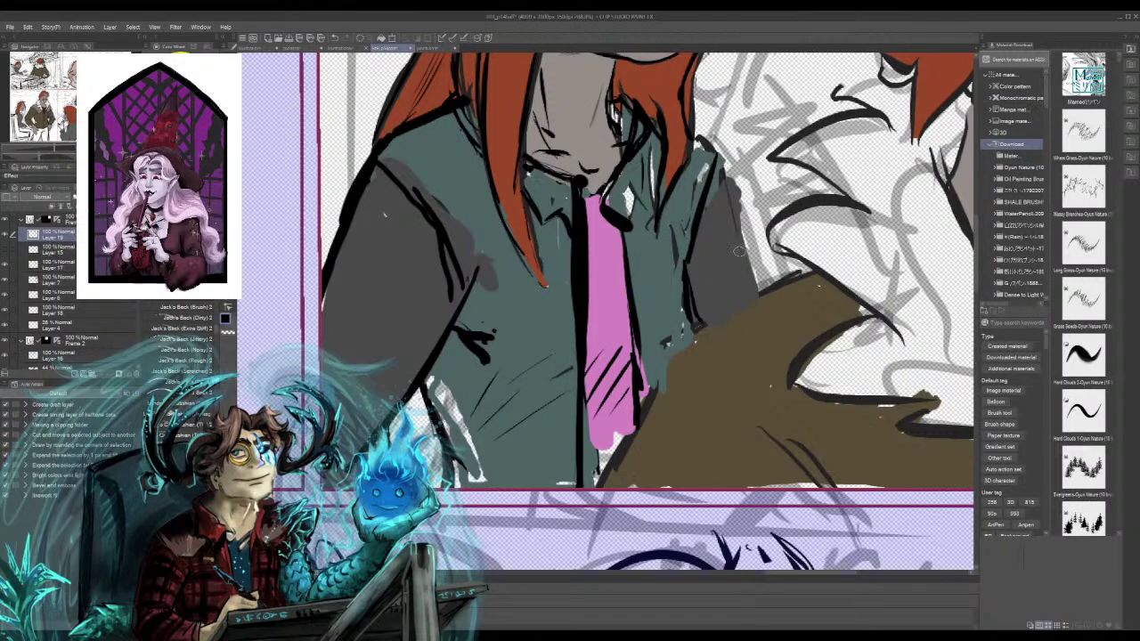
Ink the outer edge of the woman's far grey sleeve and the border of the brown fur overlapping her vest
drag(718, 162, 759, 305)
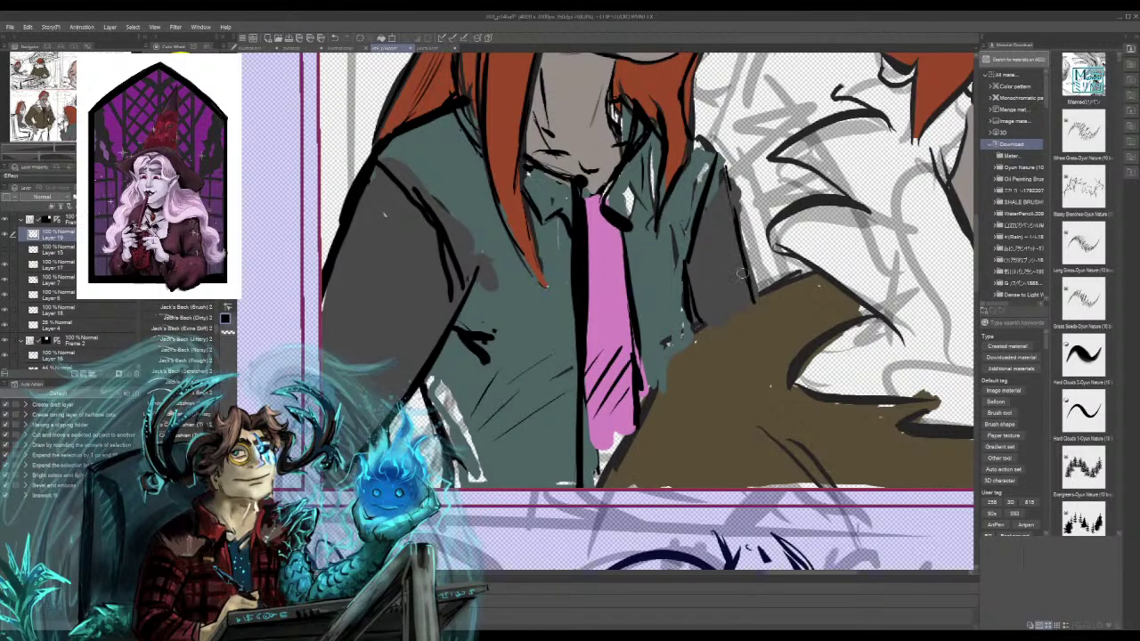
drag(658, 378, 787, 278)
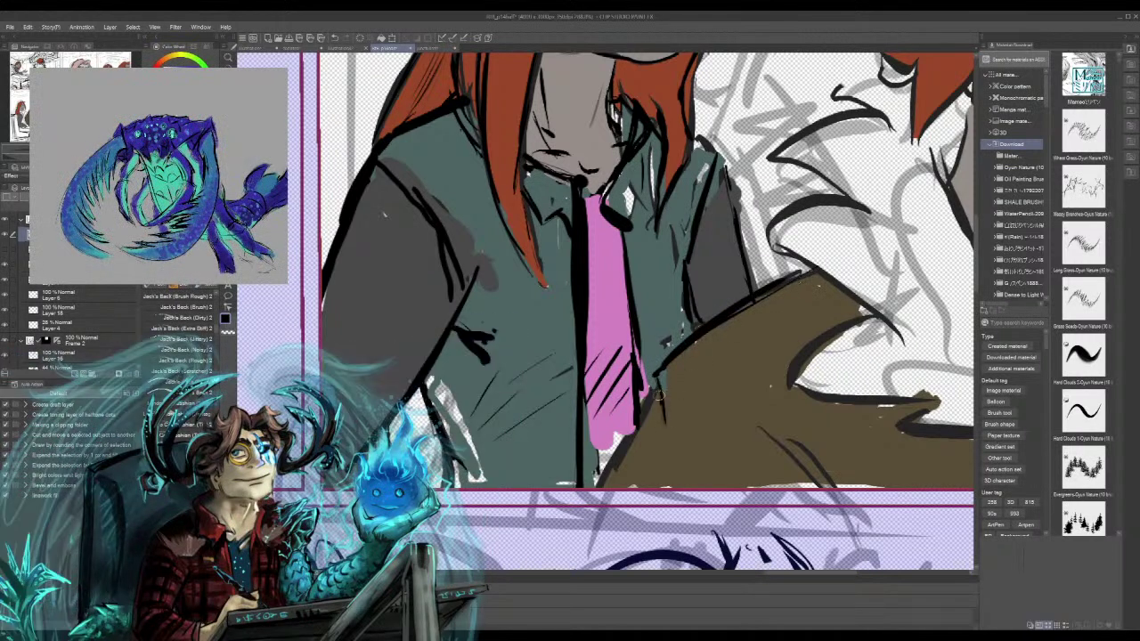
drag(664, 403, 667, 437)
mouse_move(659, 381)
mouse_down()
mouse_move(663, 442)
mouse_move(602, 475)
mouse_up()
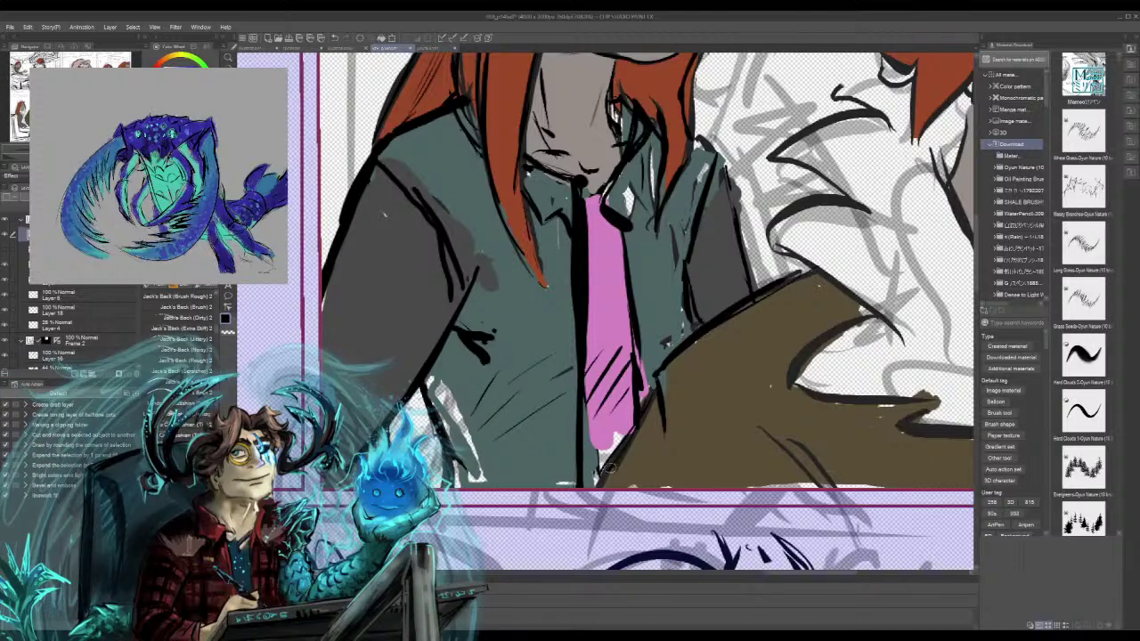
drag(634, 426, 589, 488)
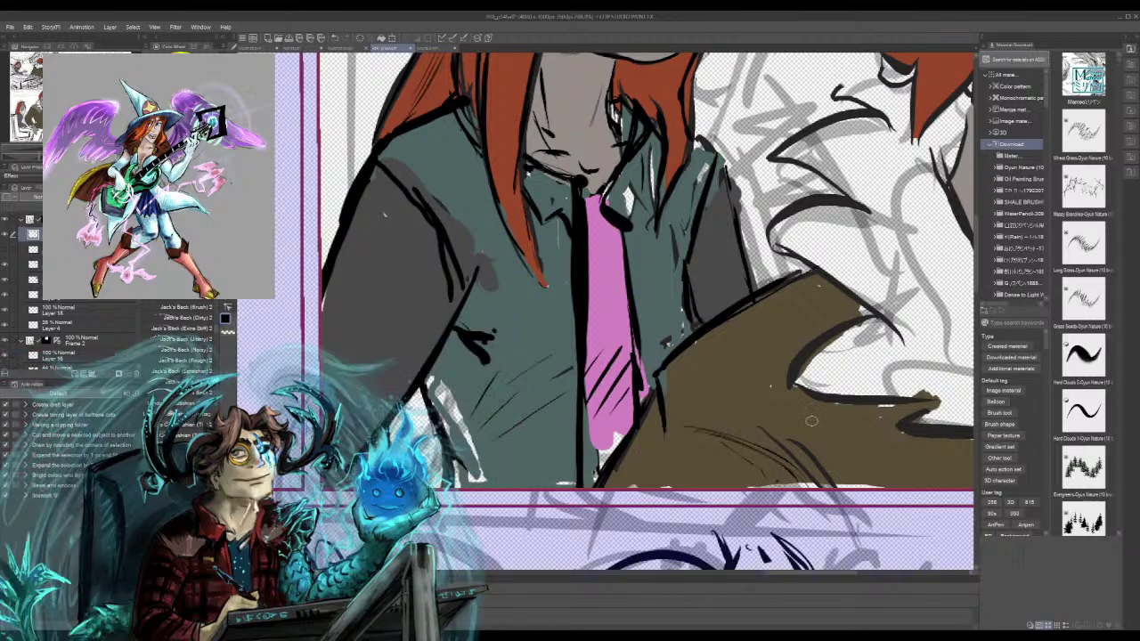
Ink the pointed tufts along the fur collar at the man's shoulder with tapered black strokes
mouse_move(813, 394)
mouse_down()
mouse_move(844, 404)
mouse_move(826, 372)
mouse_move(887, 310)
mouse_move(841, 271)
mouse_up()
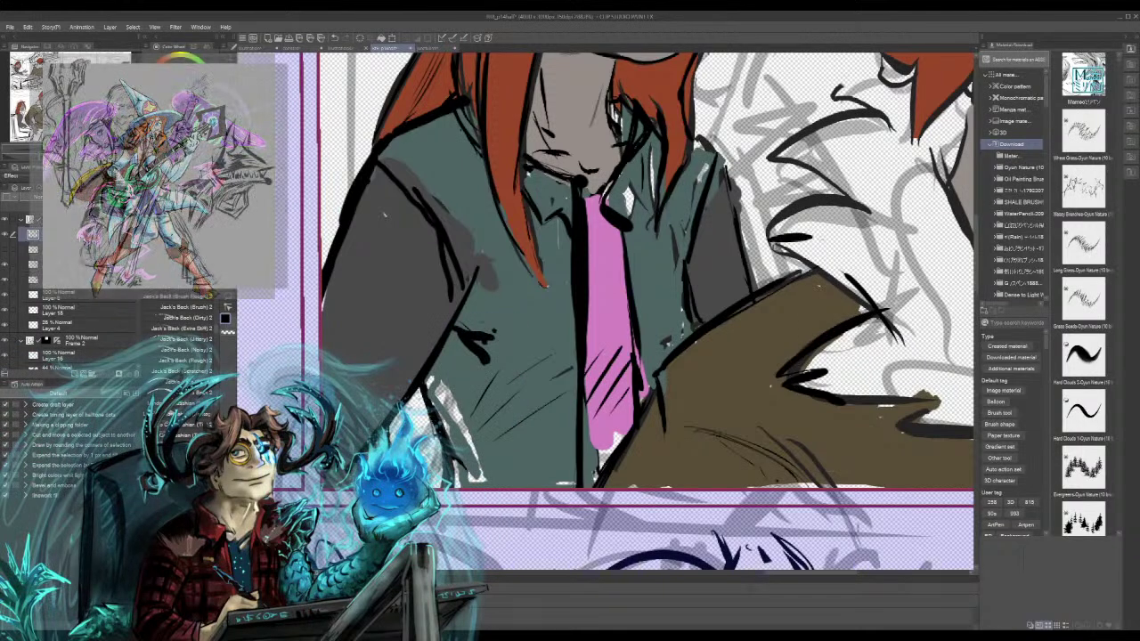
mouse_move(798, 225)
mouse_down()
mouse_move(768, 237)
mouse_move(766, 226)
mouse_up()
mouse_move(776, 212)
mouse_down()
mouse_move(853, 201)
mouse_move(835, 194)
mouse_up()
mouse_move(838, 148)
mouse_down()
mouse_move(744, 169)
mouse_move(831, 150)
mouse_up()
mouse_move(851, 127)
mouse_down()
mouse_move(782, 155)
mouse_move(808, 130)
mouse_up()
drag(893, 109, 854, 123)
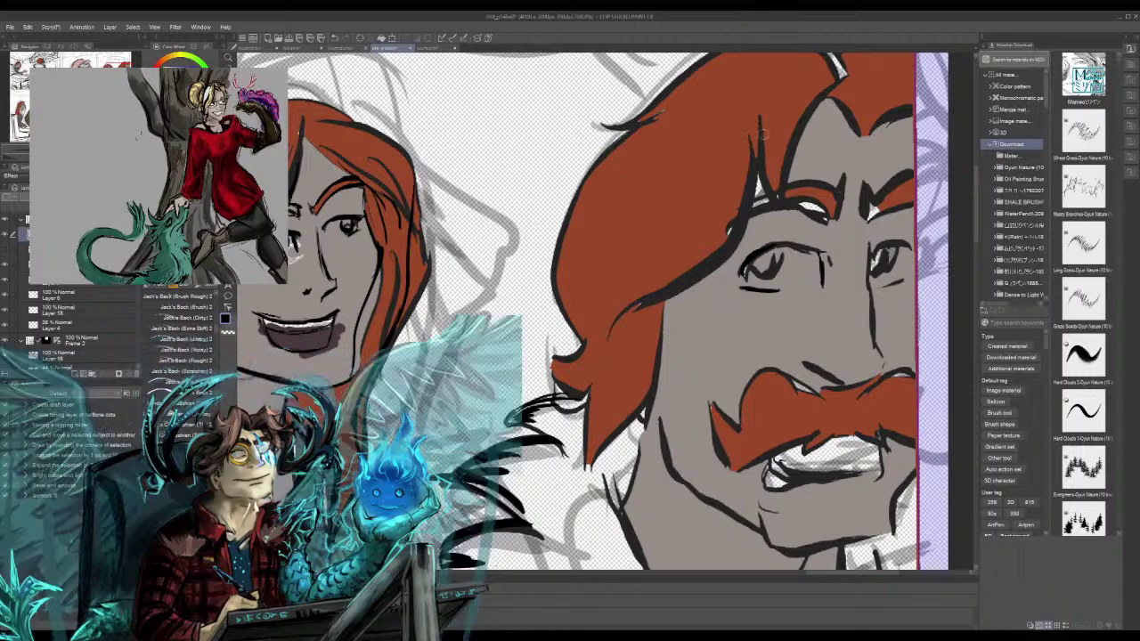
Ink the man's hairline over his forehead with a bold black stroke down to the brow
mouse_move(775, 221)
mouse_down()
mouse_move(846, 82)
mouse_move(860, 78)
mouse_move(884, 129)
mouse_move(878, 69)
mouse_up()
drag(829, 101, 869, 135)
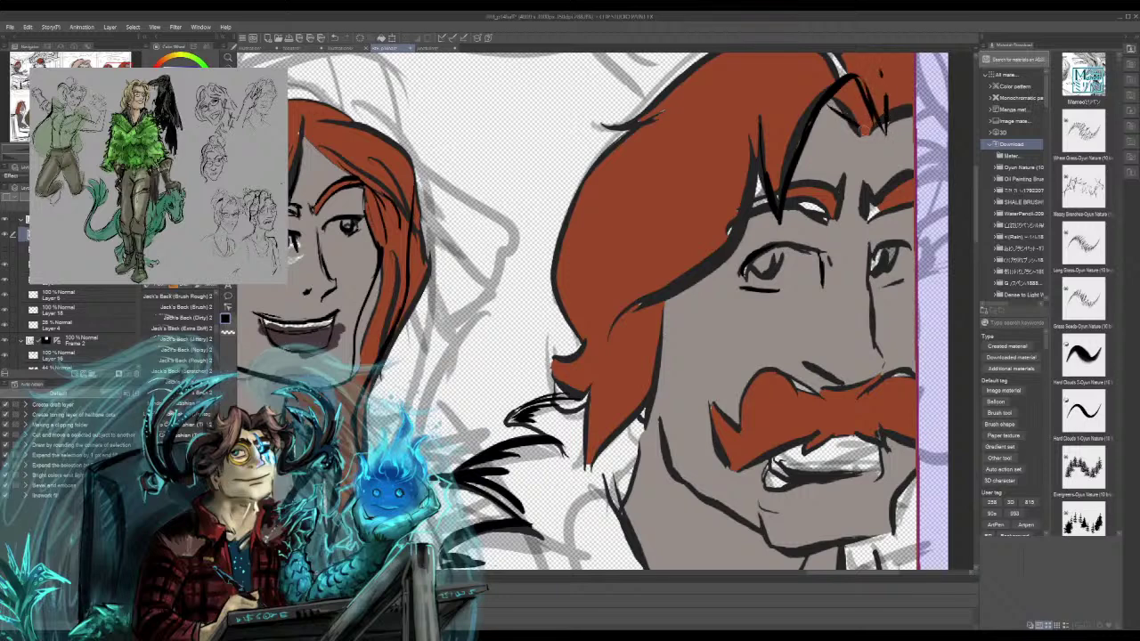
Try short hatching strokes under the man's hairline at the top of his forehead, and undo them
drag(821, 98, 832, 108)
drag(867, 131, 882, 142)
drag(818, 119, 854, 126)
drag(857, 123, 875, 134)
drag(828, 116, 844, 122)
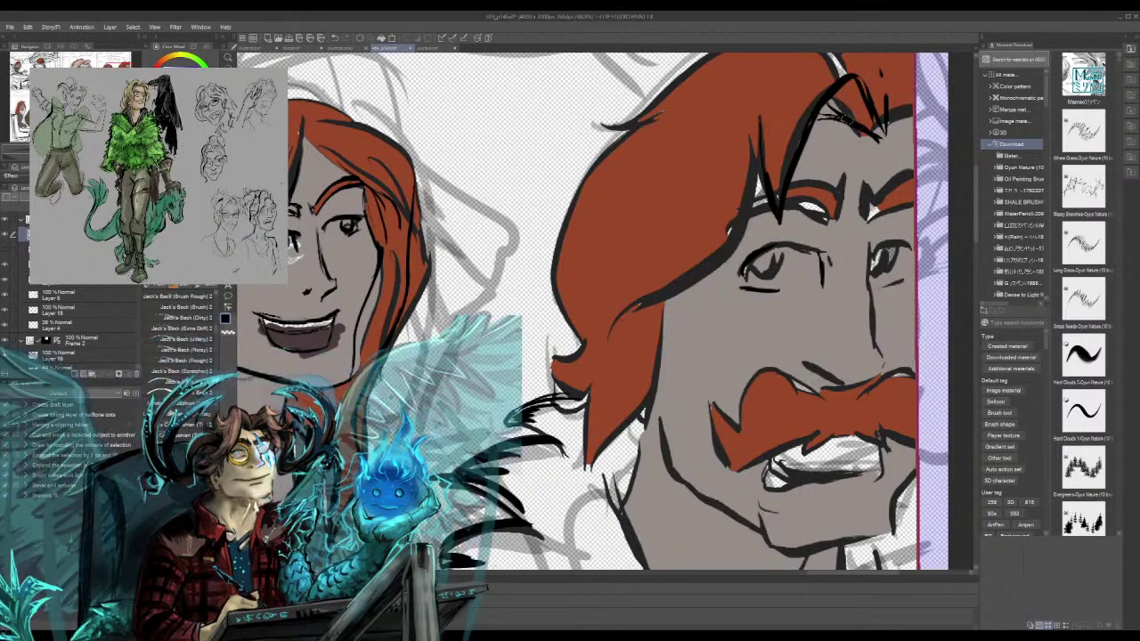
key(ctrl+z)
key(ctrl+z)
key(ctrl+z)
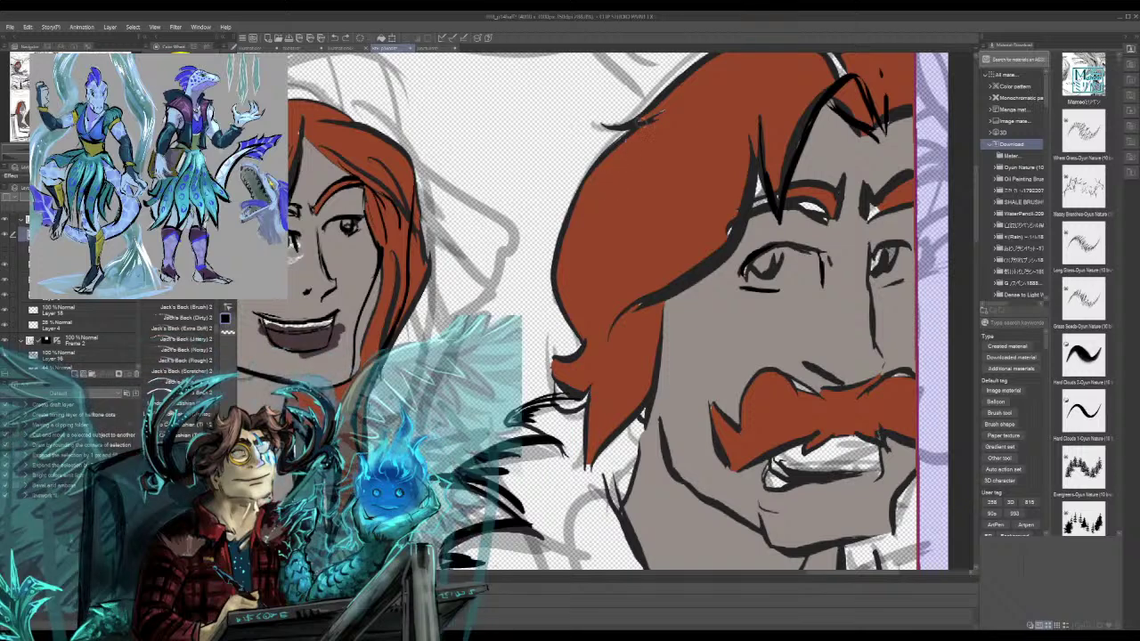
Ink the outer contour of the man's red hair, with its flicked tuft and a thick inner strand line
drag(645, 123, 606, 138)
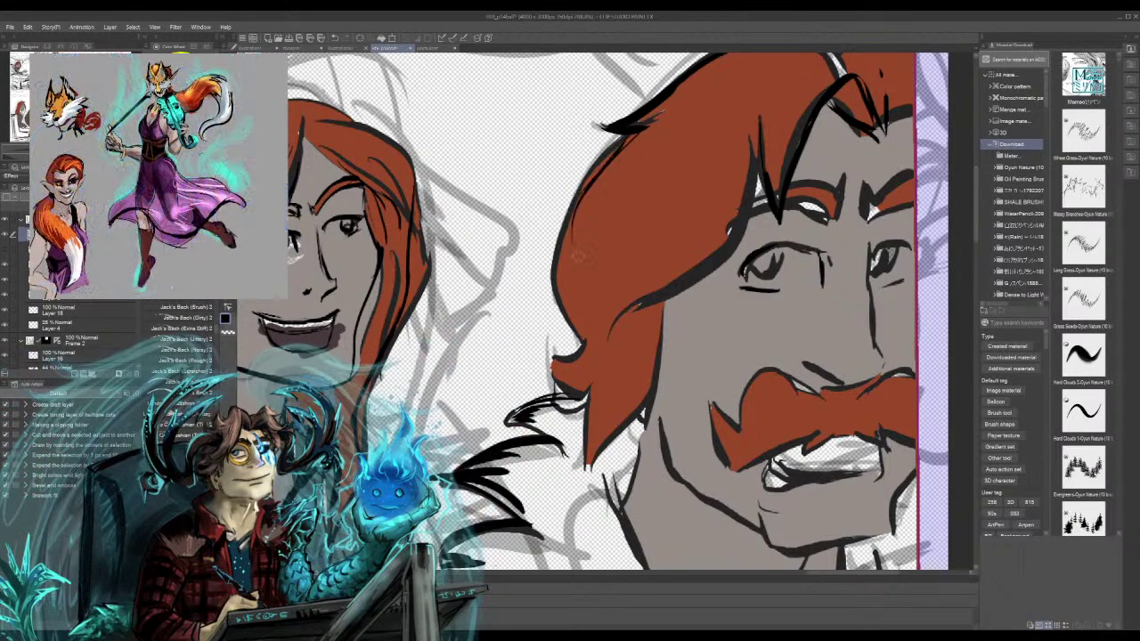
drag(574, 202, 555, 314)
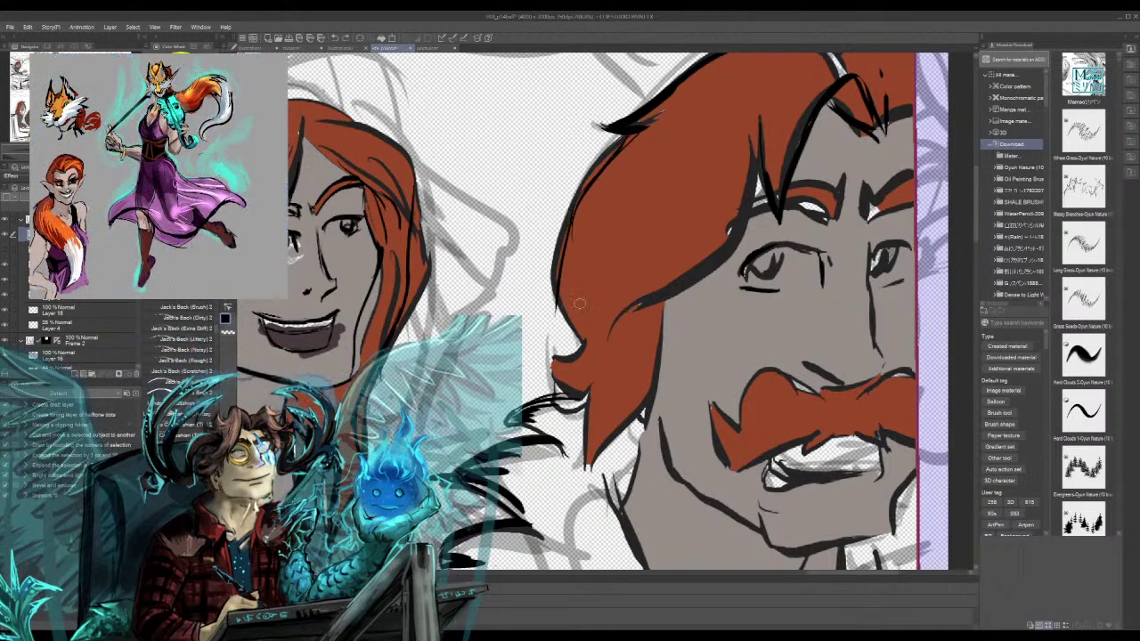
drag(635, 136, 601, 189)
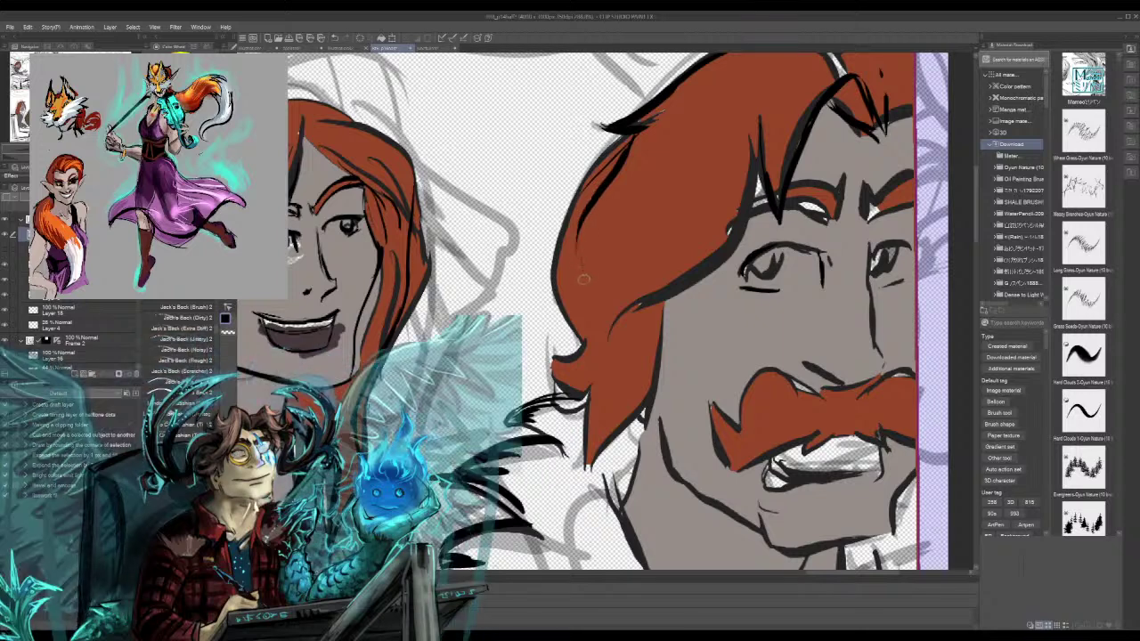
mouse_move(635, 132)
mouse_down()
mouse_move(577, 290)
mouse_move(617, 201)
mouse_move(631, 131)
mouse_move(594, 205)
mouse_move(594, 279)
mouse_move(596, 244)
mouse_move(572, 319)
mouse_up()
mouse_move(597, 265)
mouse_down()
mouse_move(582, 335)
mouse_move(578, 312)
mouse_move(588, 352)
mouse_up()
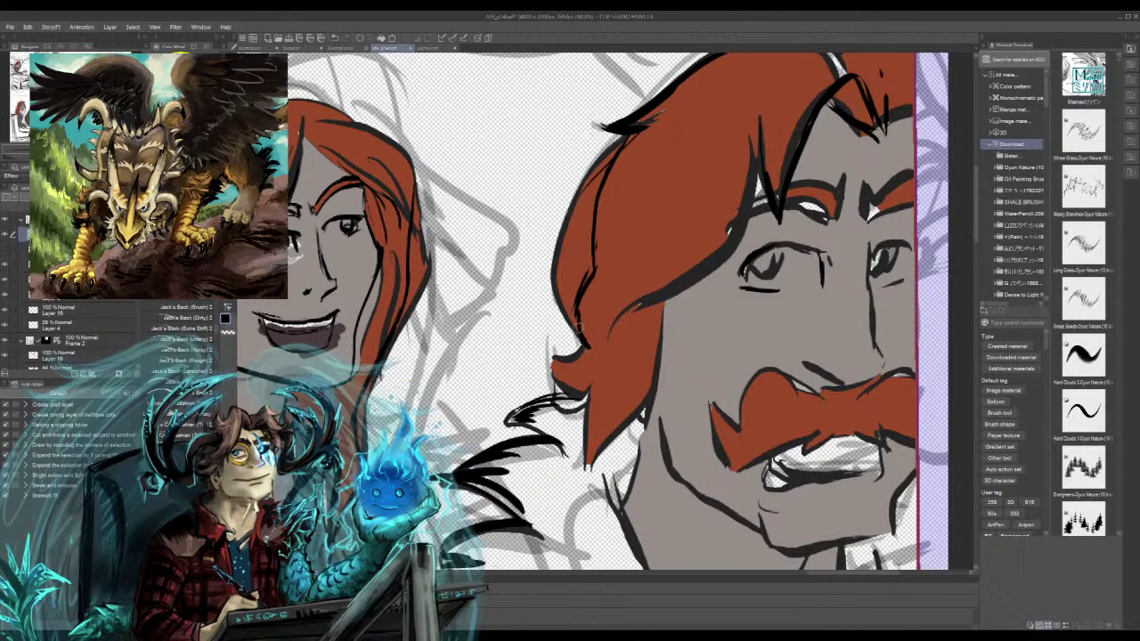
drag(598, 222, 582, 285)
drag(610, 163, 603, 133)
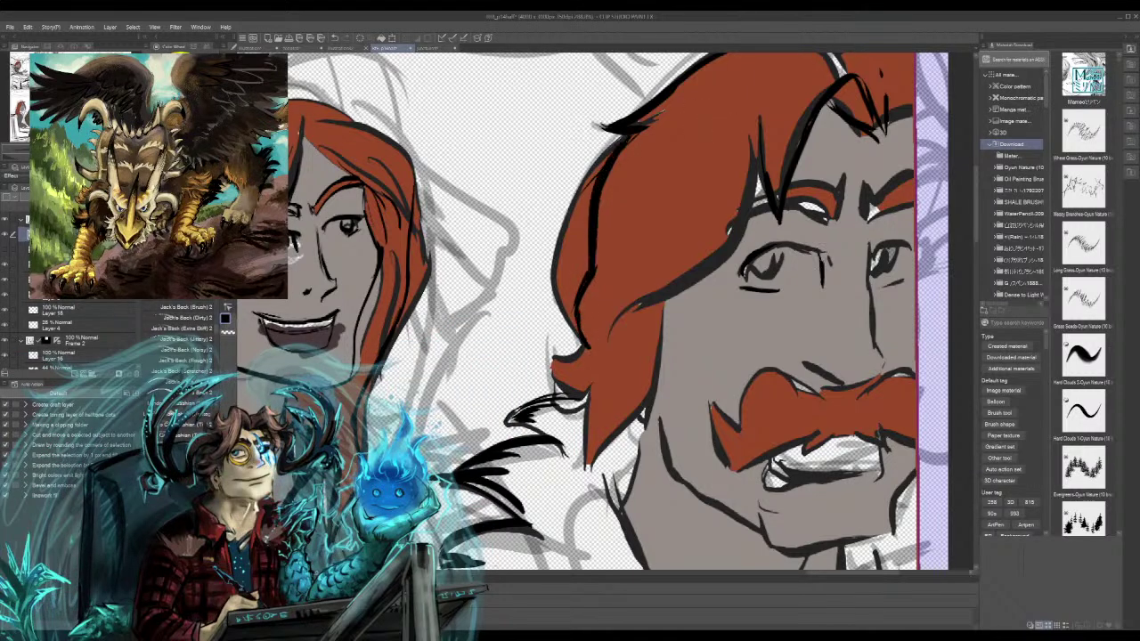
Ink the lower locks of the man's hair and the edge where it sweeps past his cheek
mouse_move(615, 336)
mouse_down()
mouse_move(661, 411)
mouse_move(629, 336)
mouse_up()
mouse_move(632, 387)
mouse_down()
mouse_move(647, 413)
mouse_move(630, 355)
mouse_up()
mouse_move(691, 276)
mouse_down()
mouse_move(645, 327)
mouse_move(605, 412)
mouse_up()
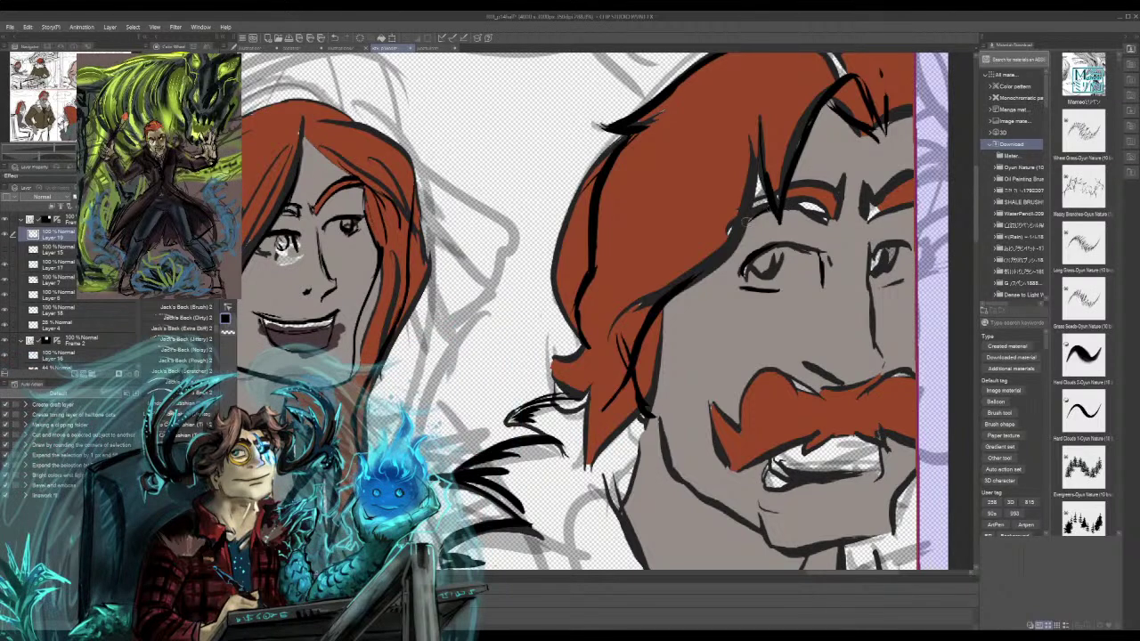
Ink the outlines of both of the man's red eyebrows in black
drag(801, 206, 831, 222)
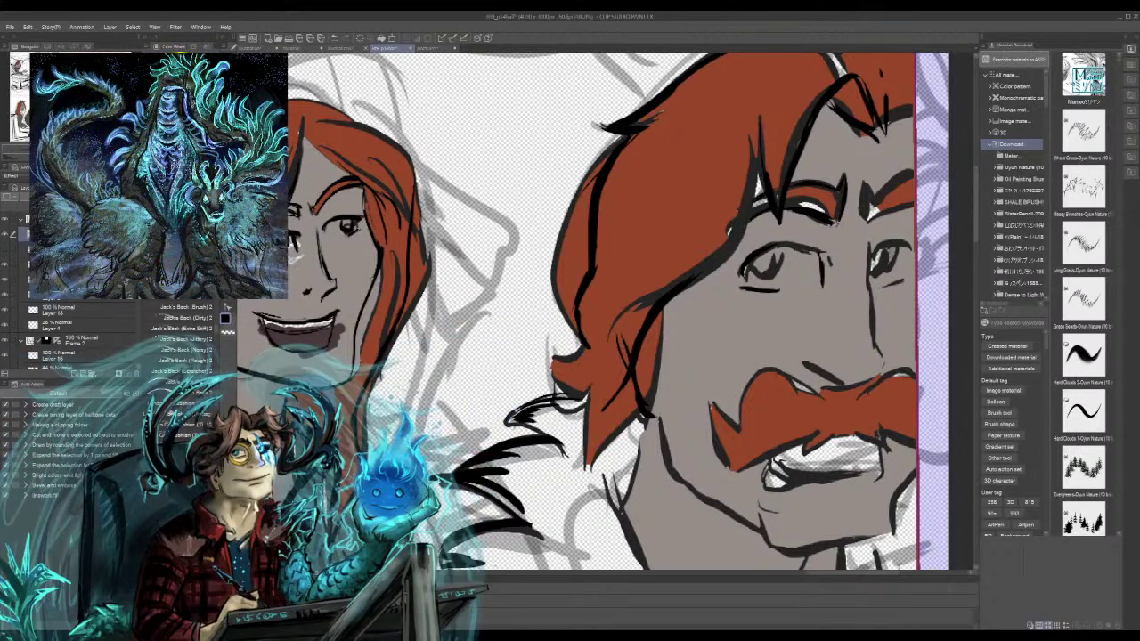
drag(867, 180, 857, 223)
drag(890, 187, 871, 198)
mouse_move(913, 168)
mouse_down()
mouse_move(880, 191)
mouse_move(883, 207)
mouse_up()
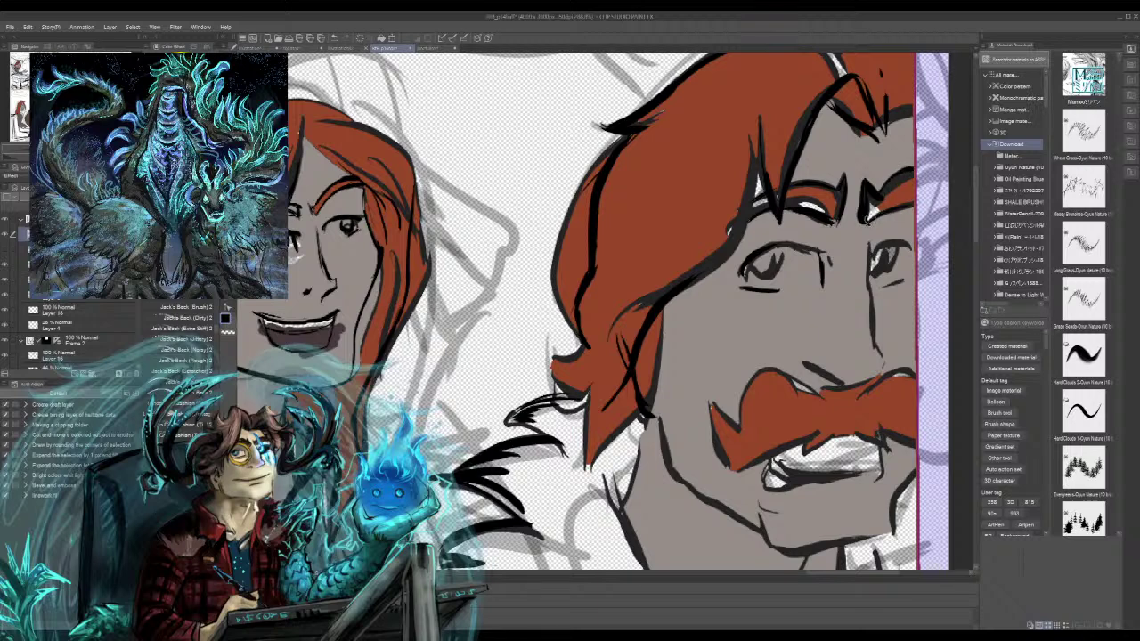
Ink the lids, irises and pupils of both of the man's eyes
mouse_move(909, 246)
mouse_down()
mouse_move(877, 255)
mouse_move(891, 245)
mouse_up()
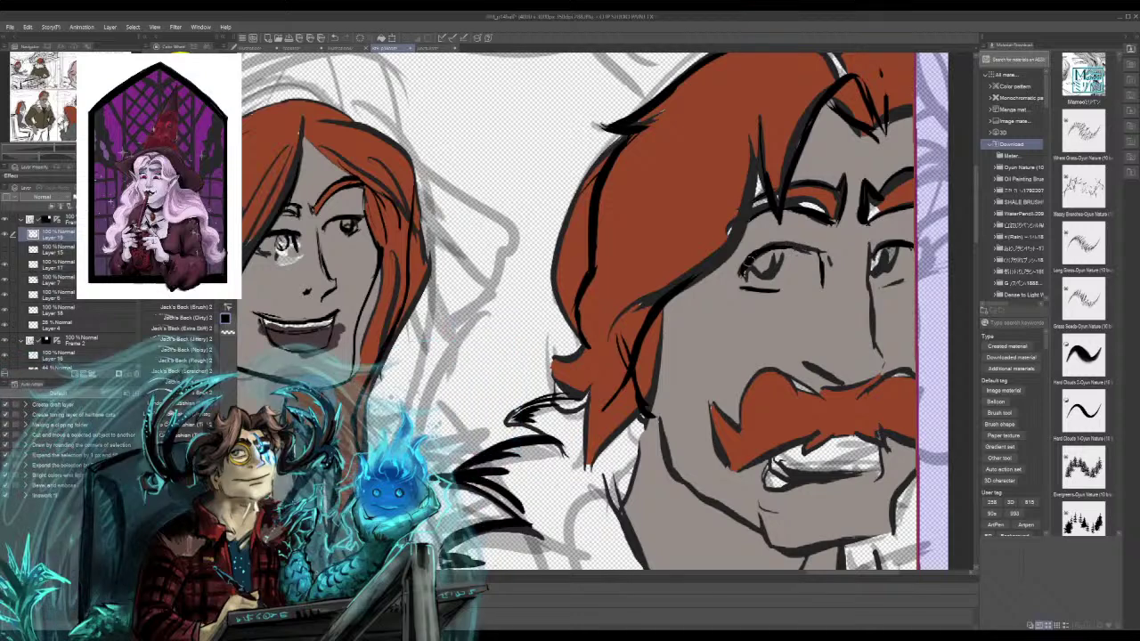
drag(777, 252, 811, 244)
mouse_move(748, 289)
mouse_down()
mouse_move(778, 294)
mouse_move(788, 258)
mouse_move(789, 272)
mouse_up()
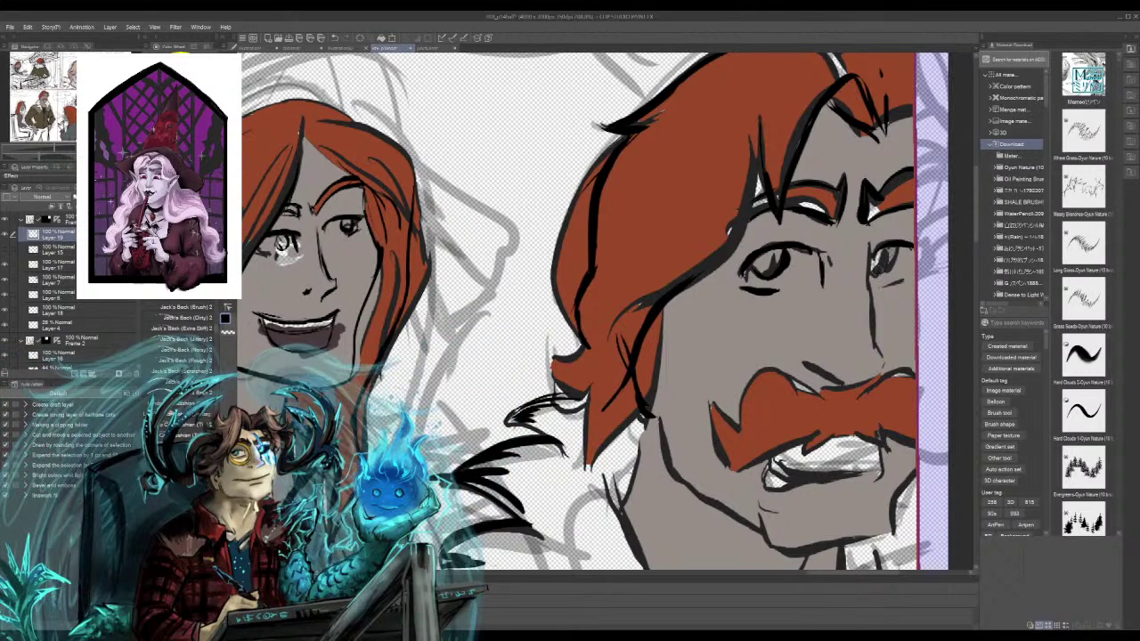
mouse_move(868, 271)
mouse_down()
mouse_move(882, 281)
mouse_move(900, 265)
mouse_up()
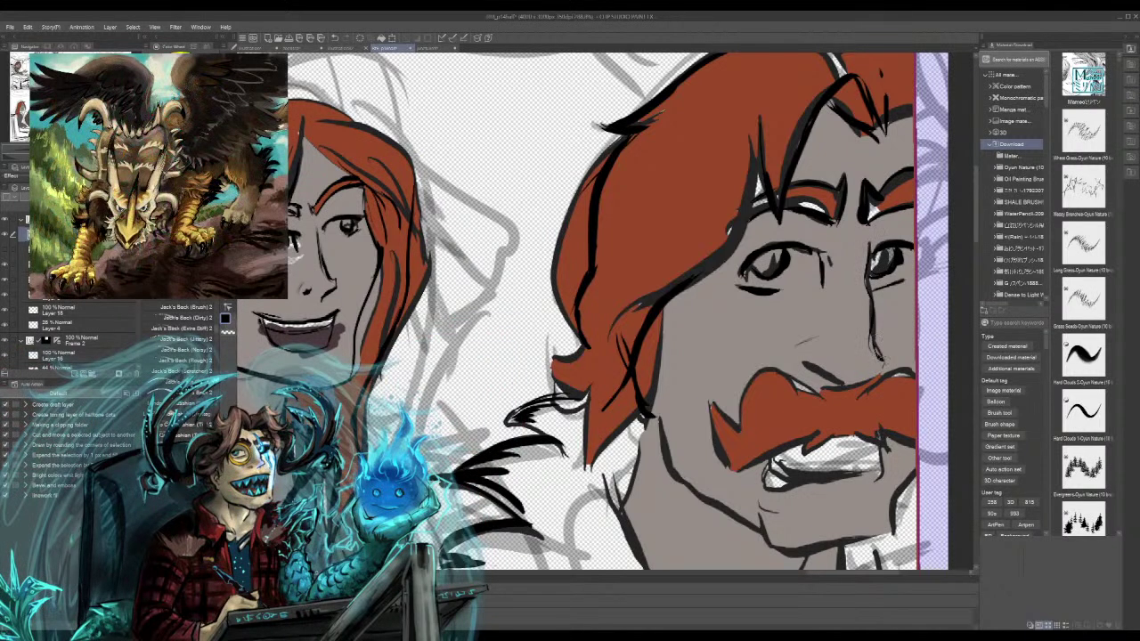
Ink the base of the man's nose and the jagged outline of his red moustache
mouse_move(868, 385)
mouse_down()
mouse_move(802, 369)
mouse_move(814, 338)
mouse_up()
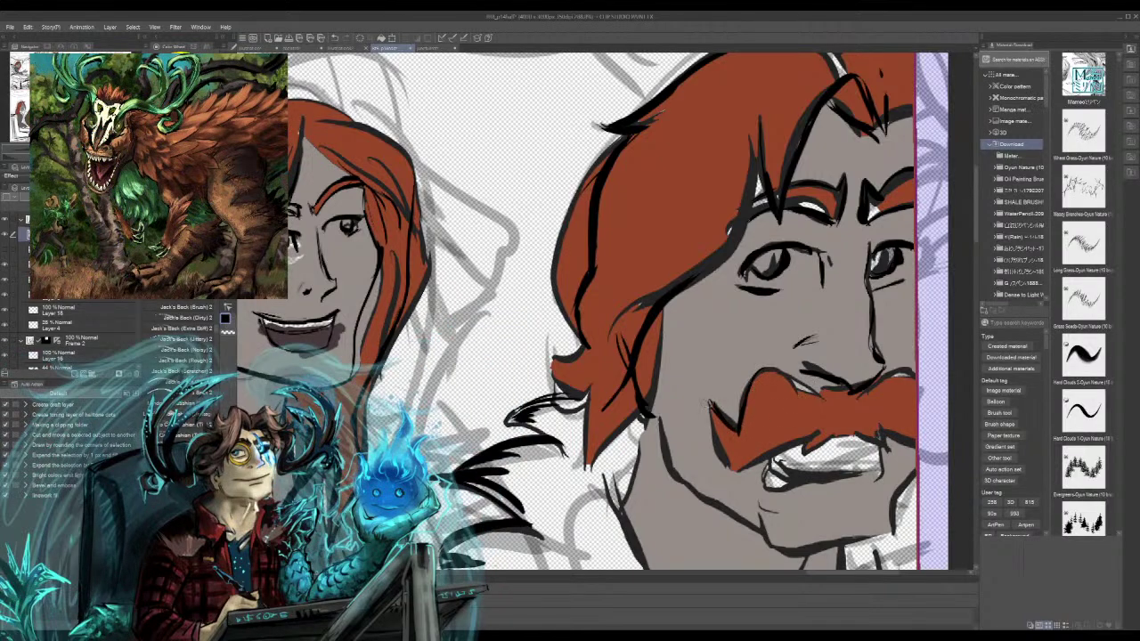
mouse_move(710, 404)
mouse_down()
mouse_move(721, 455)
mouse_move(798, 441)
mouse_move(823, 422)
mouse_move(803, 454)
mouse_move(843, 434)
mouse_move(914, 445)
mouse_up()
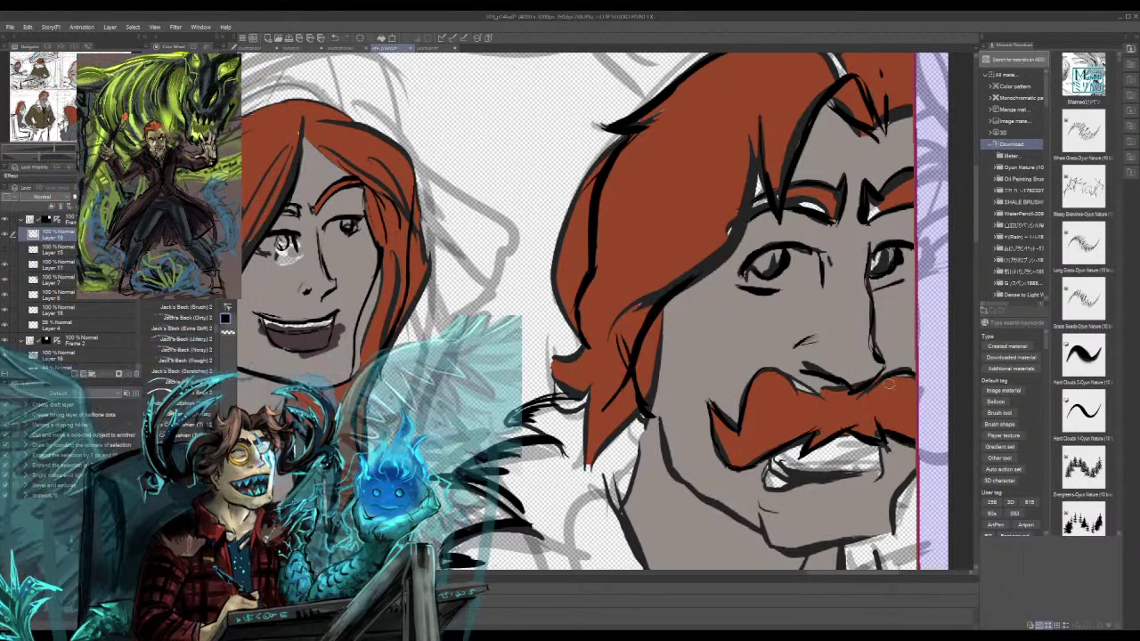
mouse_move(818, 393)
mouse_down()
mouse_move(777, 371)
mouse_move(738, 412)
mouse_move(766, 372)
mouse_up()
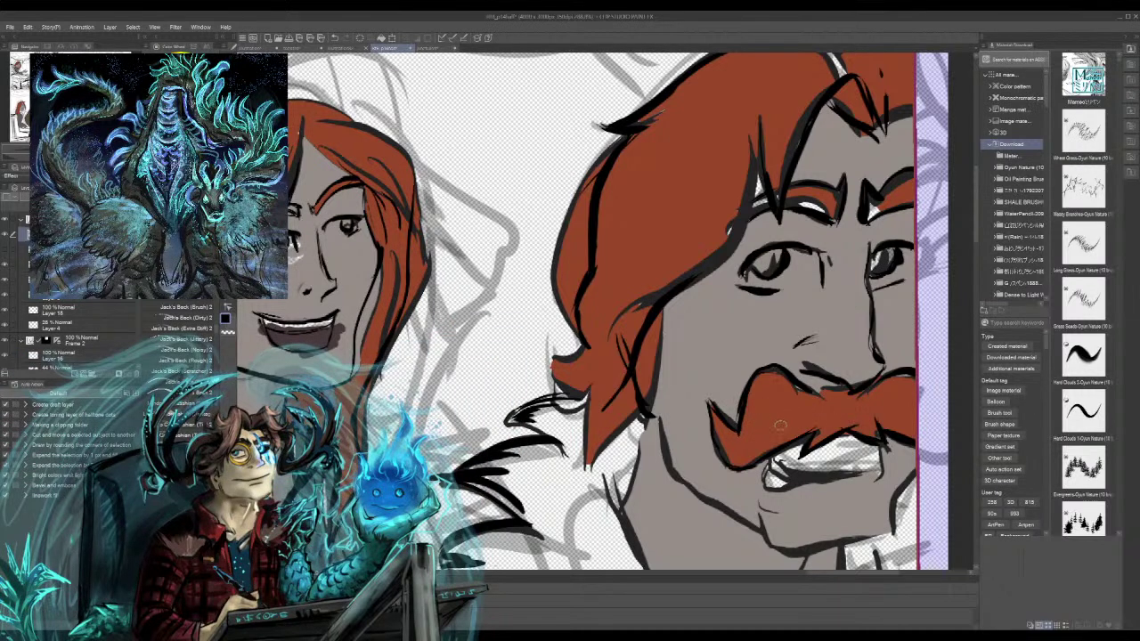
Ink the outer tip of the man's red moustache and draw his ear at the edge of his hair
mouse_move(751, 470)
mouse_down()
mouse_move(729, 473)
mouse_move(709, 410)
mouse_move(734, 484)
mouse_move(713, 408)
mouse_up()
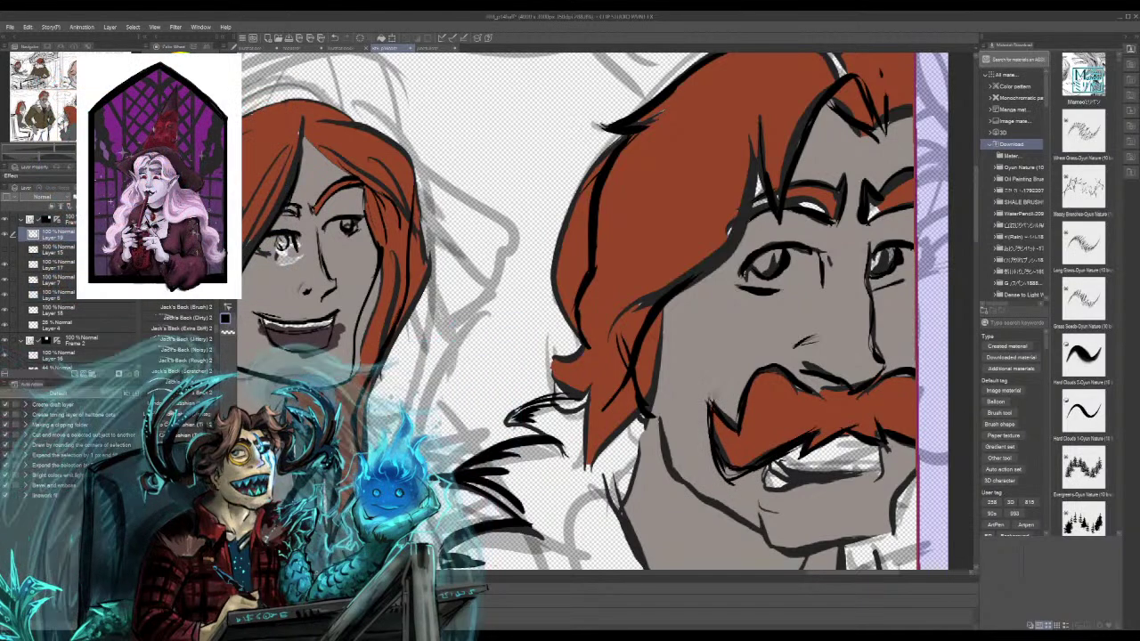
drag(711, 458, 712, 397)
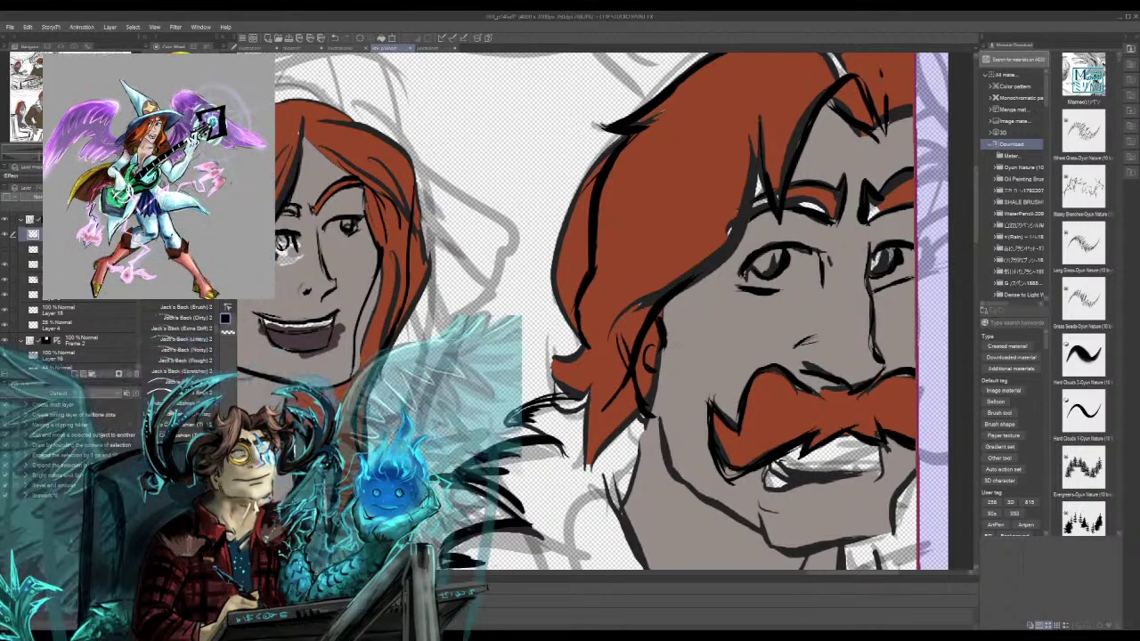
drag(659, 330, 971, 205)
Ink loose flyaway strands across the crown of the red-haired woman's hair in black
drag(624, 356, 684, 254)
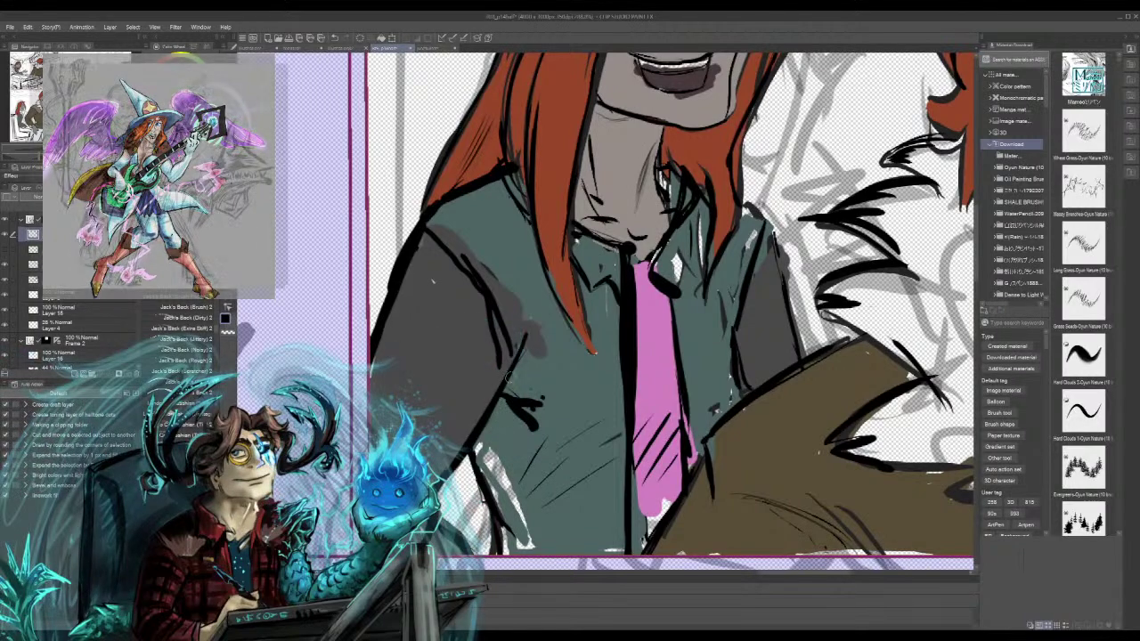
drag(677, 223, 356, 494)
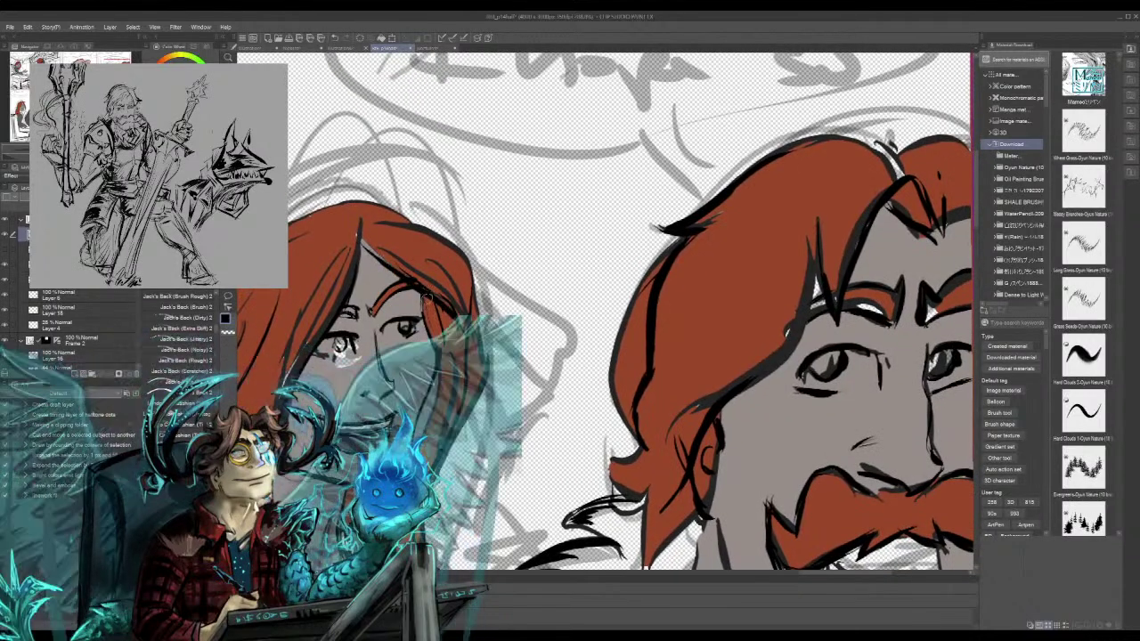
mouse_move(463, 257)
mouse_down()
mouse_move(465, 389)
mouse_move(440, 469)
mouse_move(625, 343)
mouse_move(686, 394)
mouse_up()
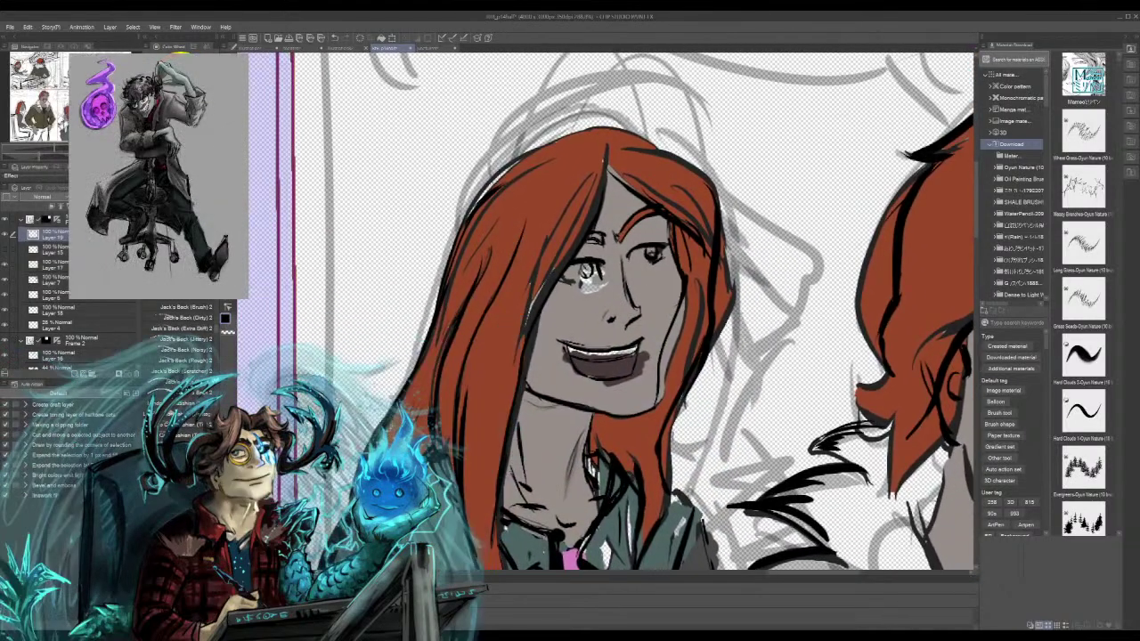
mouse_move(462, 184)
mouse_down()
mouse_move(555, 138)
mouse_move(612, 132)
mouse_up()
mouse_move(547, 155)
mouse_down()
mouse_move(619, 119)
mouse_move(633, 144)
mouse_move(656, 139)
mouse_up()
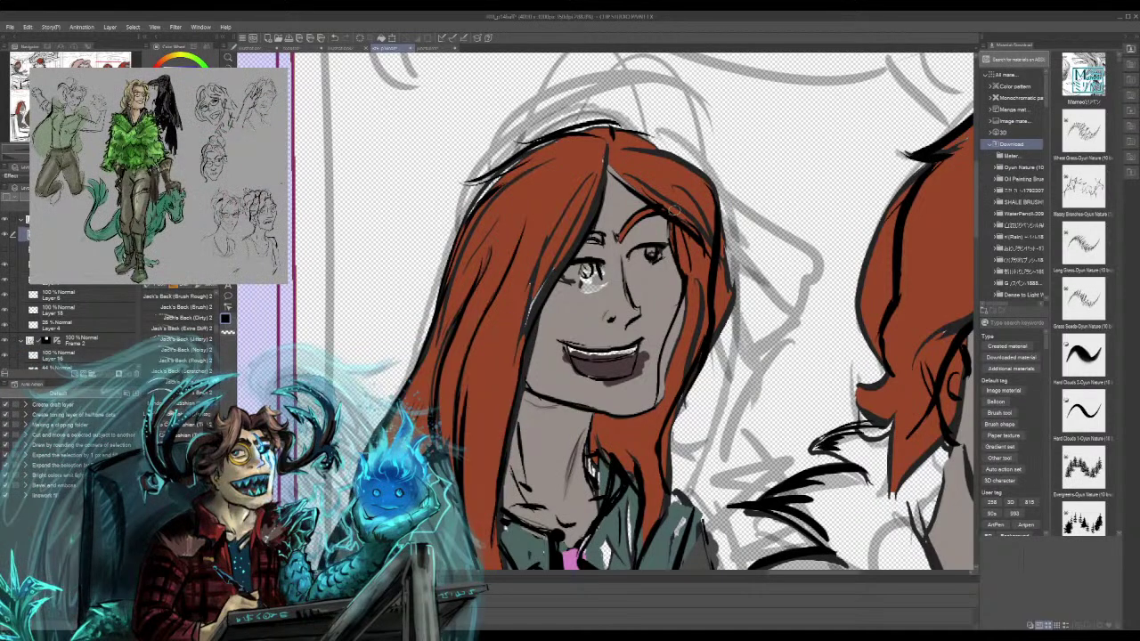
Add a new layer to the panel showing the red-haired woman and the moustached man
key(ctrl+minus)
key(ctrl+minus)
key(ctrl+minus)
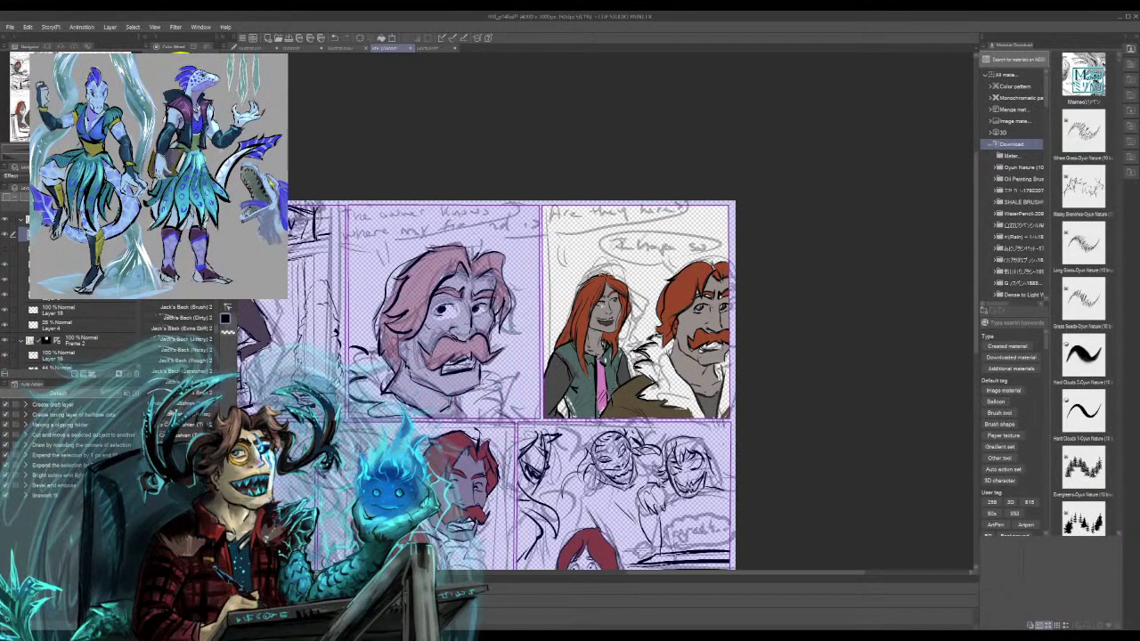
key(ctrl+shift+n)
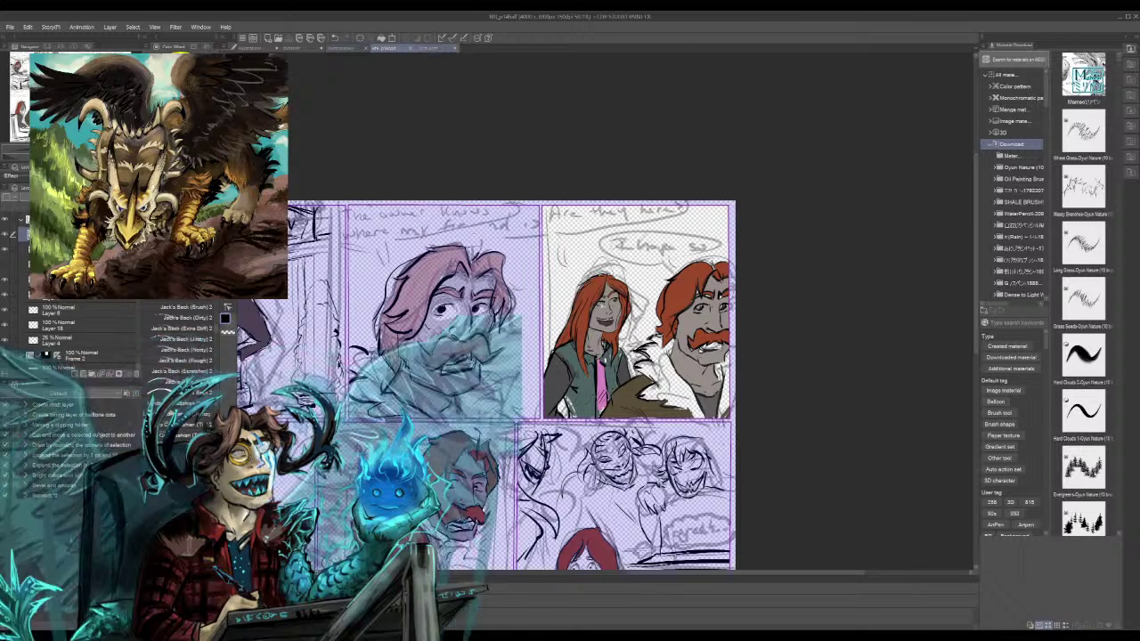
Examine the woman's colours on the character sheet and the finished comic page, and return to the page in progress
click(428, 48)
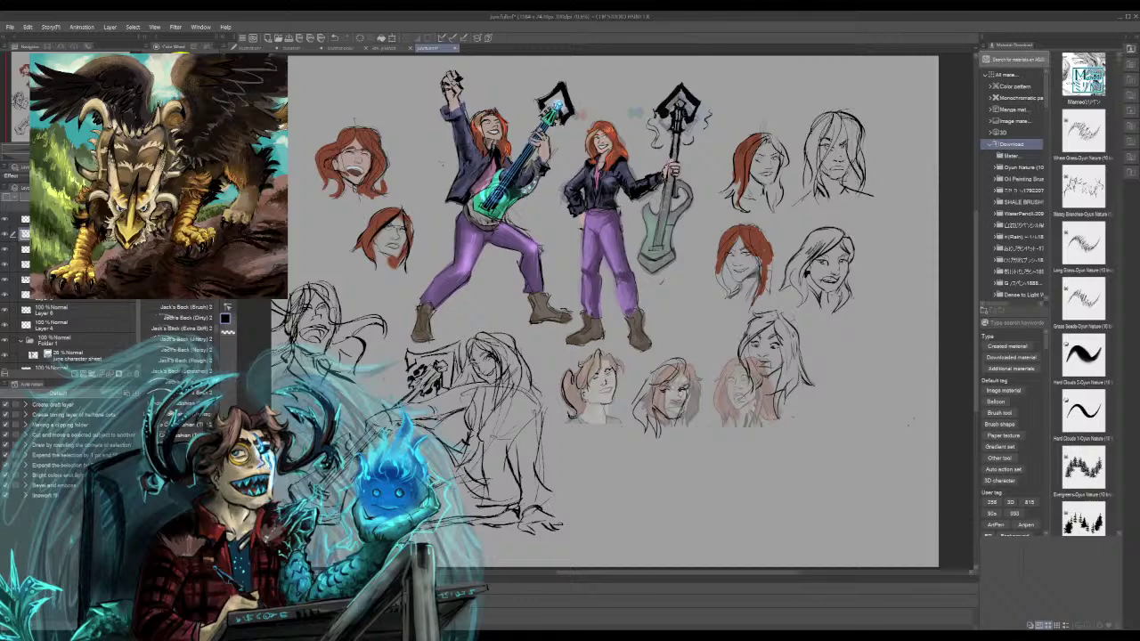
drag(614, 312, 619, 341)
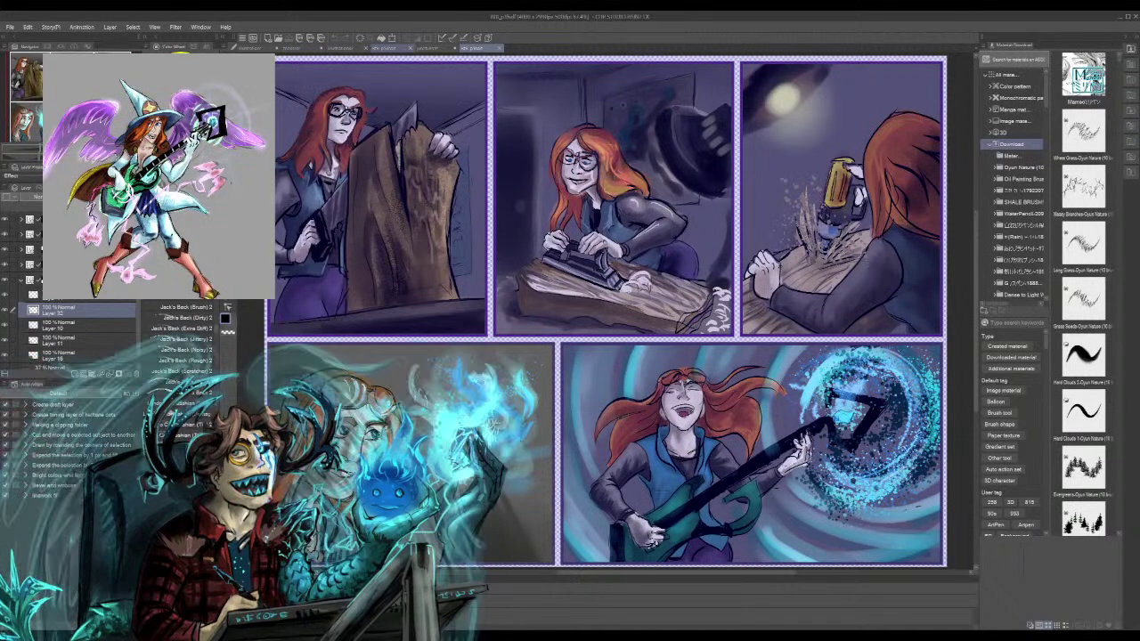
click(390, 48)
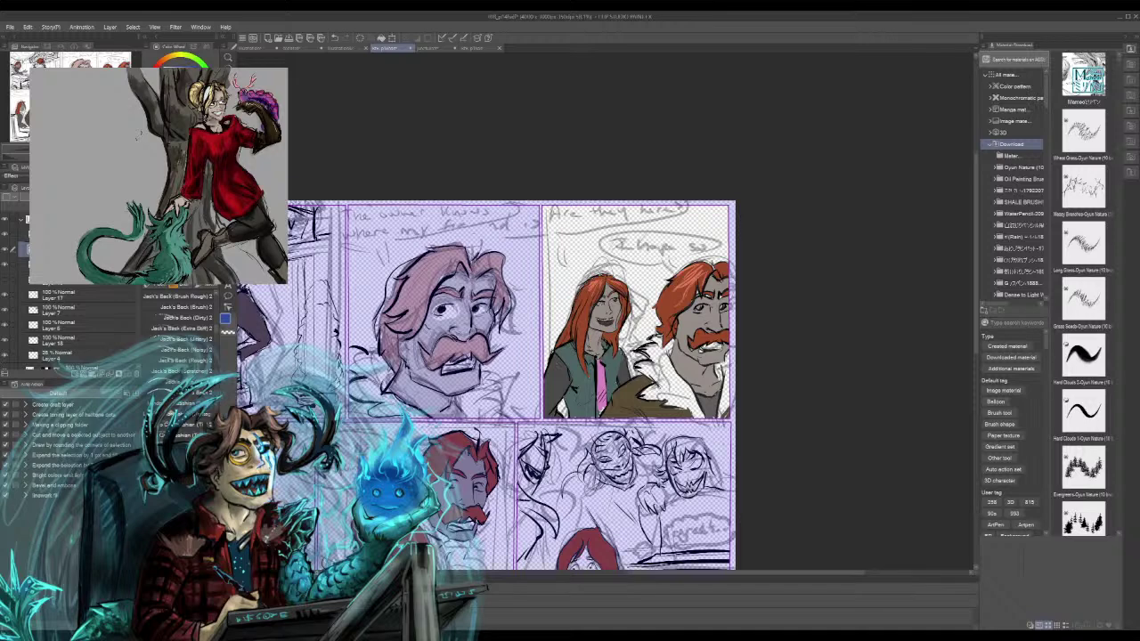
Paint the woman's irises blue with the brush and pick up black from her eye to darken the pupils
key(p)
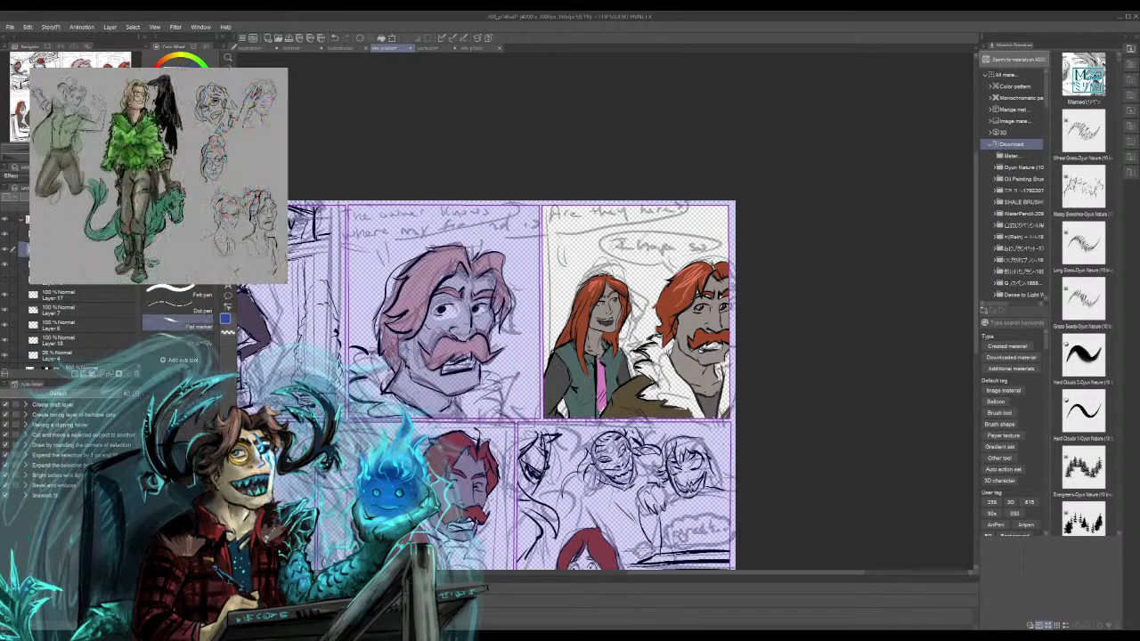
key(b)
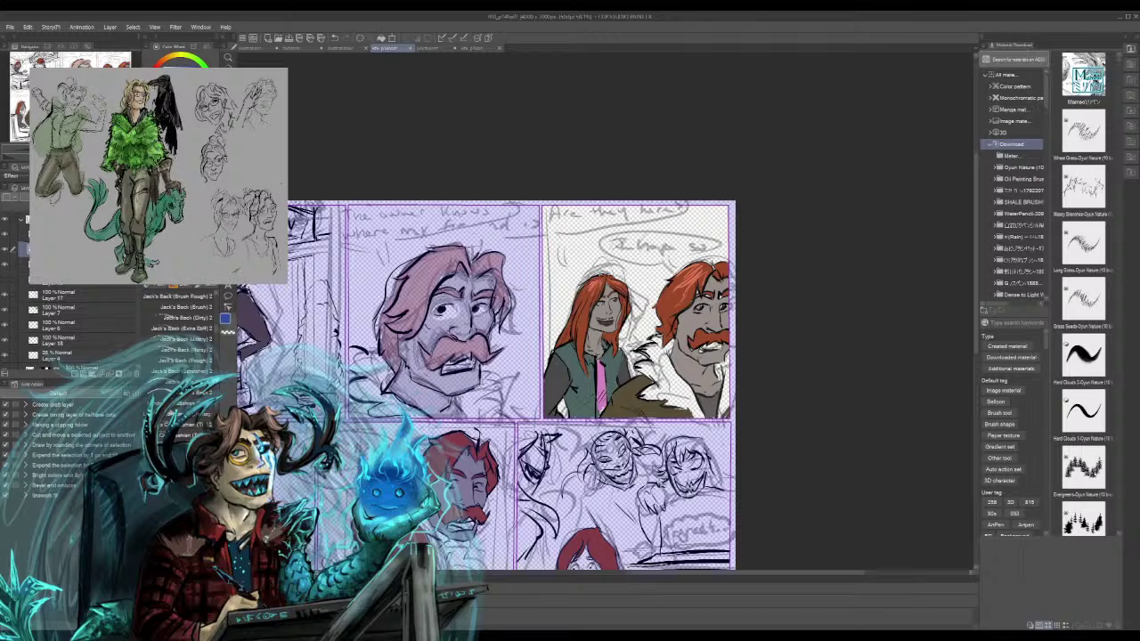
key(ctrl+plus)
key(ctrl+plus)
key(ctrl+plus)
key(ctrl+plus)
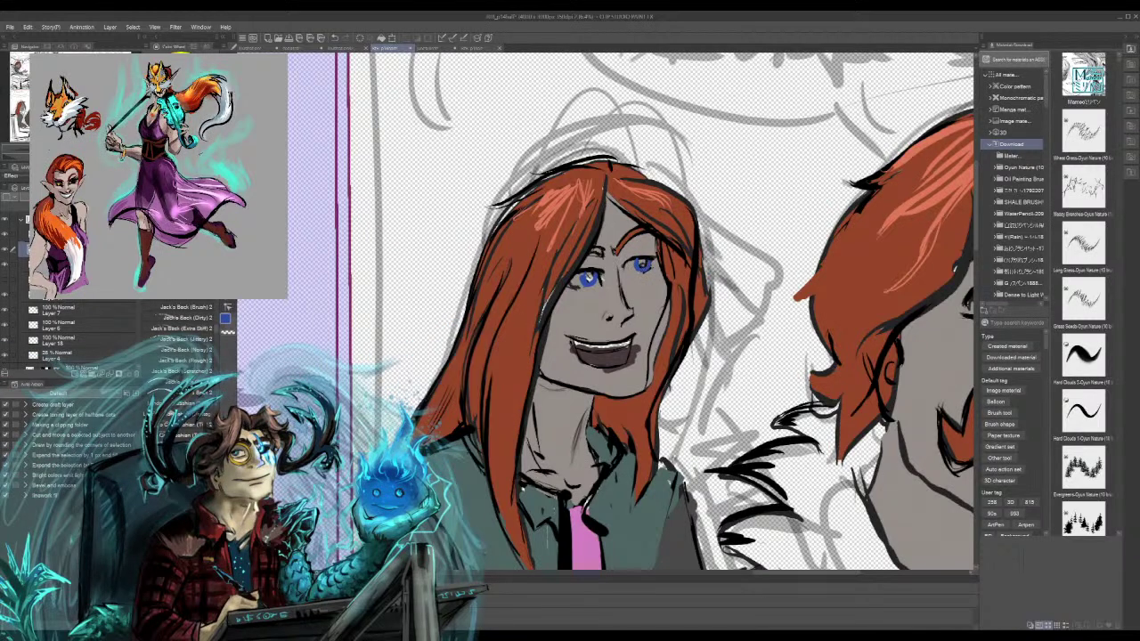
alt+click(637, 259)
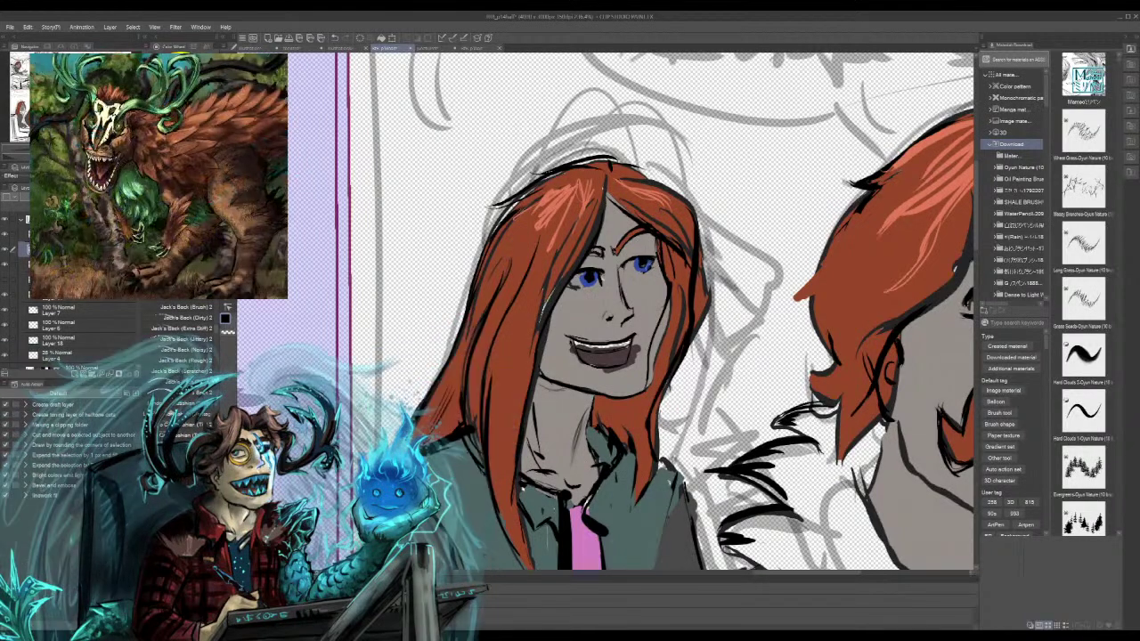
Brush lighter orange-red highlight strands through the woman's hair and soften them with the airbrush
key(x)
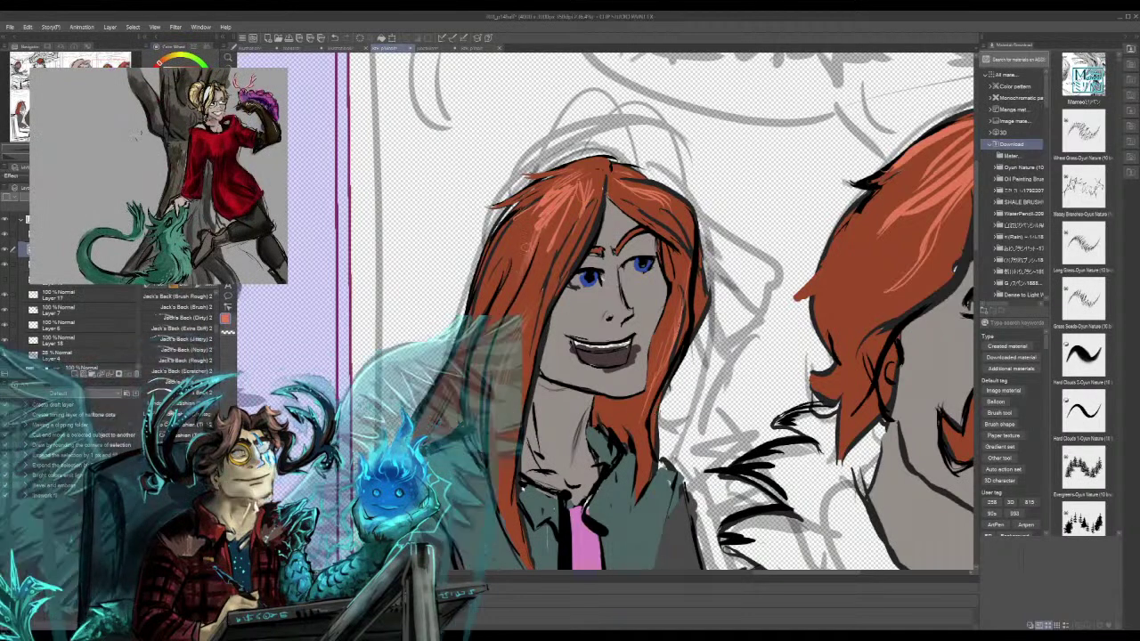
mouse_move(538, 220)
mouse_down()
mouse_move(520, 263)
mouse_move(530, 219)
mouse_up()
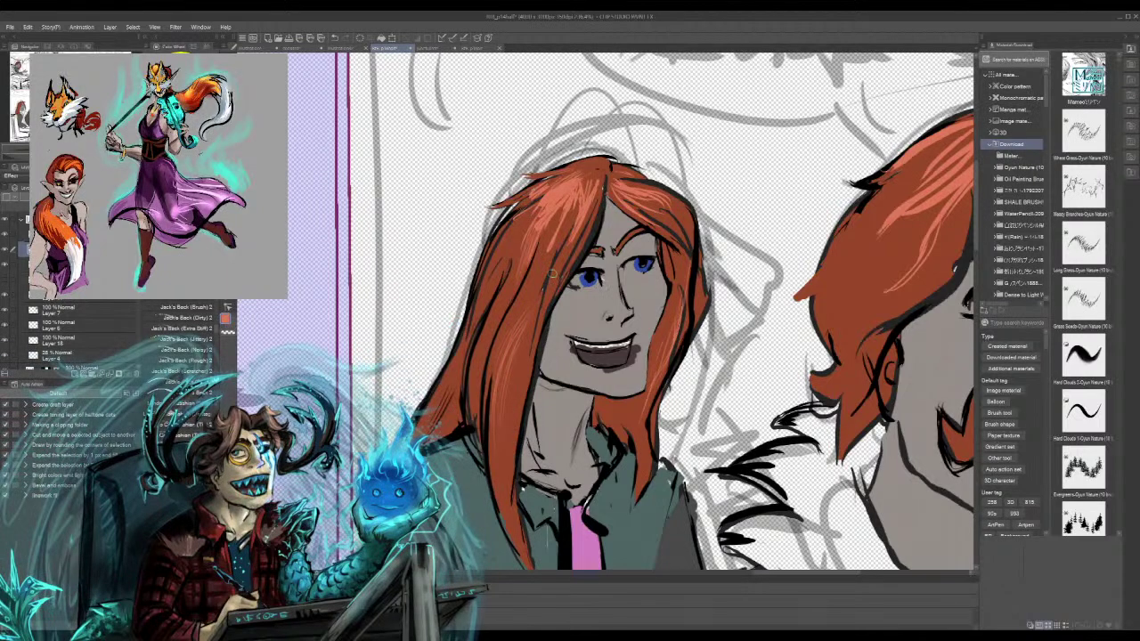
key(b)
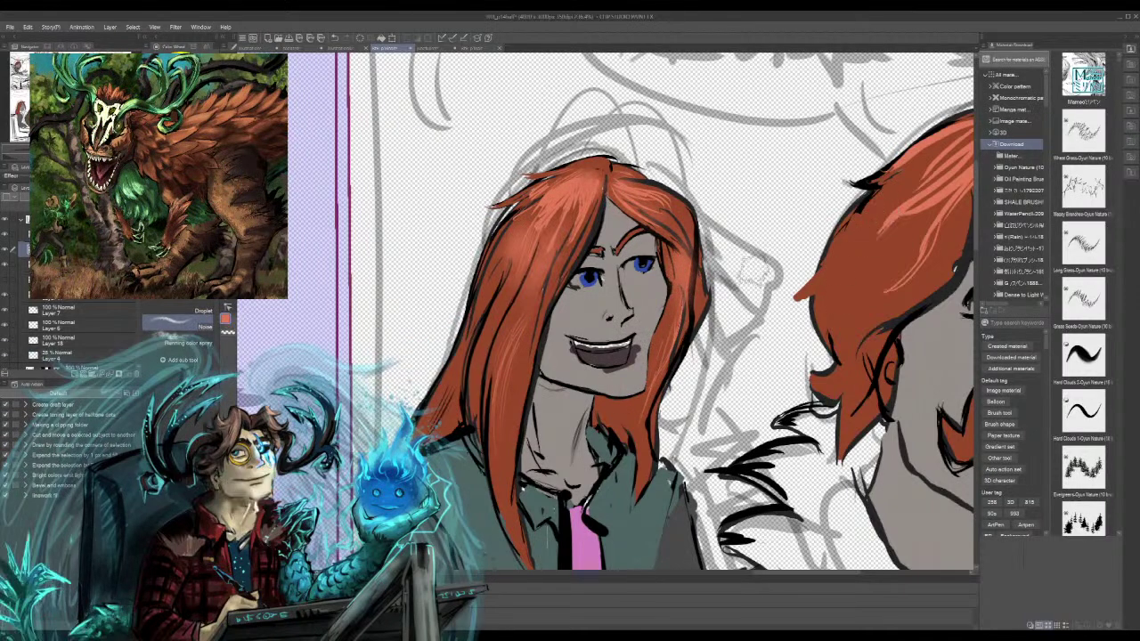
Airbrush soft brown shading beside the man's nose and paint the whites of both his eyes
drag(801, 356, 434, 361)
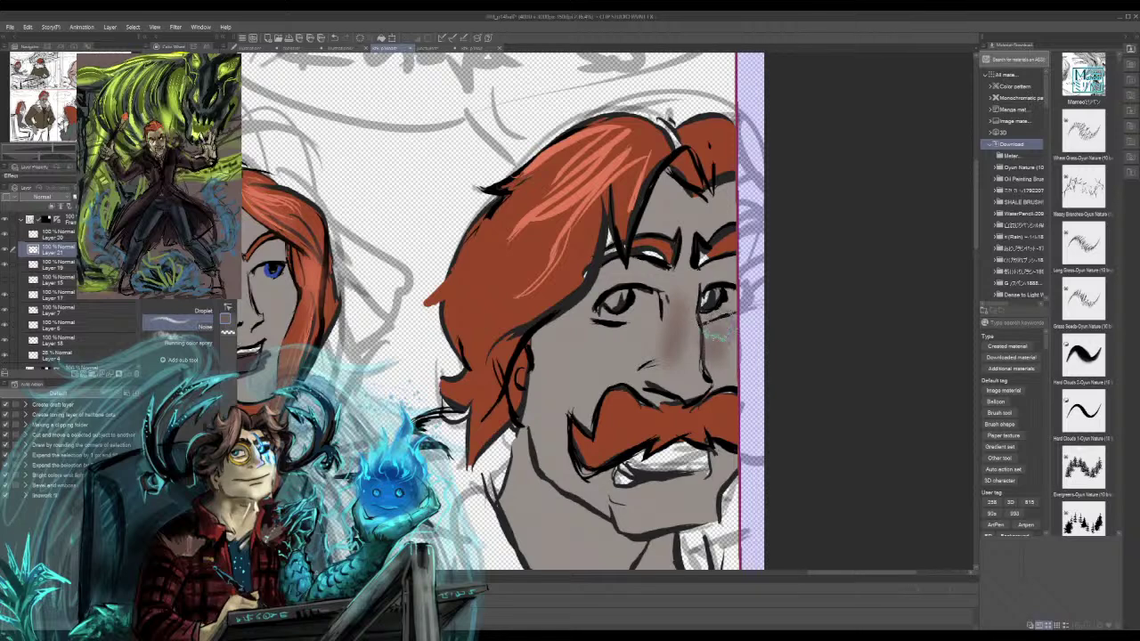
drag(724, 343, 727, 372)
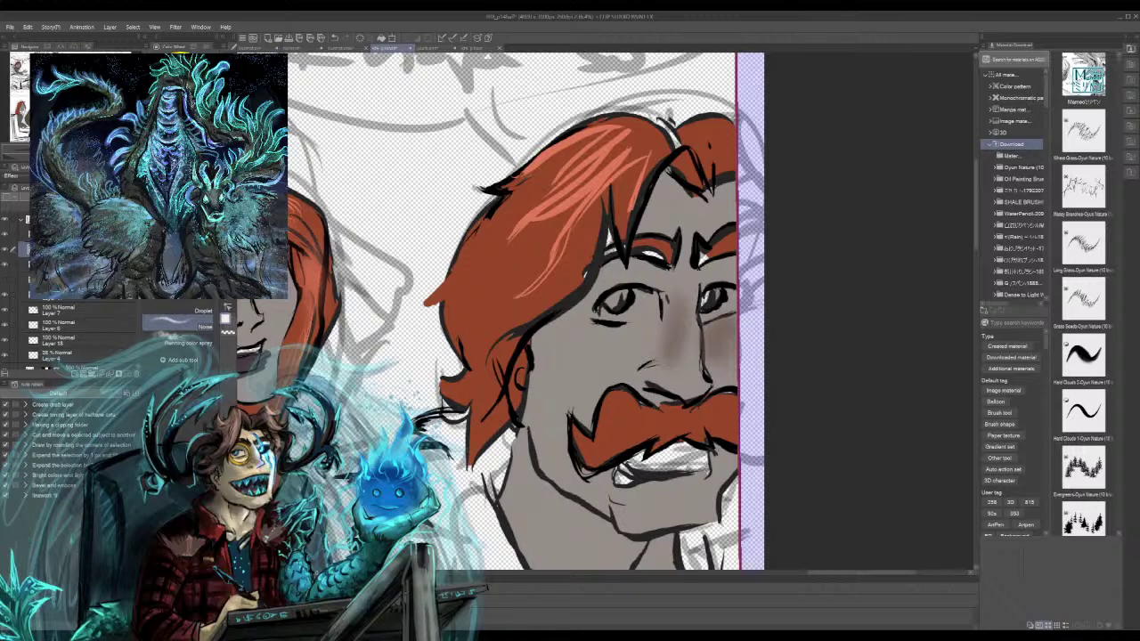
key(b)
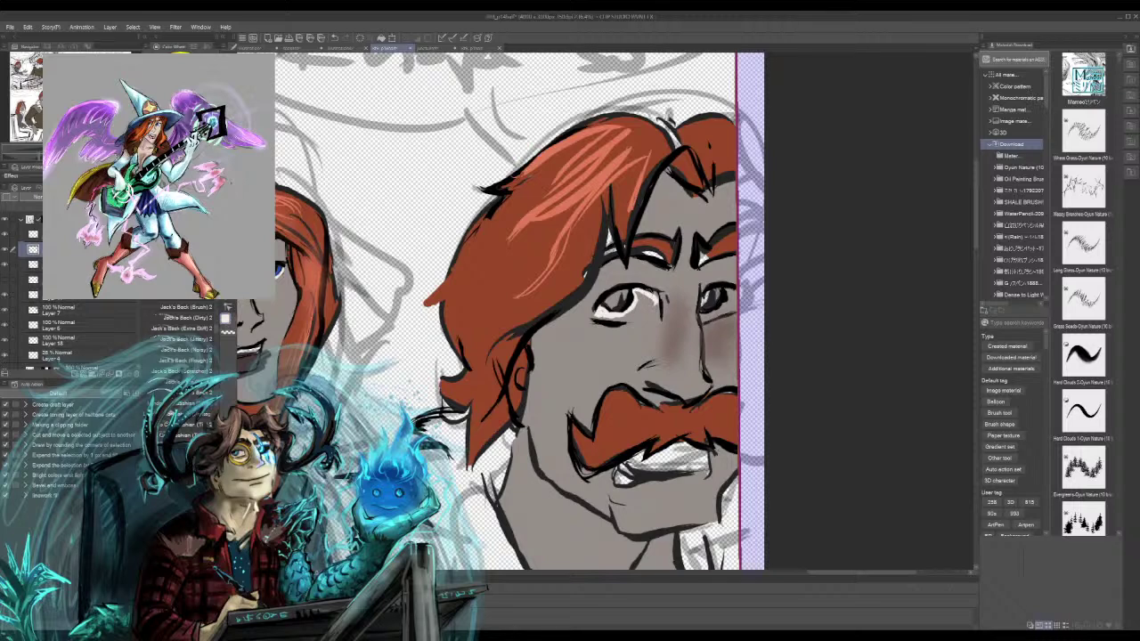
mouse_move(636, 284)
mouse_down()
mouse_move(663, 308)
mouse_move(645, 285)
mouse_up()
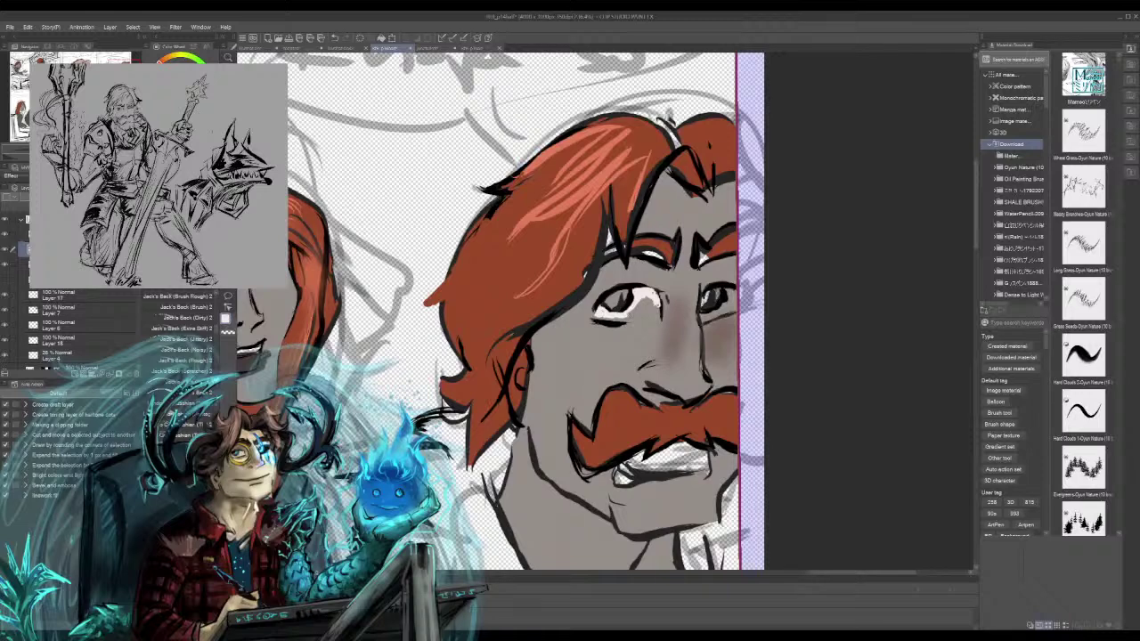
mouse_move(615, 319)
mouse_down()
mouse_move(648, 301)
mouse_move(661, 317)
mouse_move(727, 301)
mouse_move(728, 290)
mouse_up()
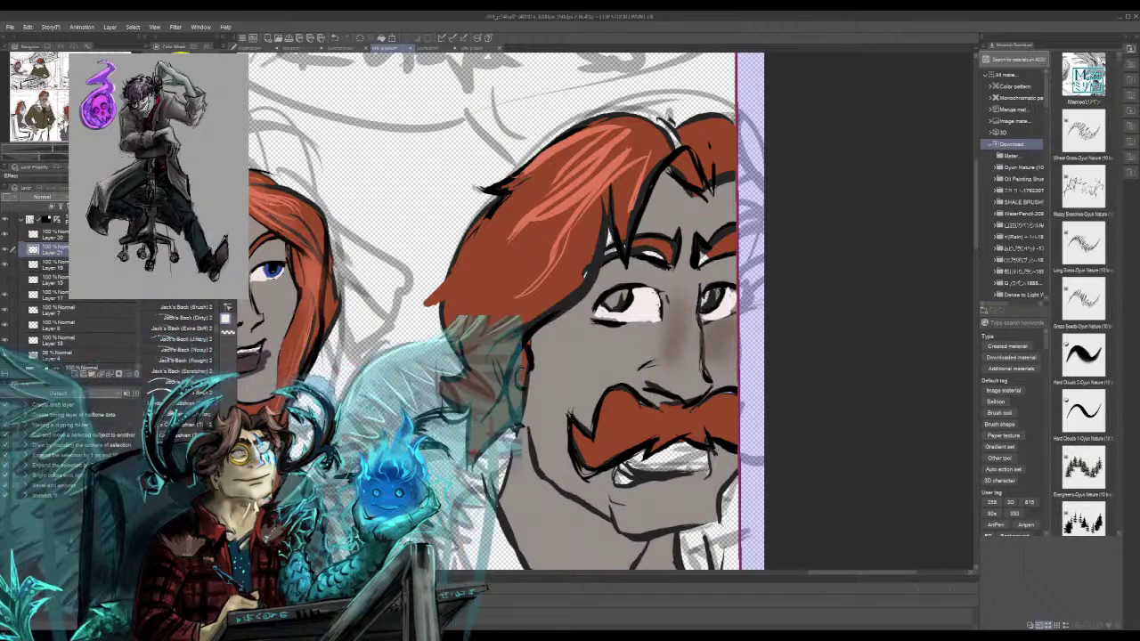
Refine the shapes of the man's eyebrows and paint the inside of his mouth grey-brown below the moustache
drag(623, 312, 431, 296)
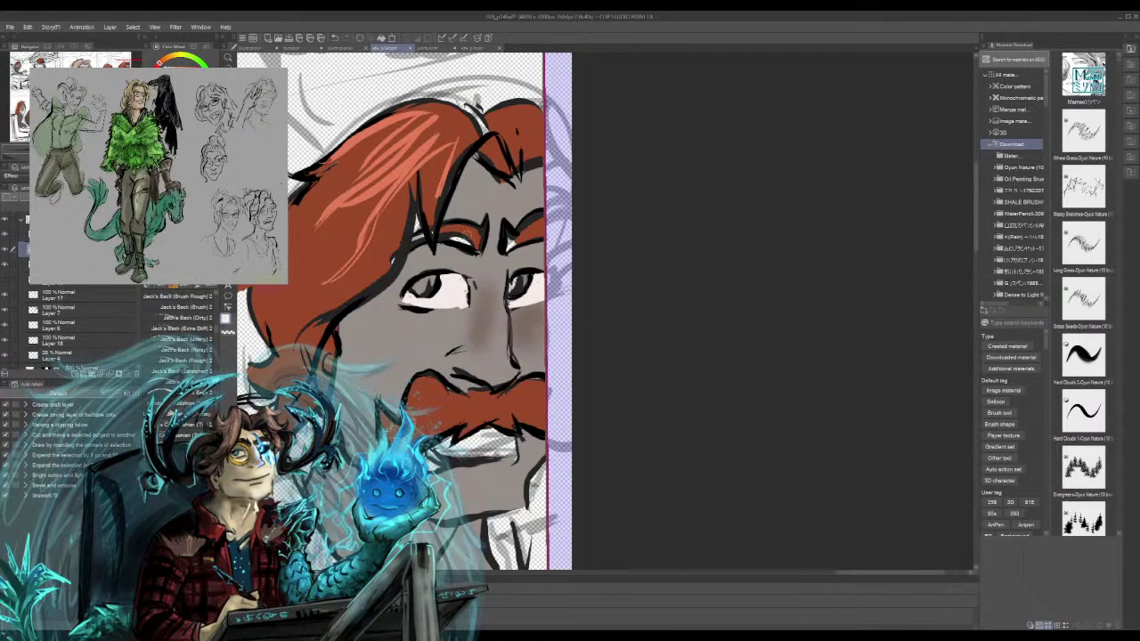
alt+click(469, 233)
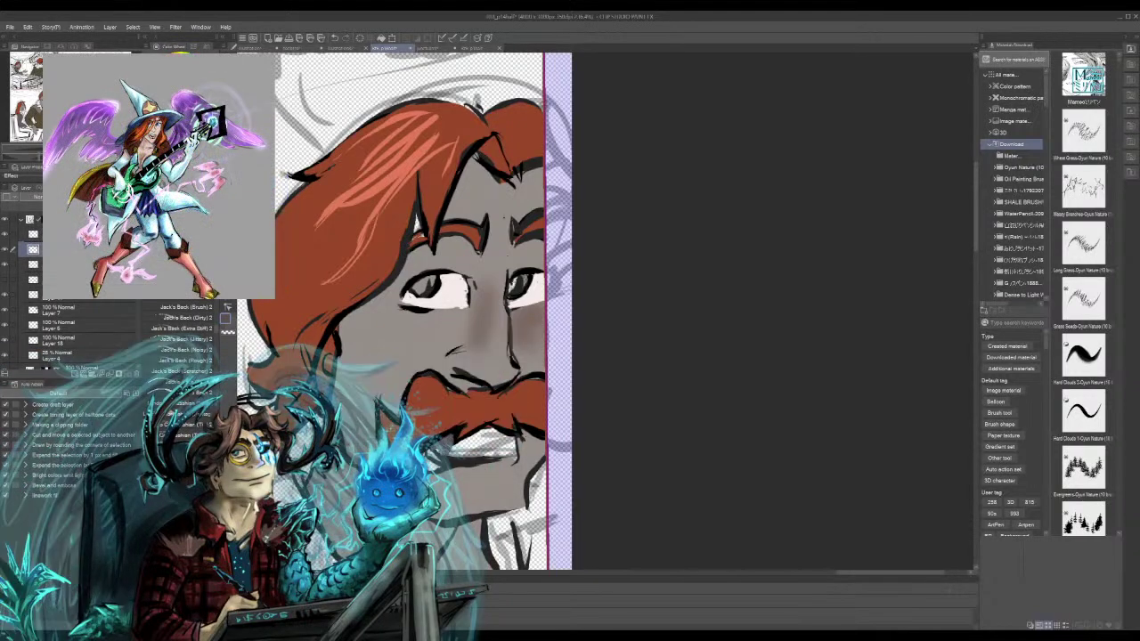
mouse_move(456, 456)
mouse_down()
mouse_move(508, 450)
mouse_move(458, 441)
mouse_move(481, 432)
mouse_move(507, 439)
mouse_move(503, 455)
mouse_move(446, 459)
mouse_up()
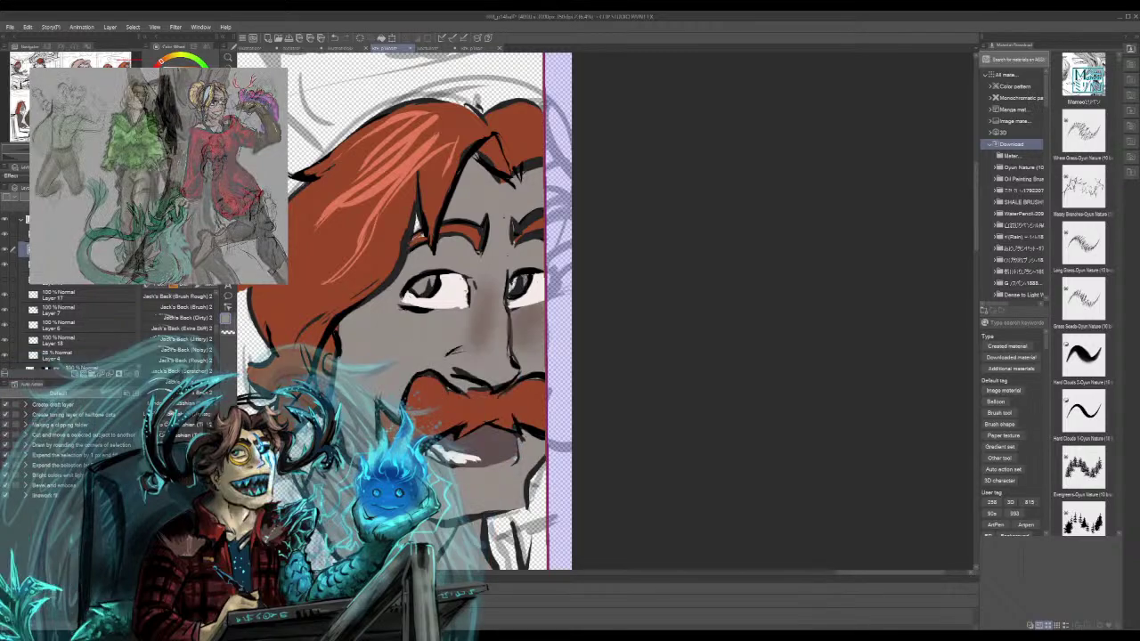
Switch to the sheet of grey squares and brush pale highlights on the grinning face's jaw, cheeks, nose and brows
scroll(605, 312, left, 5)
scroll(606, 312, left, 3)
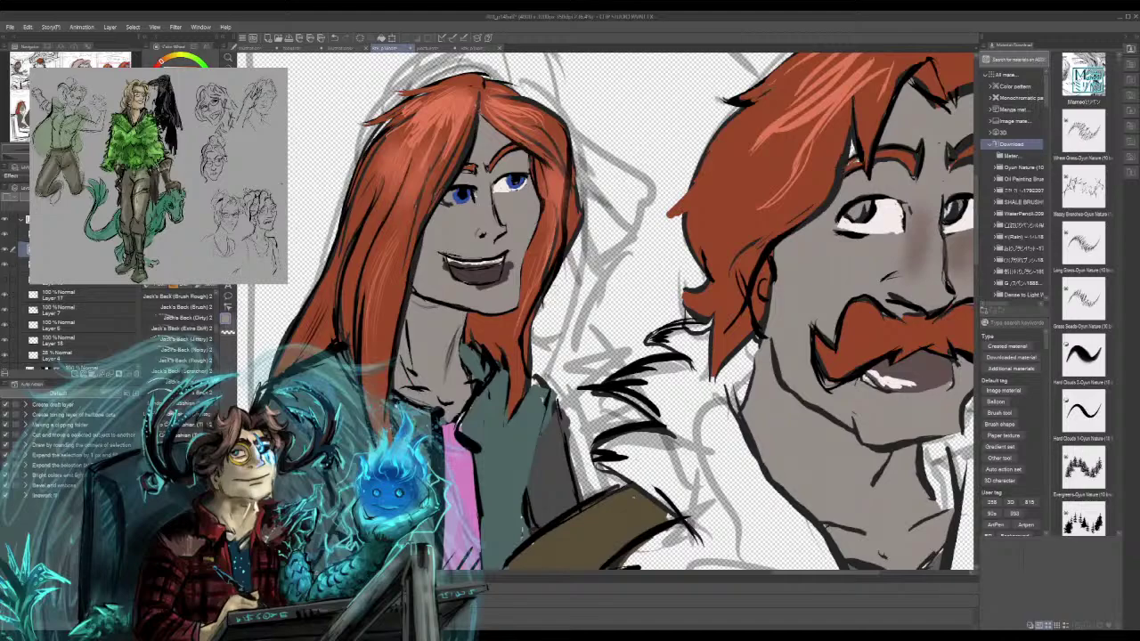
scroll(606, 312, down, 6)
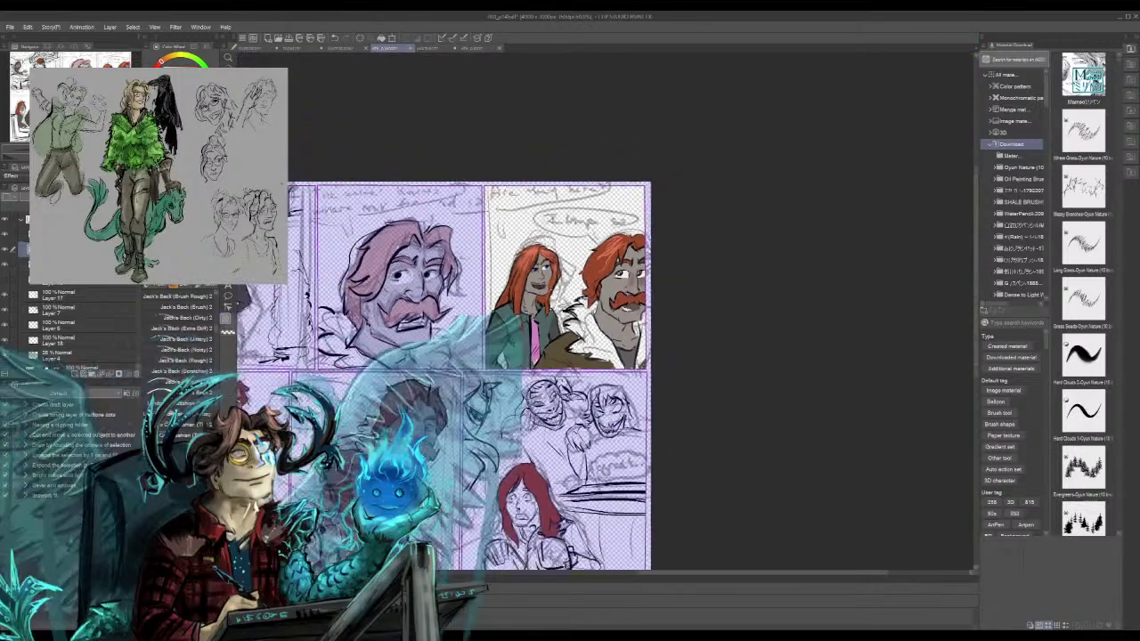
scroll(606, 312, down, 1)
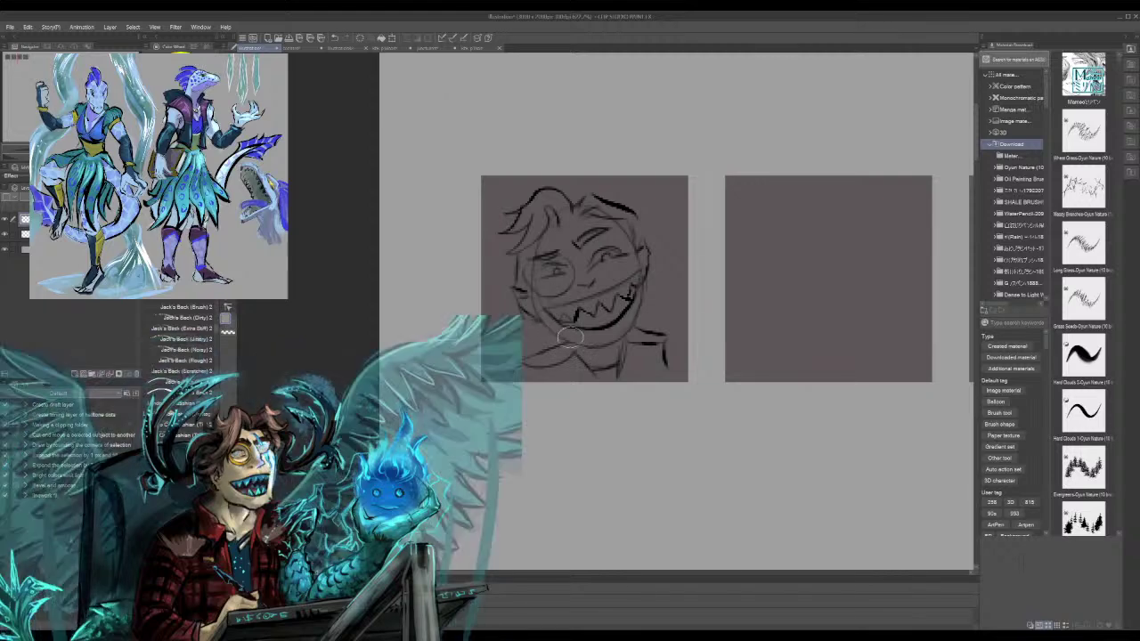
mouse_move(542, 314)
mouse_down()
mouse_move(592, 345)
mouse_move(585, 308)
mouse_move(614, 316)
mouse_move(581, 344)
mouse_move(534, 312)
mouse_move(560, 332)
mouse_move(618, 342)
mouse_move(574, 333)
mouse_move(613, 338)
mouse_up()
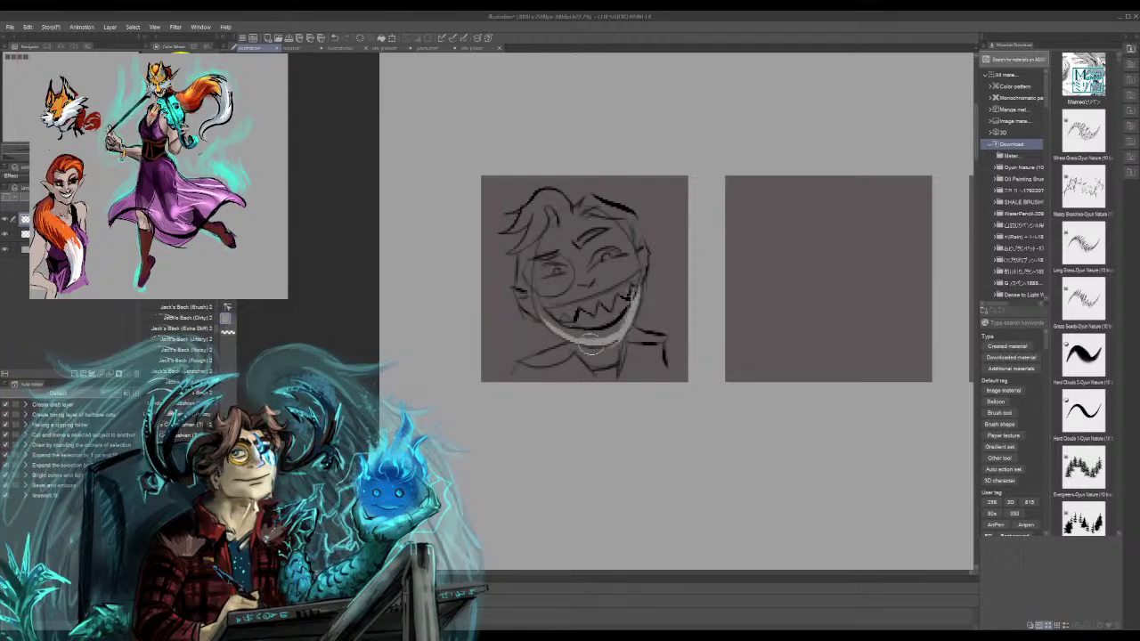
drag(542, 307, 615, 278)
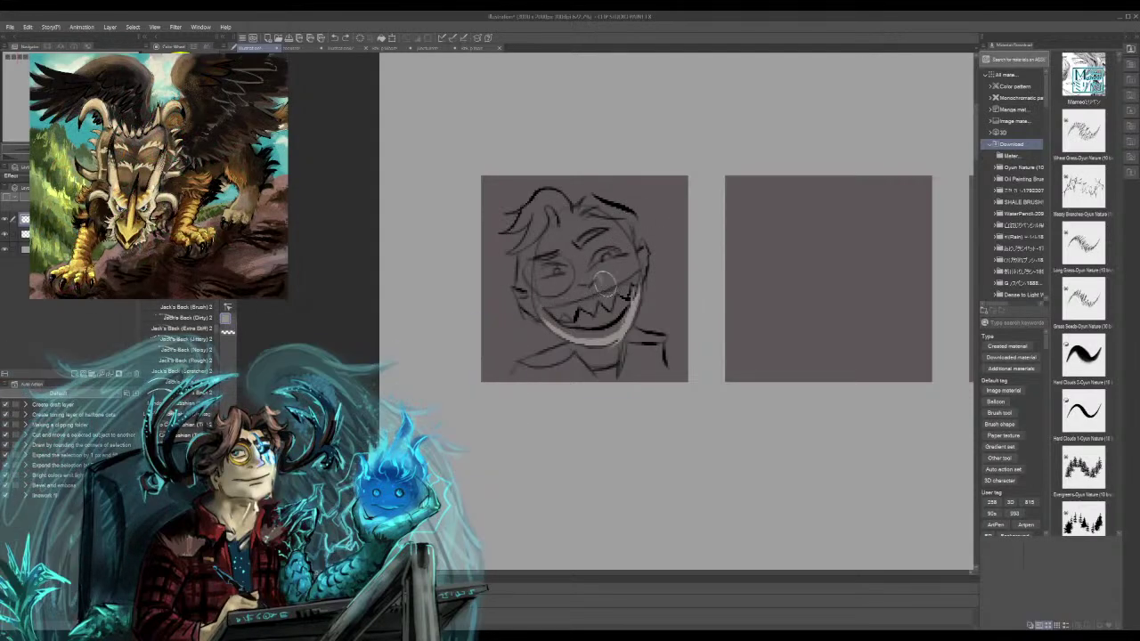
drag(604, 278, 635, 260)
mouse_move(533, 307)
mouse_down()
mouse_move(561, 290)
mouse_move(548, 300)
mouse_move(562, 303)
mouse_move(546, 287)
mouse_move(617, 290)
mouse_move(559, 260)
mouse_up()
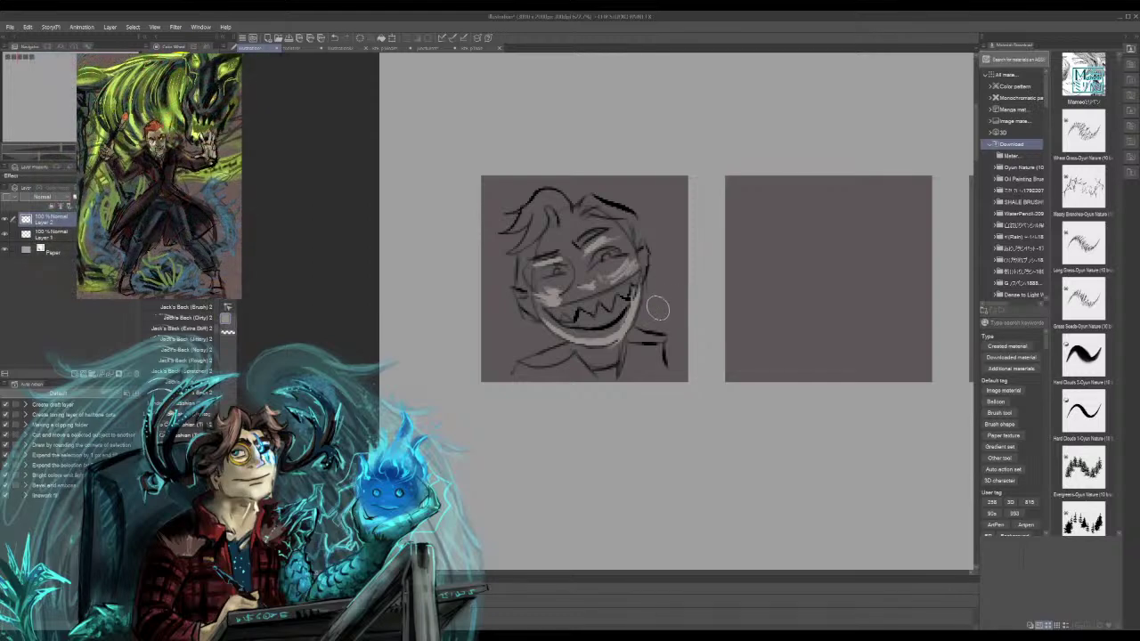
Pick up black and ink bold jagged strokes on both sides of the grinning figure's shoulders
mouse_move(658, 308)
mouse_down()
mouse_move(614, 323)
mouse_move(684, 309)
mouse_move(665, 291)
mouse_move(677, 281)
mouse_move(655, 295)
mouse_move(681, 278)
mouse_move(683, 263)
mouse_move(652, 296)
mouse_up()
alt+click(614, 325)
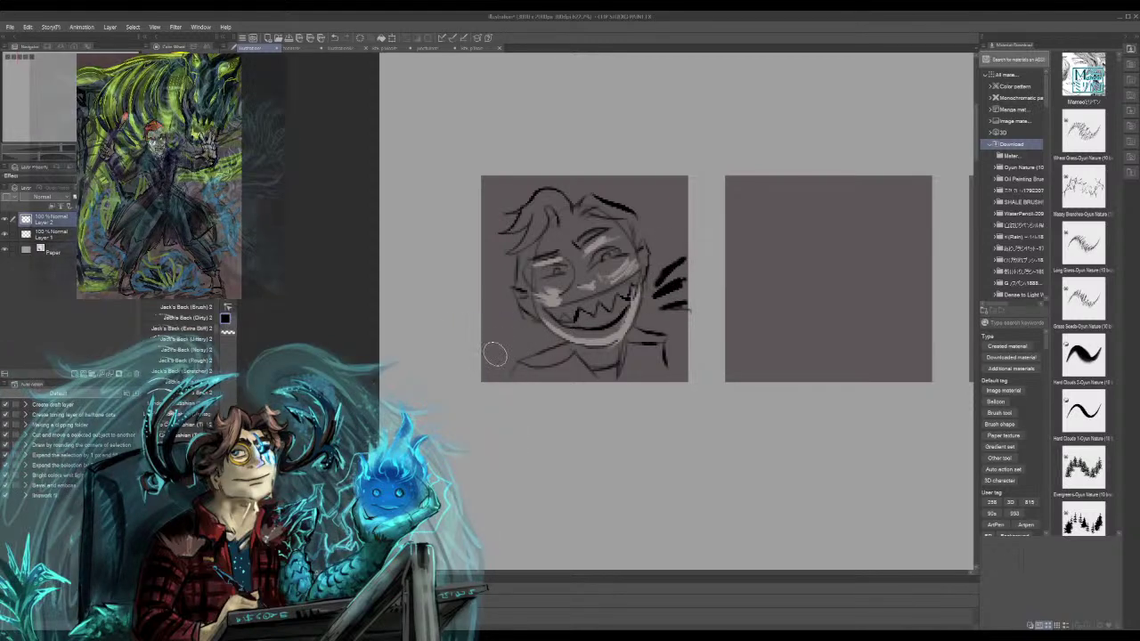
mouse_move(526, 337)
mouse_down()
mouse_move(496, 337)
mouse_move(521, 338)
mouse_move(496, 312)
mouse_move(514, 323)
mouse_move(496, 374)
mouse_up()
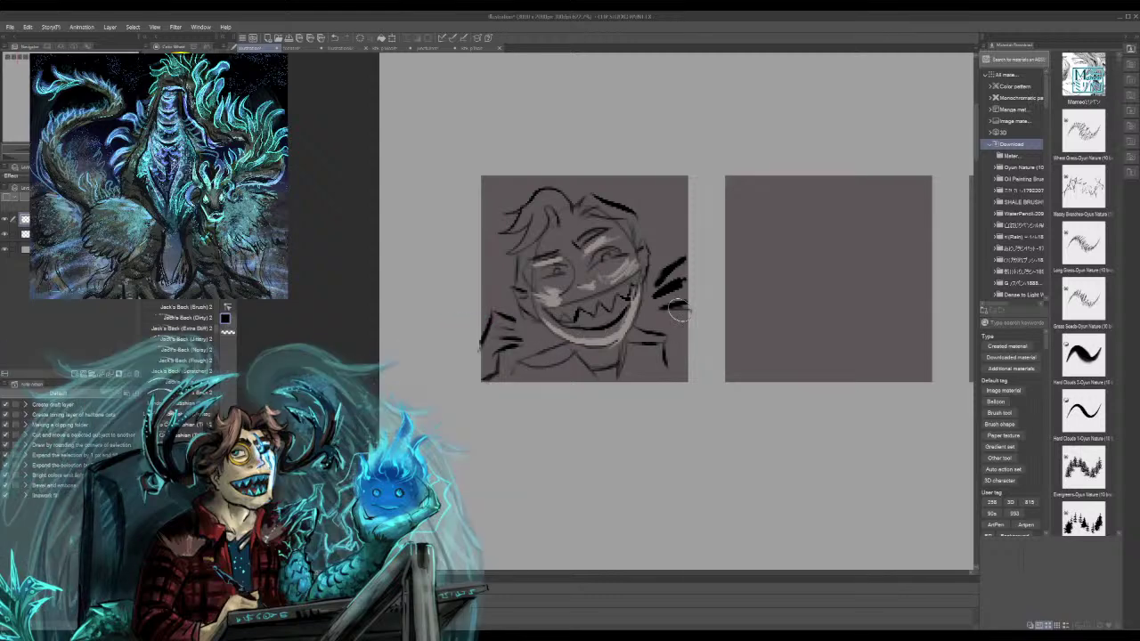